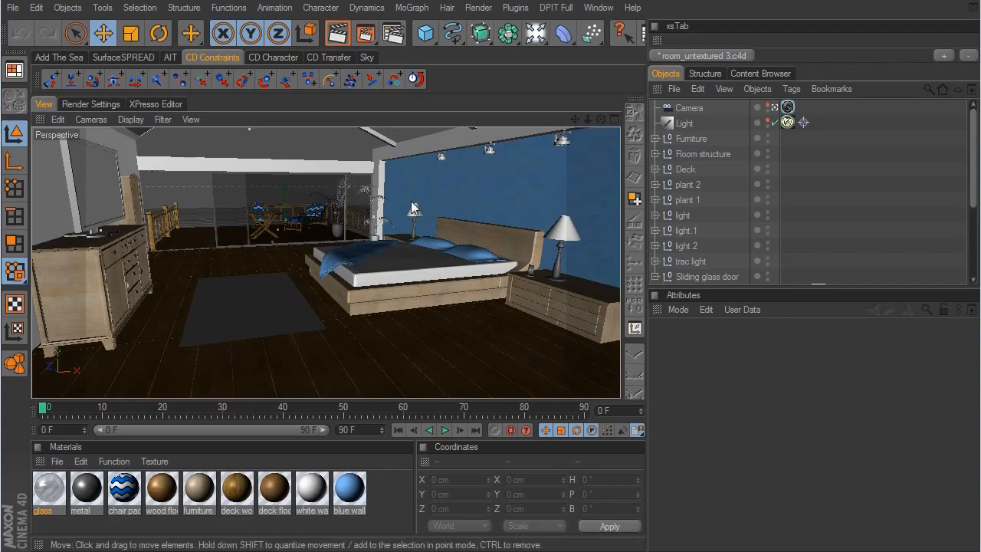
- Leave the scene camera's view and expand the plant 1 group of the potted plant beside the blue wall
click(774, 108)
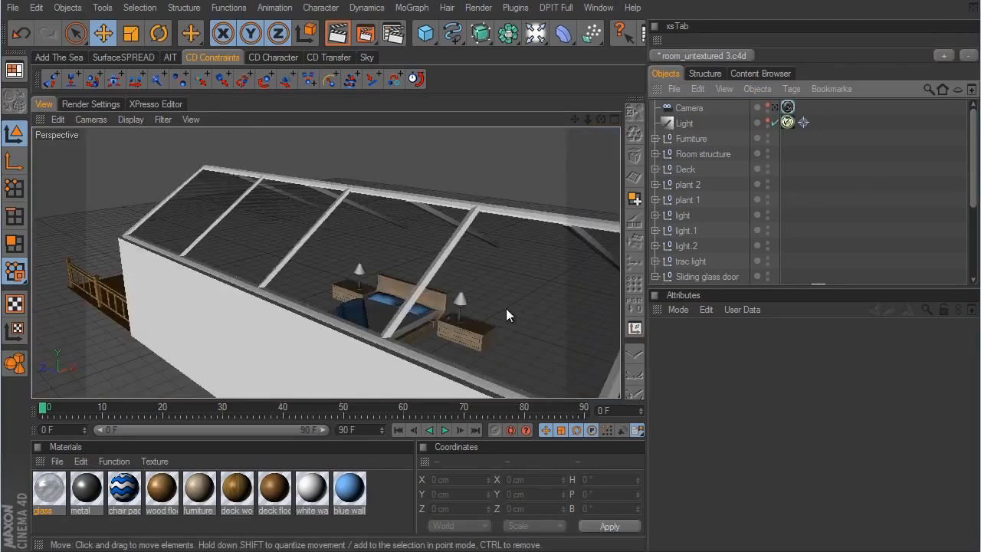
alt+drag(506, 308, 573, 303)
alt+right_drag(573, 304, 724, 326)
alt+right_drag(450, 339, 570, 308)
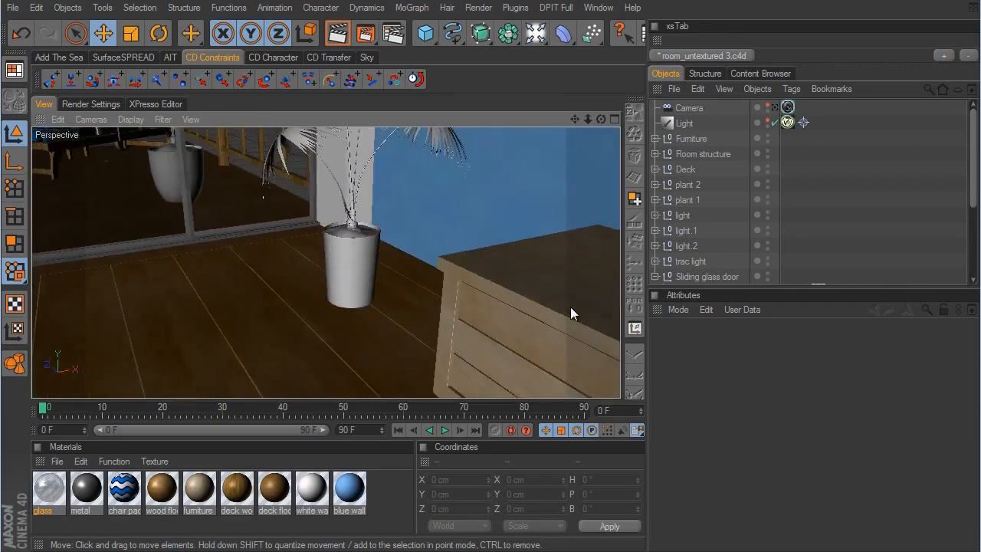
click(353, 268)
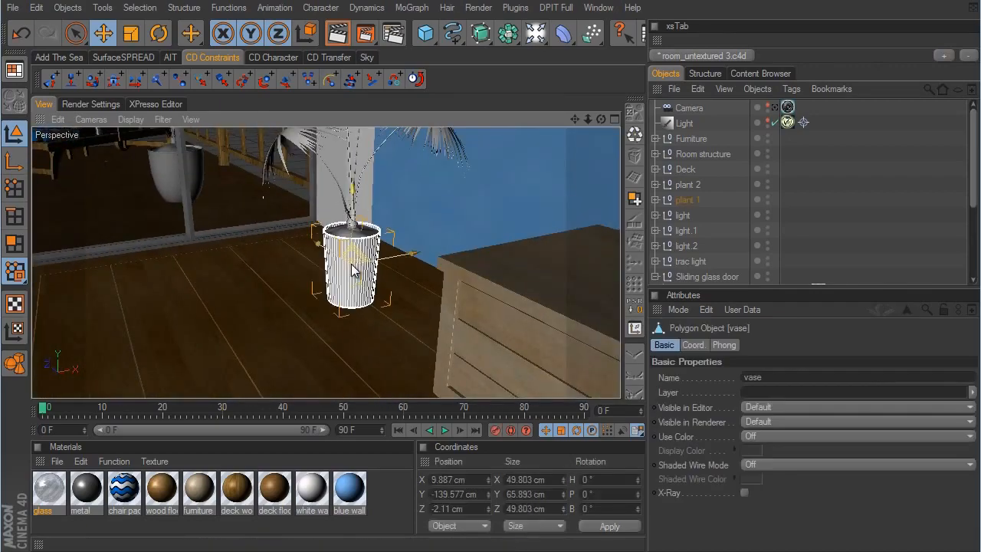
click(688, 200)
click(657, 198)
alt+drag(576, 302, 573, 315)
alt+middle_drag(573, 314, 573, 315)
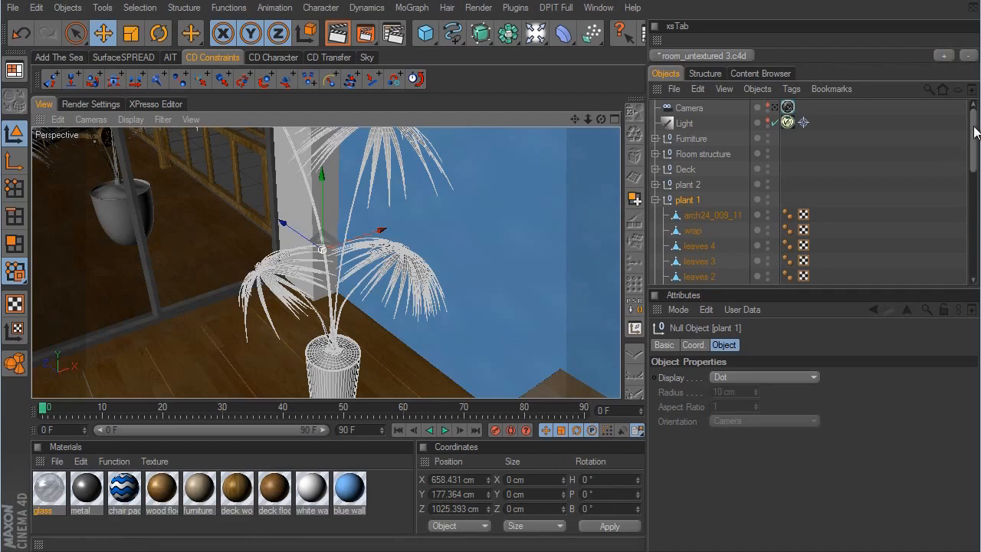
- Examine the dirt and vase objects in the plant 1 group and how they look in the pot
drag(973, 123, 973, 187)
click(689, 230)
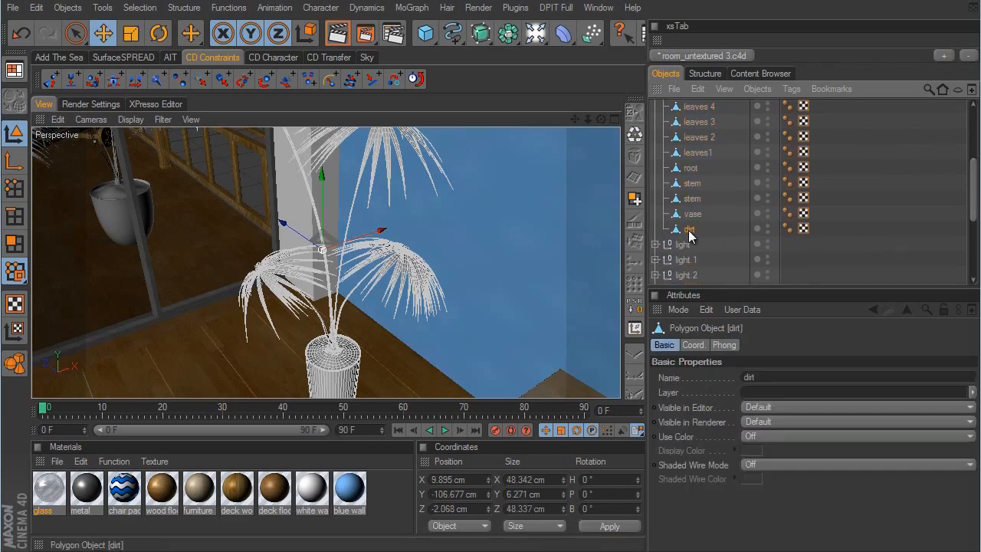
alt+middle_drag(576, 297, 577, 300)
alt+right_drag(577, 301, 435, 280)
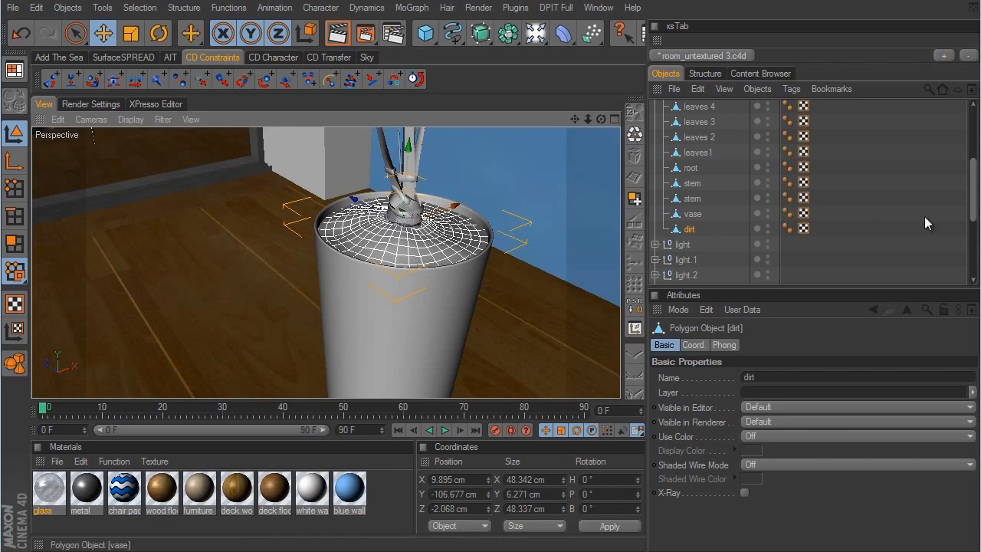
click(693, 214)
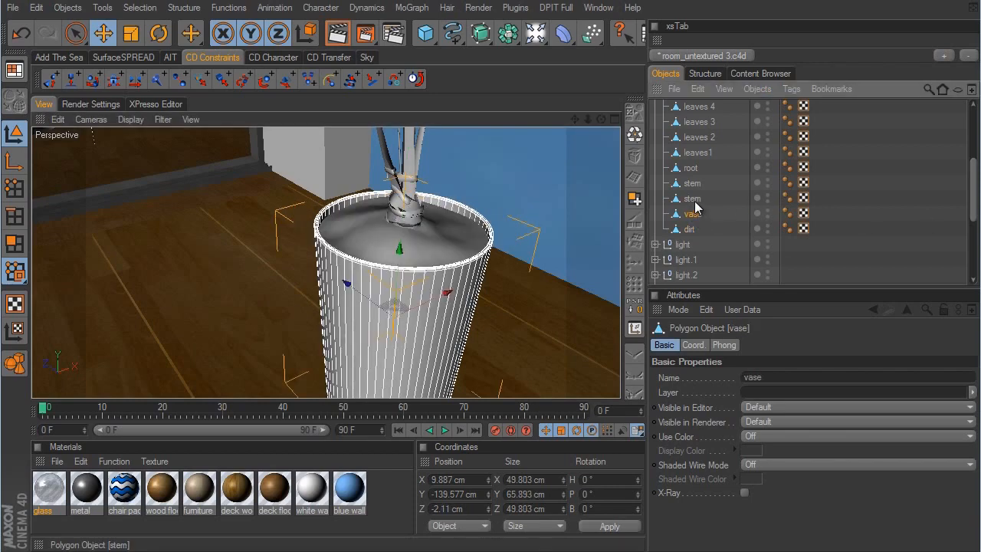
scroll(828, 210, up, 5)
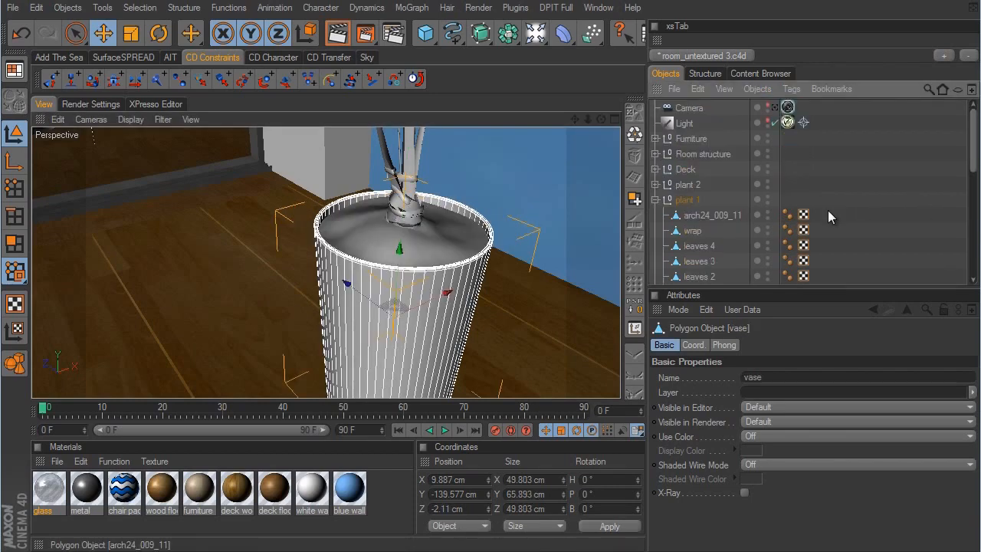
scroll(574, 192, down, 5)
alt+drag(570, 190, 575, 303)
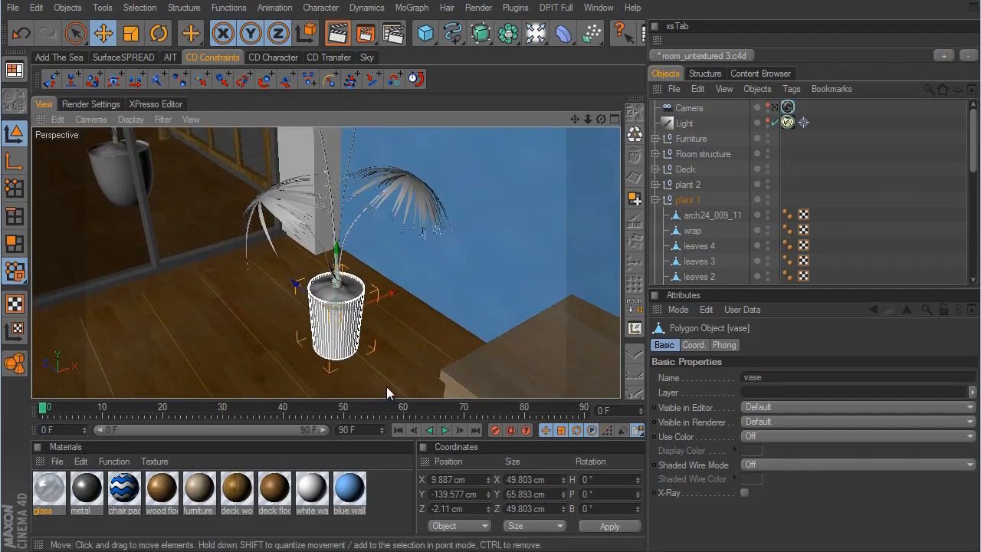
- Create a new VrayAdvancedMaterial and name it dirt
click(57, 461)
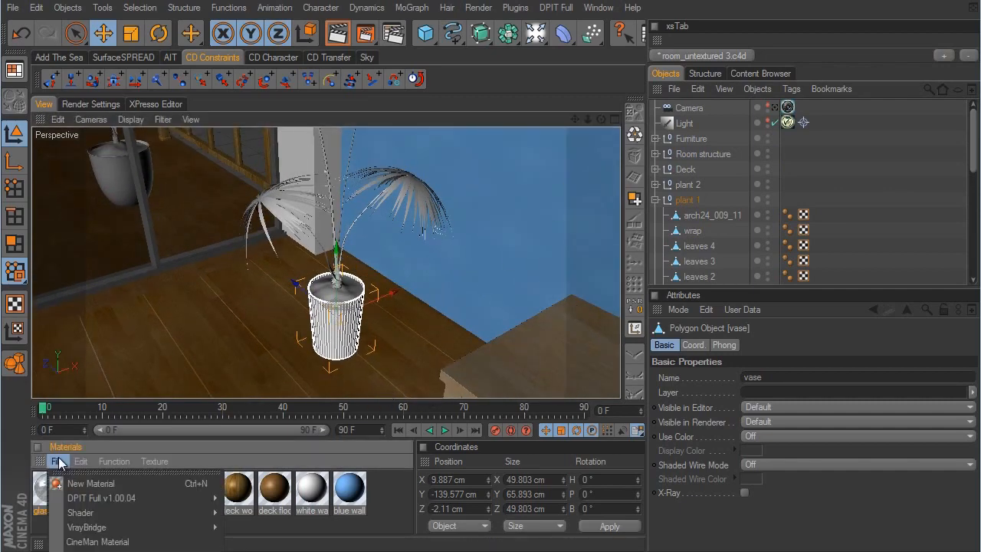
click(113, 461)
click(57, 461)
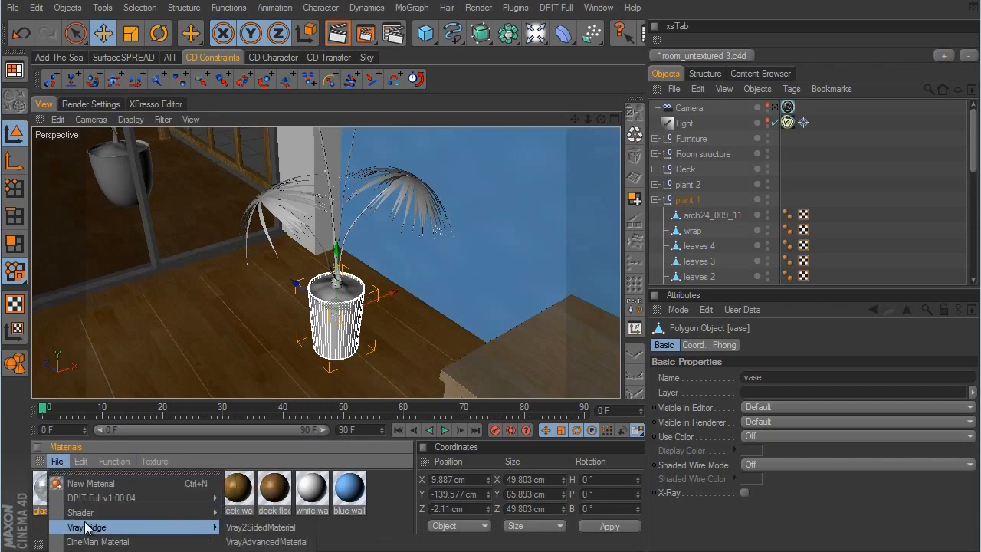
mouse_move(94, 528)
click(245, 542)
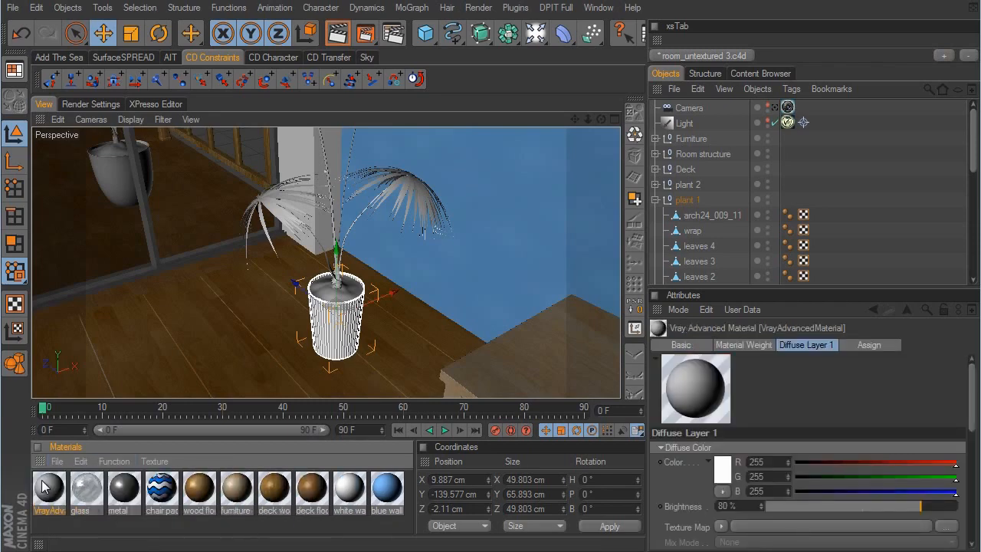
double_click(44, 486)
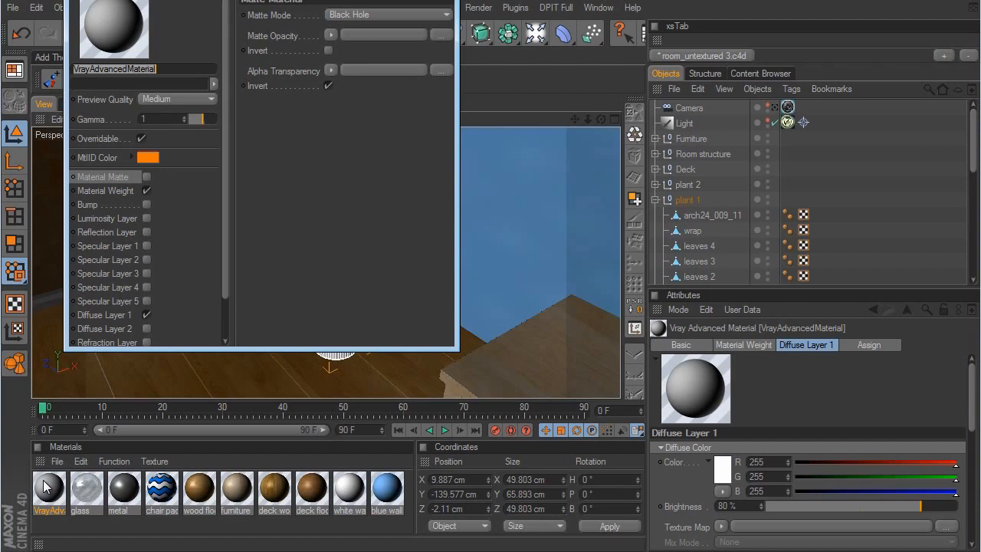
text(dirt)
key(Return)
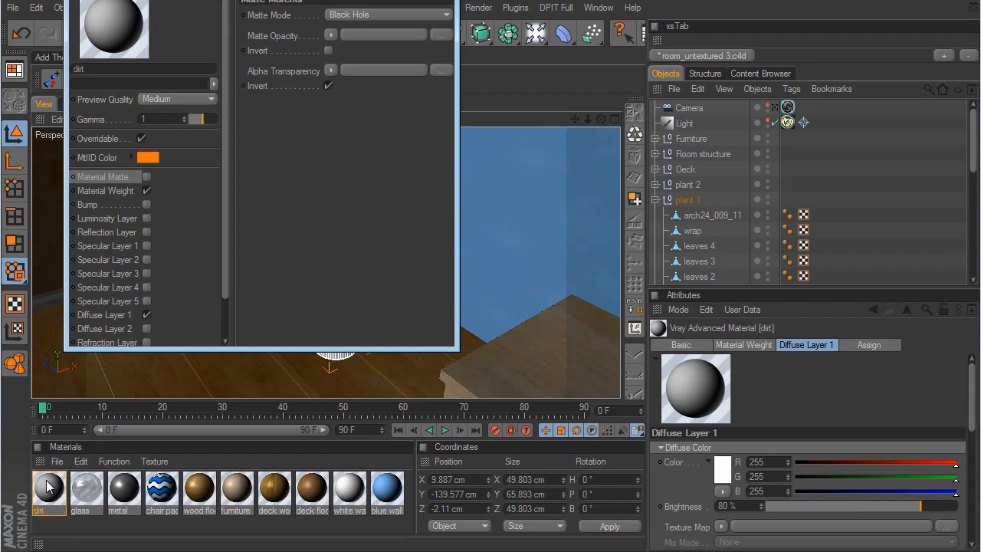
- Load the arch24_dirt image as the texture map of the dirt material's Diffuse Layer 1
drag(459, 350, 681, 504)
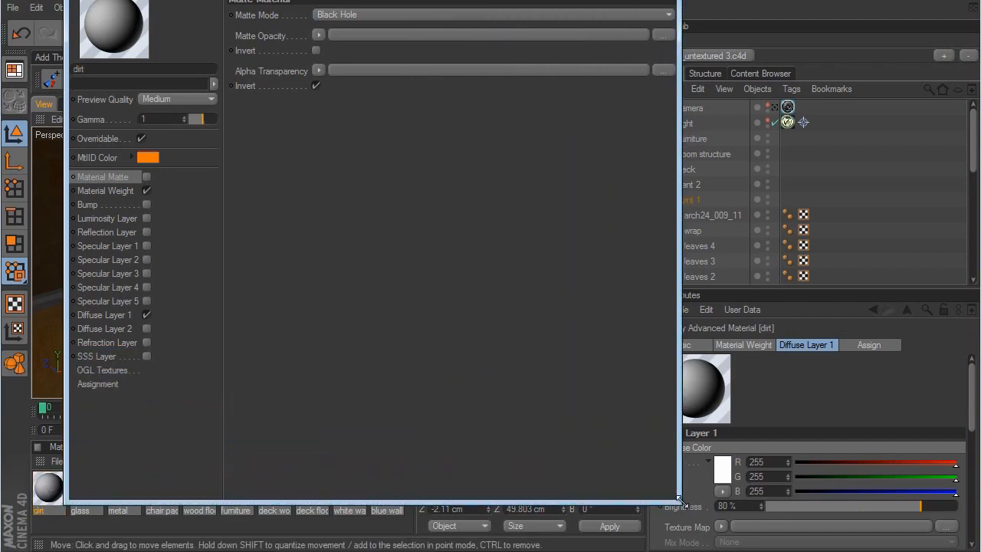
click(103, 315)
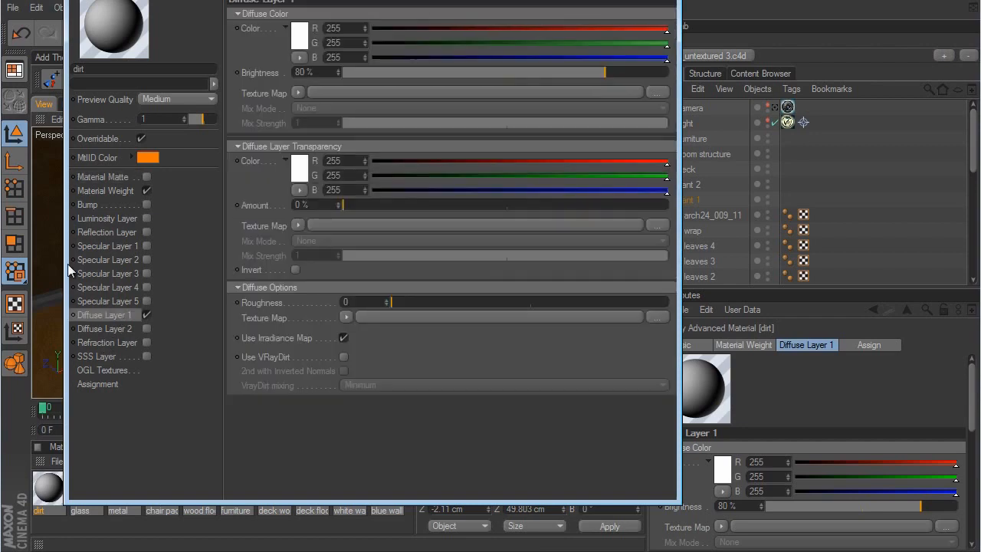
click(299, 92)
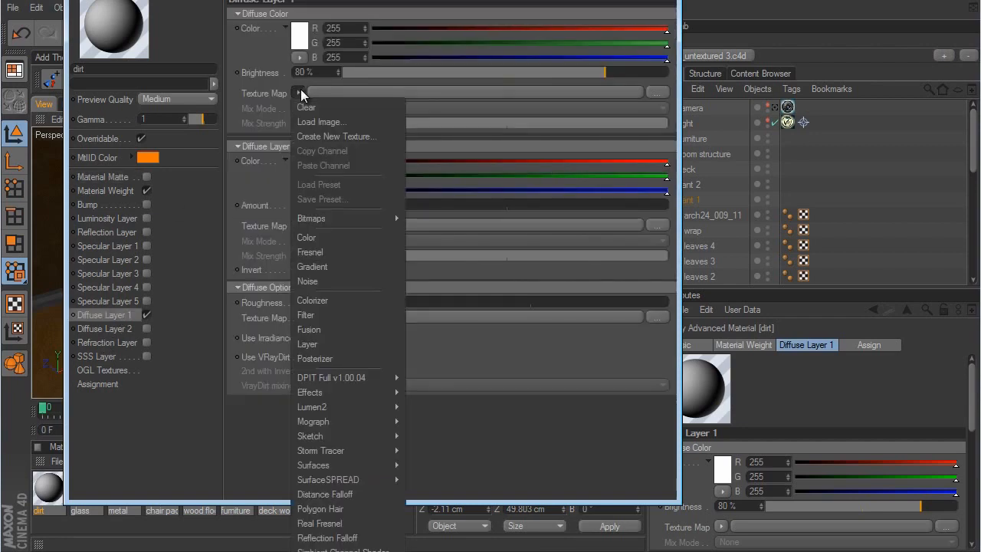
click(318, 121)
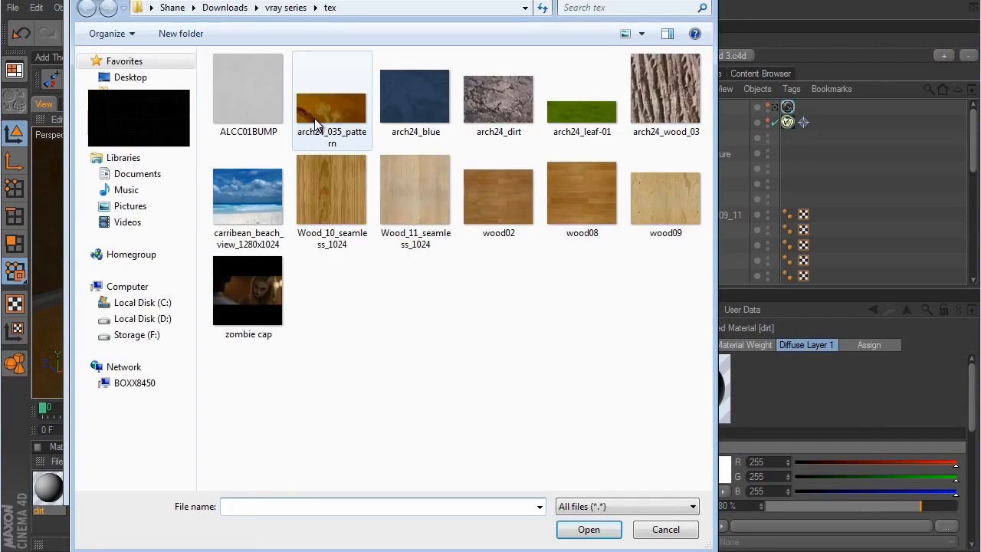
click(511, 104)
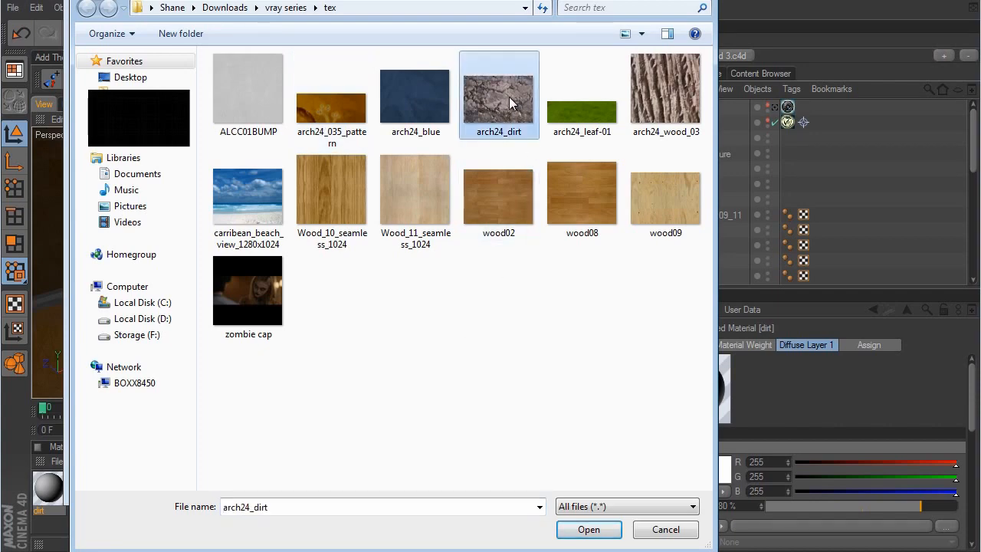
click(603, 530)
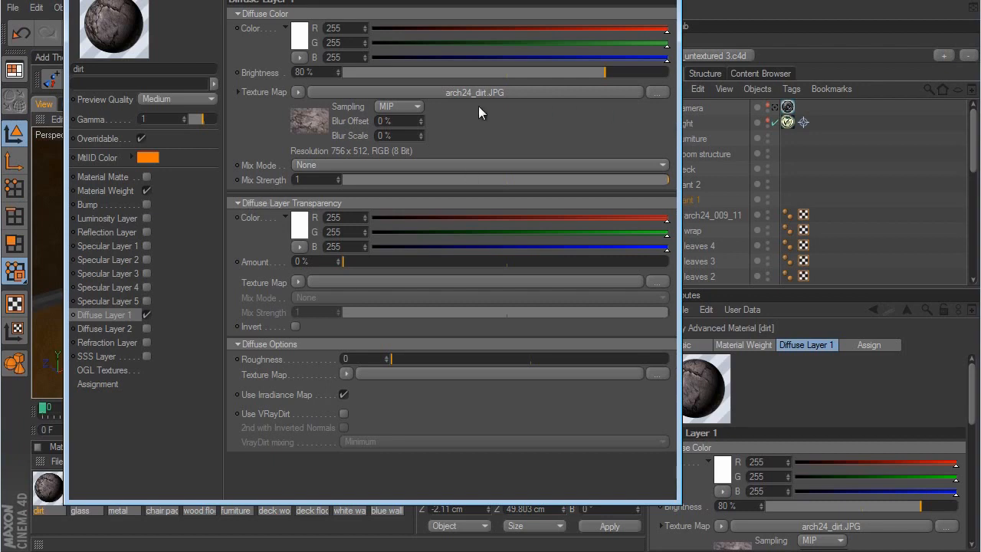
key(alt+F4)
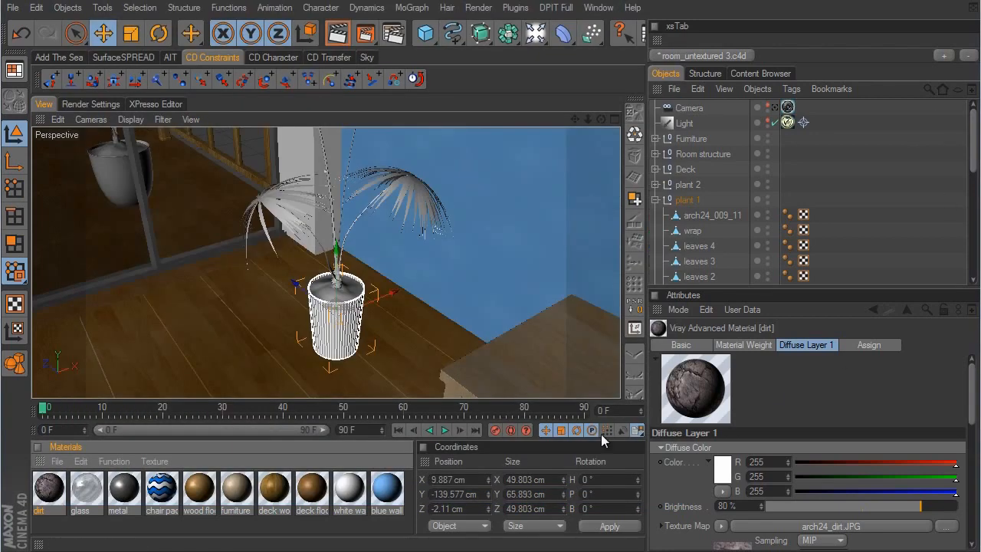
- Apply the dirt material to plant 1's dirt object and set its texture projection to Cubic
drag(55, 493, 689, 149)
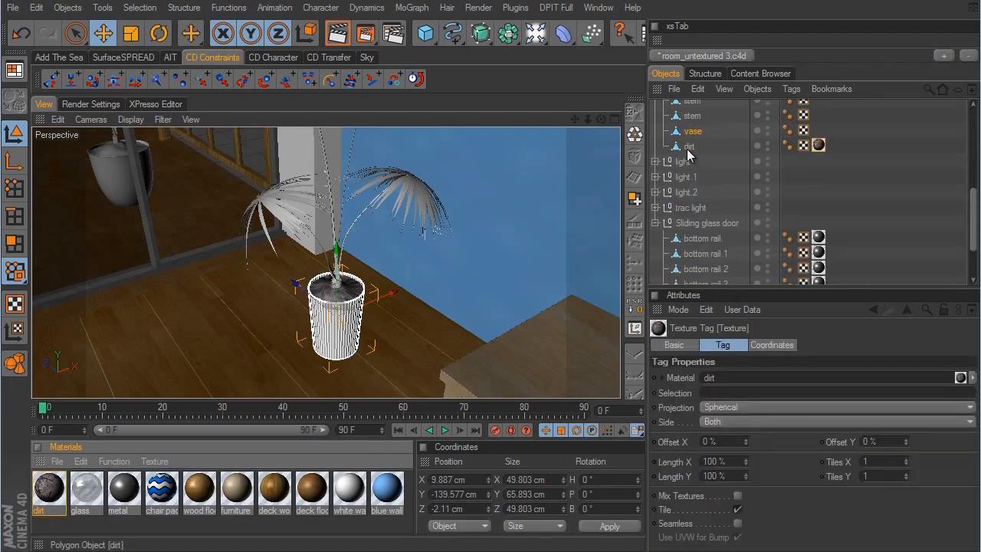
scroll(581, 303, up, 5)
scroll(574, 301, down, 4)
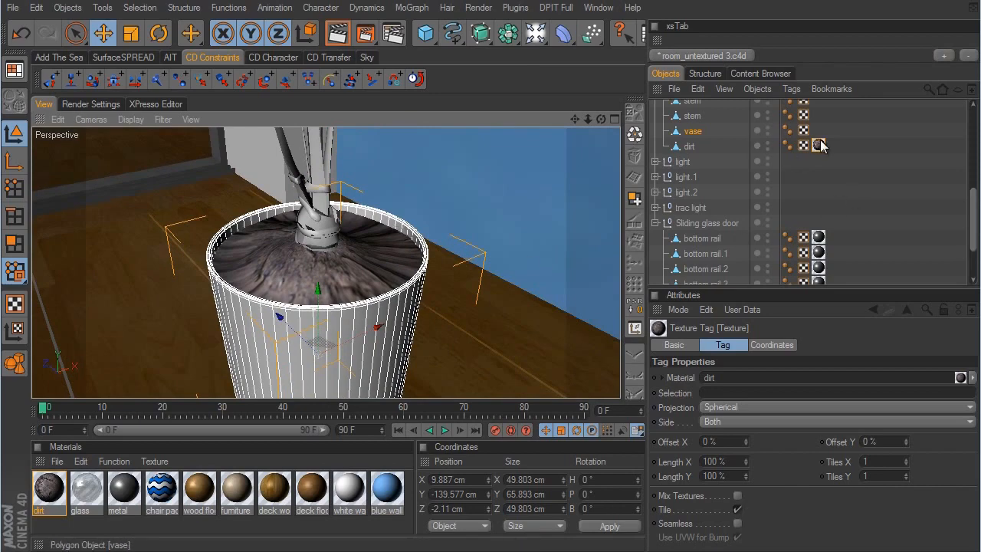
click(738, 407)
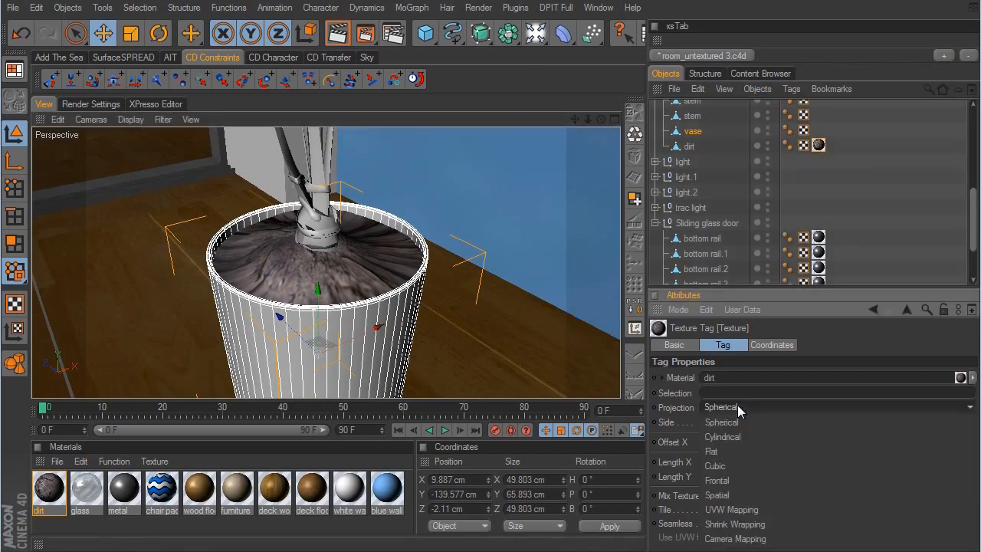
click(737, 464)
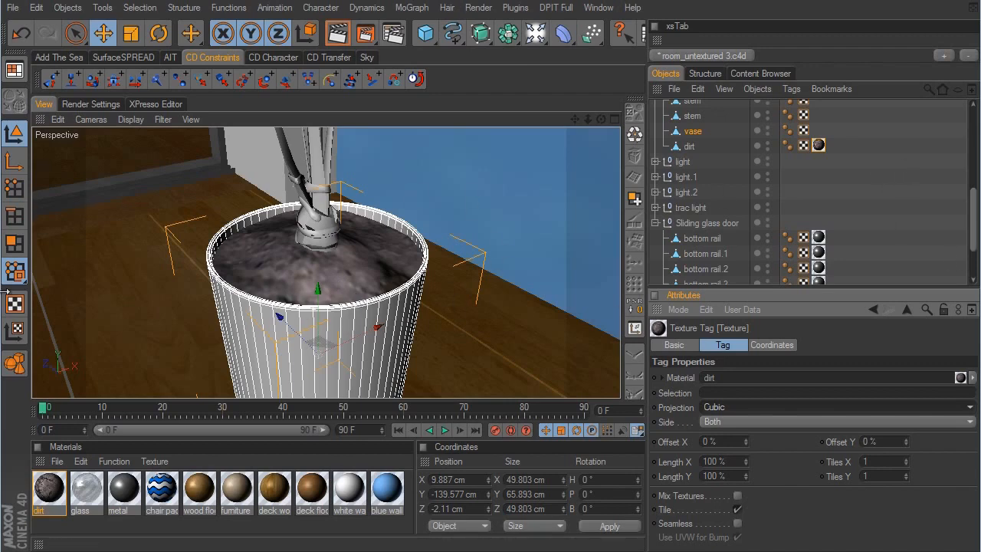
- Scale the dirt object's texture projection uniformly to about 19.4 cm, return to moving objects in model mode and clear the selection
click(130, 33)
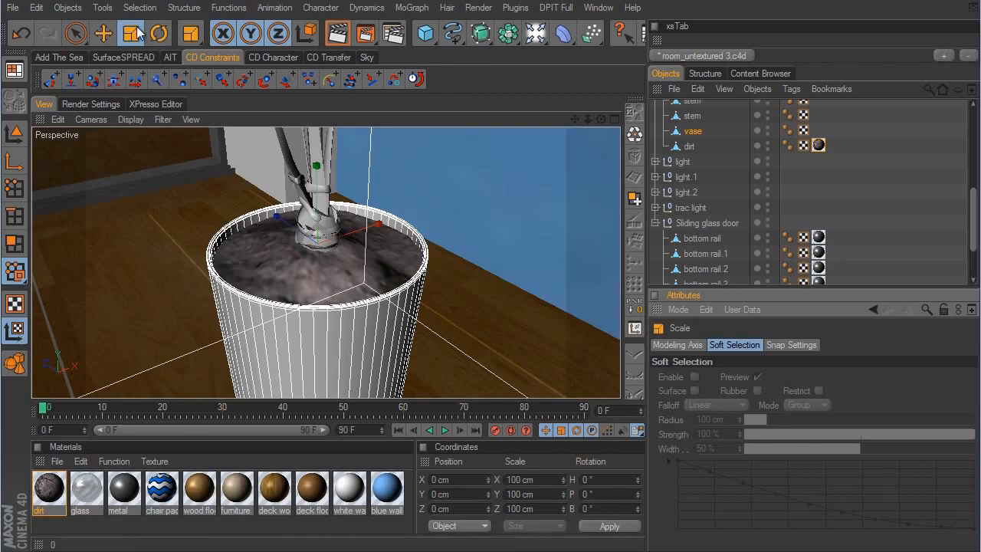
click(689, 147)
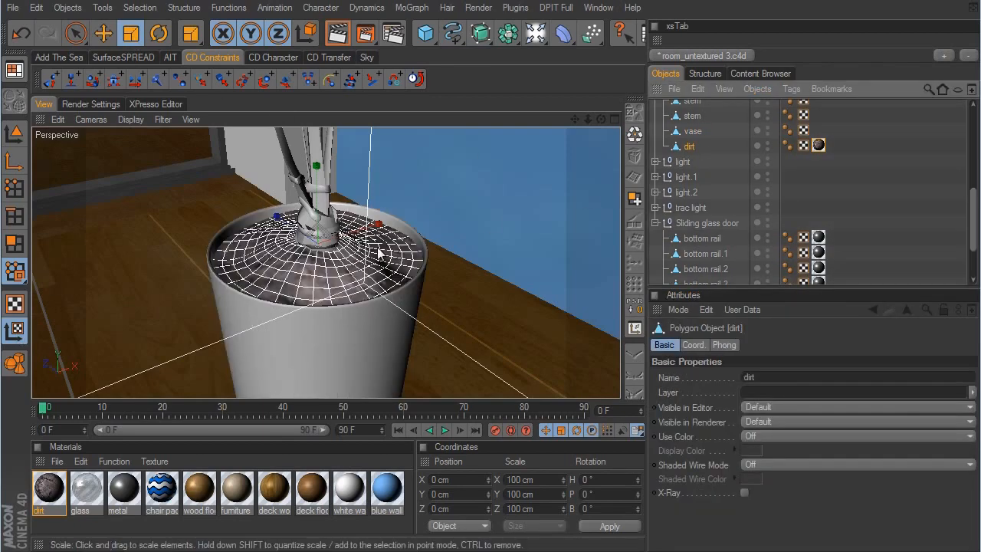
click(818, 146)
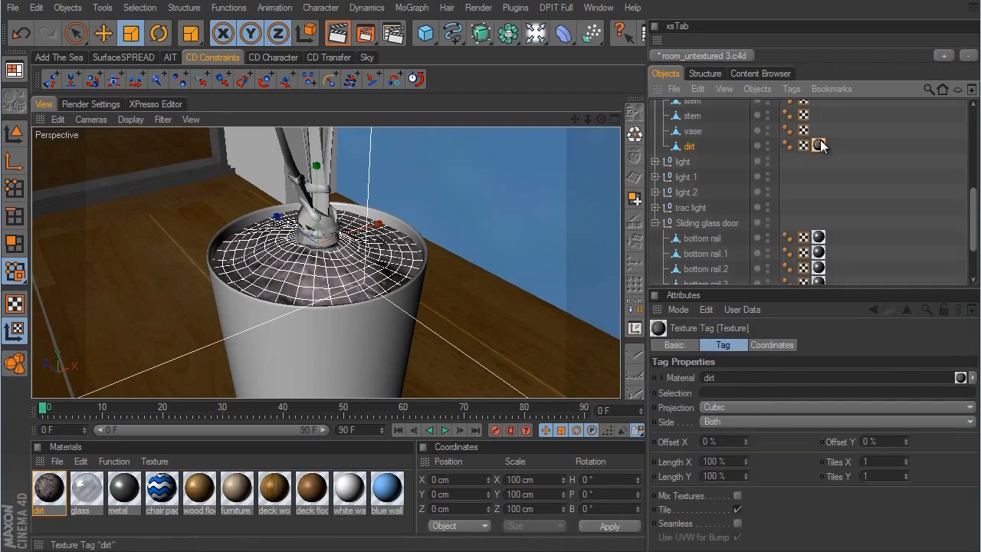
drag(569, 302, 573, 302)
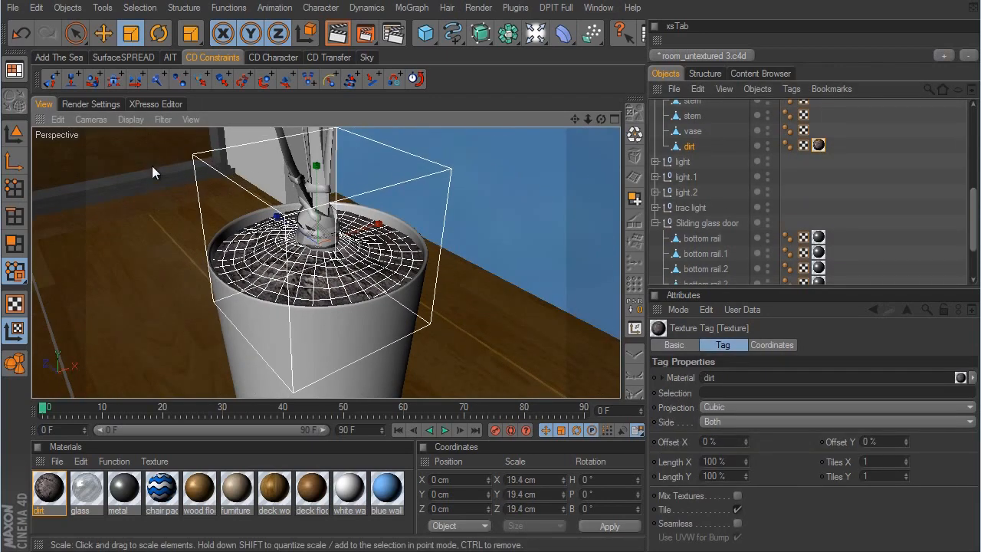
click(14, 133)
click(103, 33)
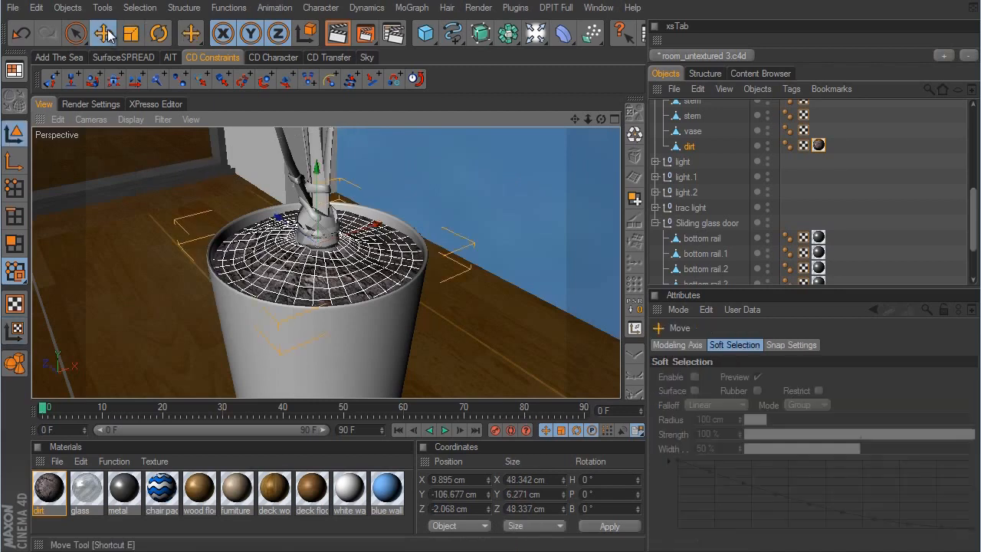
click(867, 242)
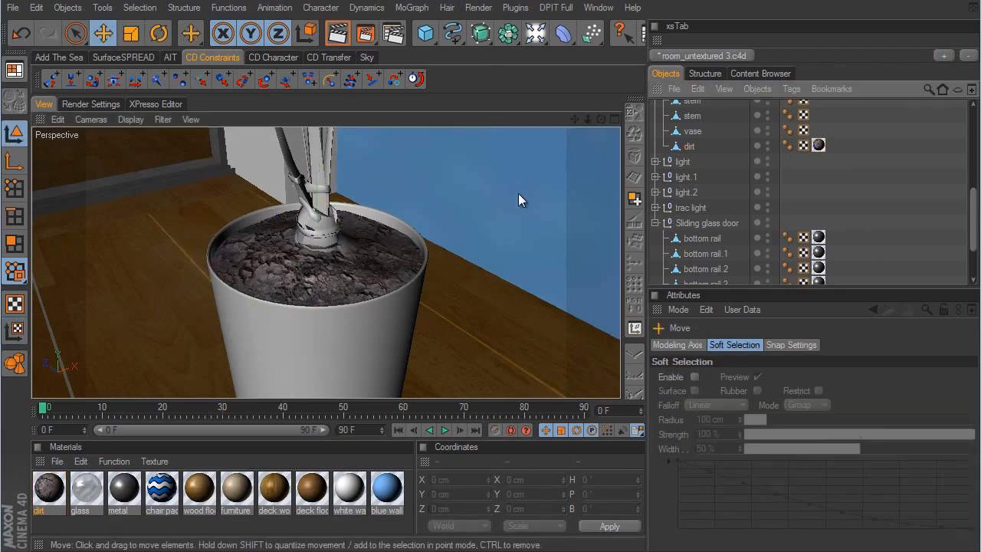
- Select plant 1's vase object and duplicate the dirt material
scroll(707, 210, up, 3)
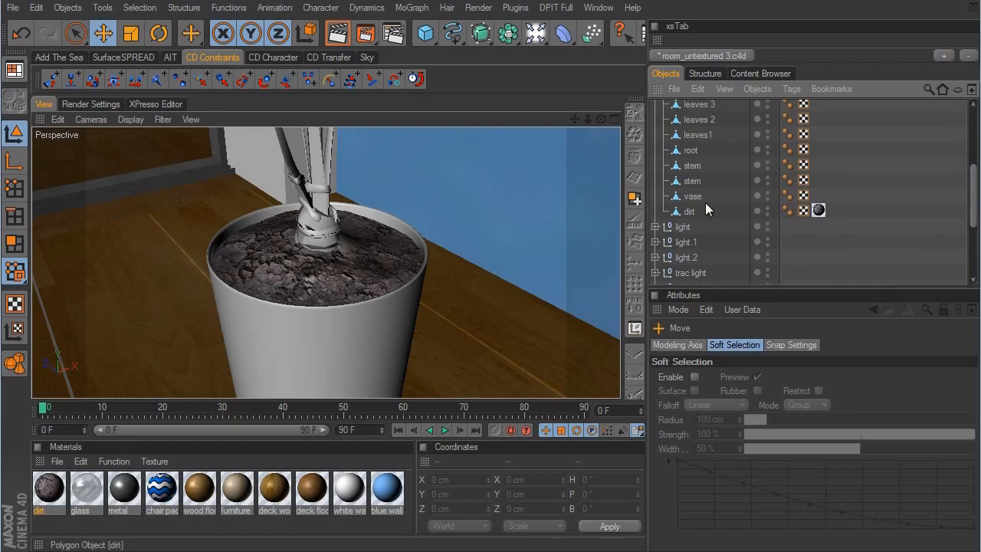
click(692, 196)
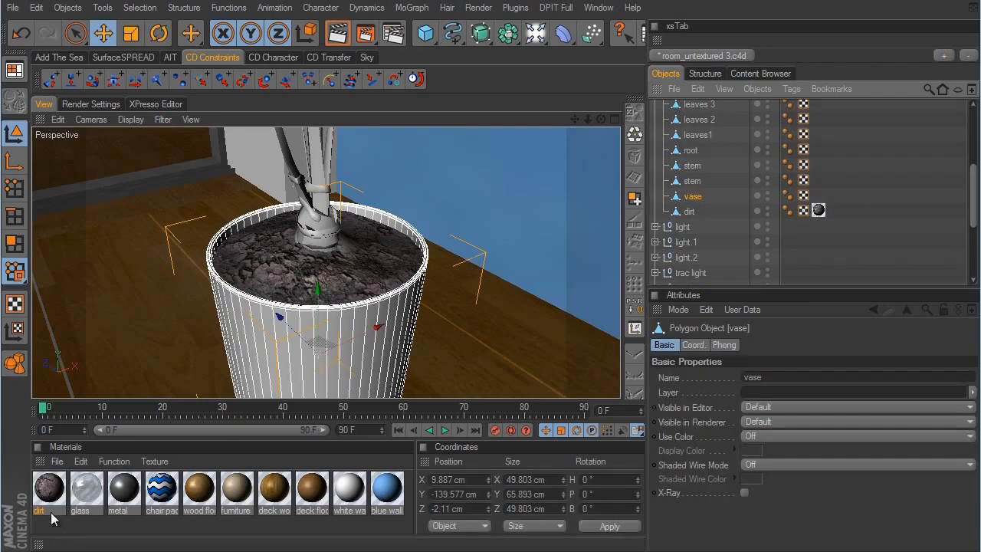
click(49, 488)
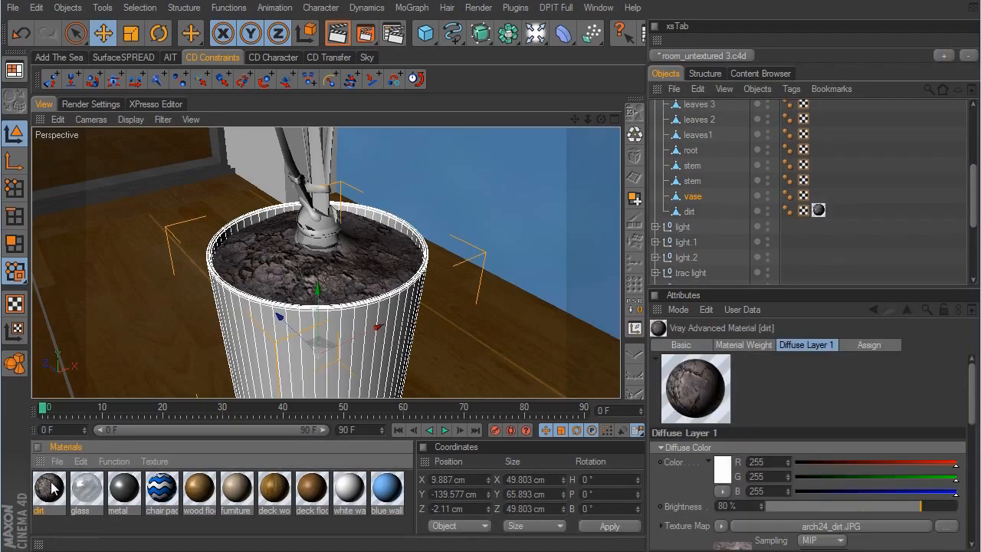
ctrl+drag(52, 484, 66, 485)
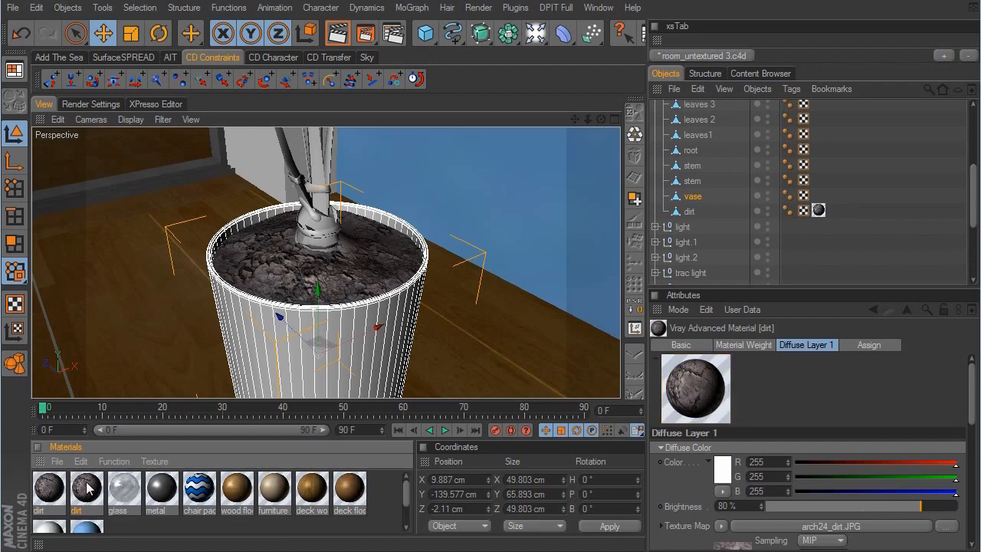
- Open the duplicated dirt material for editing and rename it as vase
double_click(87, 484)
text(vase)
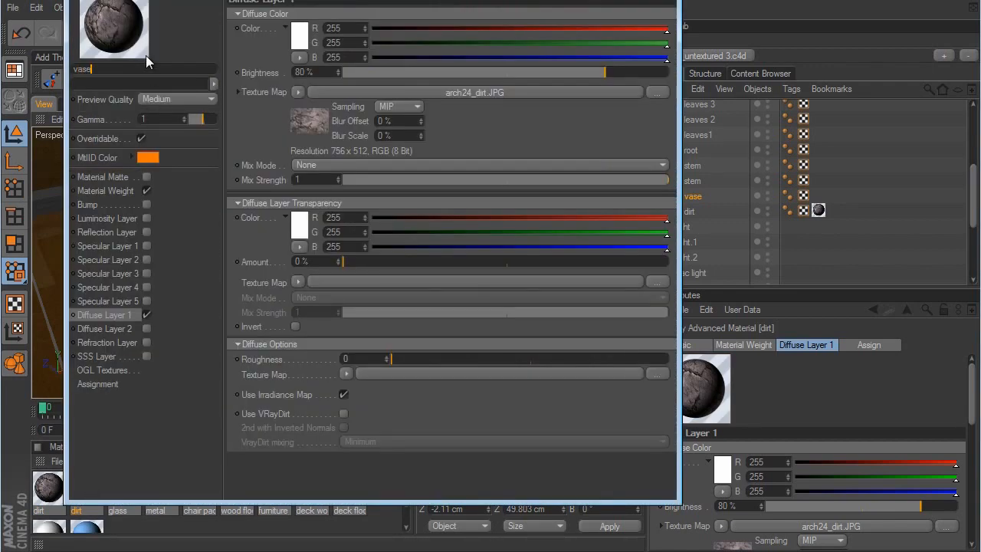
key(Return)
- Load arch24_035_pattern as the vase material's Diffuse Layer 1 texture map and enable Specular Layer 1
click(297, 92)
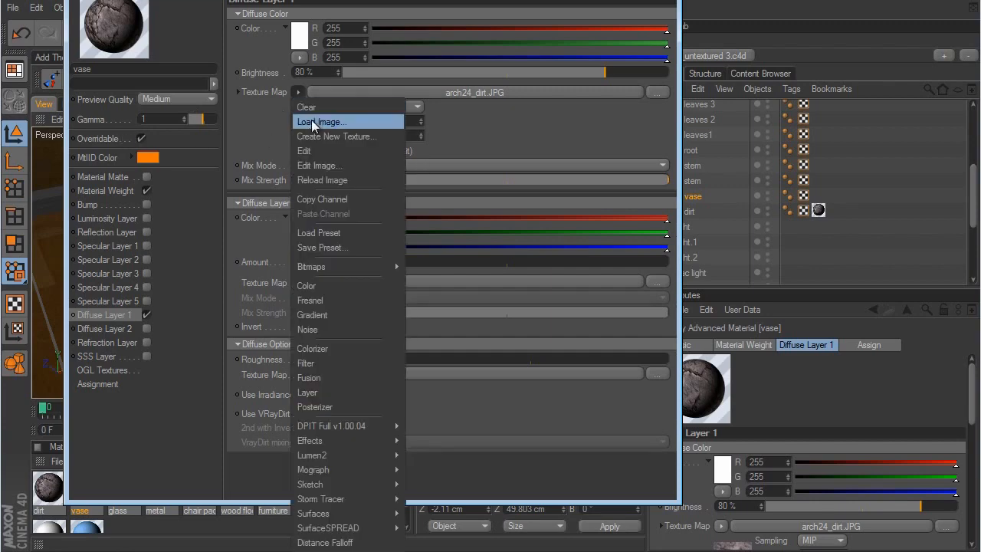
click(311, 119)
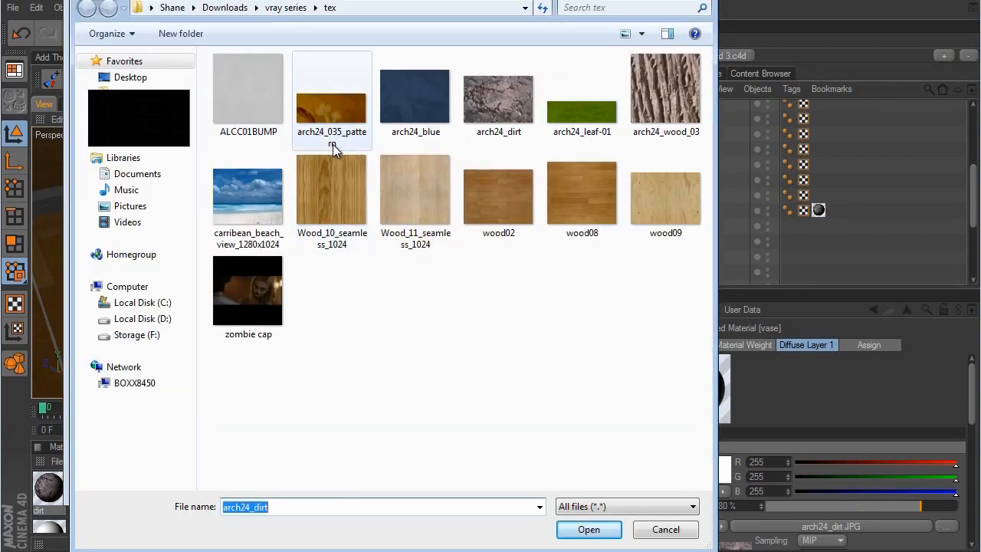
click(335, 105)
click(608, 528)
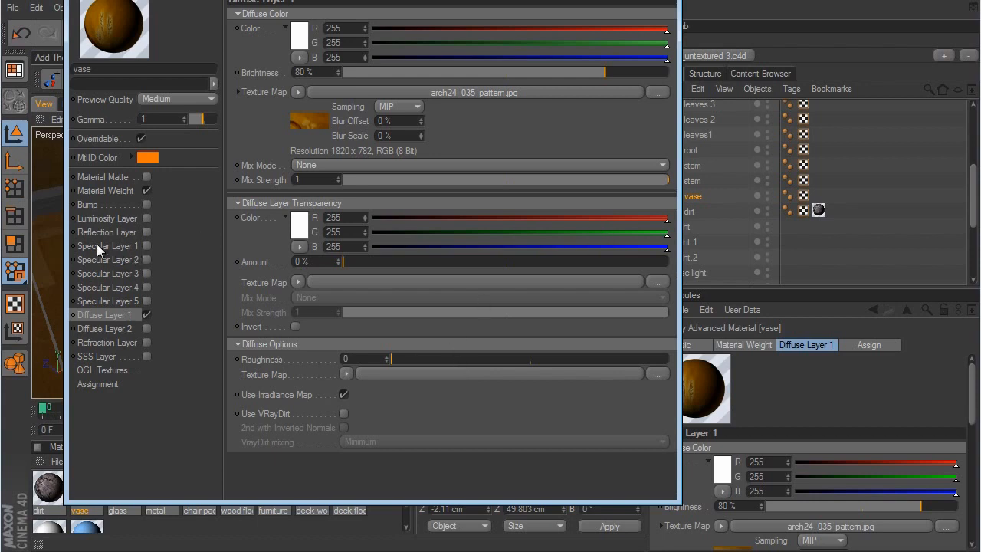
click(146, 246)
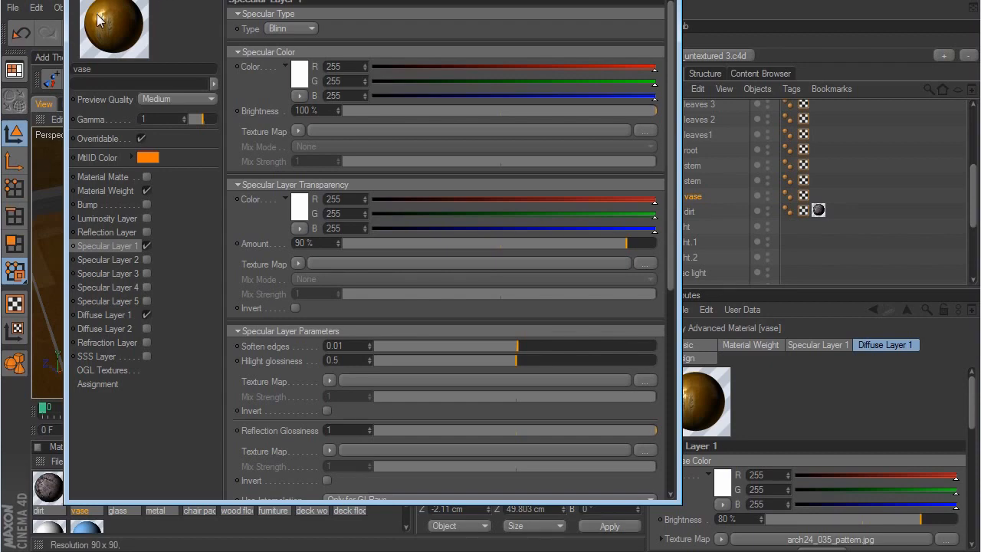
click(663, 1)
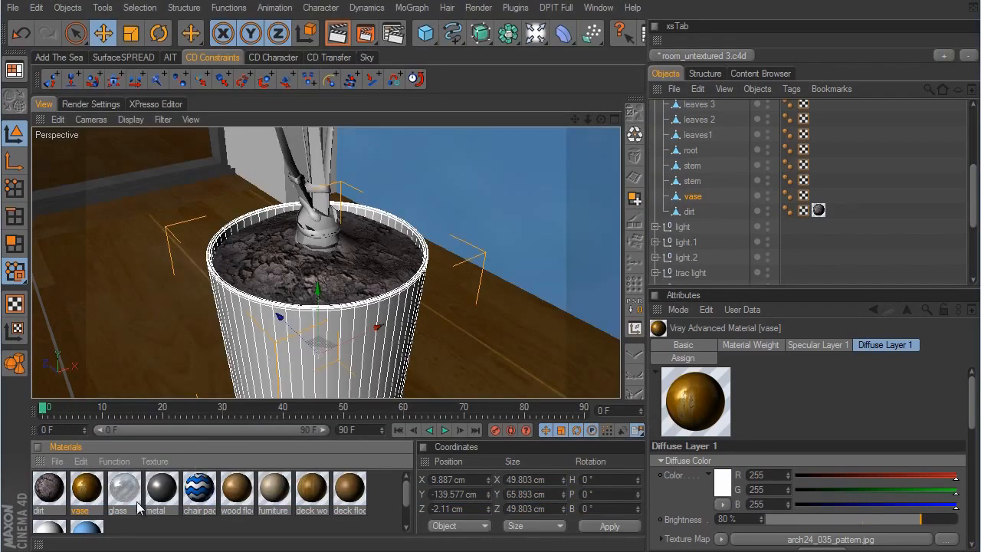
- Apply the vase material to plant 1's vase object and set its texture projection to Cylindrical
drag(91, 495, 693, 198)
alt+middle_drag(575, 299, 576, 301)
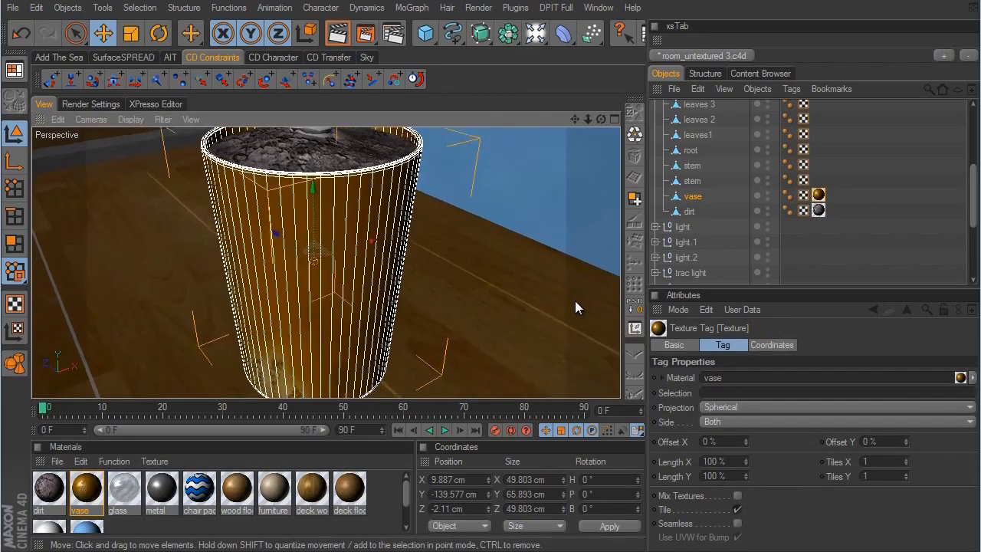
mouse_move(576, 300)
alt+mouse_down()
mouse_move(590, 304)
mouse_move(565, 311)
mouse_move(574, 309)
alt+mouse_up()
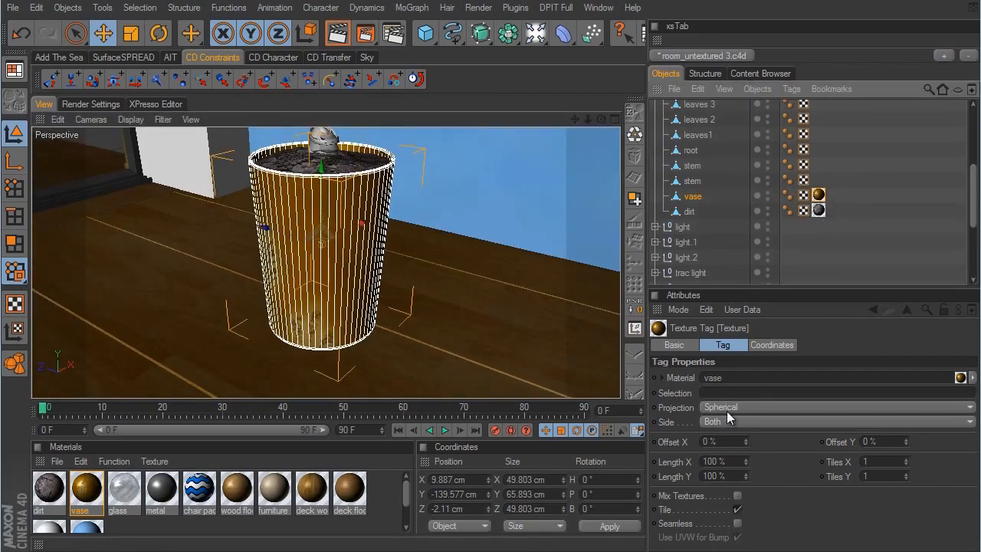
click(726, 414)
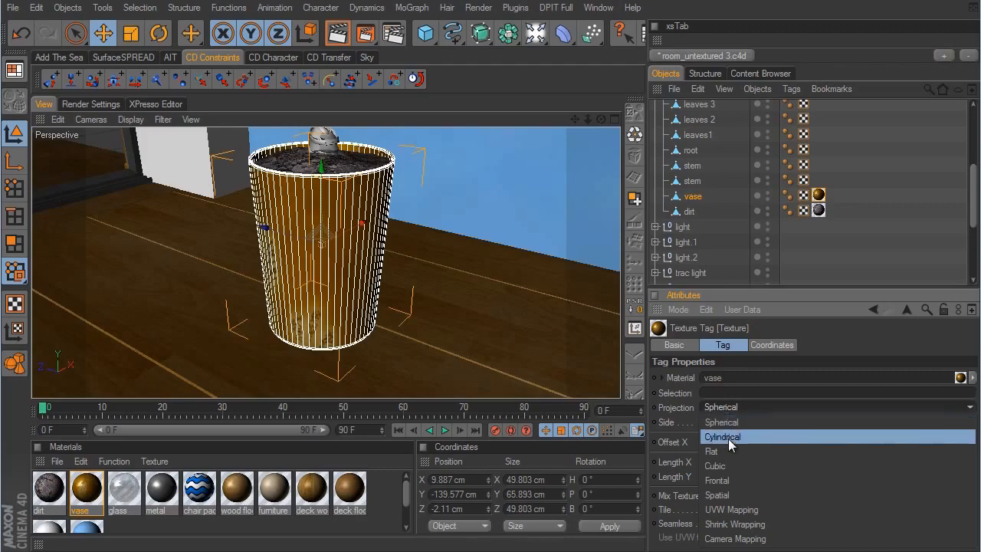
click(728, 437)
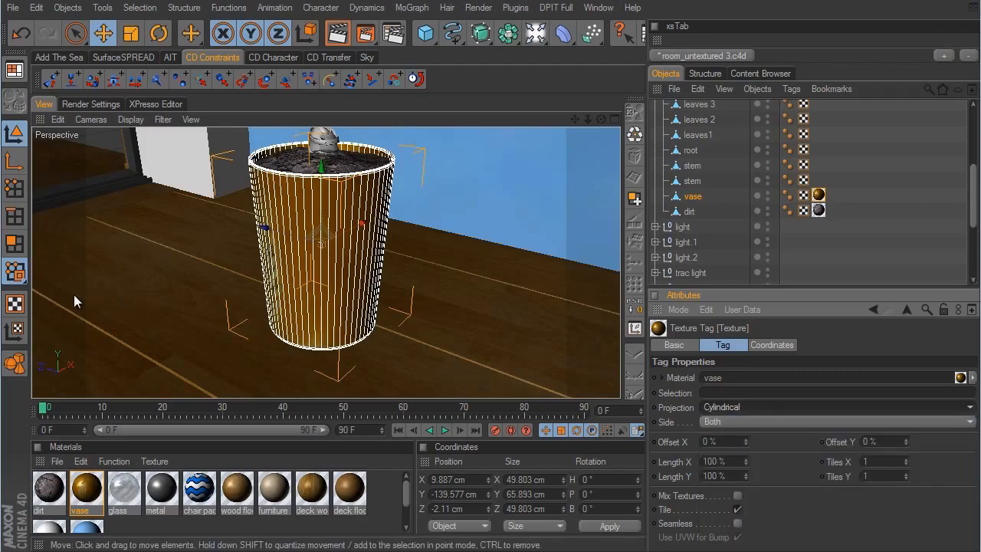
- Scale the vase's texture projection uniformly to about 31.7 cm using the texture axis mode
click(14, 331)
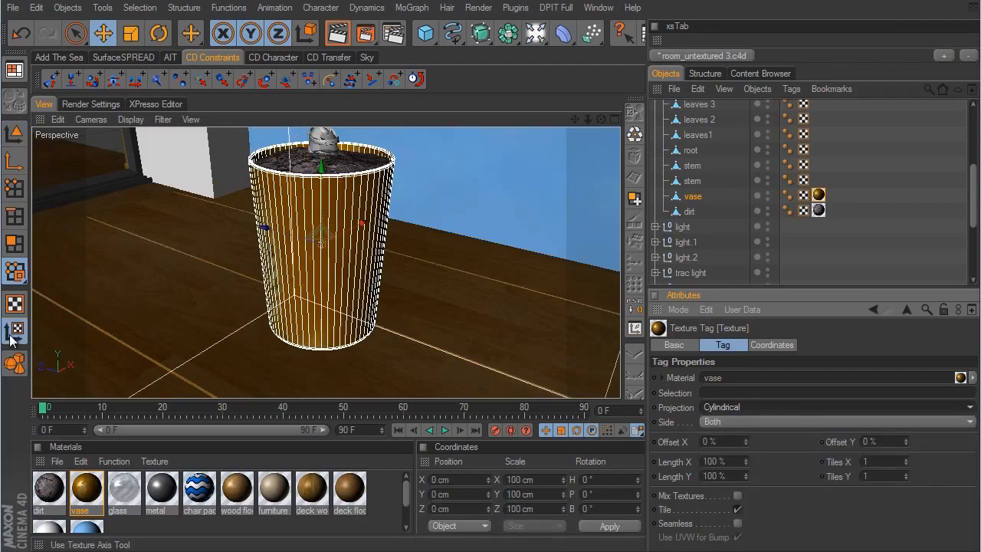
click(131, 33)
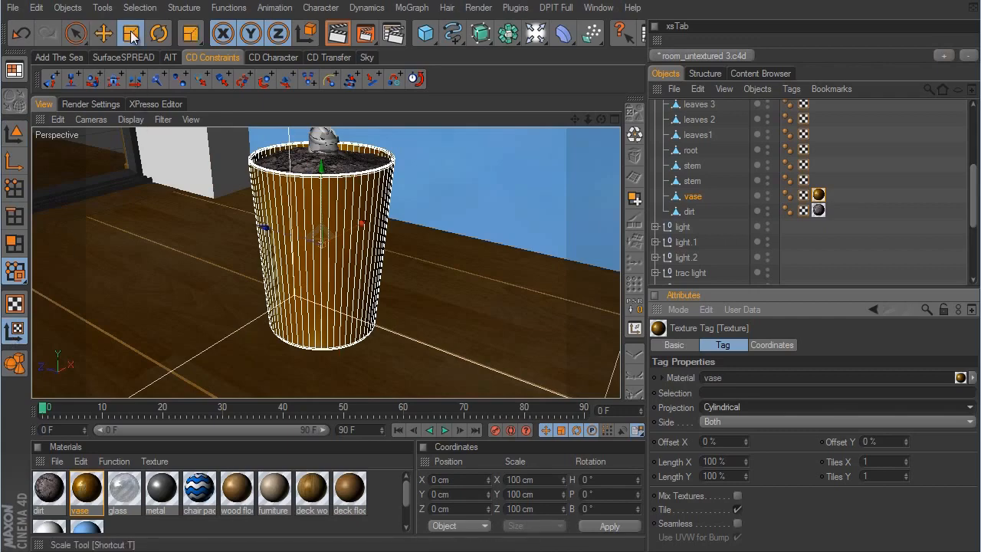
drag(565, 299, 574, 303)
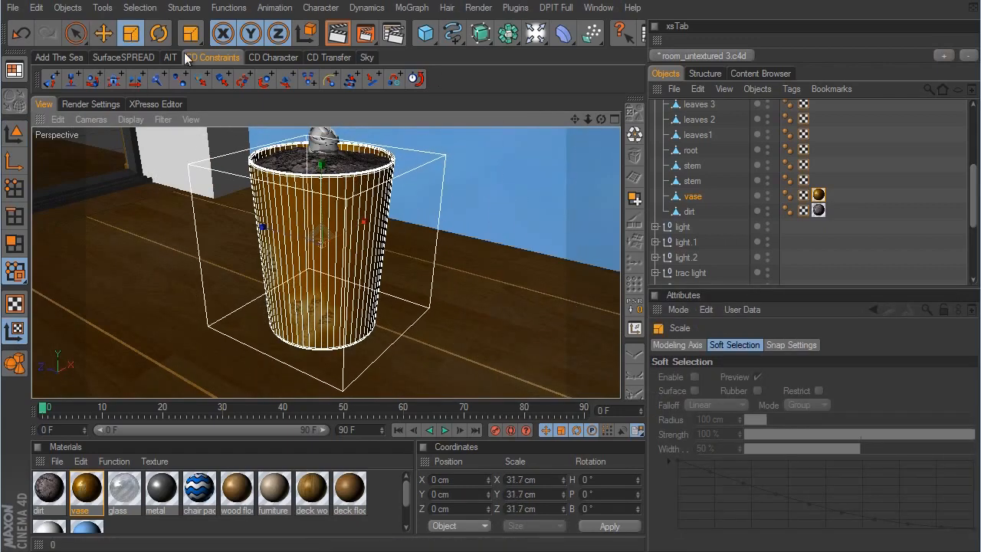
- Rotate the vase's texture projection about its vertical axis to a heading of about 40°
key(r)
scroll(573, 302, up, 6)
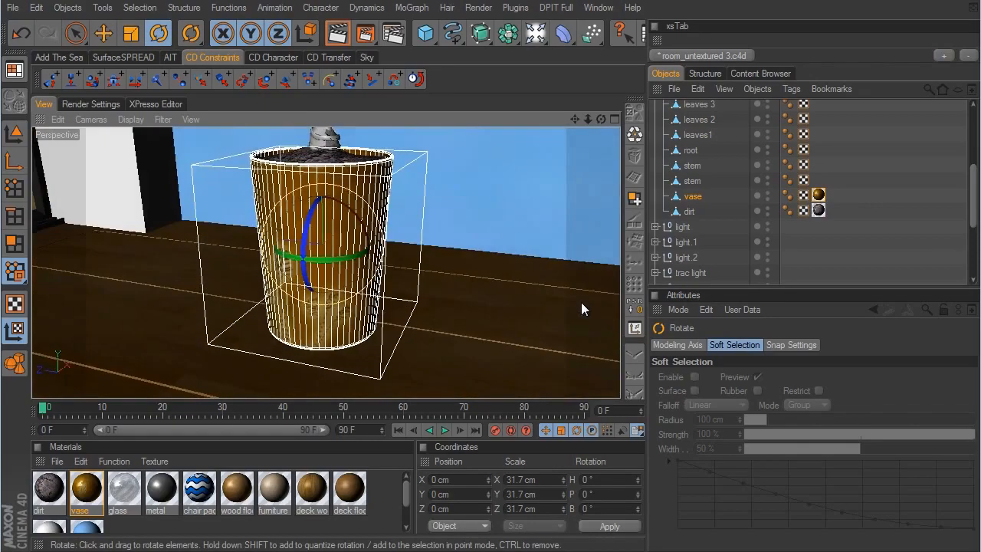
scroll(577, 303, up, 4)
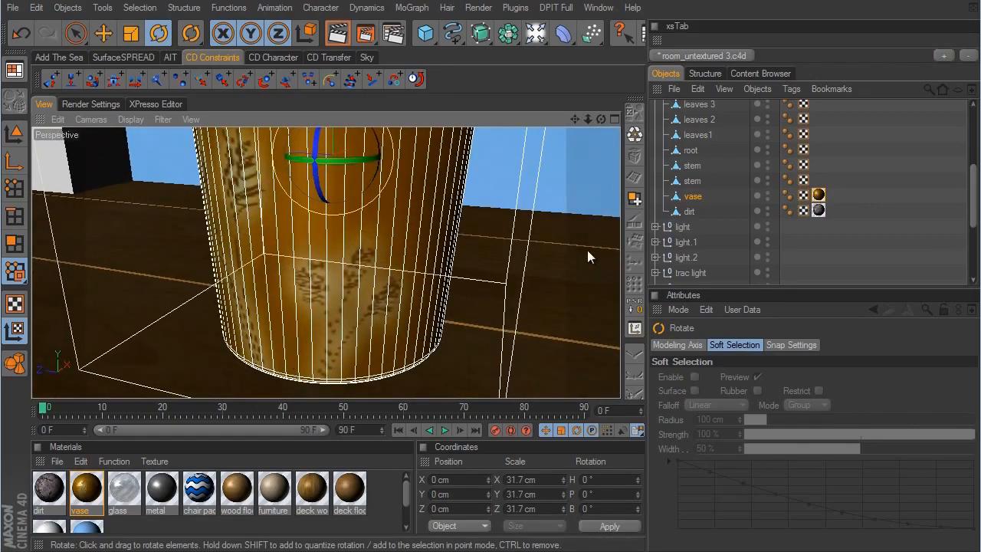
scroll(567, 303, down, 8)
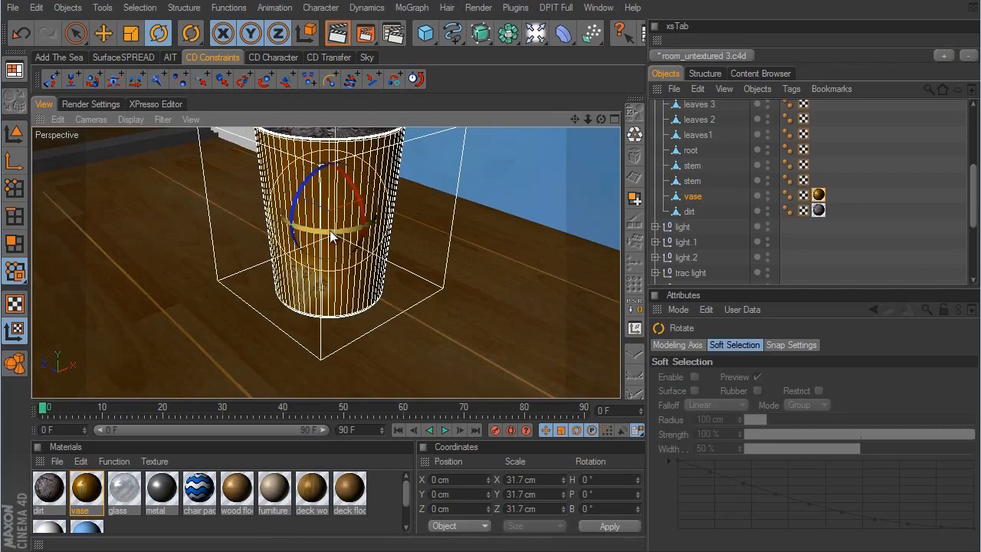
drag(330, 230, 354, 226)
- Move the vase's texture projection up to about 11.4 cm in Y and back down to about 0.15 cm
click(102, 33)
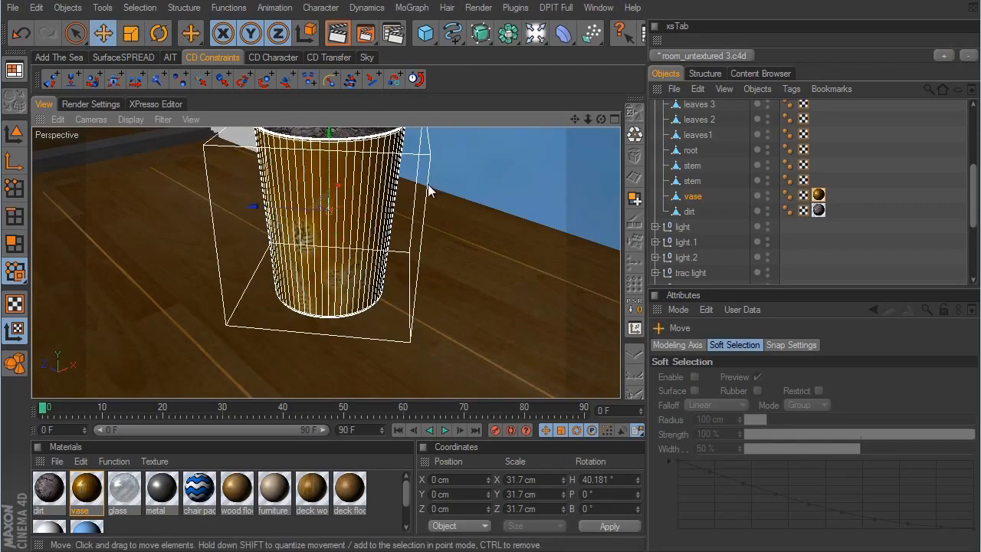
scroll(429, 192, up, 4)
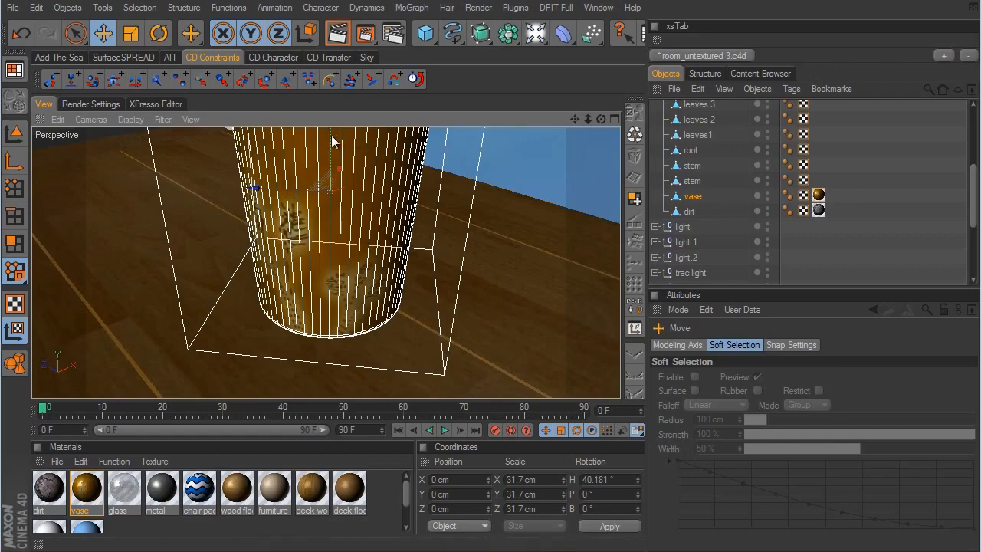
scroll(572, 302, down, 4)
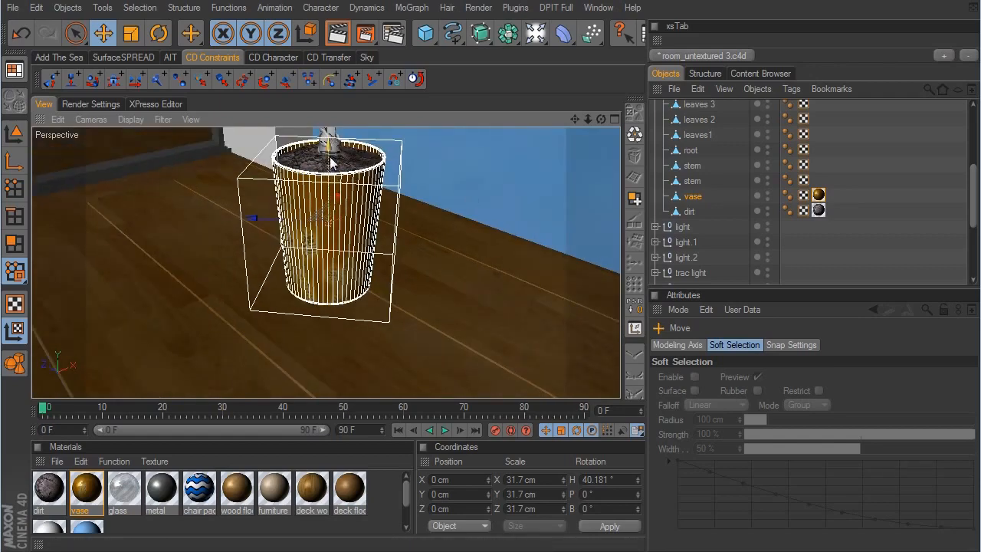
scroll(578, 303, up, 5)
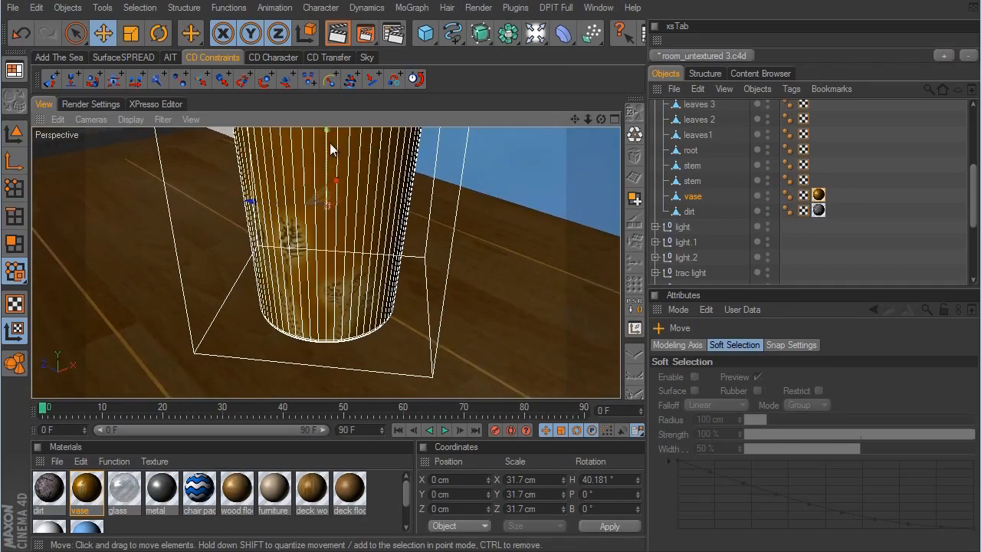
drag(330, 143, 330, 105)
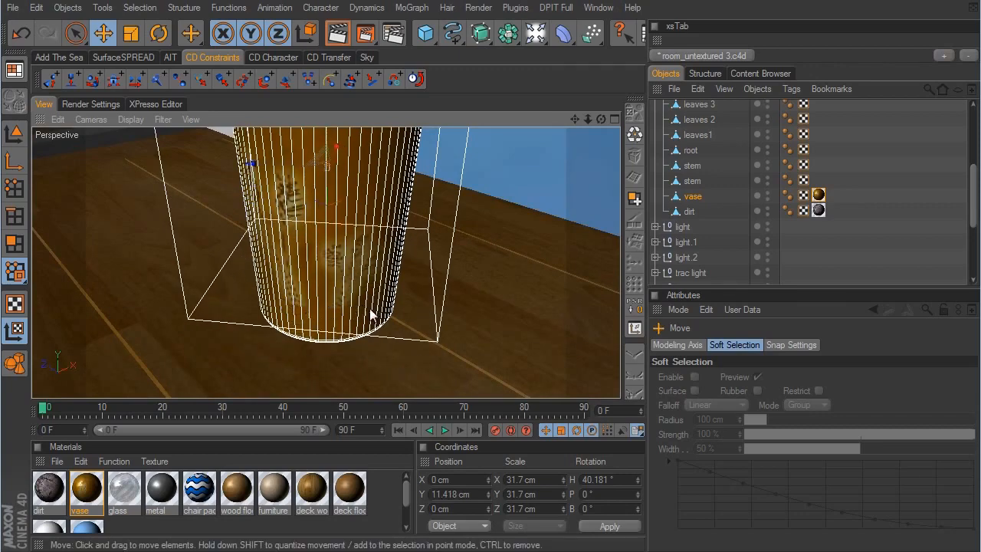
scroll(573, 302, down, 1)
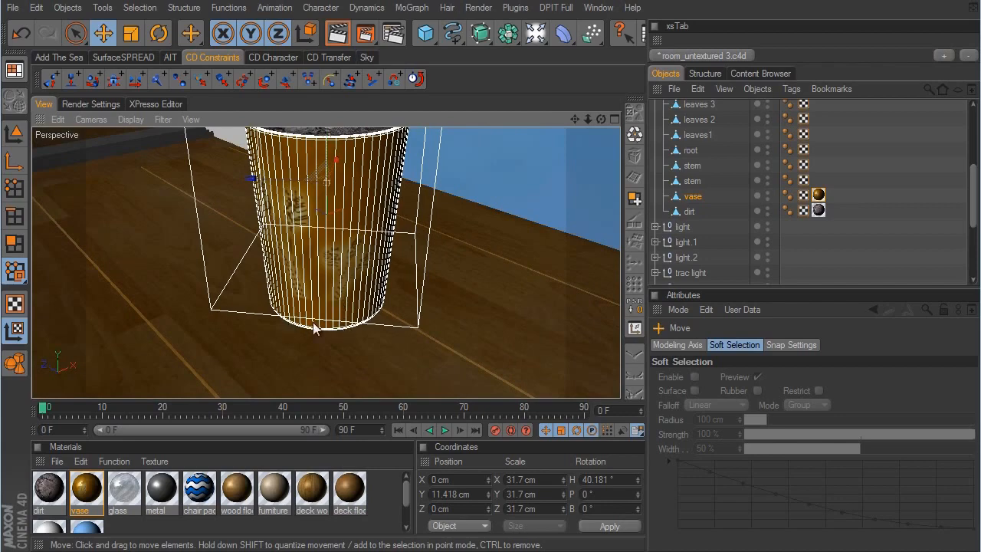
drag(331, 149, 576, 310)
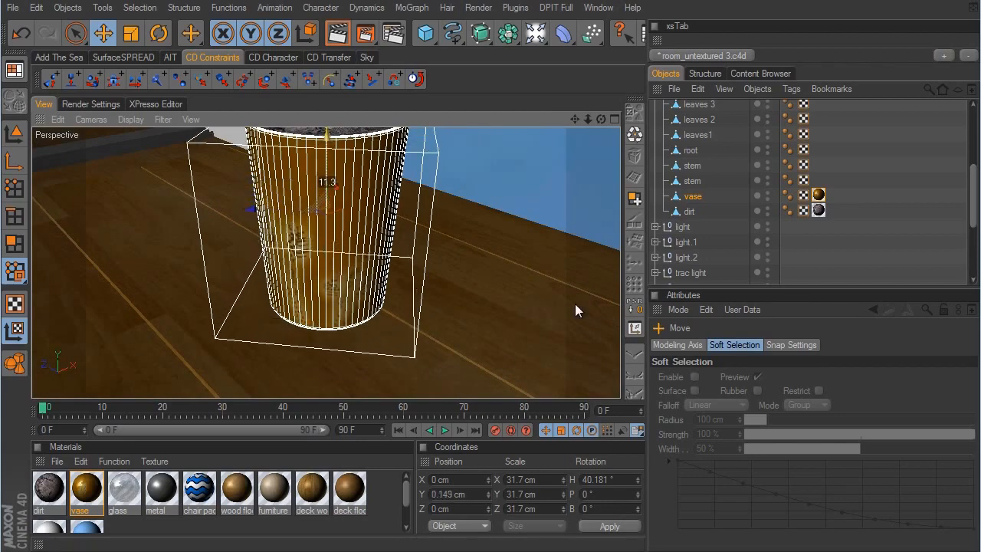
- Clear the vase selection and return to model mode
click(864, 232)
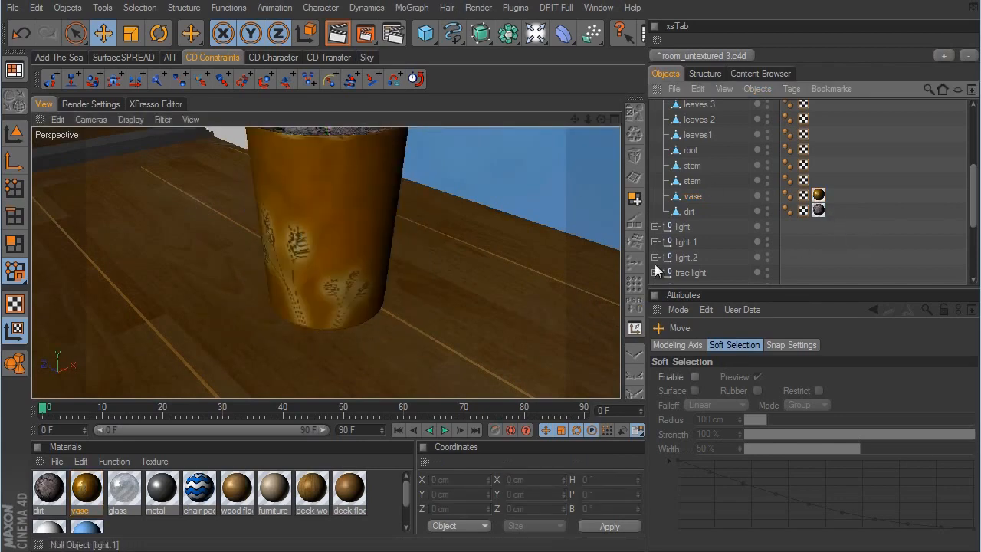
scroll(465, 237, down, 2)
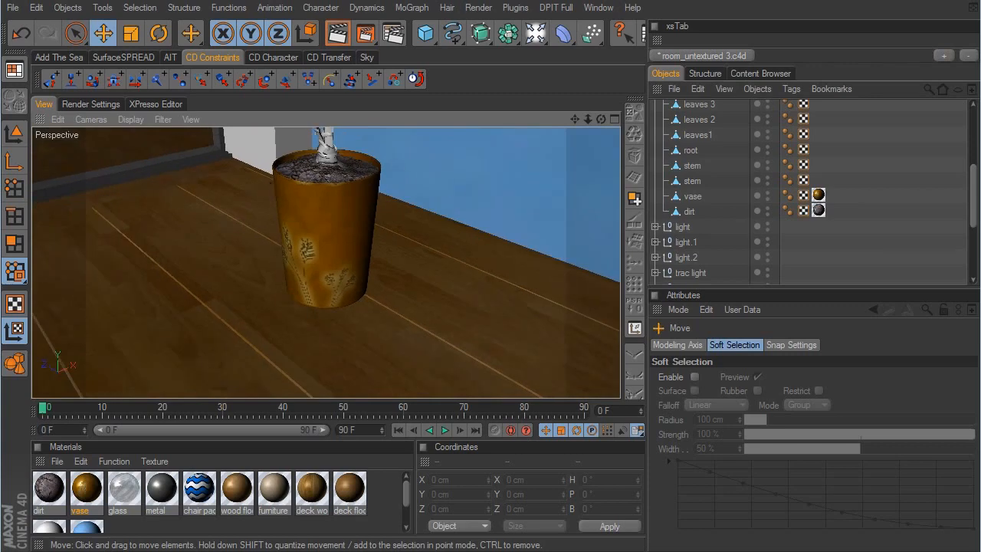
click(14, 133)
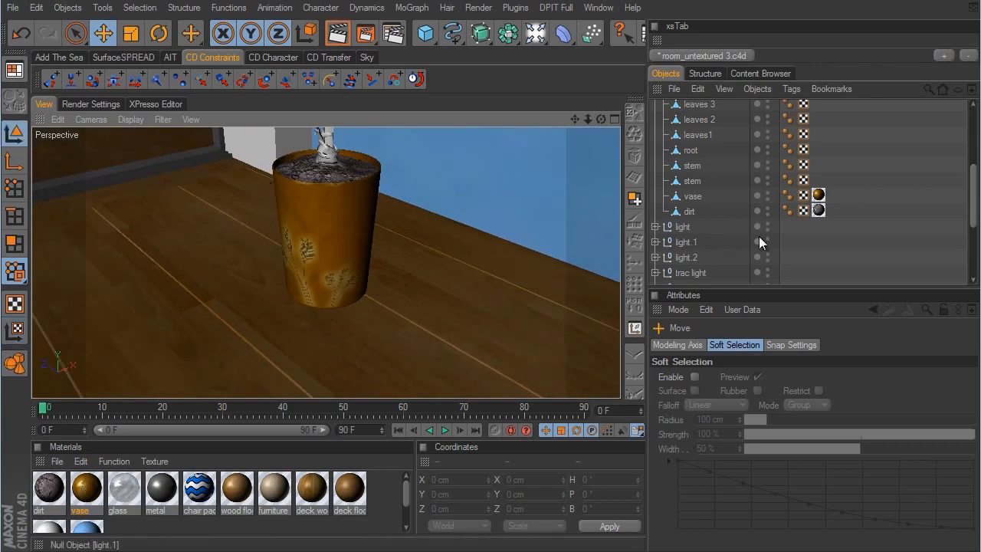
- Select plant 1's two stem objects in turn to check which parts they cover, and clear the selection
click(693, 181)
click(699, 166)
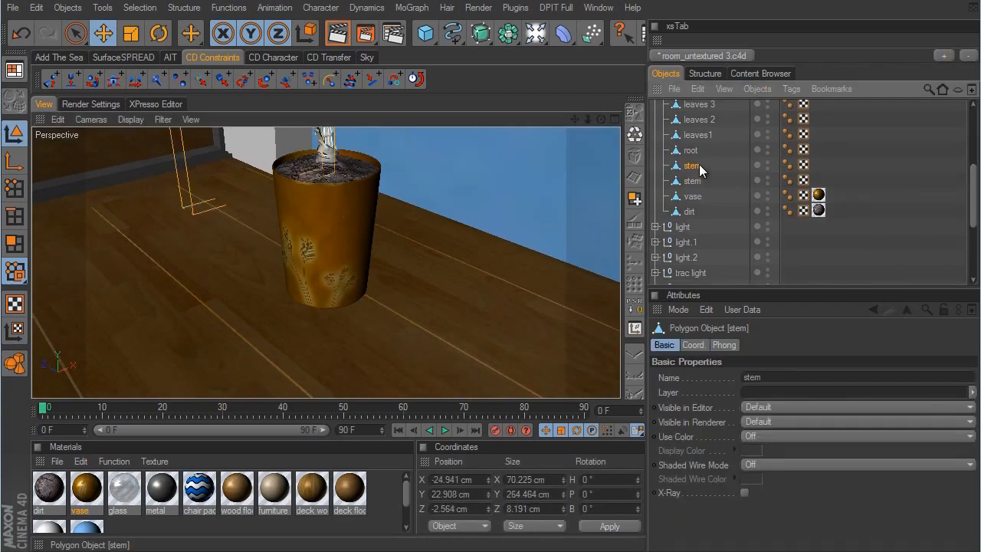
click(821, 263)
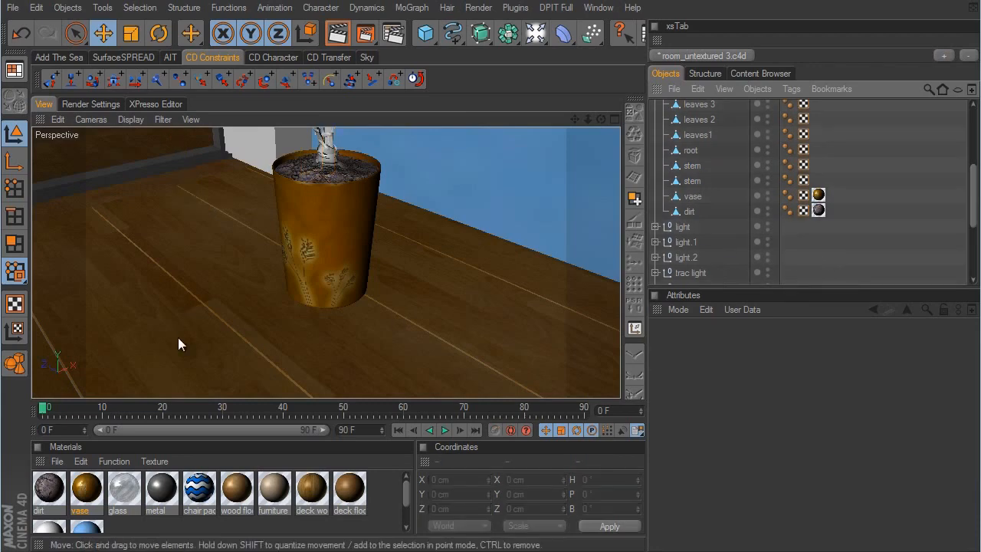
- Duplicate the dirt material and rename the copy as stem
click(49, 491)
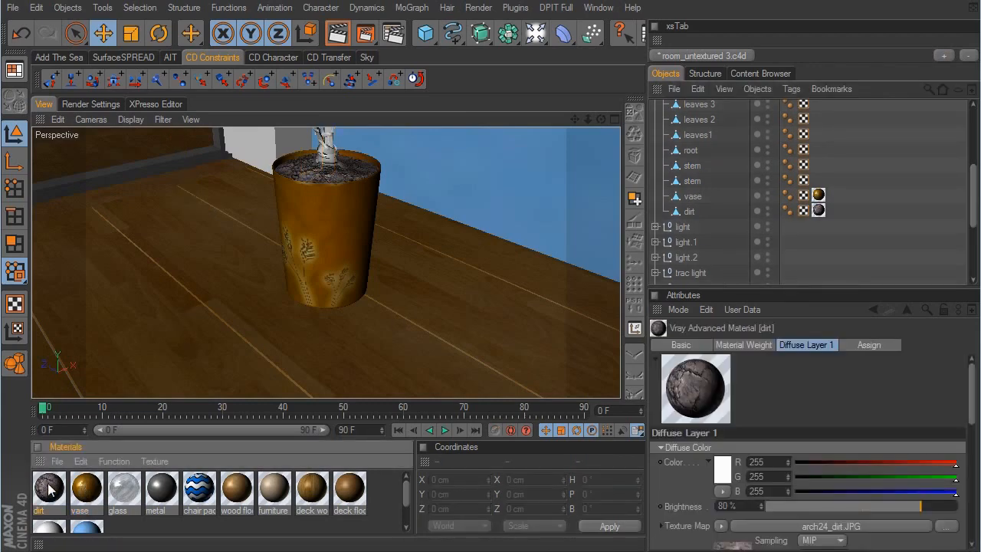
double_click(49, 490)
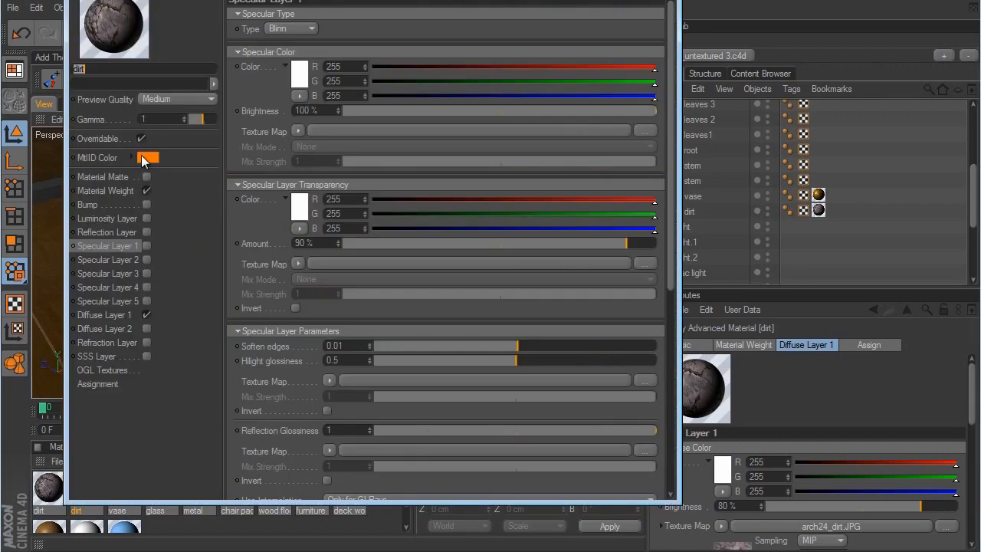
text(stem)
key(Return)
- Load arch24_wood_03 as the texture map of the stem material's Diffuse Layer 1 and close the material editor
click(114, 314)
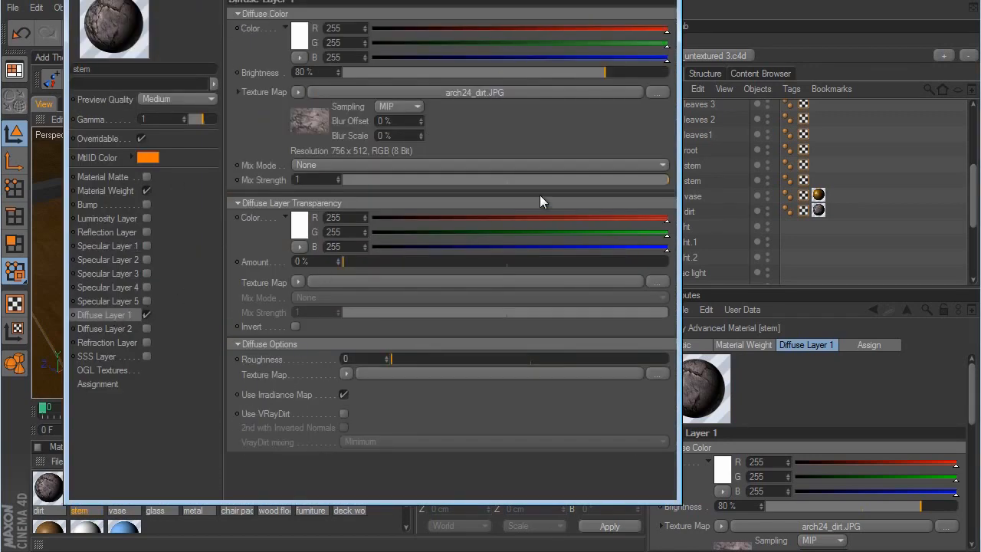
click(301, 92)
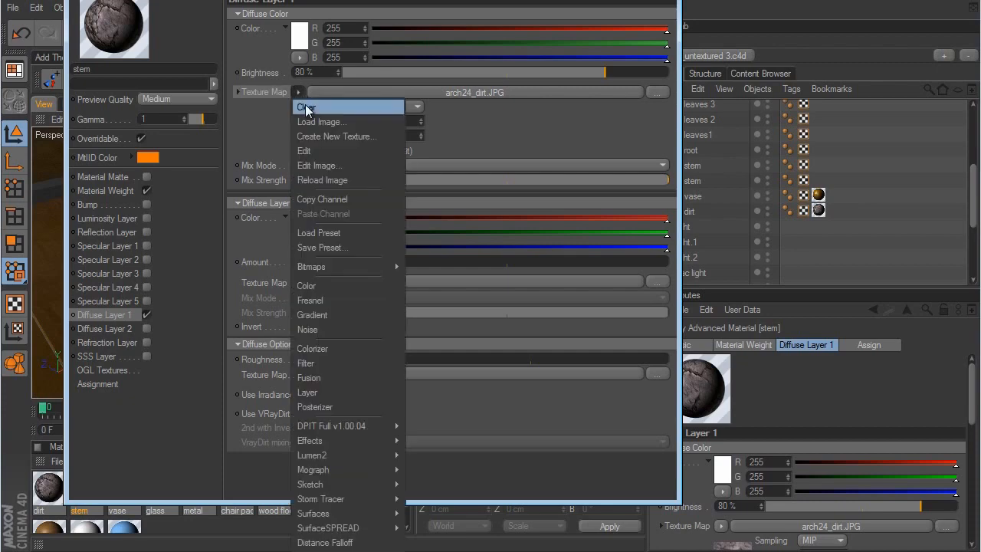
click(307, 122)
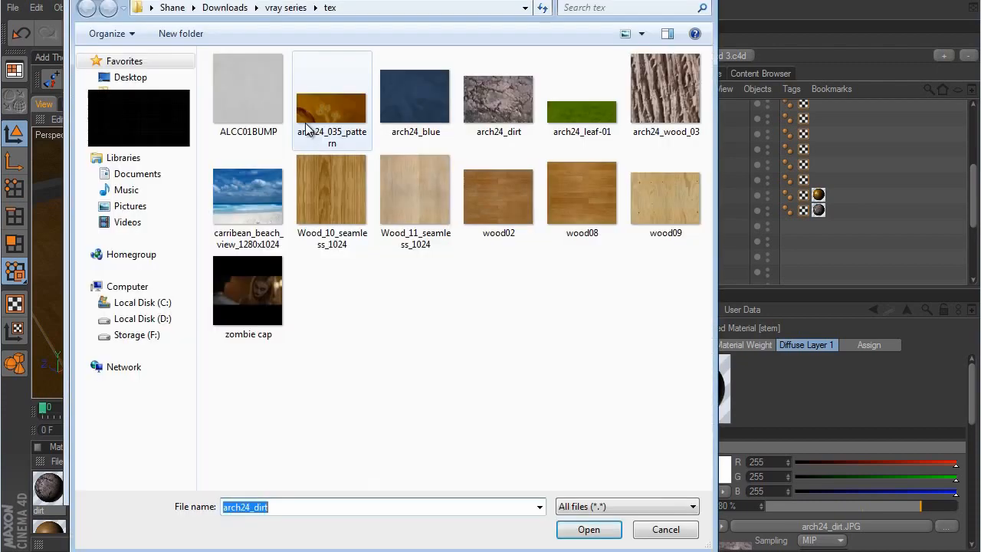
click(687, 90)
click(587, 529)
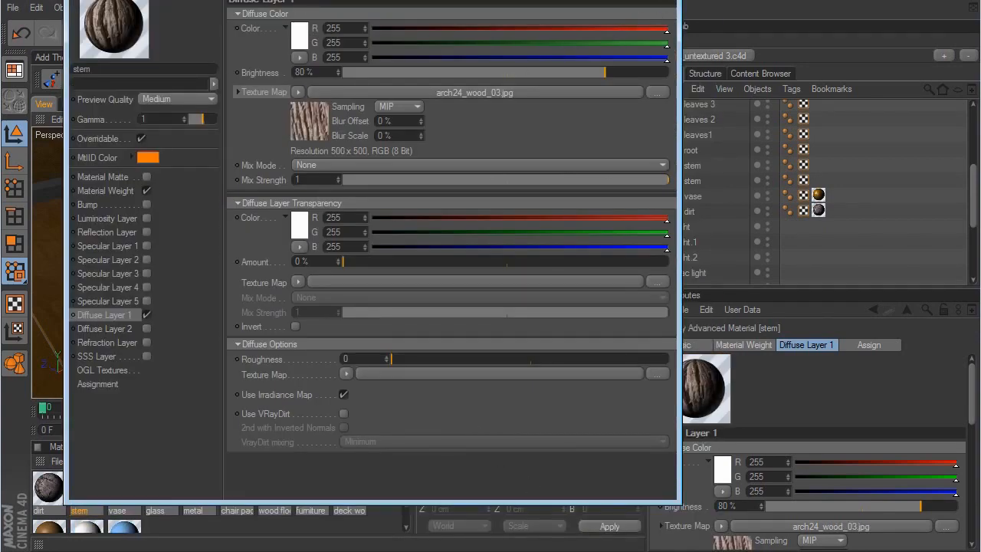
click(663, 0)
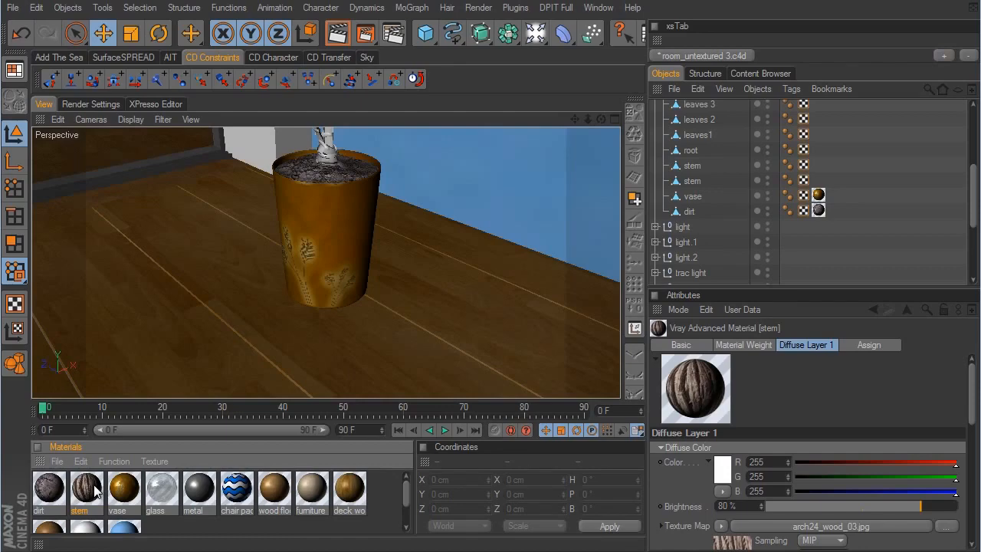
- Apply the stem material to plant 1's stem object just above the vase in the hierarchy and set its texture projection to Cubic
drag(96, 493, 694, 182)
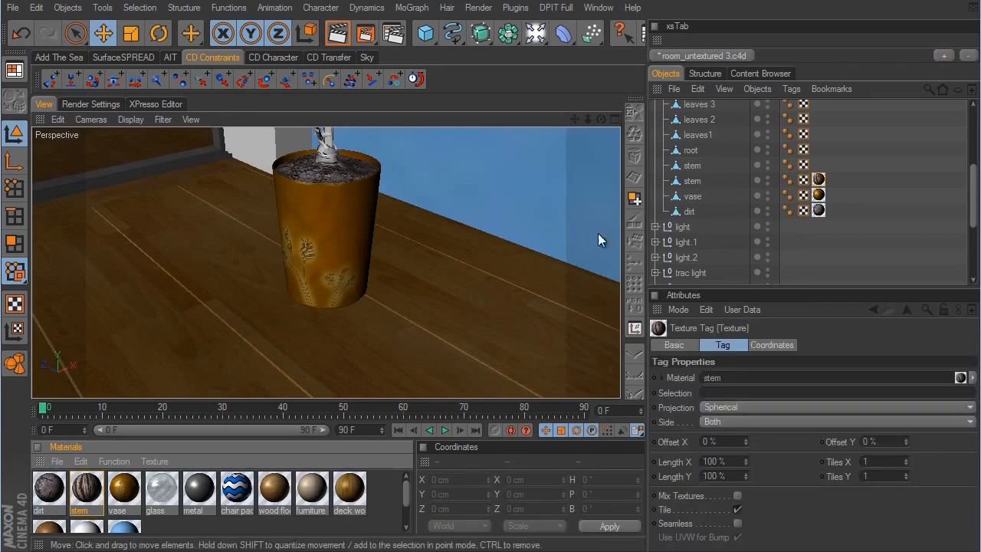
click(693, 182)
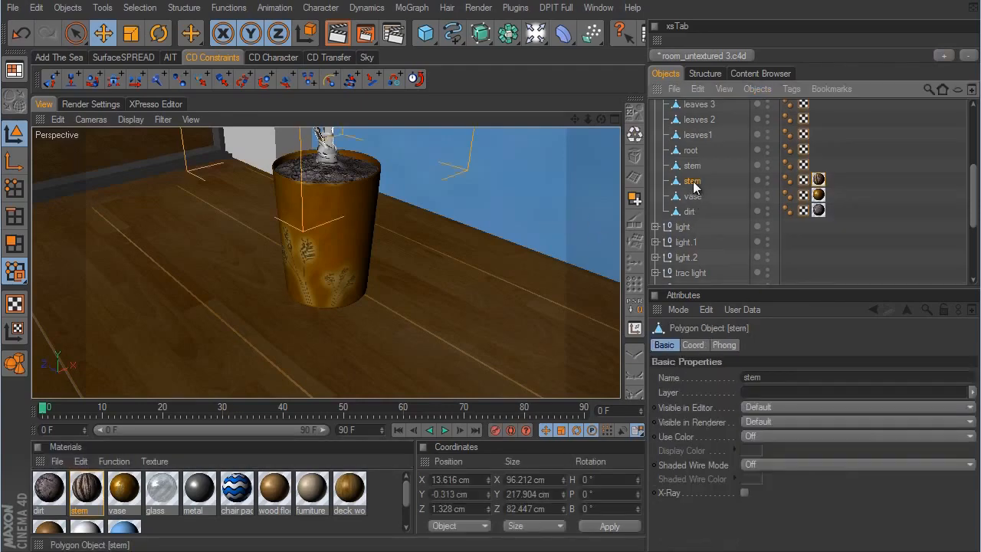
click(820, 181)
alt+right_drag(465, 199, 505, 161)
alt+middle_drag(504, 161, 575, 304)
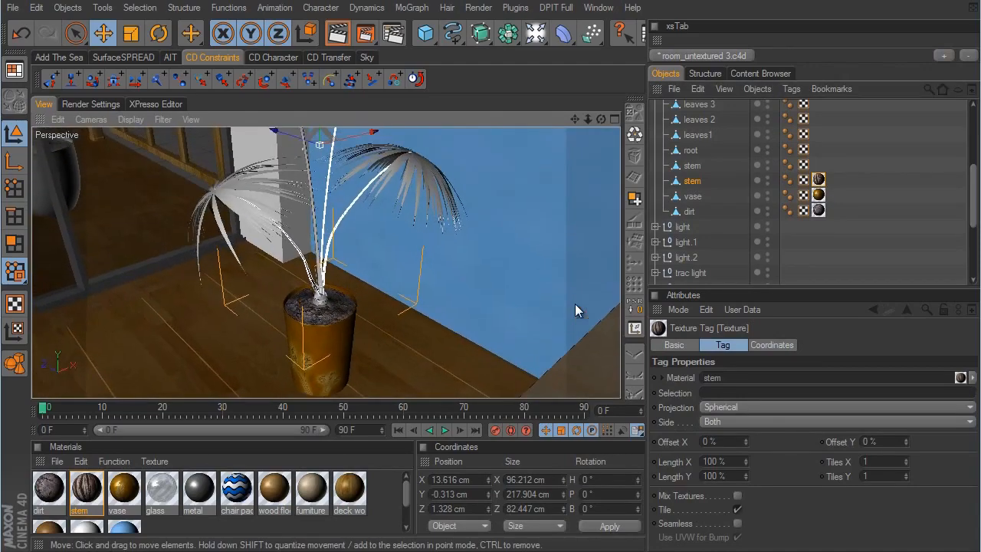
scroll(578, 302, up, 10)
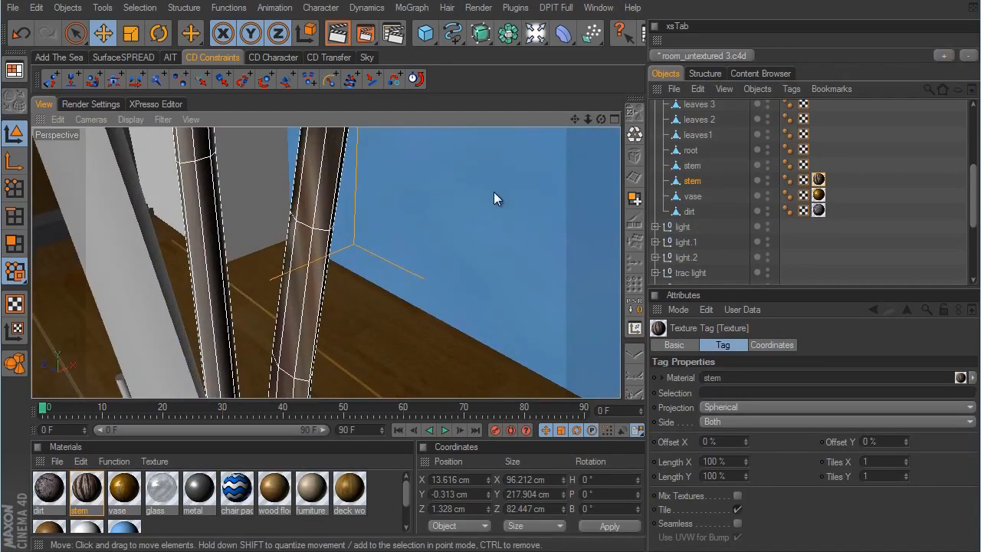
scroll(573, 301, down, 3)
alt+drag(427, 201, 575, 301)
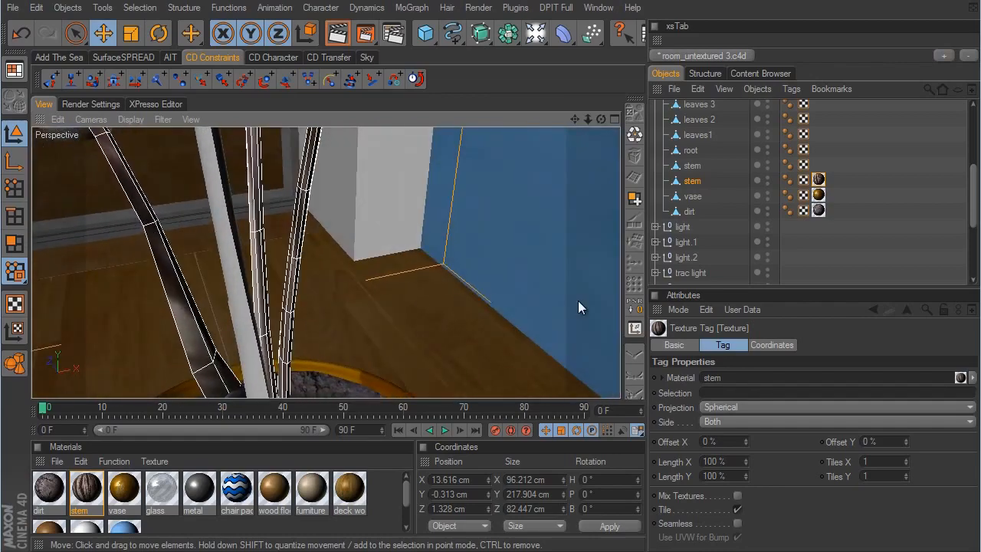
alt+middle_drag(578, 301, 577, 300)
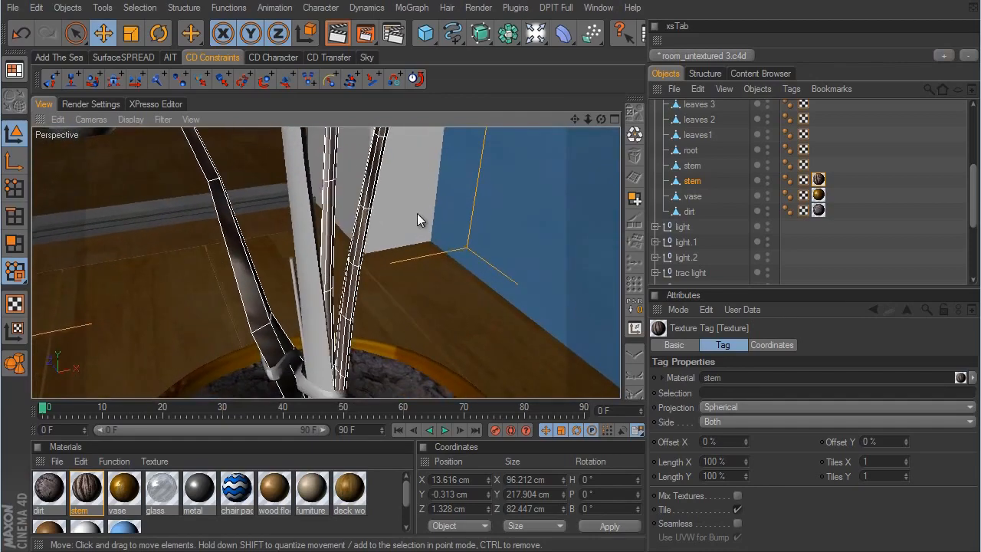
click(747, 402)
click(746, 462)
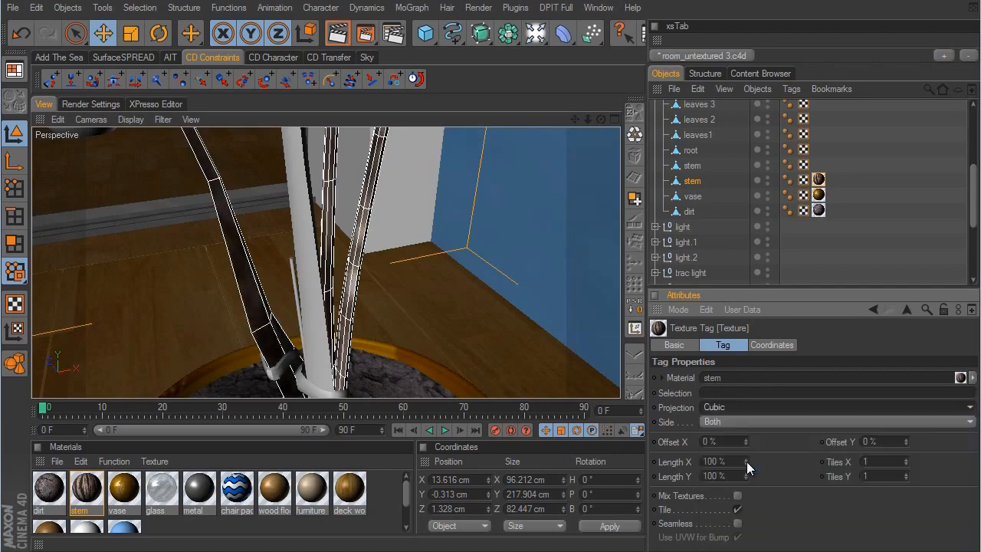
- Scale the stem texture's axis down uniformly to about 6.2 cm and return to model mode with the Move tool
click(14, 330)
click(130, 35)
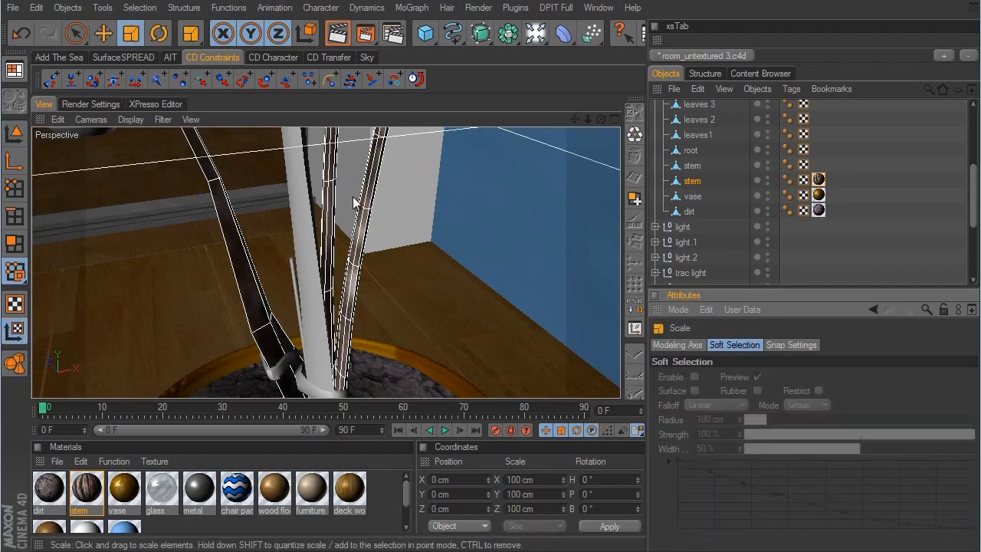
drag(488, 210, 573, 301)
scroll(572, 301, down, 5)
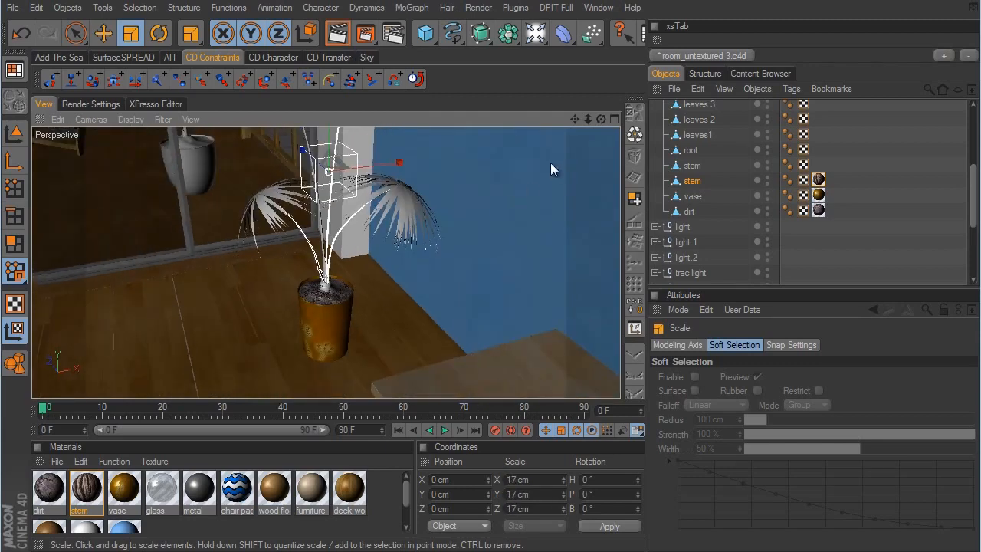
mouse_move(547, 163)
mouse_down()
mouse_move(568, 302)
mouse_move(546, 164)
mouse_up()
scroll(576, 302, up, 10)
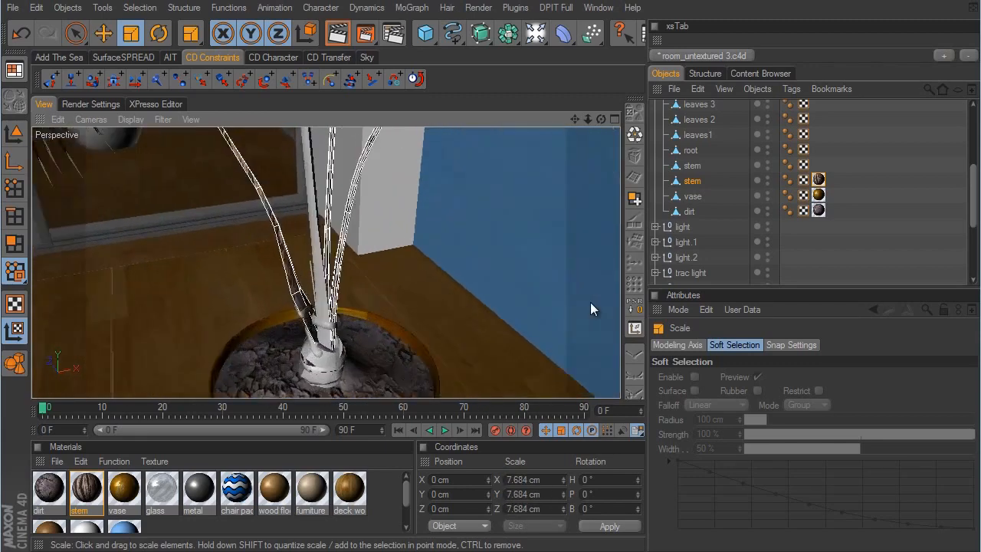
scroll(573, 302, down, 3)
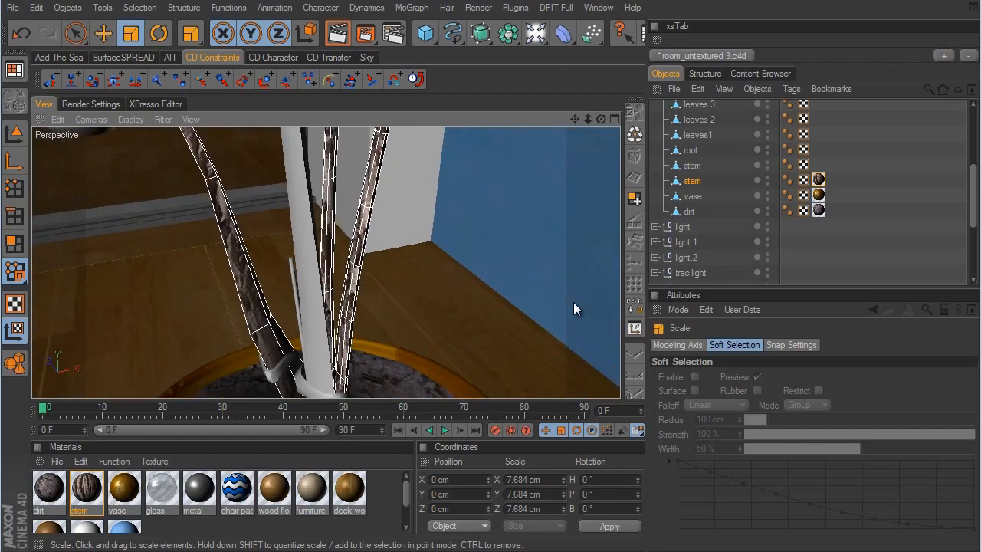
mouse_move(573, 301)
mouse_down()
mouse_move(562, 302)
mouse_move(574, 304)
mouse_up()
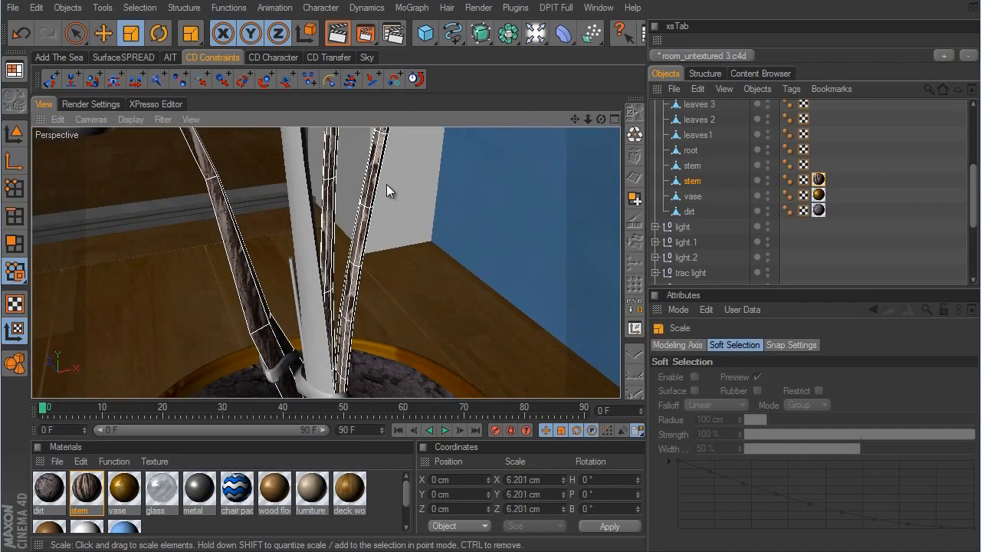
click(13, 132)
click(103, 33)
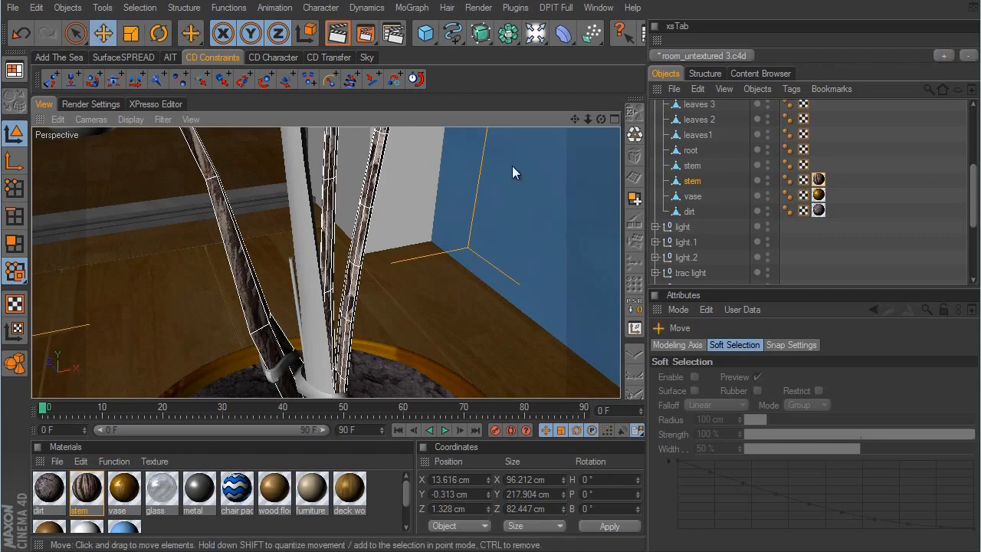
- Copy the stem texture tag with its cubic mapping onto plant 1's other stem object
scroll(734, 255, up, 3)
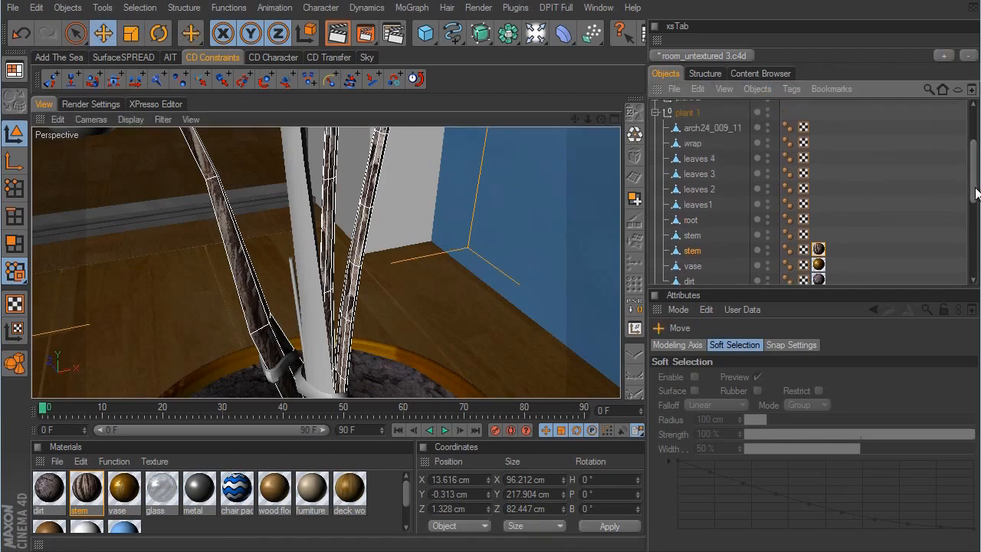
click(819, 250)
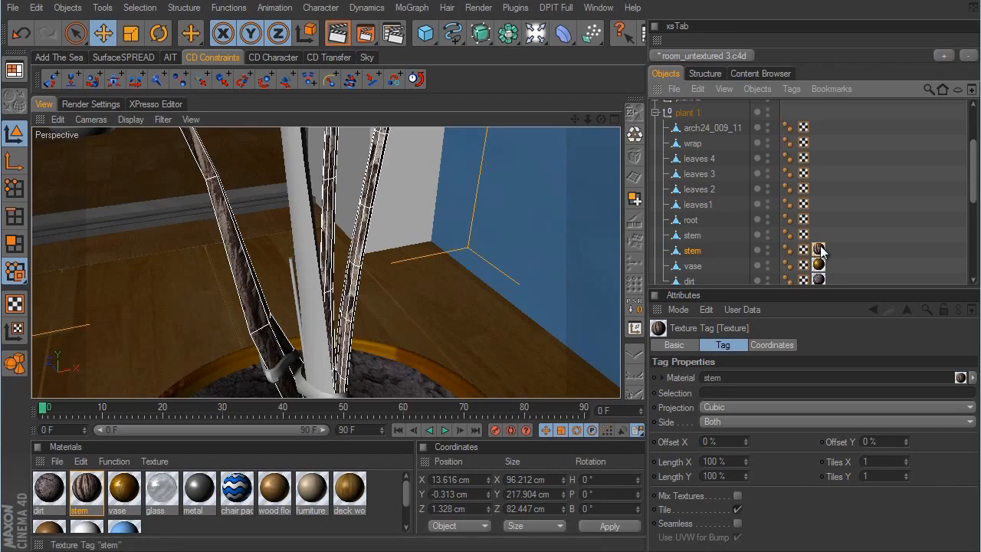
ctrl+drag(819, 249, 818, 235)
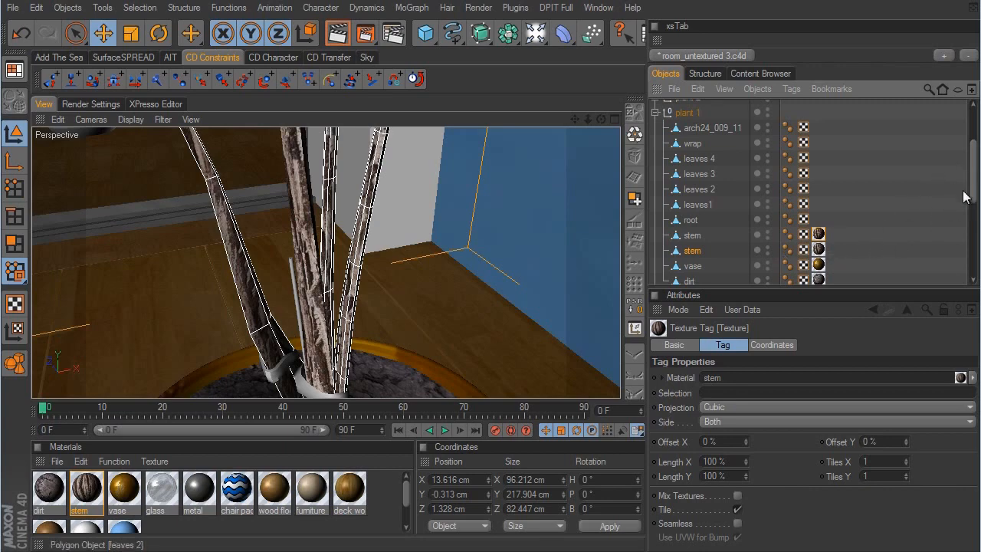
- Copy the stem texture tag onto the root object at the base of the plant
drag(970, 196, 970, 176)
click(692, 201)
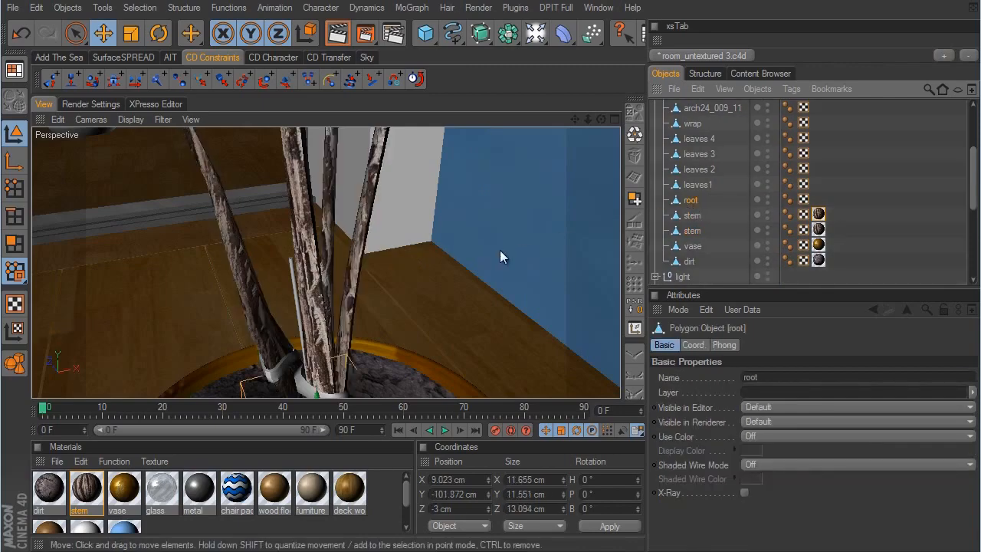
key(o)
alt+drag(575, 295, 498, 252)
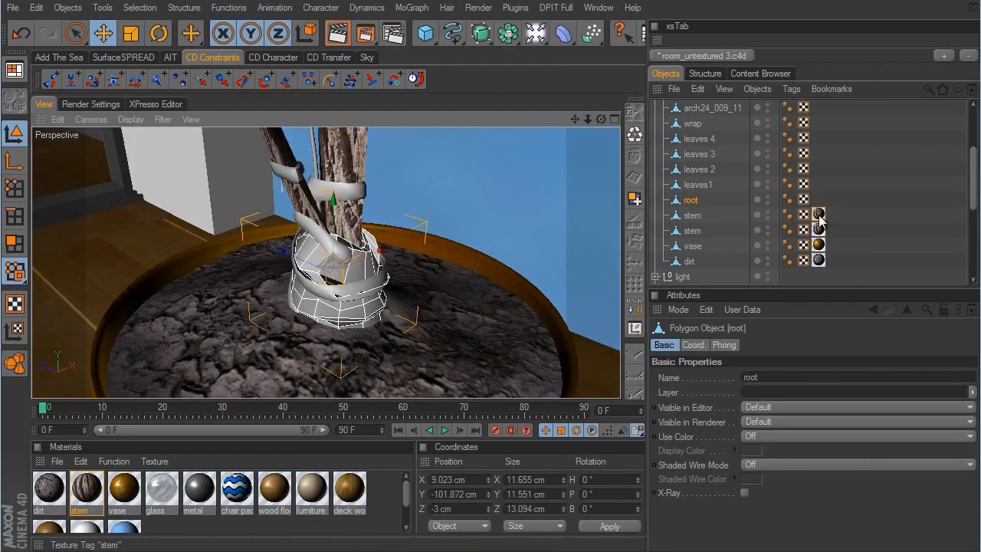
ctrl+drag(819, 214, 820, 201)
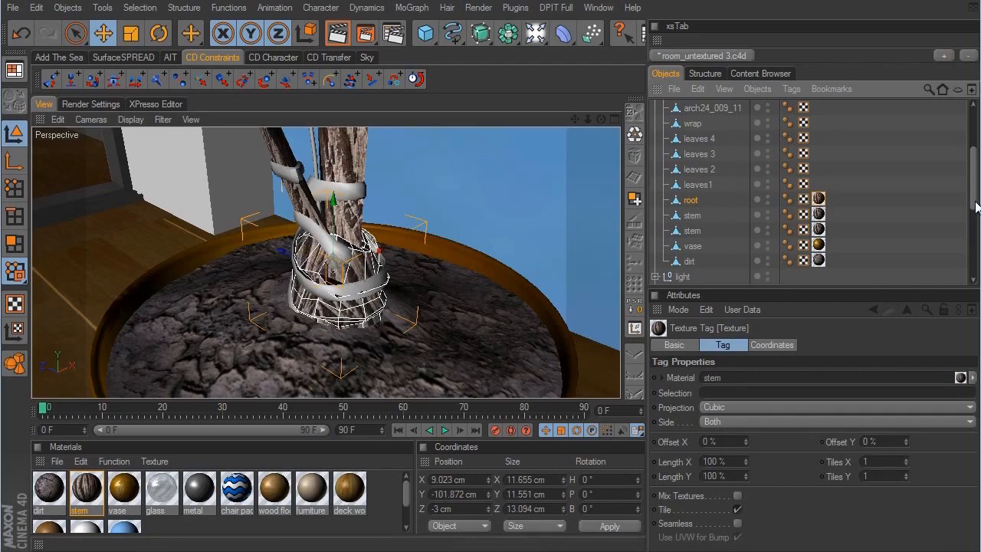
- Duplicate the stem material
scroll(653, 219, up, 2)
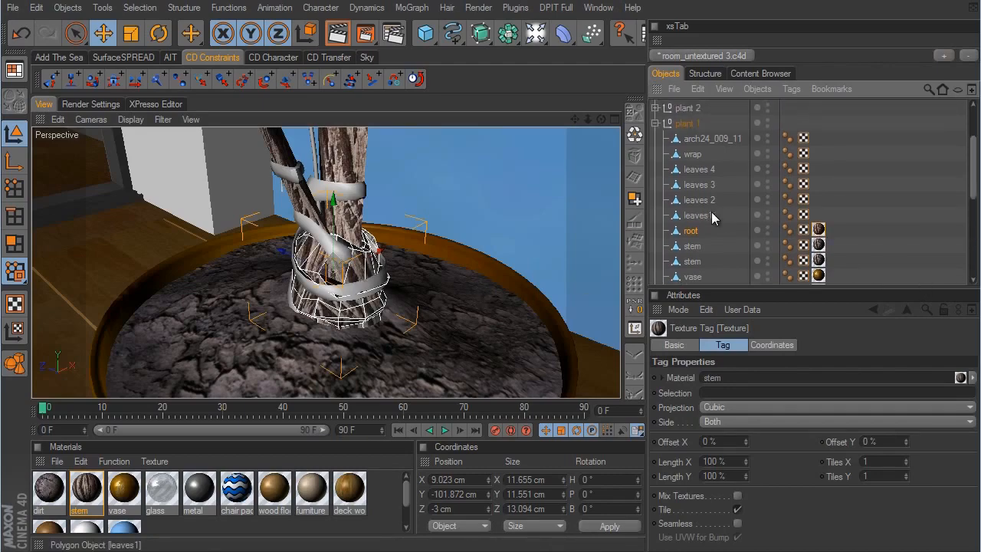
click(88, 491)
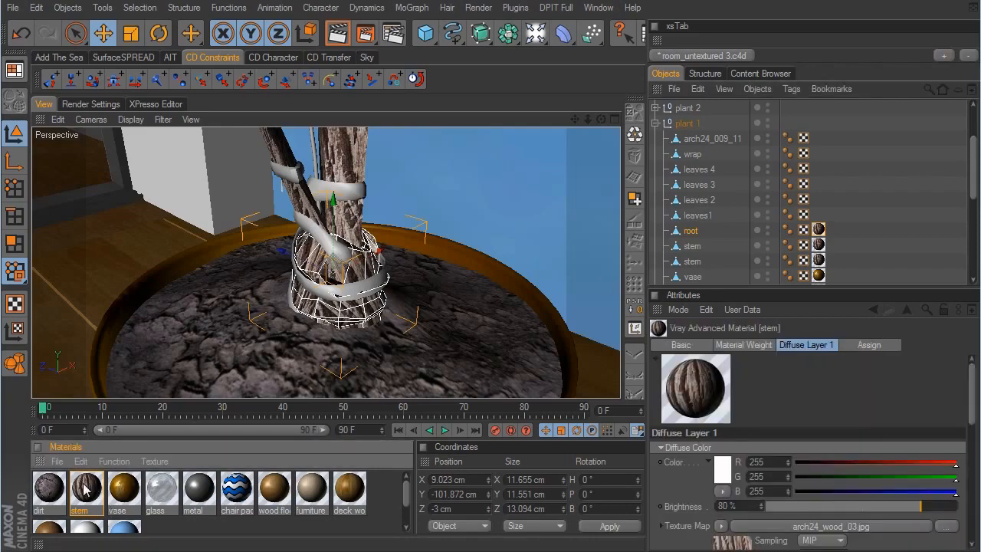
ctrl+drag(87, 491, 139, 491)
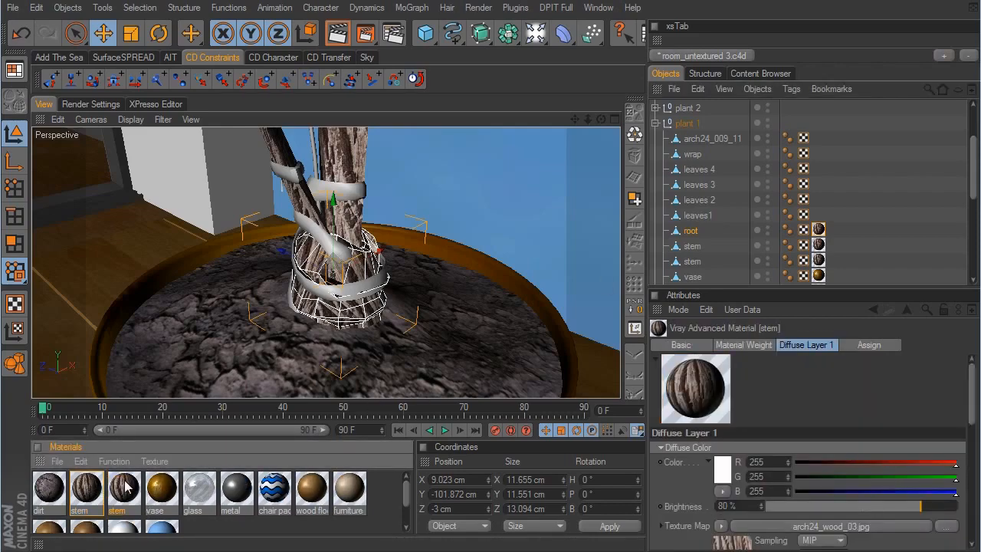
- Load arch24_leaf-01 as the copy's Diffuse Layer 1 texture map, rename the material leaves and close the material editor
double_click(125, 488)
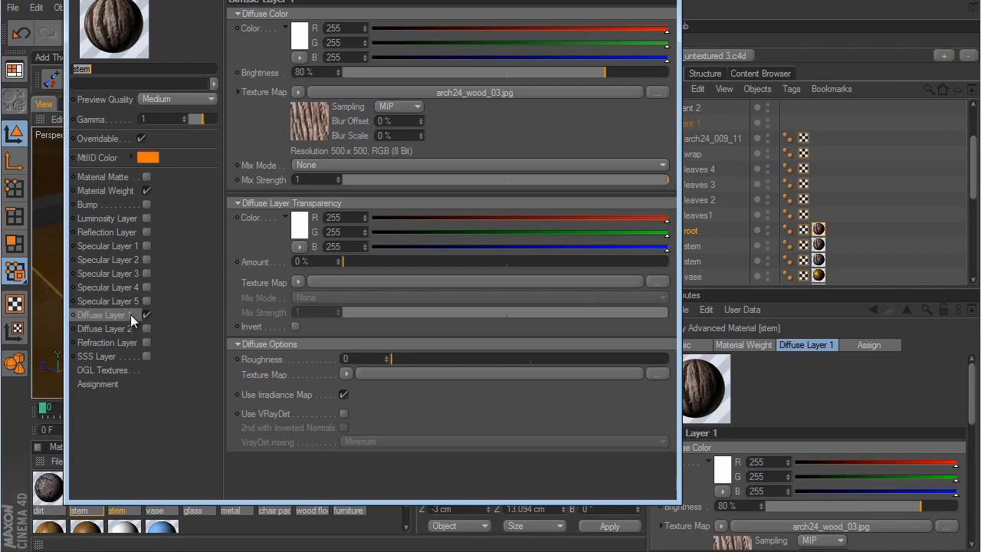
click(298, 92)
click(326, 119)
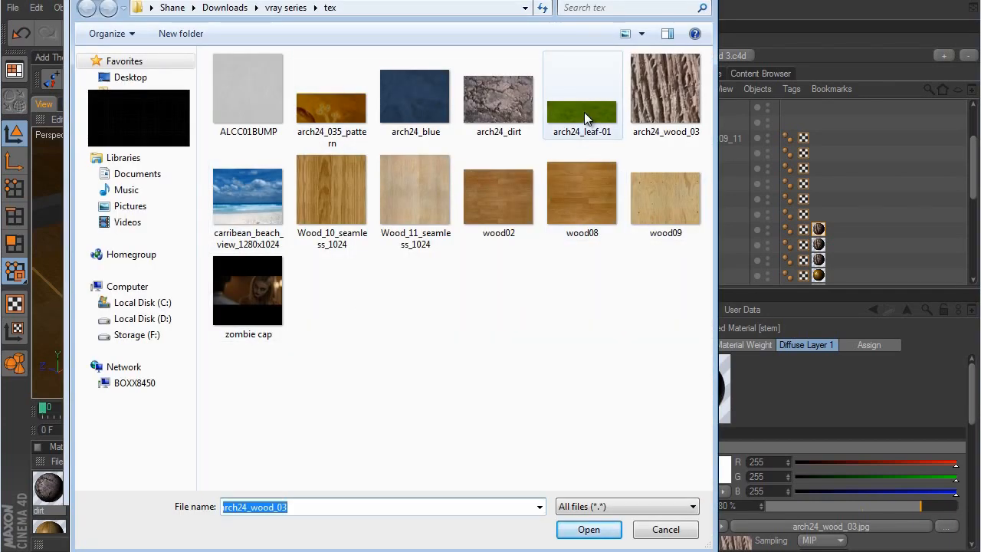
click(598, 132)
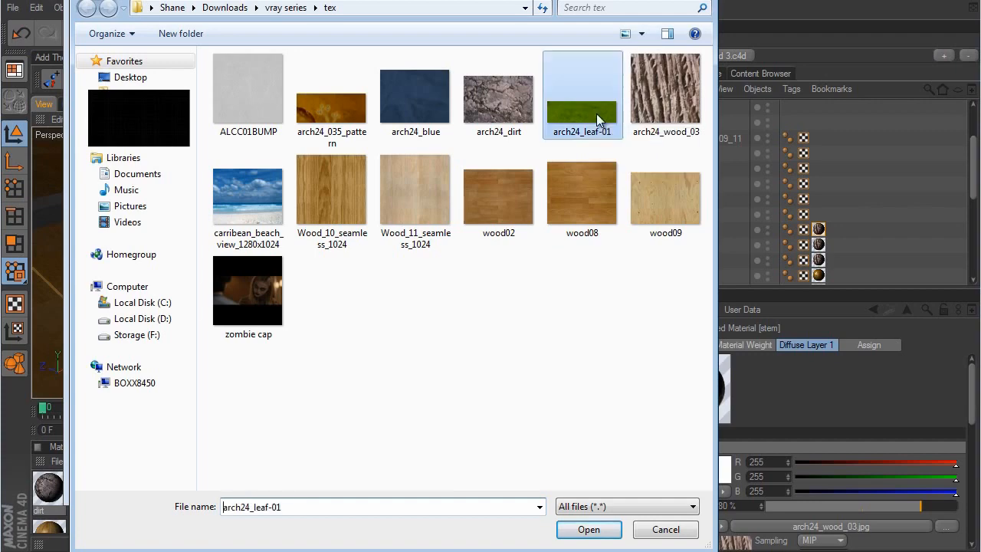
click(588, 529)
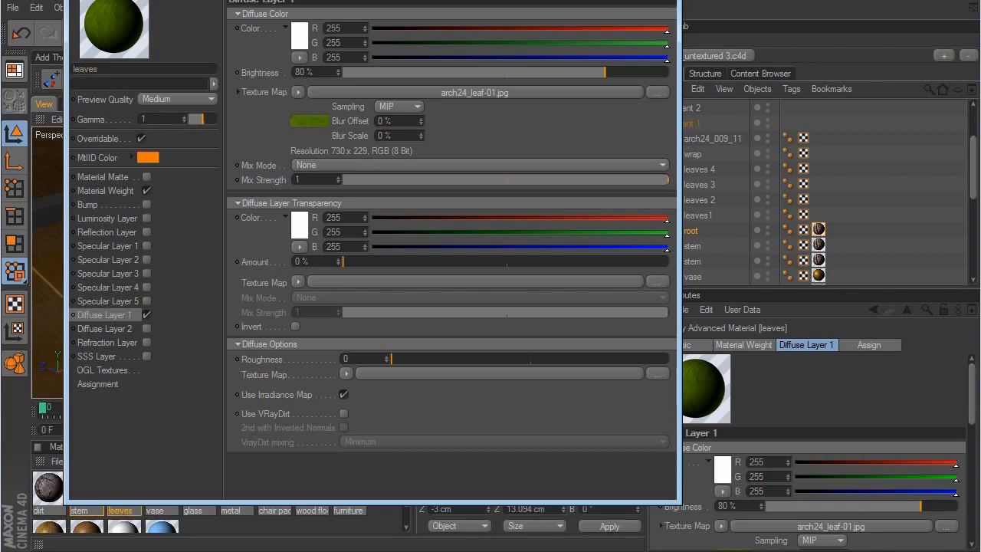
key(alt+F4)
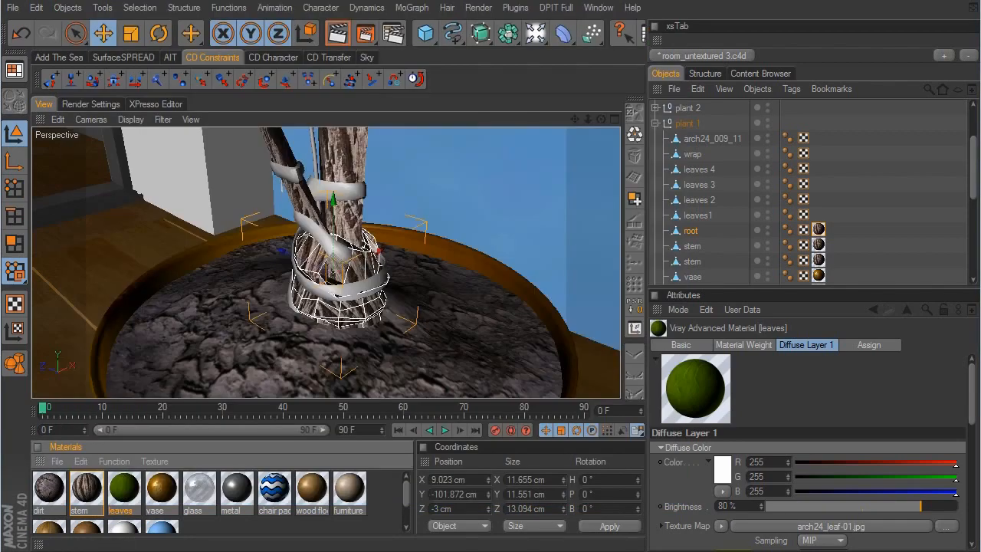
- Apply the leaves material to plant 1's leaves1 object and inspect the texture on its fronds up close
drag(662, 427, 706, 215)
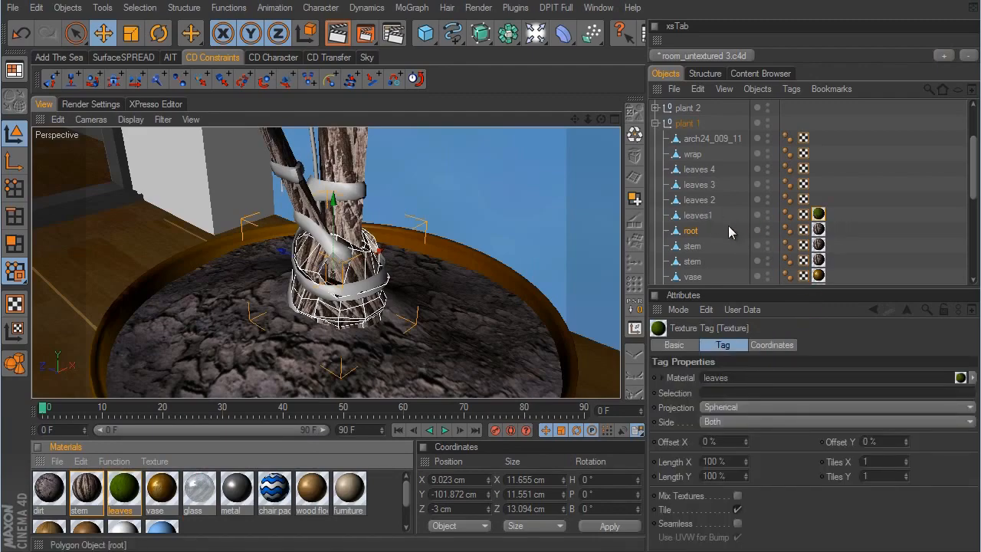
click(702, 215)
alt+right_drag(490, 194, 575, 305)
alt+middle_drag(574, 305, 502, 110)
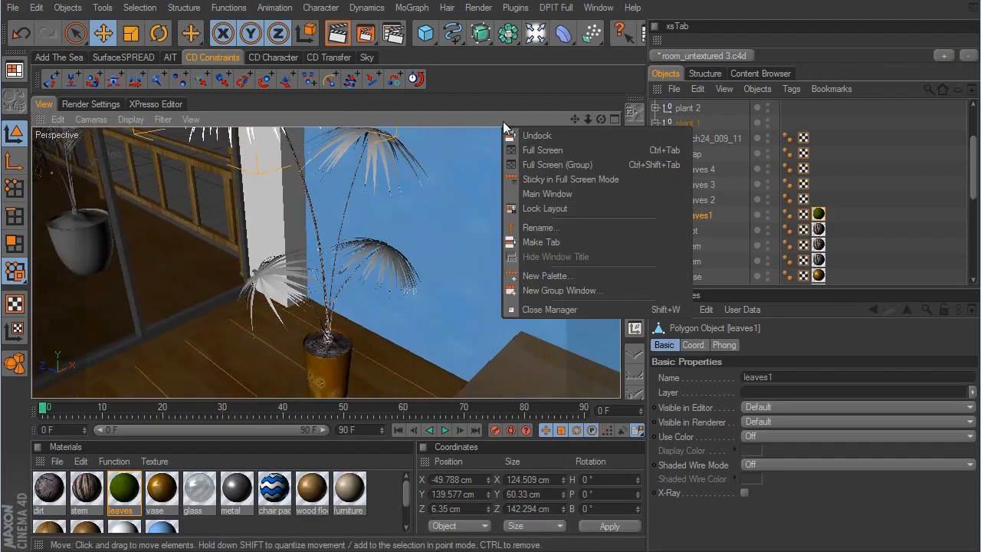
click(428, 186)
scroll(576, 310, up, 8)
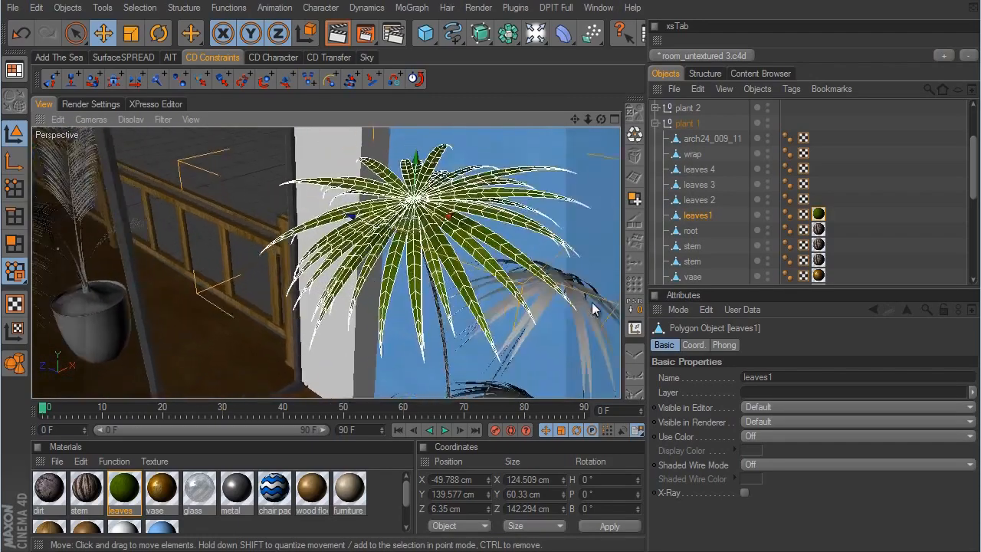
scroll(576, 308, up, 2)
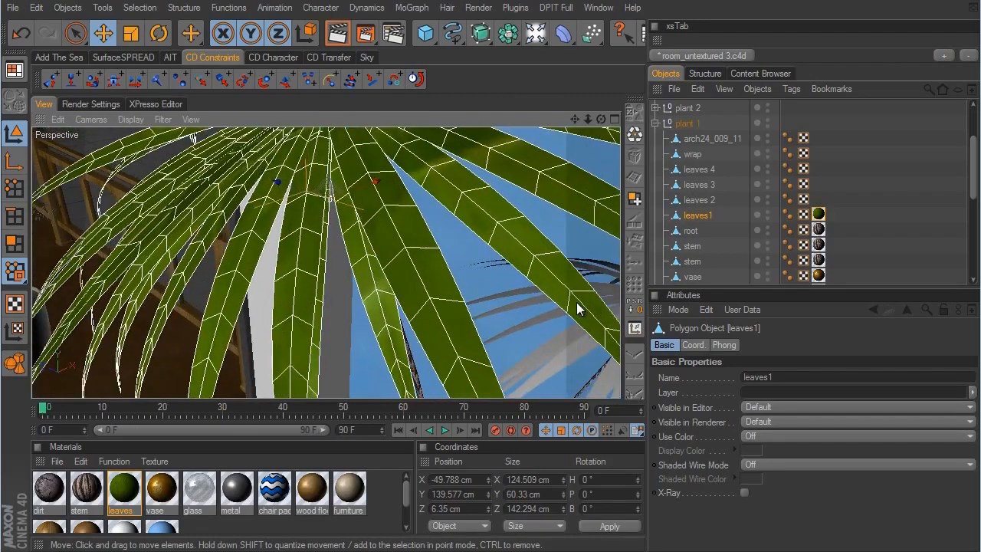
- Set the projection of the leaves texture on leaves1 to Cubic
click(818, 214)
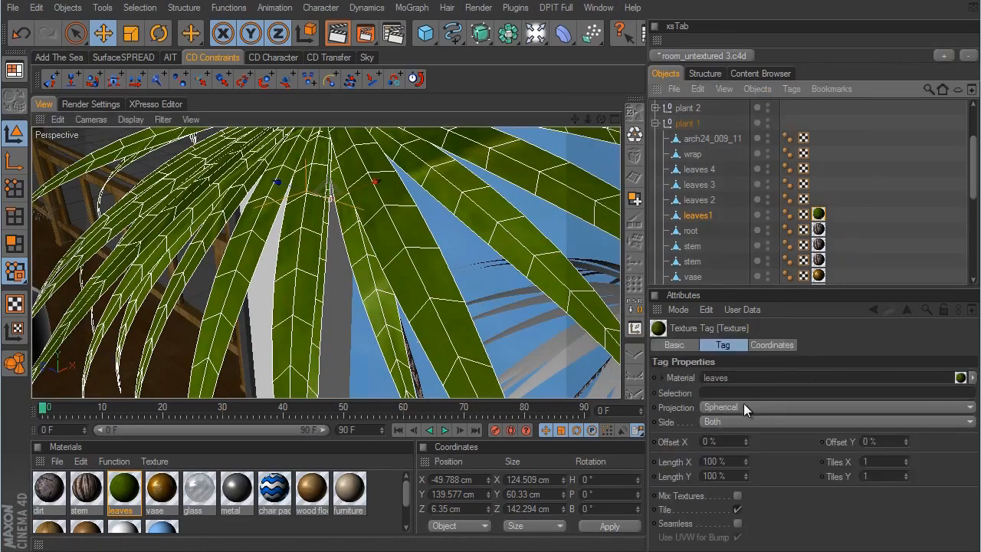
click(738, 407)
click(736, 465)
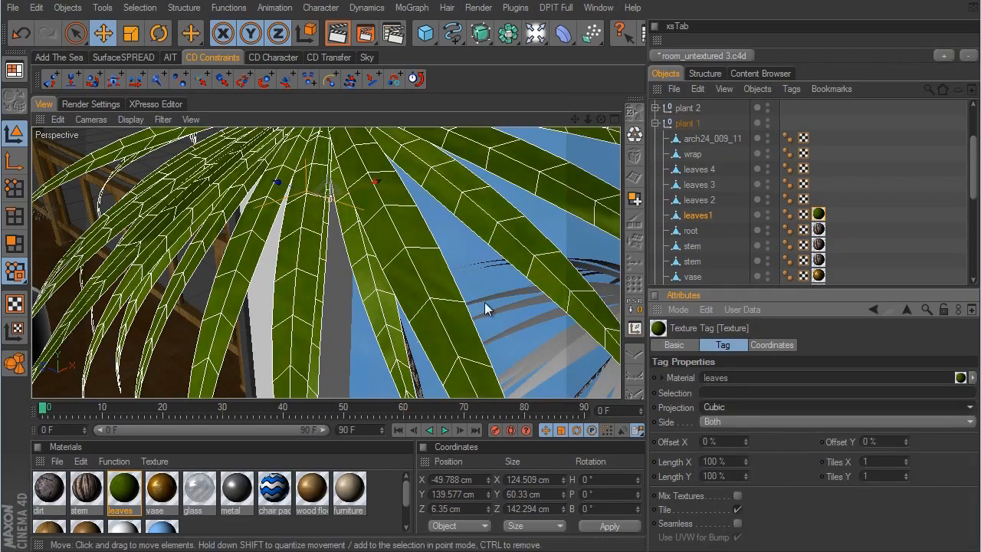
- Scale the leaves texture on leaves1 by its texture axis, then return to model mode with the Move tool and deselect the object
click(14, 328)
click(132, 35)
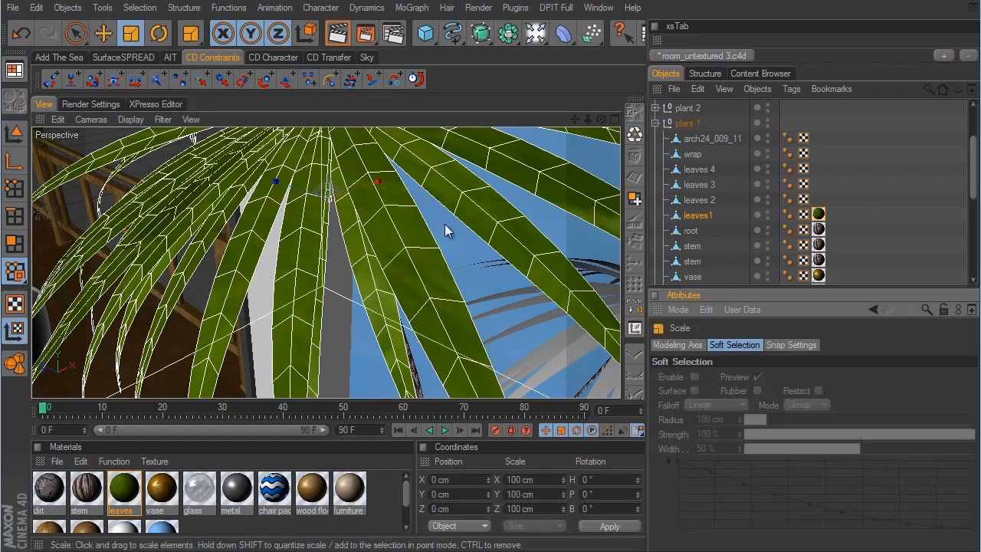
scroll(562, 302, down, 10)
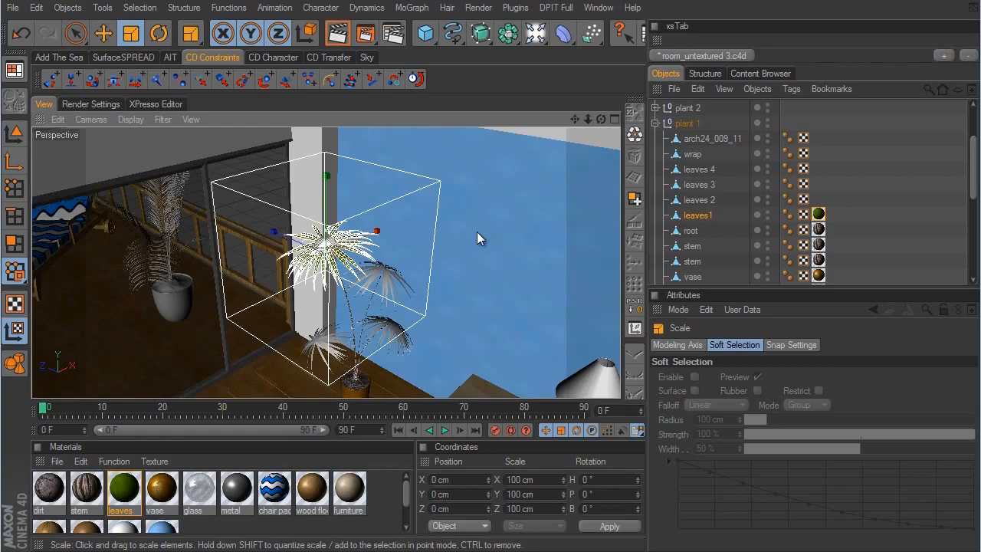
scroll(587, 304, up, 10)
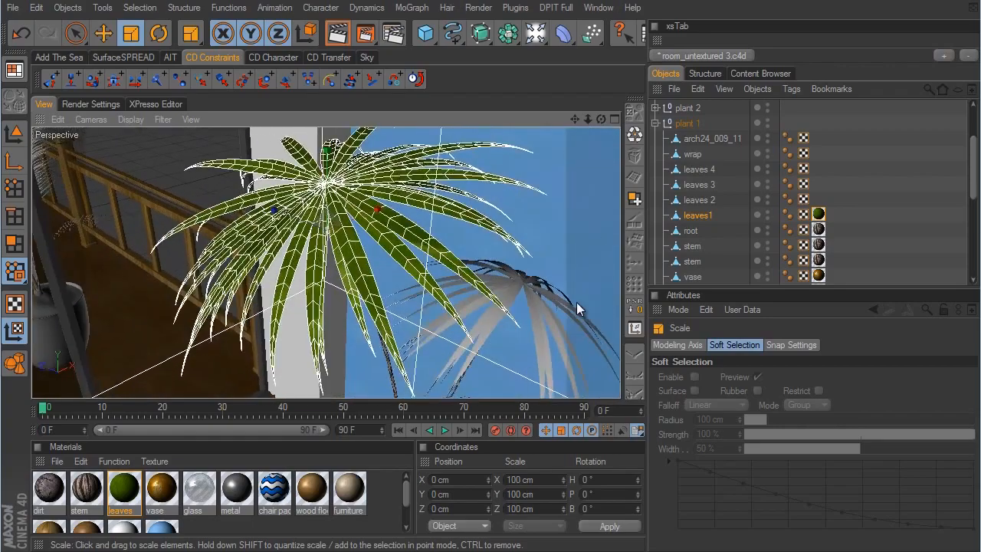
mouse_move(576, 302)
mouse_down()
mouse_move(567, 302)
mouse_move(576, 302)
mouse_up()
click(14, 132)
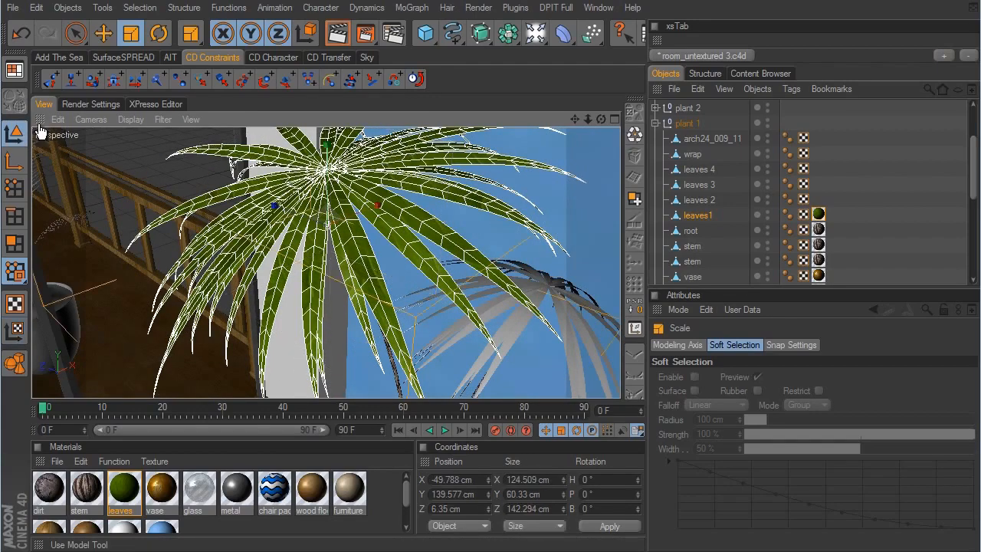
click(102, 33)
click(895, 242)
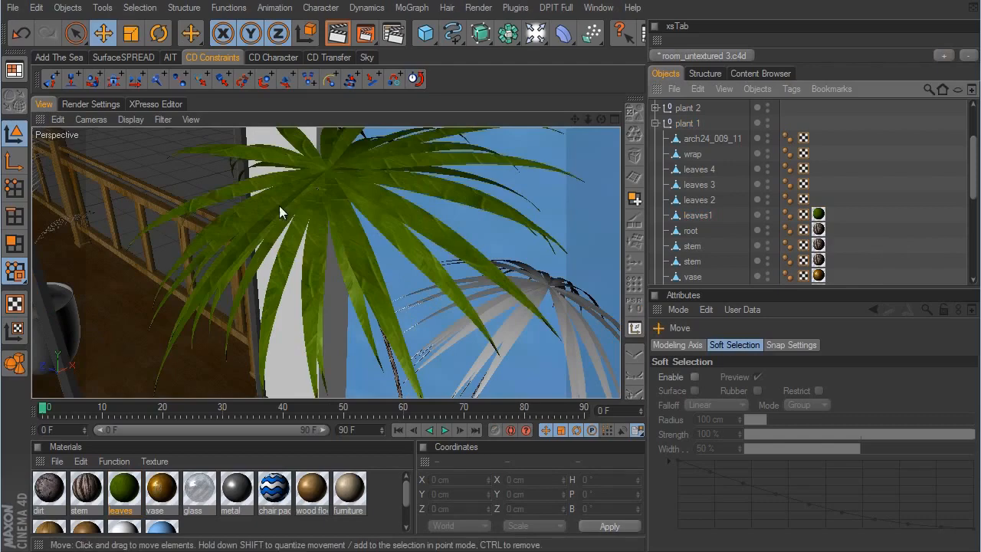
- Copy the leaves texture tag from leaves1 to leaves 2, leaves 3 and leaves 4 of plant 1
alt+right_drag(436, 231, 575, 304)
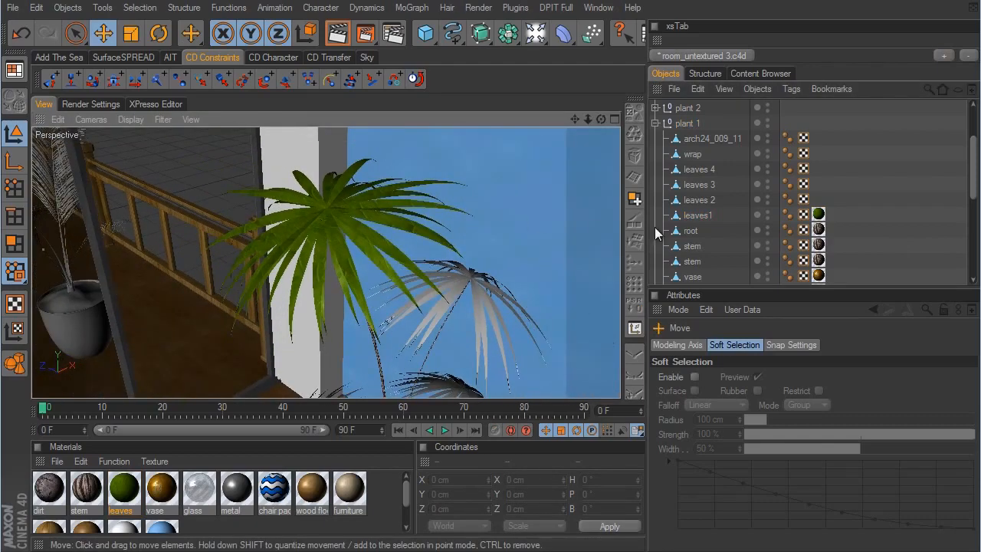
click(818, 217)
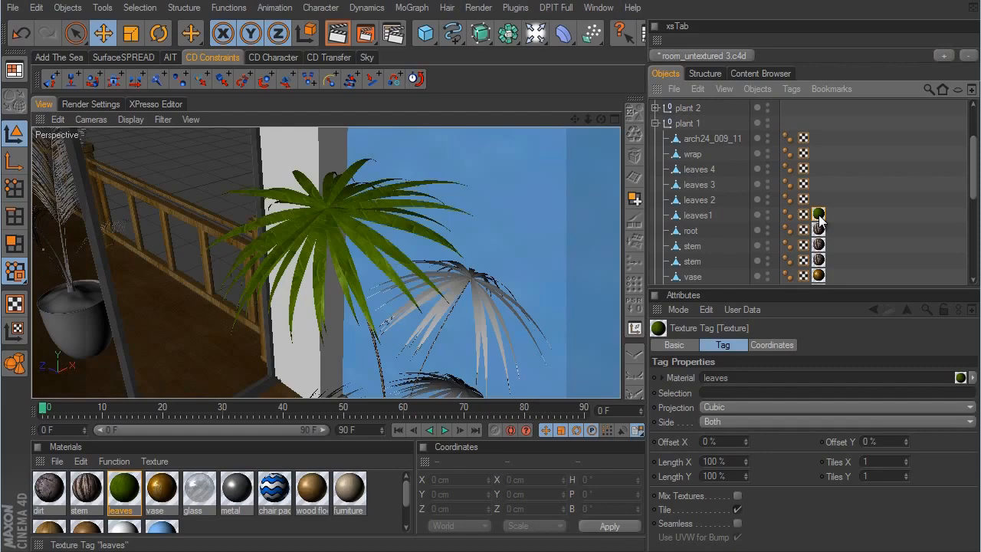
ctrl+drag(820, 221, 820, 175)
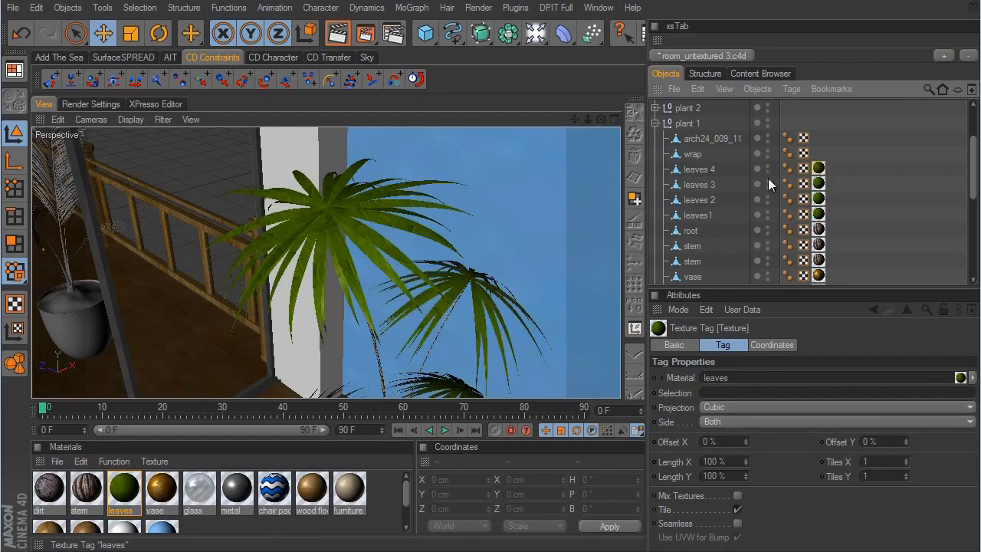
- Inspect plant 1's pot, dirt and stems up close and examine the wrap object around the stems
alt+middle_drag(580, 285, 466, 308)
scroll(577, 301, up, 8)
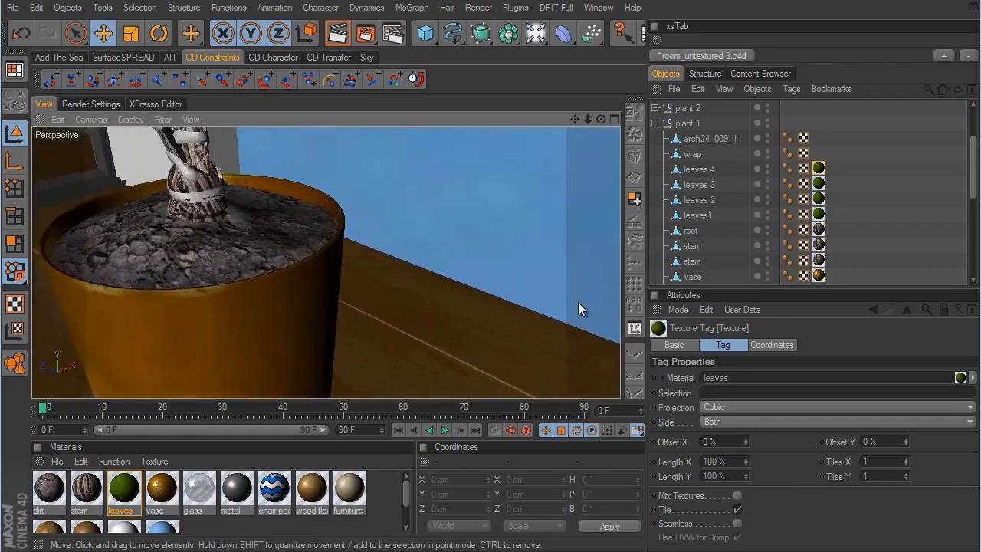
scroll(578, 302, up, 3)
alt+middle_drag(377, 258, 574, 301)
scroll(576, 302, up, 4)
scroll(576, 302, down, 4)
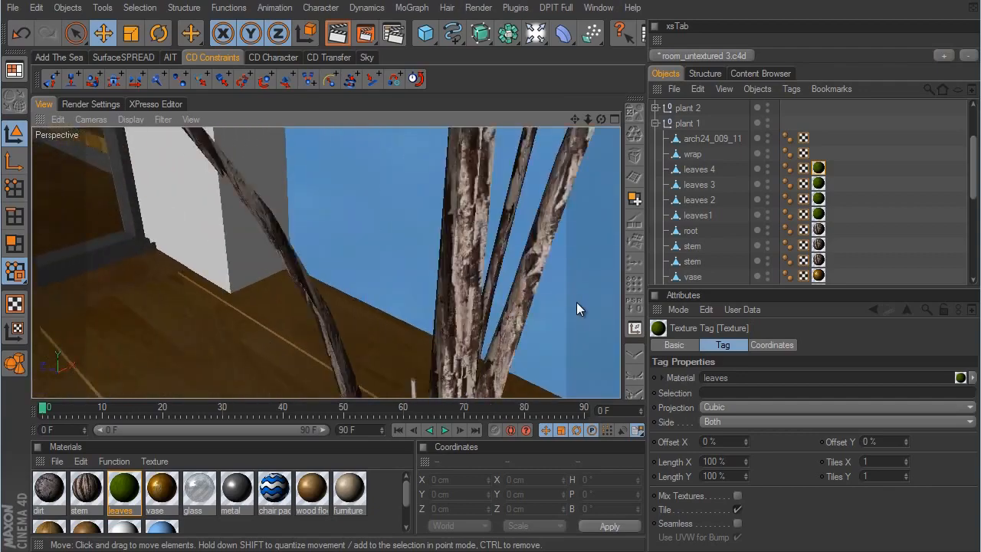
scroll(574, 306, down, 3)
click(692, 154)
scroll(574, 306, up, 3)
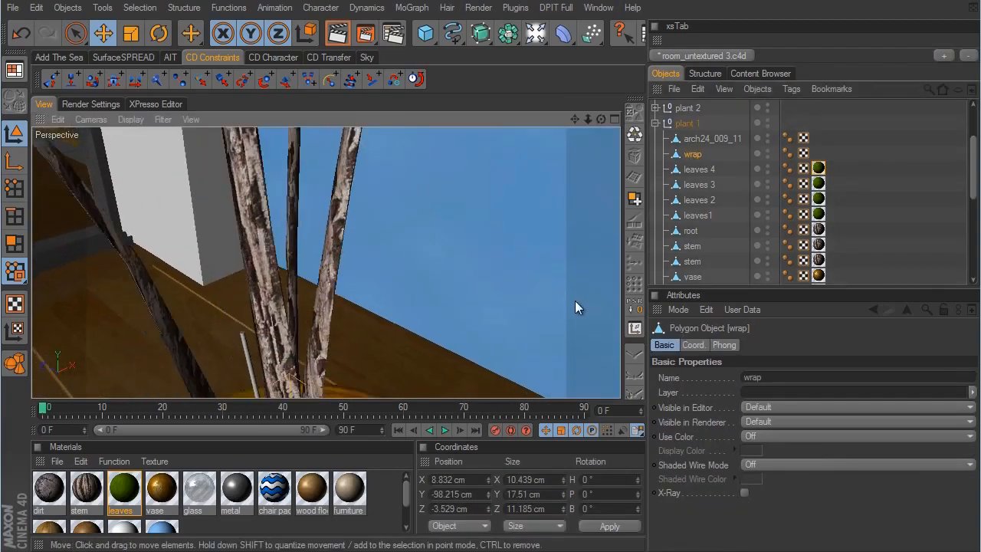
alt+middle_drag(574, 300, 489, 293)
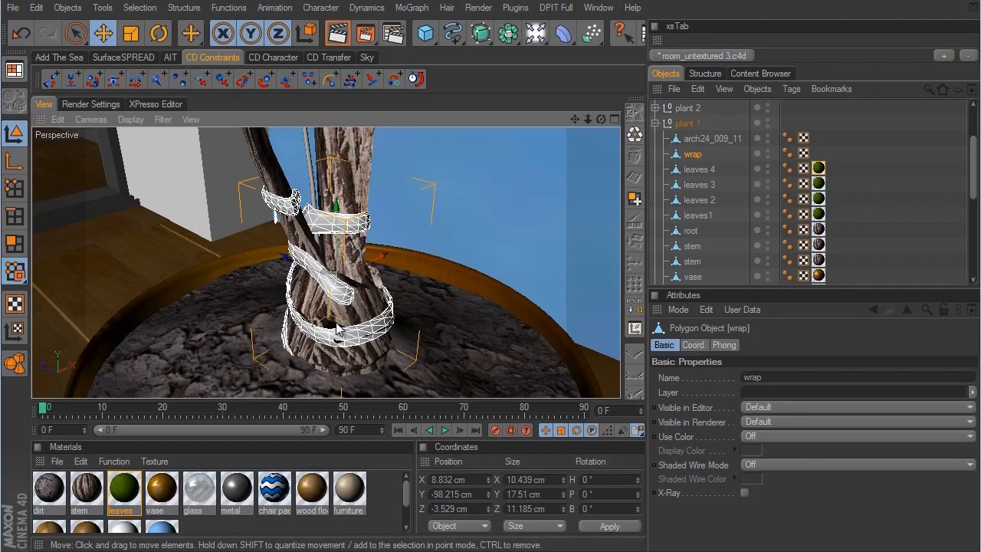
click(891, 188)
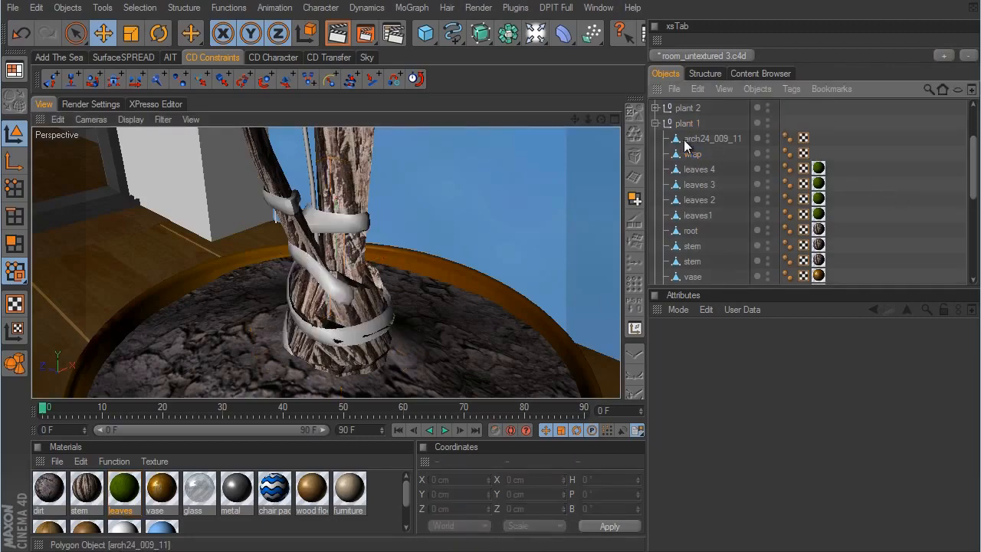
- Select plant 1's arch24_009_11 object to examine where it sits among the stems, then deselect it
click(712, 138)
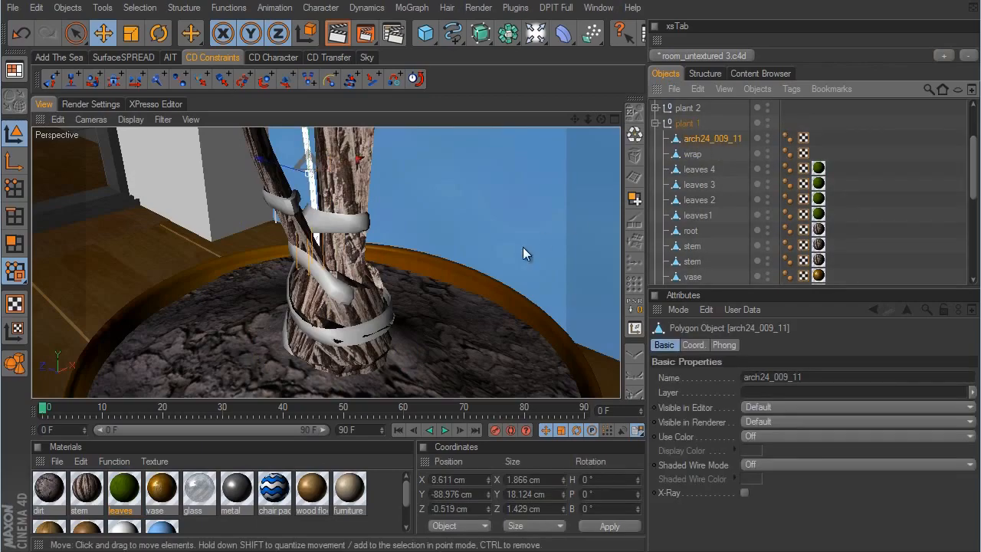
alt+drag(571, 304, 347, 242)
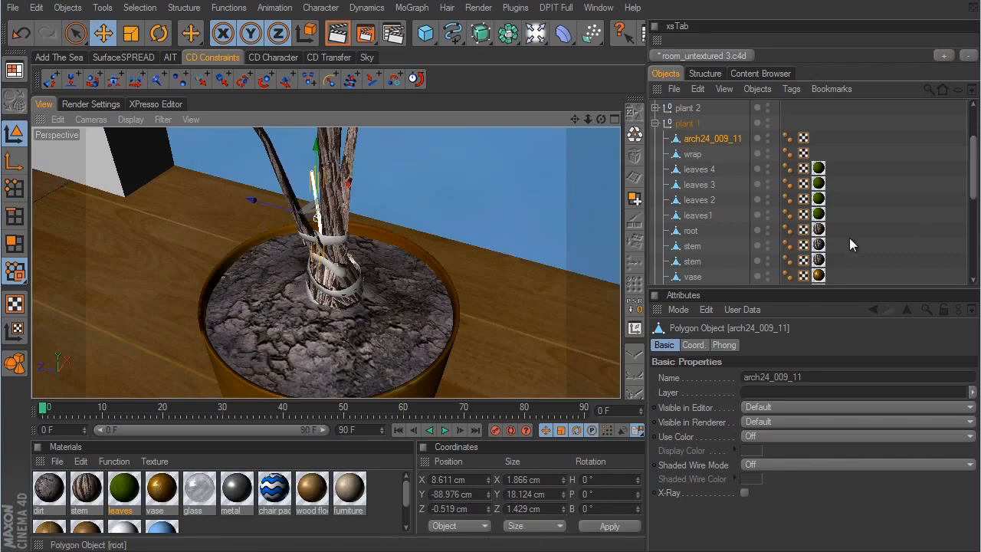
mouse_move(584, 297)
alt+mouse_down()
mouse_move(557, 302)
mouse_move(601, 297)
alt+mouse_up()
click(887, 214)
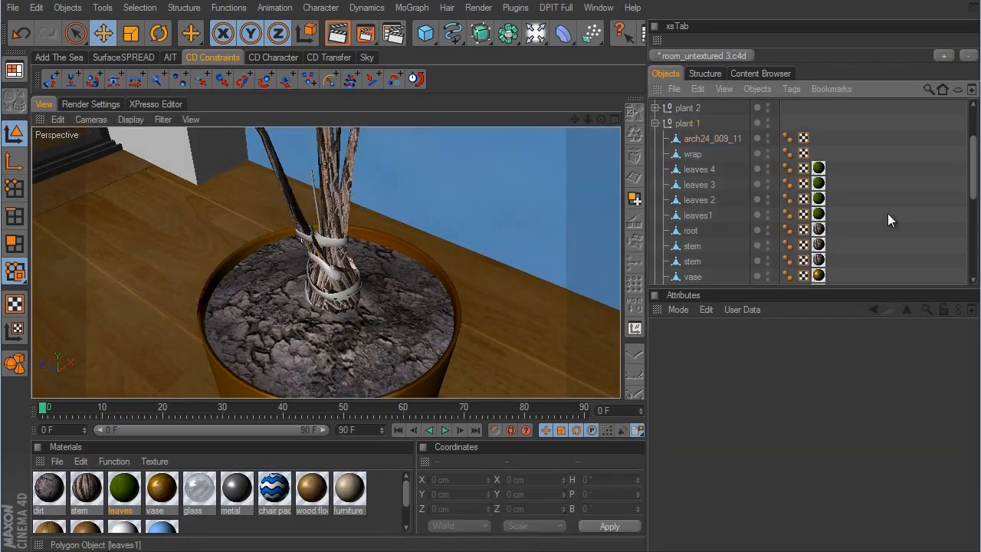
- Expand plant 2 and copy plant 1's leaves texture tag to the five consecutive leaves objects above its vase
click(655, 106)
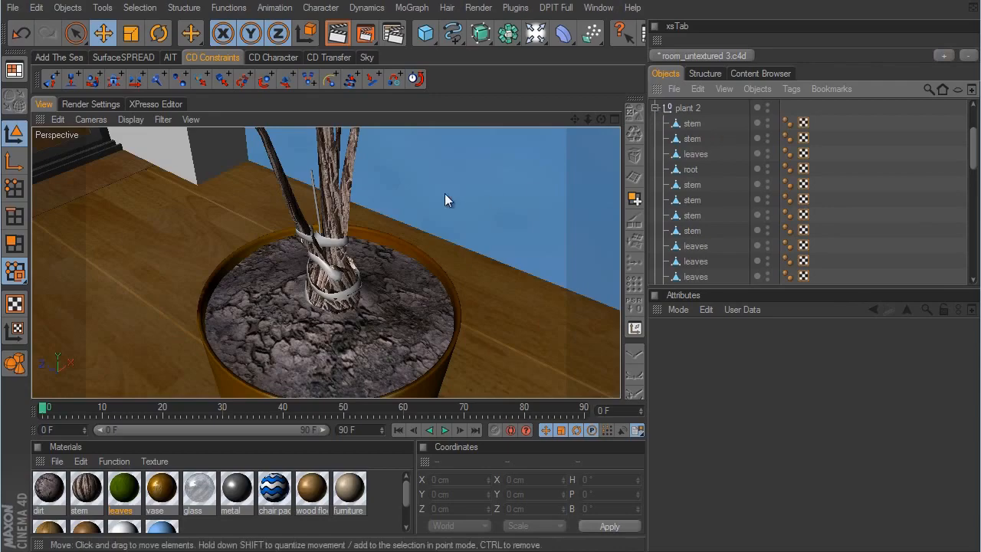
alt+right_drag(444, 193, 573, 302)
alt+middle_drag(573, 302, 571, 300)
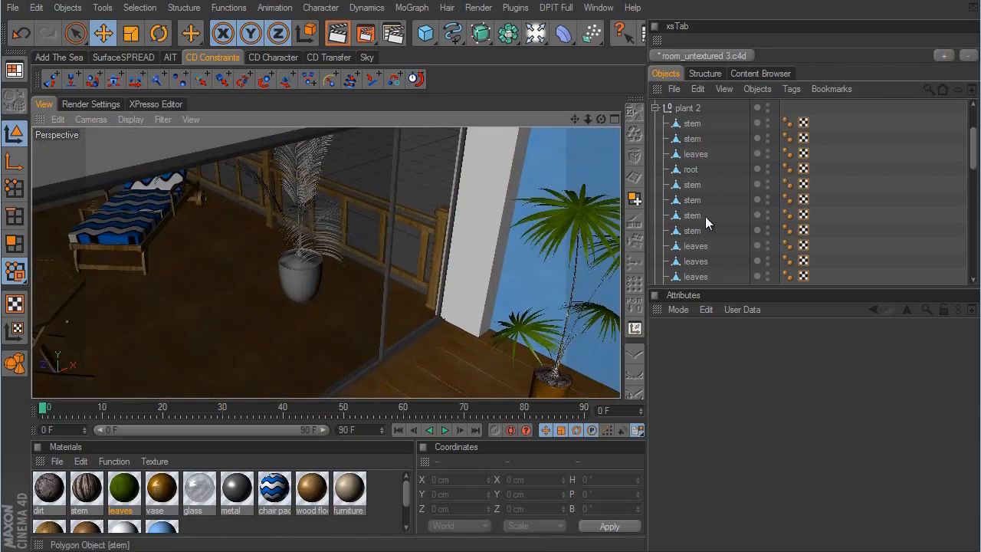
drag(969, 154, 957, 193)
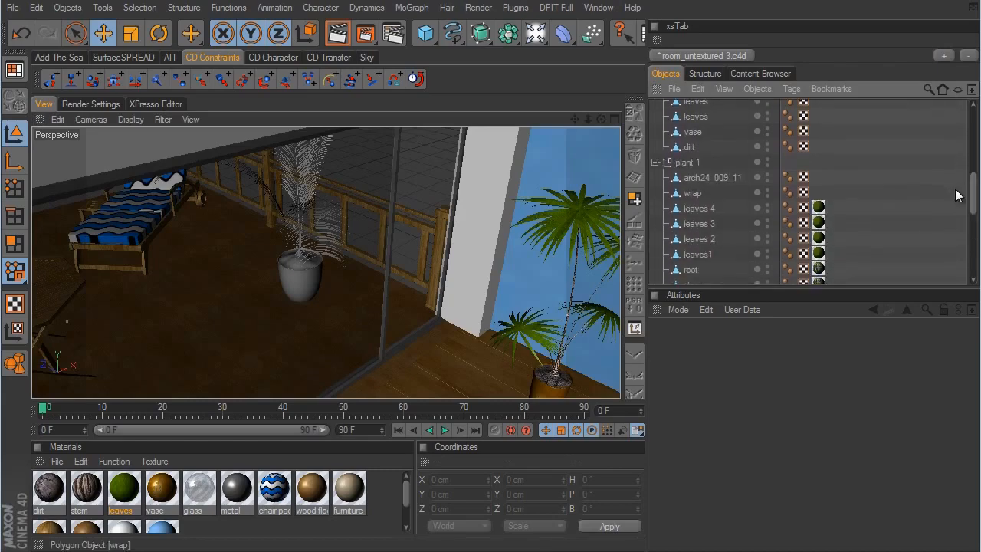
click(817, 209)
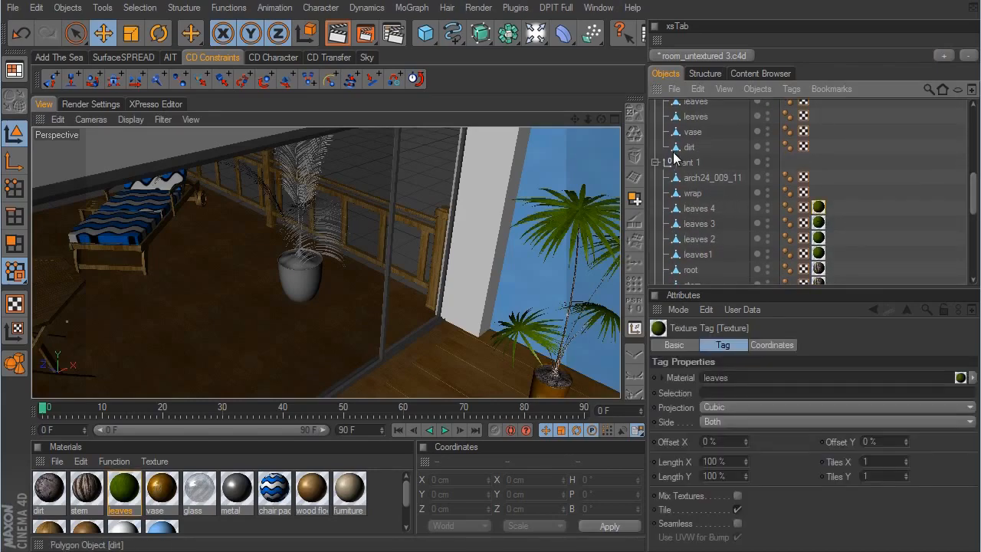
ctrl+drag(820, 205, 812, 122)
scroll(954, 191, up, 2)
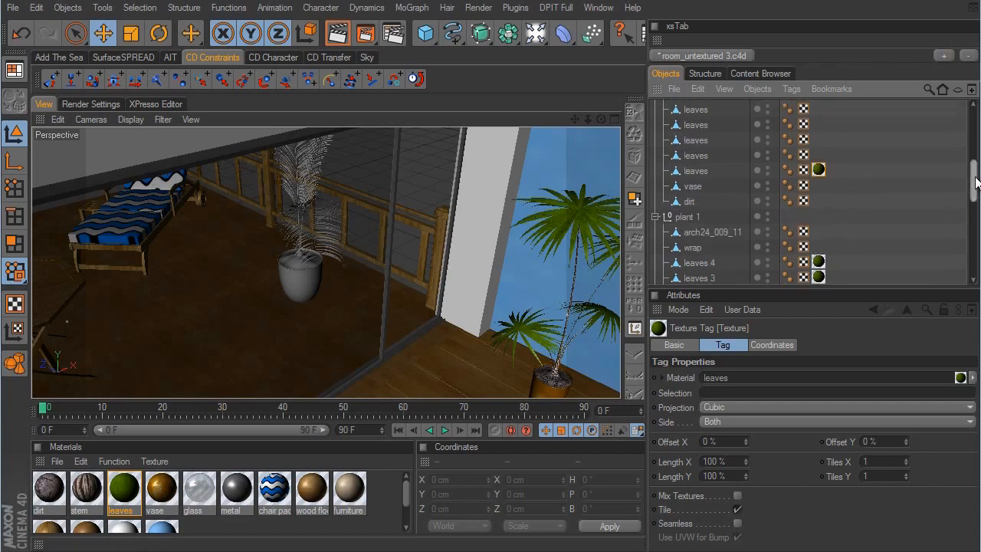
ctrl+drag(819, 207, 818, 163)
ctrl+drag(816, 145, 818, 148)
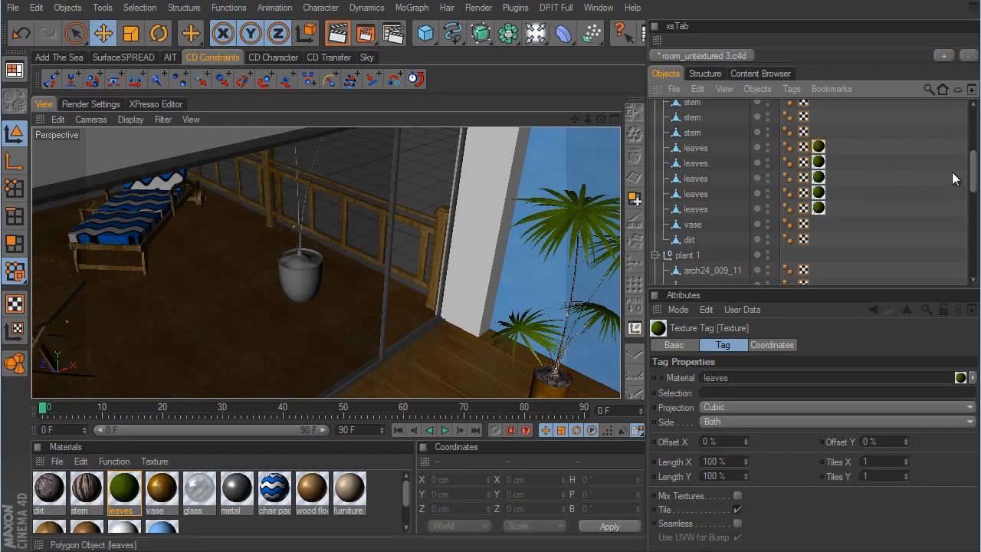
- Copy plant 1's stem texture tag to plant 2's root and six stem objects, and the leaves tag to its remaining leaves object
drag(974, 172, 974, 216)
click(818, 181)
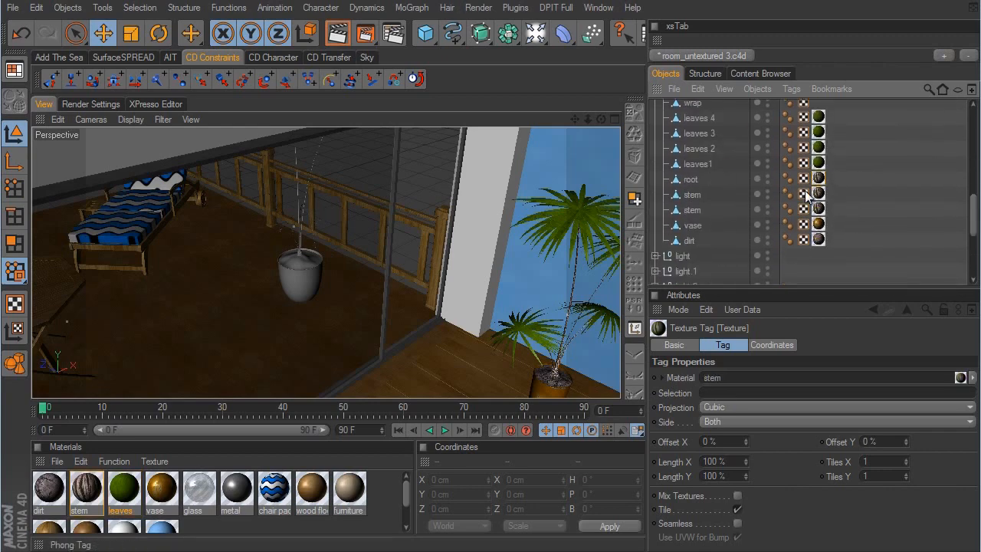
ctrl+drag(819, 177, 826, 145)
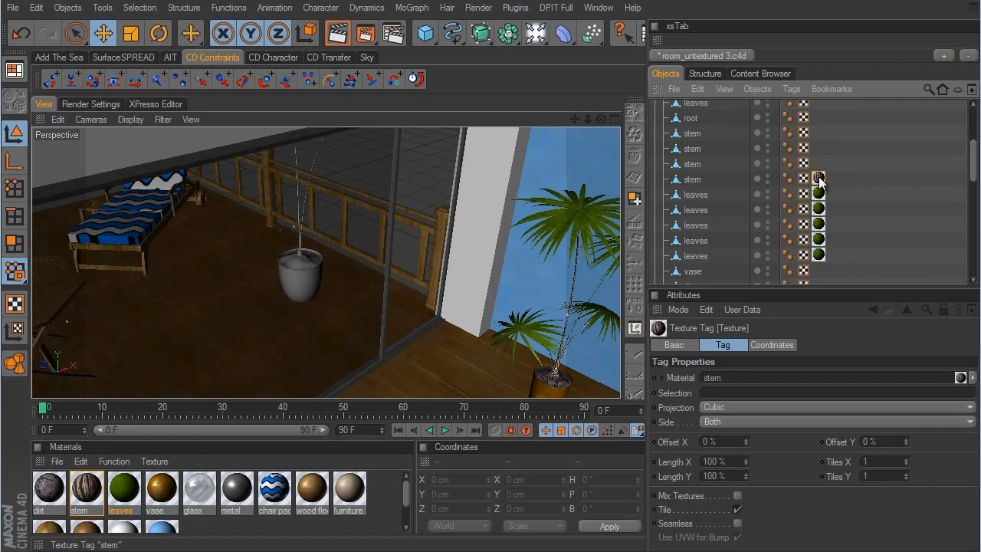
ctrl+drag(819, 179, 818, 117)
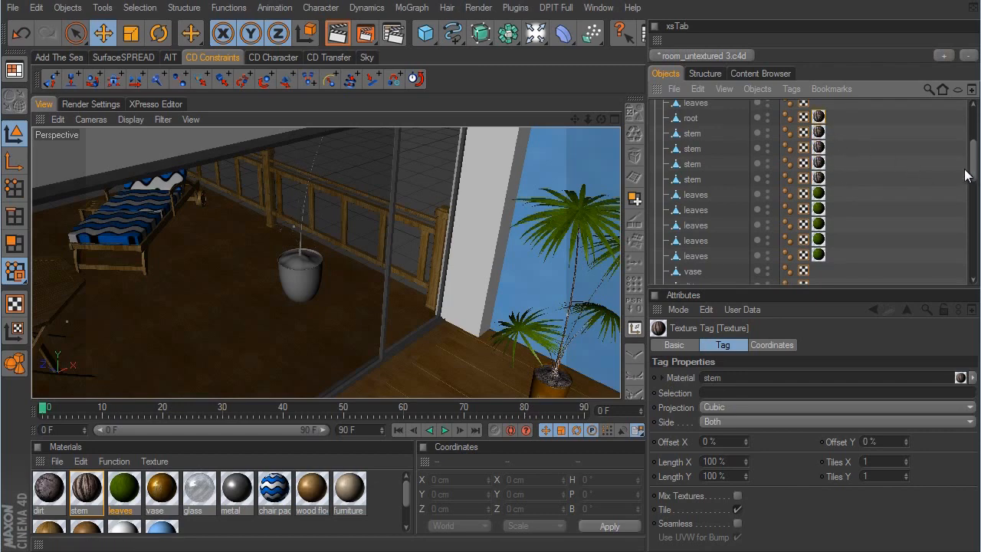
drag(974, 161, 974, 150)
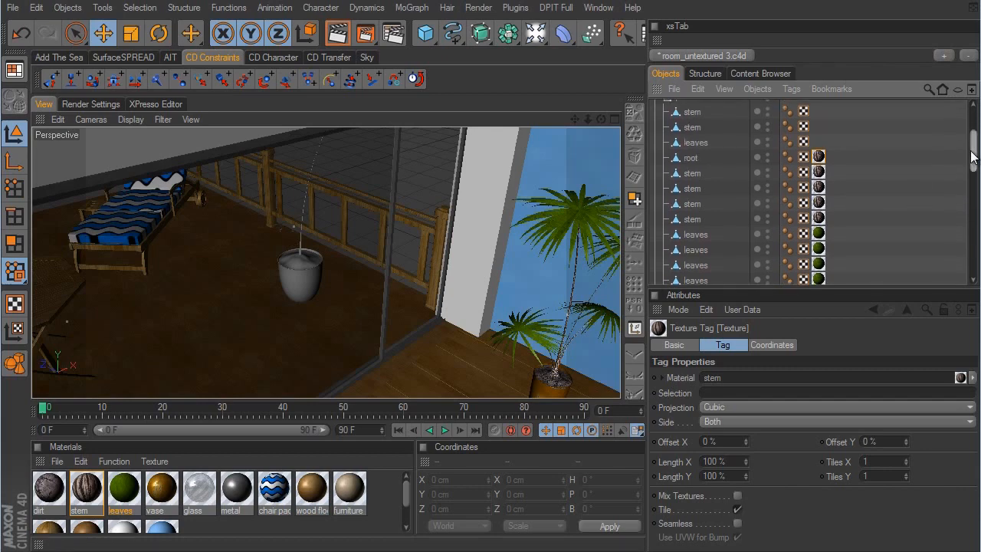
ctrl+drag(819, 156, 818, 111)
click(818, 233)
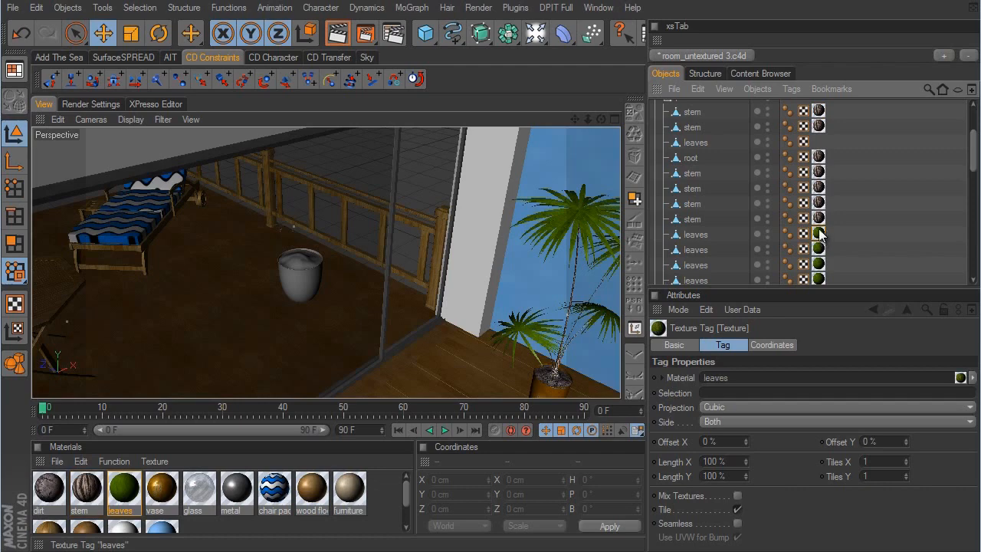
ctrl+drag(819, 234, 821, 140)
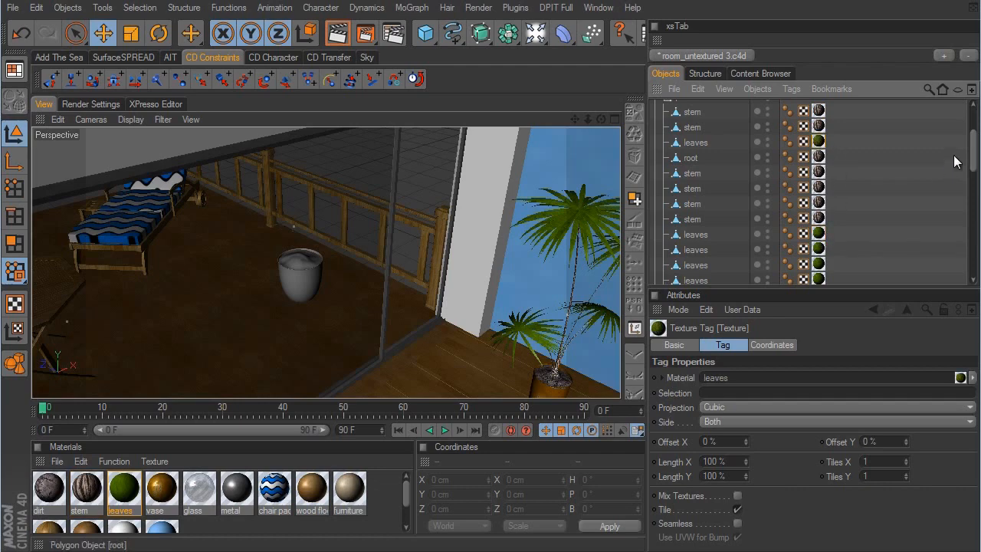
- Copy the dirt texture tag from plant 1's dirt object to plant 2's dirt object
drag(974, 157, 961, 193)
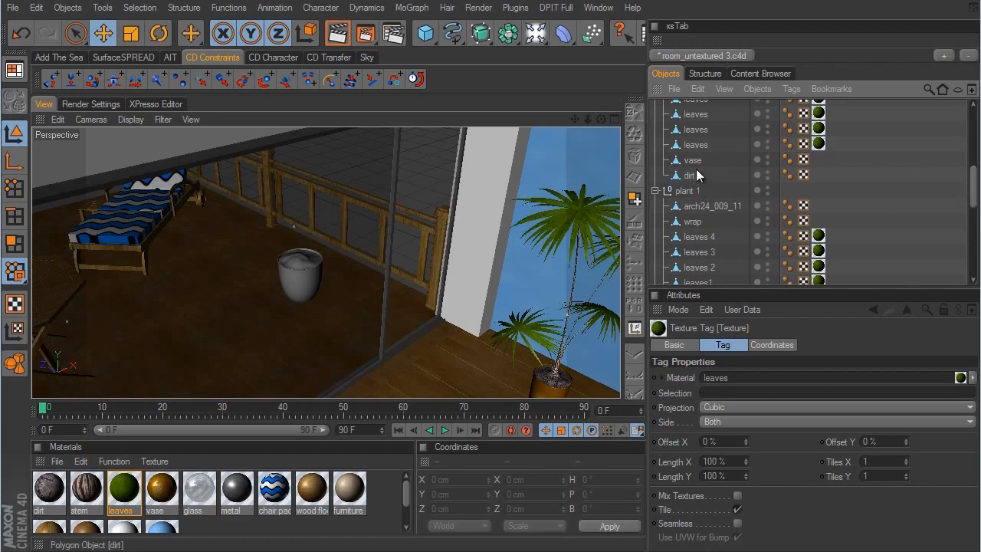
scroll(974, 197, down, 1)
drag(974, 191, 971, 221)
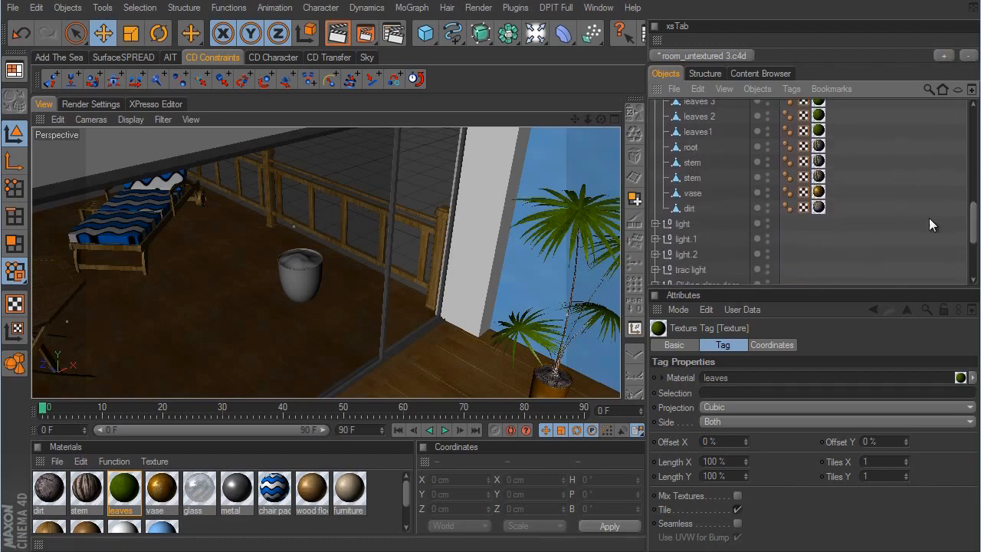
click(817, 208)
mouse_move(819, 208)
ctrl+mouse_down()
mouse_move(834, 103)
mouse_move(816, 192)
ctrl+mouse_up()
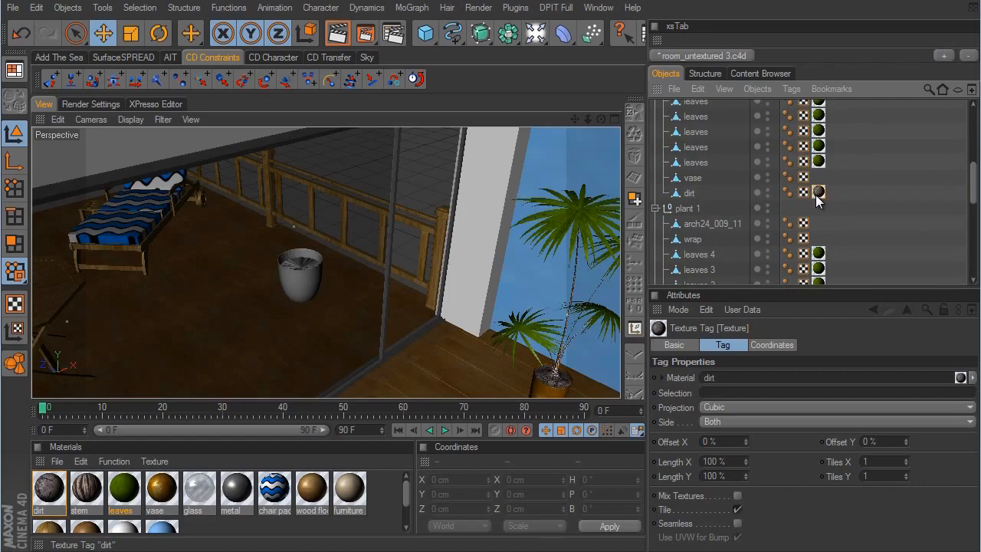
- Select plant 2's vase object, duplicate the vase material and rename the copy blue vase
click(692, 179)
alt+drag(424, 256, 593, 310)
alt+drag(424, 288, 584, 291)
click(164, 492)
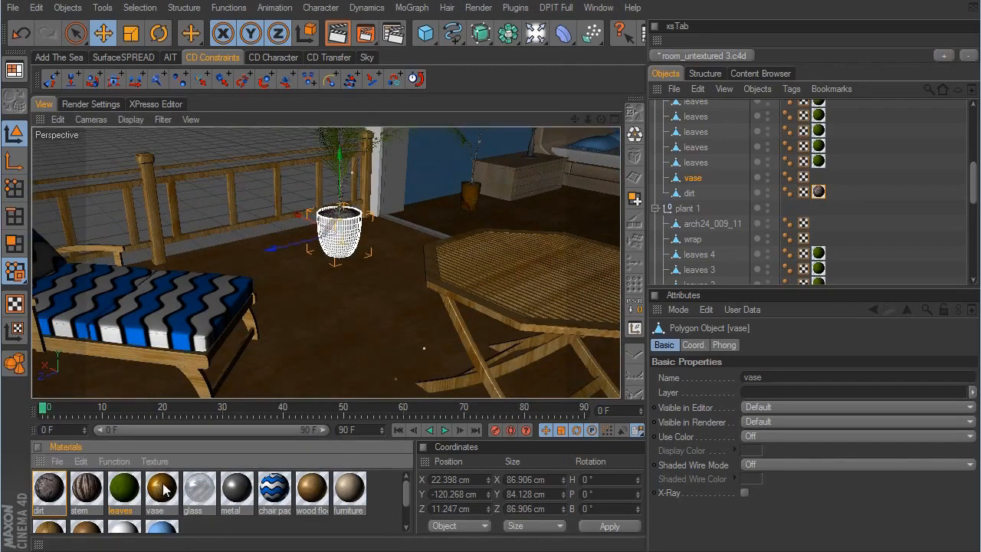
ctrl+drag(158, 493, 206, 493)
double_click(200, 491)
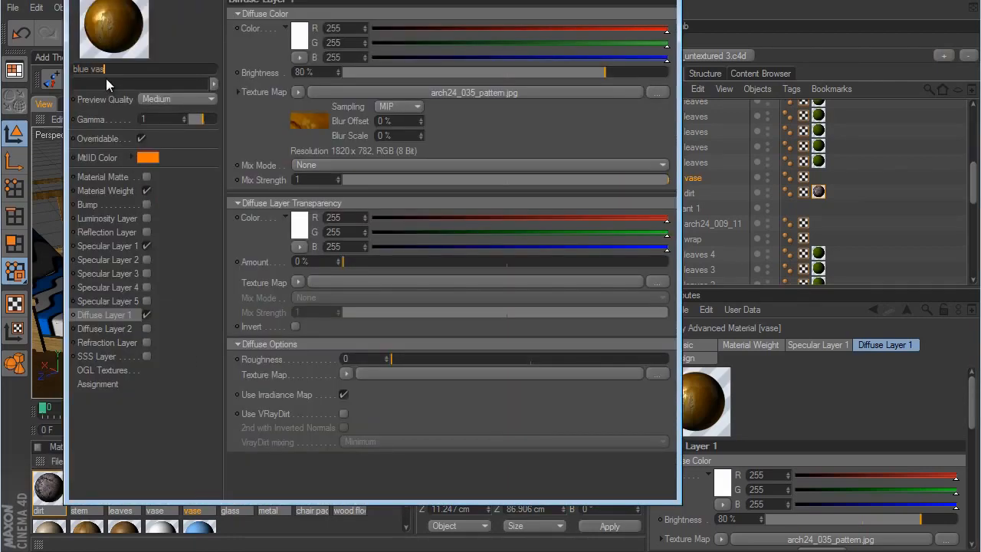
key(Return)
- Load the arch24_blue image as the diffuse texture map of the blue vase material and close its editor
click(298, 92)
click(310, 121)
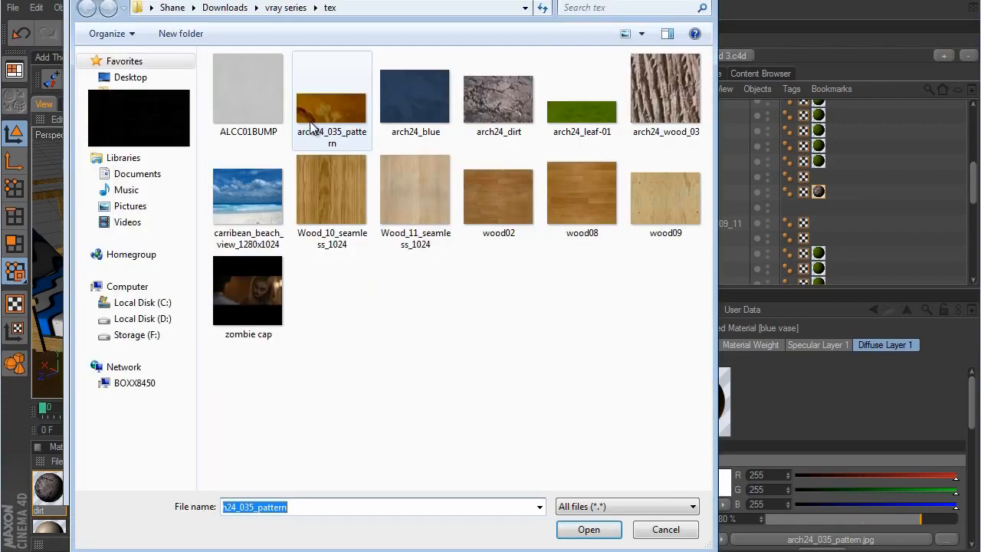
click(436, 98)
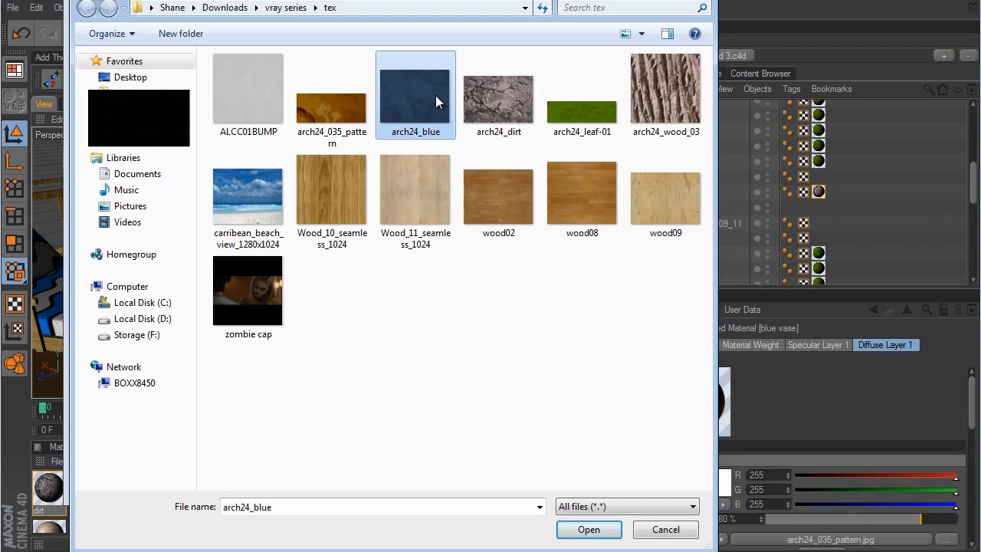
click(588, 528)
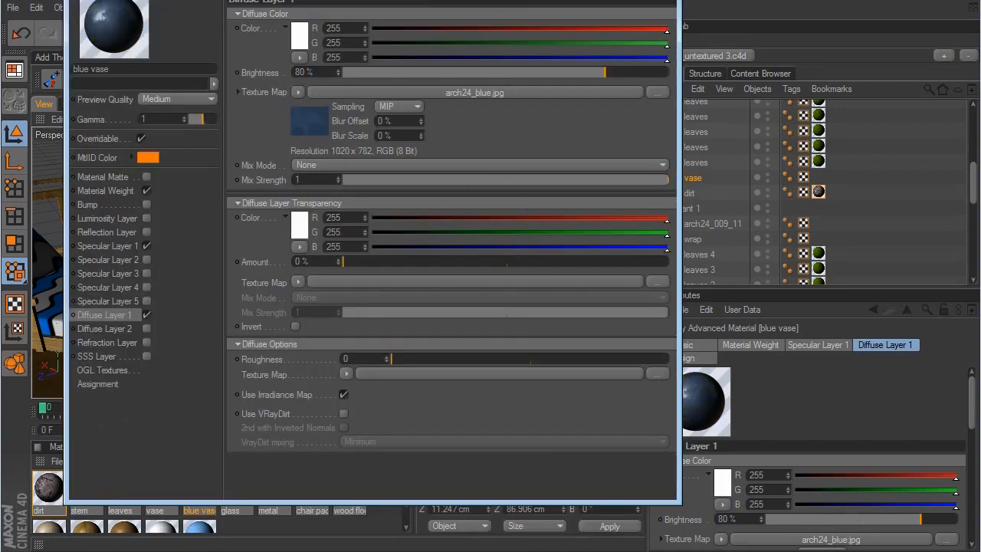
click(662, 0)
- Apply the blue vase material to plant 2's vase object and set the texture projection to Cubic
mouse_move(200, 491)
mouse_down()
mouse_move(333, 473)
mouse_move(705, 187)
mouse_move(694, 179)
mouse_up()
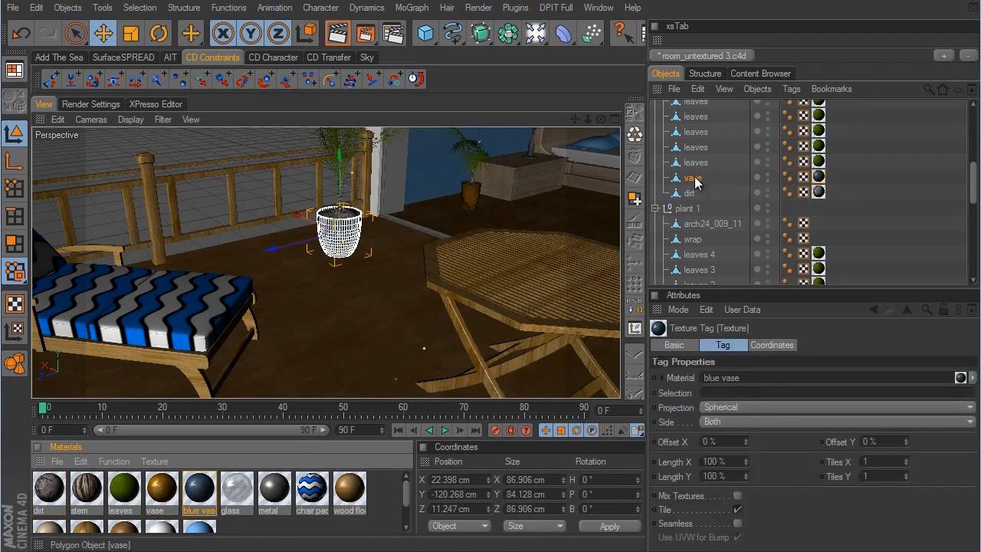
click(724, 407)
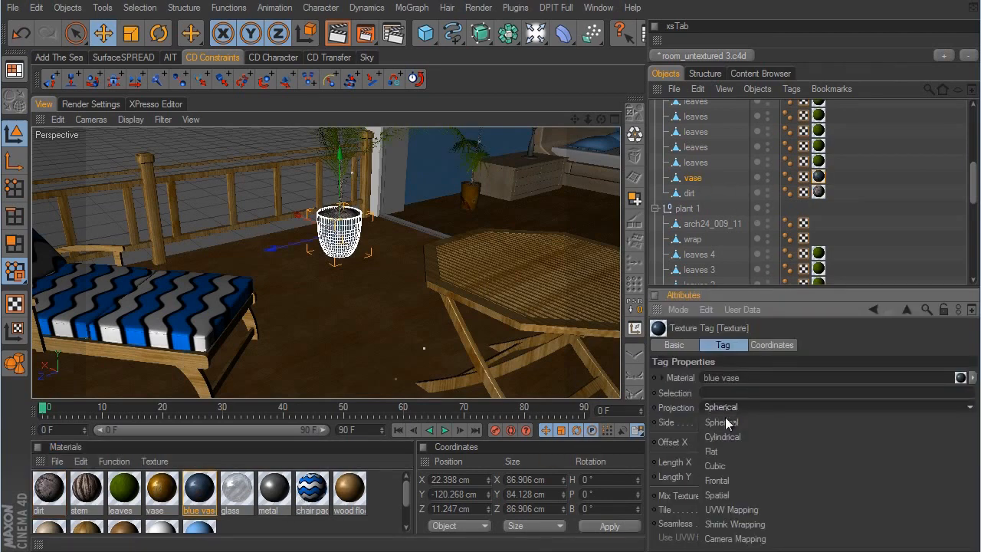
click(715, 466)
scroll(609, 302, up, 5)
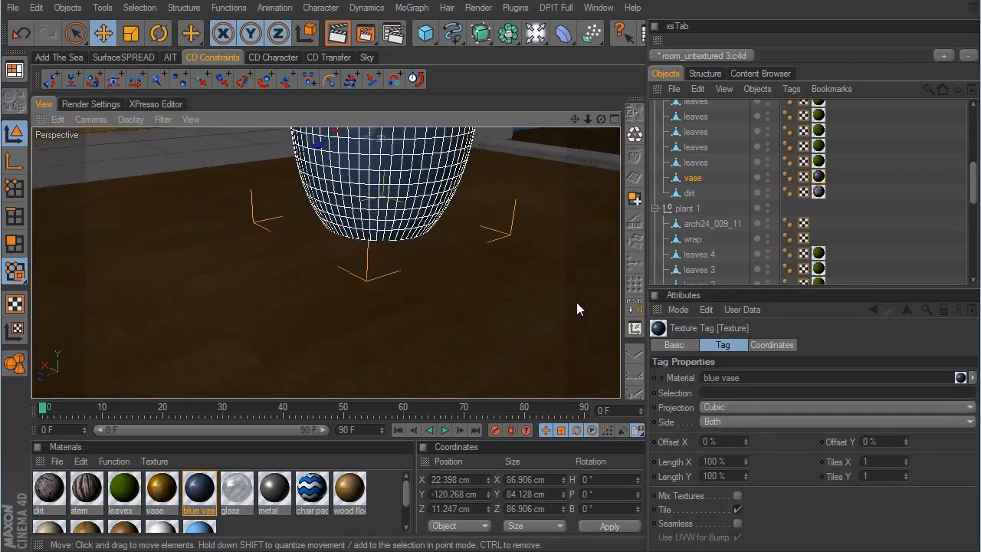
alt+middle_drag(576, 302, 572, 305)
alt+drag(572, 305, 618, 293)
click(914, 253)
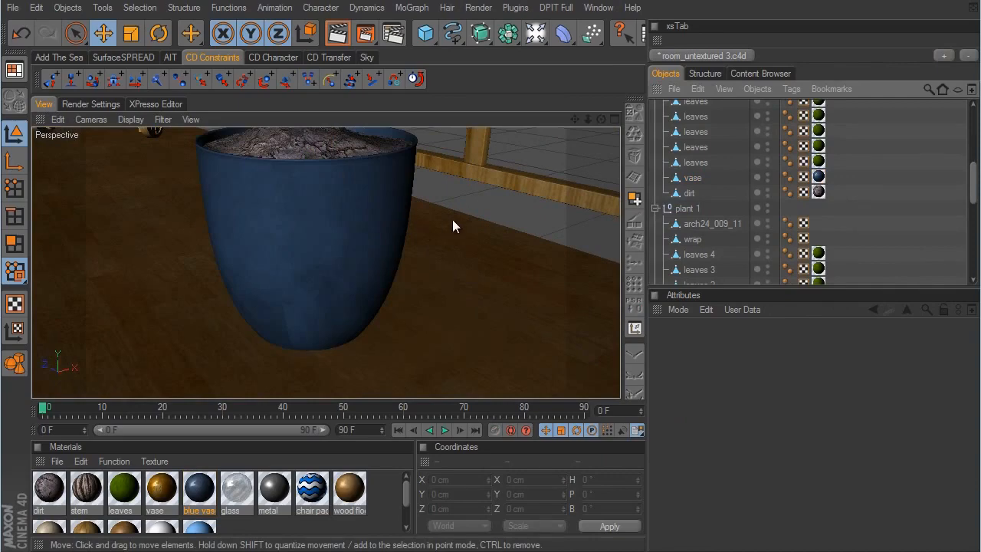
- Collapse the plant 2, plant 1 and Sliding glass door groups in the object hierarchy and bring the TV into view
alt+right_drag(452, 219, 472, 208)
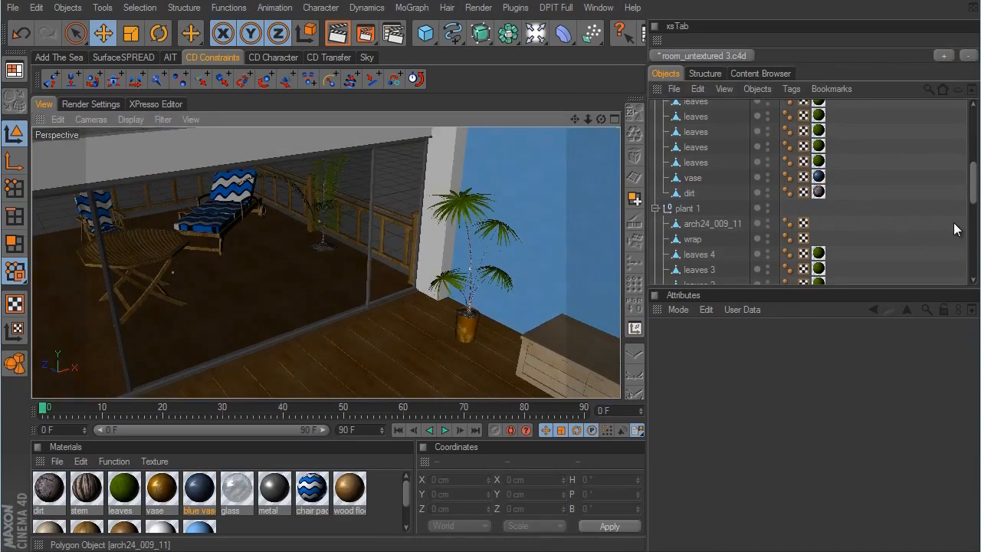
scroll(766, 192, up, 8)
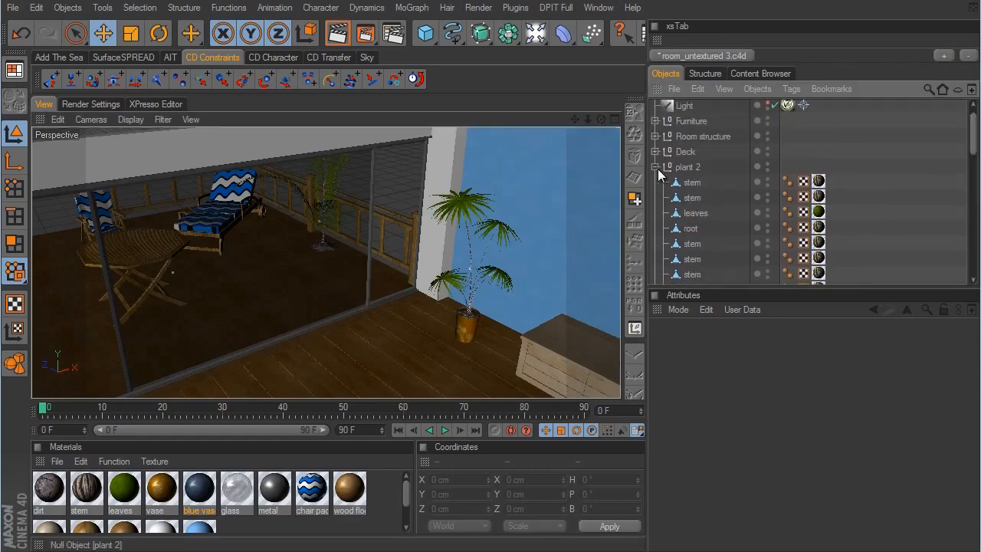
click(655, 166)
click(655, 182)
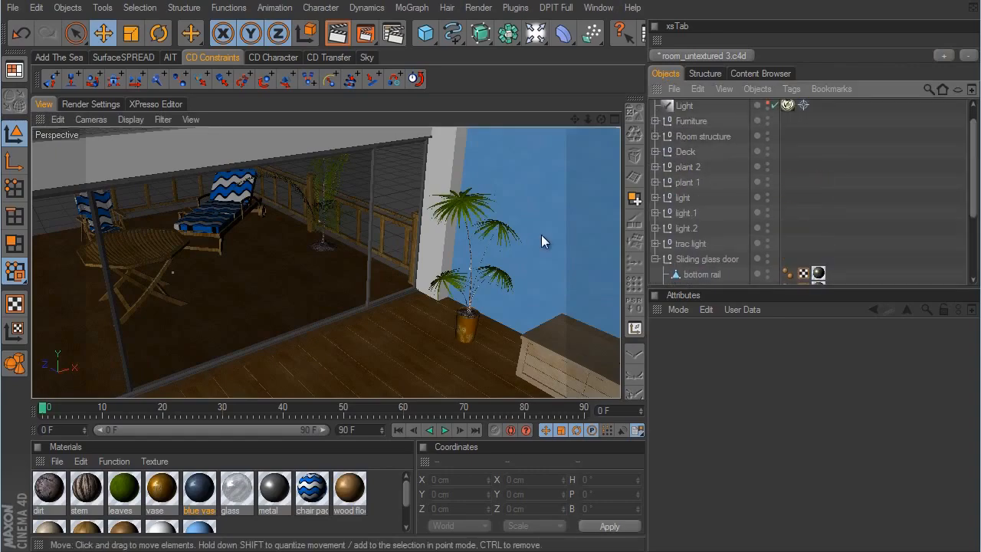
alt+drag(541, 234, 589, 284)
alt+right_drag(589, 284, 535, 303)
alt+drag(534, 303, 571, 302)
alt+right_drag(572, 301, 589, 304)
alt+drag(588, 304, 575, 305)
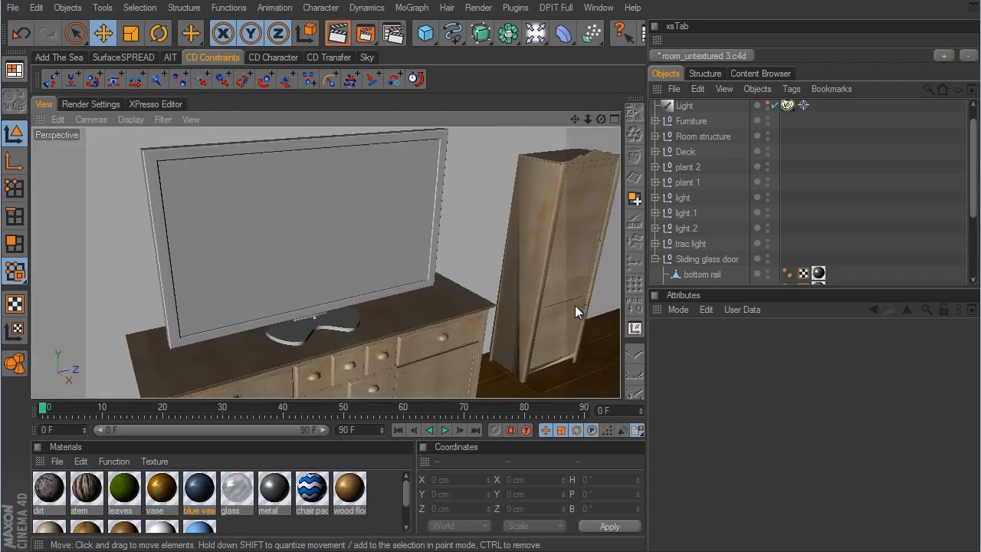
alt+middle_drag(575, 305, 574, 303)
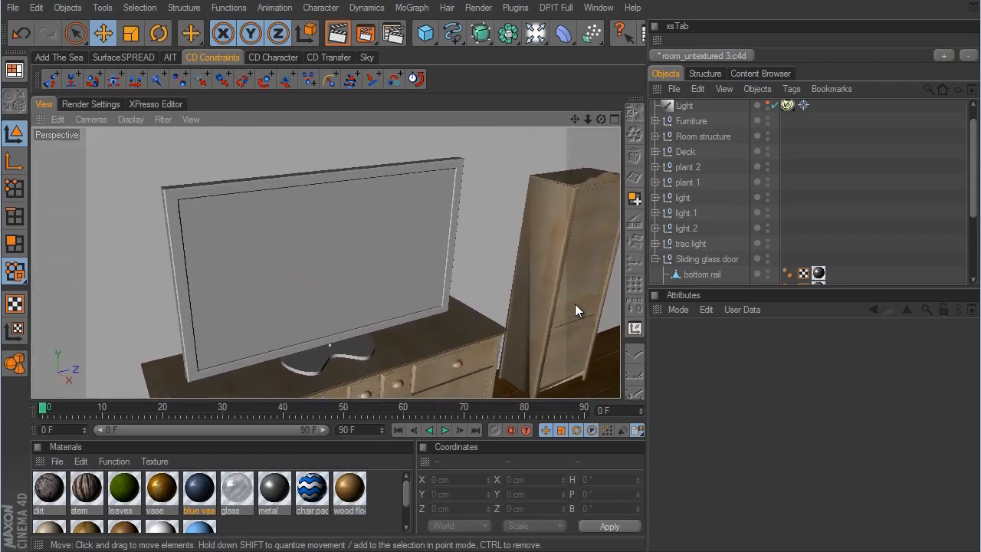
click(655, 260)
- Expand the Furniture and tv groups and select the obj_01 object nested under the TV's screen
click(450, 175)
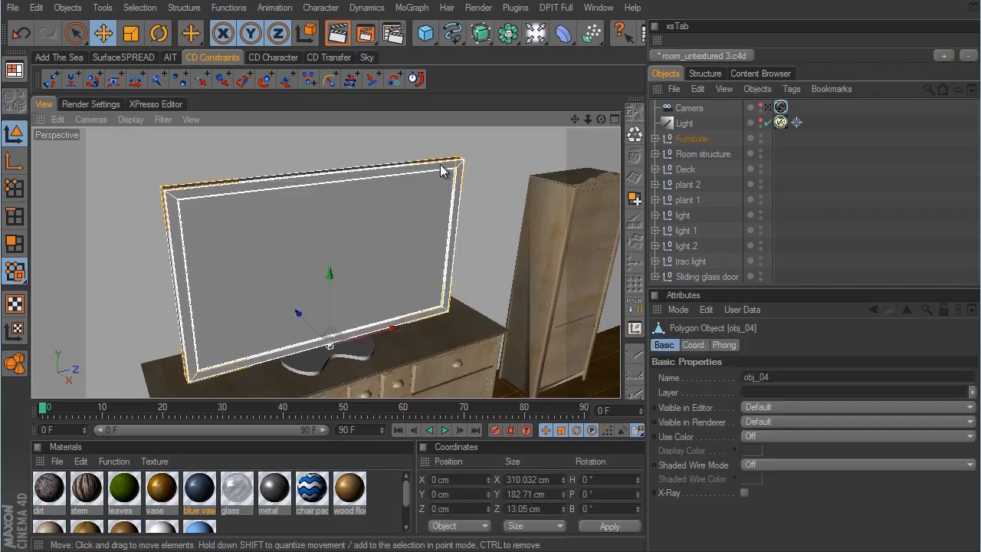
click(655, 138)
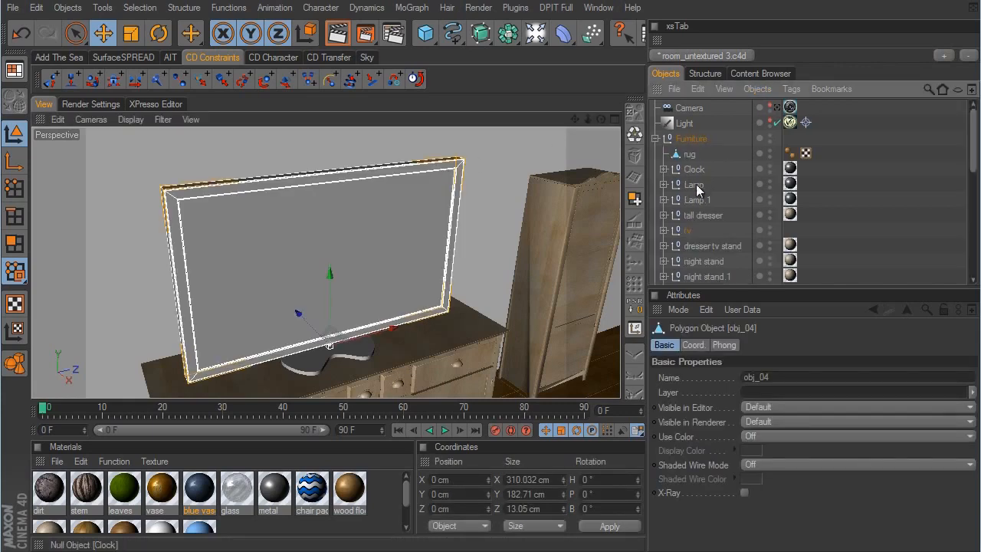
click(690, 230)
click(664, 230)
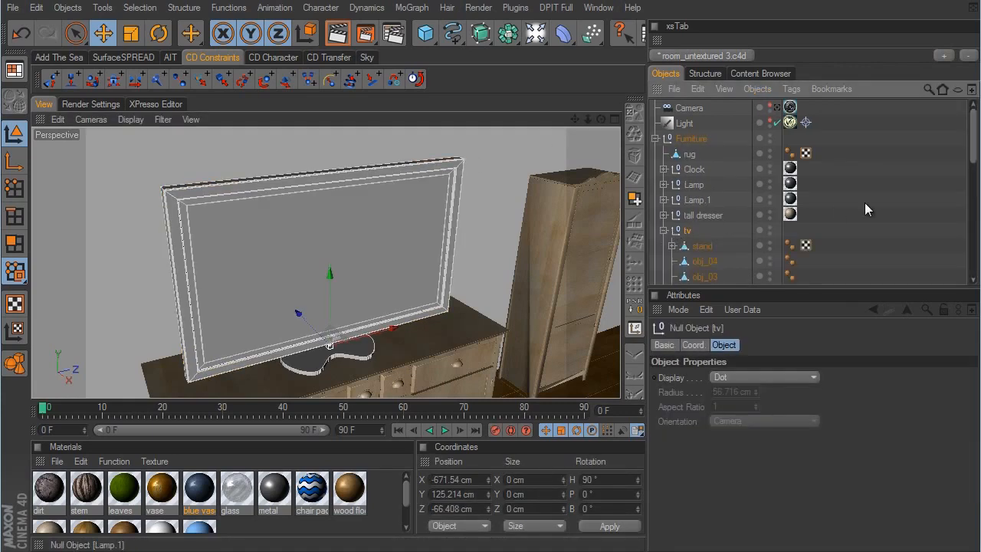
scroll(865, 202, down, 2)
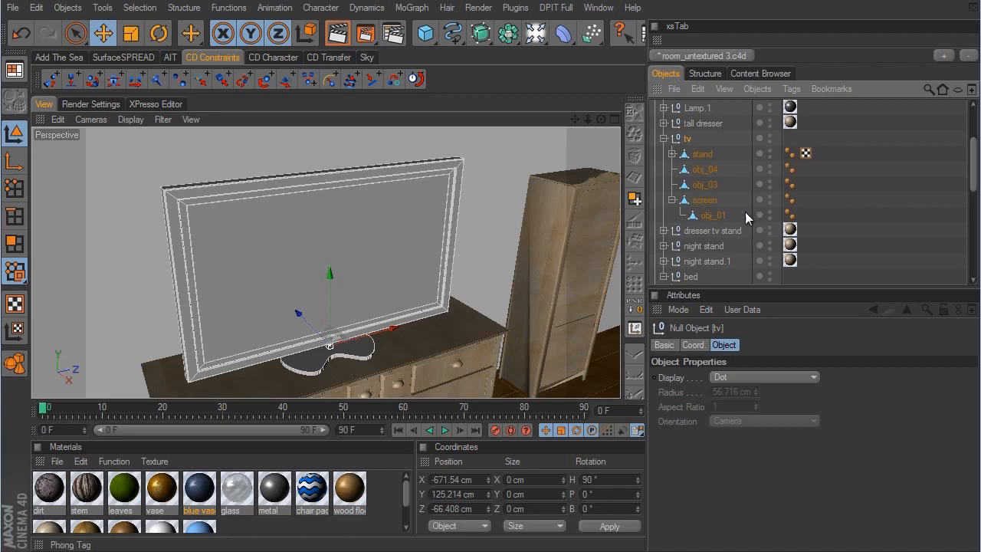
click(709, 200)
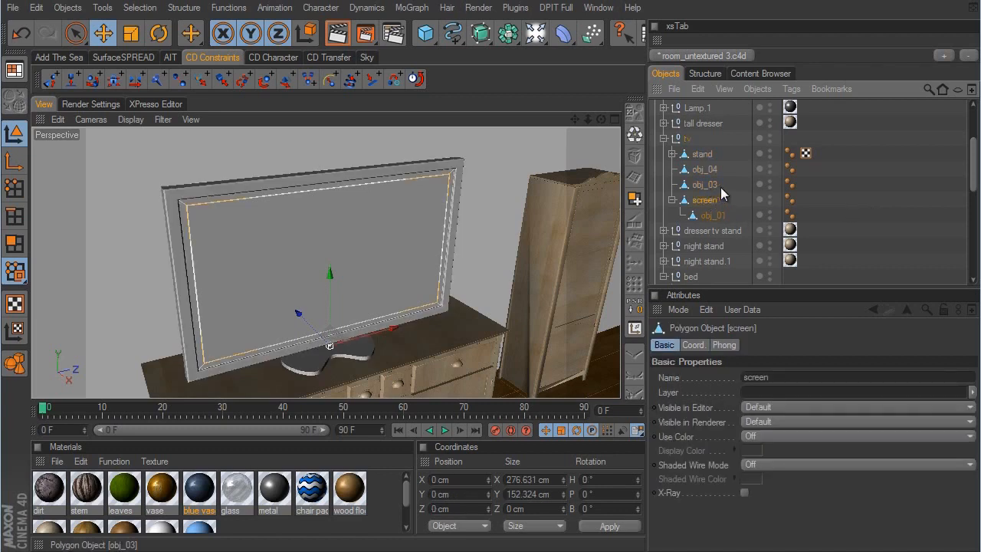
click(713, 216)
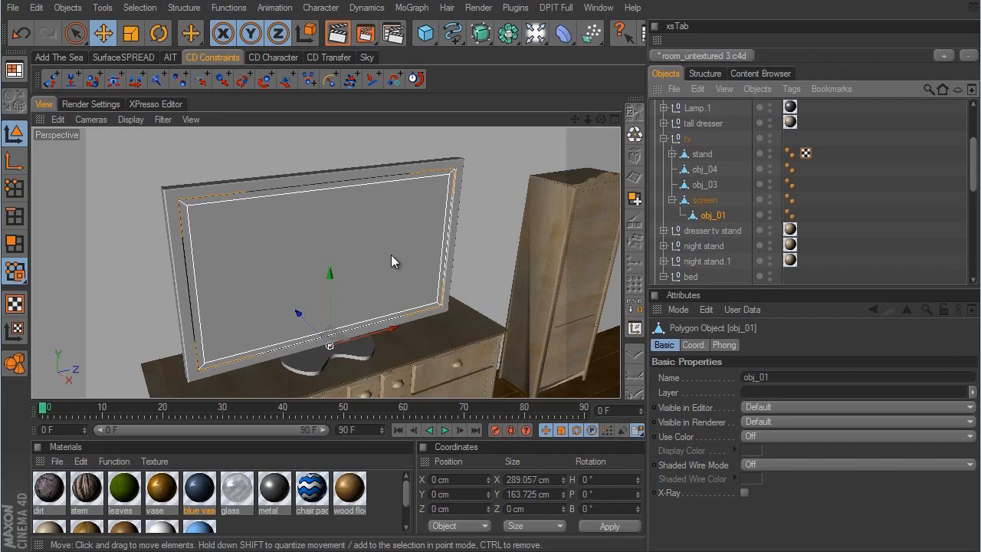
- Duplicate the leaves material and rename the copy tv gloss
click(122, 490)
ctrl+drag(119, 487, 147, 489)
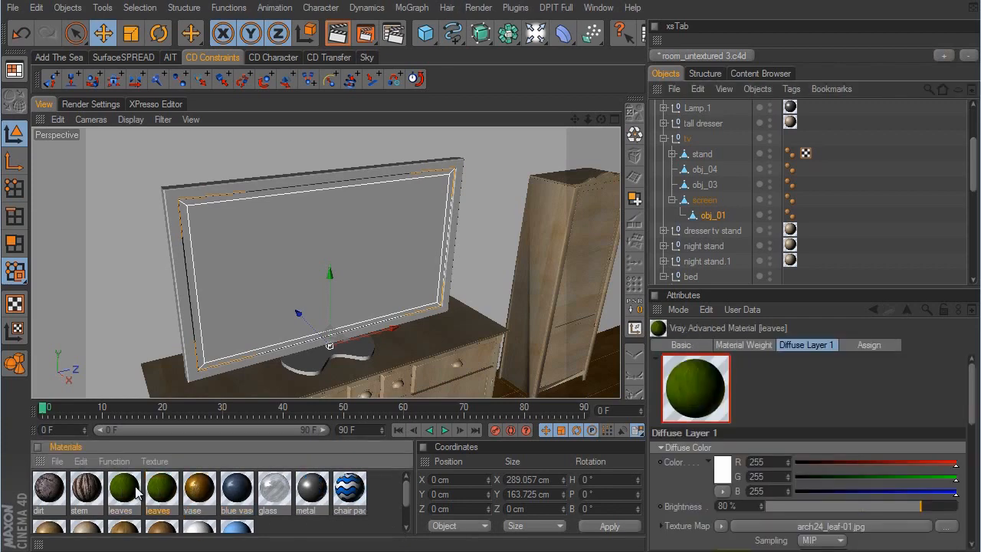
double_click(160, 487)
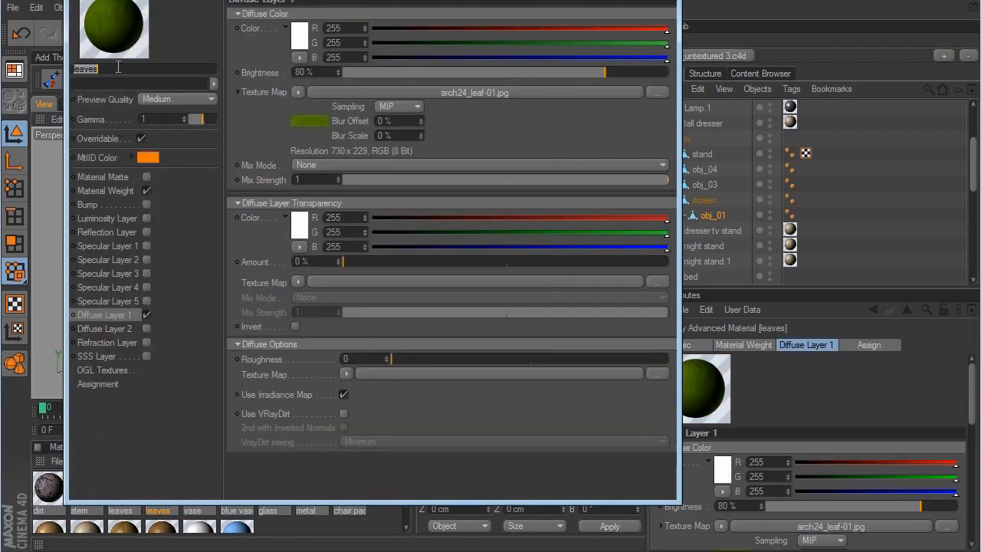
text(tv gloss)
key(Return)
- Clear the tv gloss material's diffuse texture map and set its diffuse color to near-black RGB 13, 13, 13
click(298, 92)
click(299, 106)
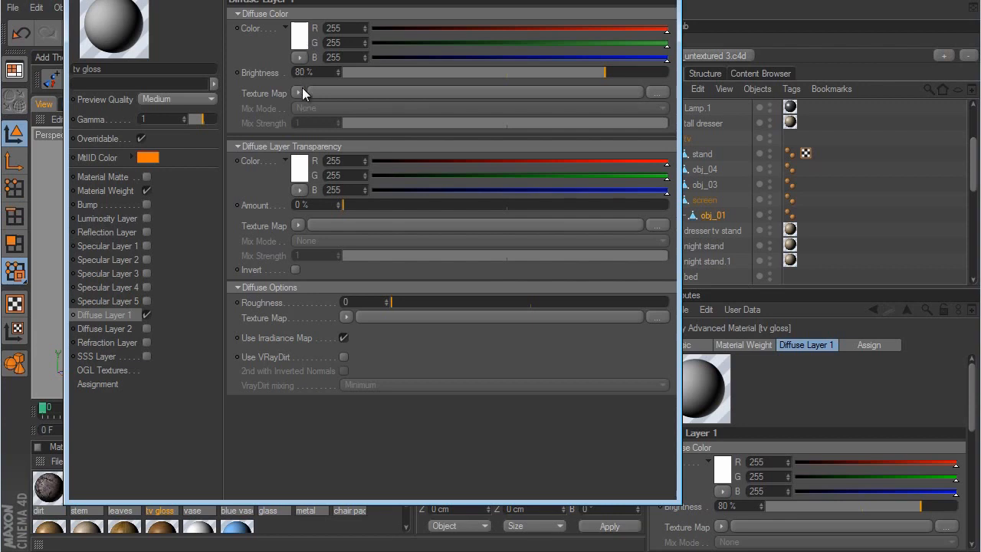
click(300, 40)
drag(230, 35, 174, 64)
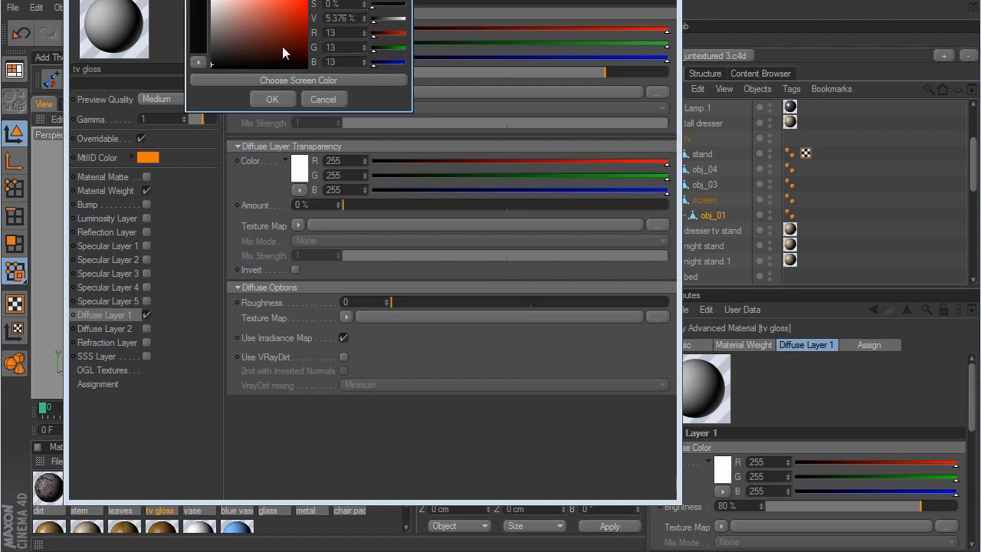
click(273, 99)
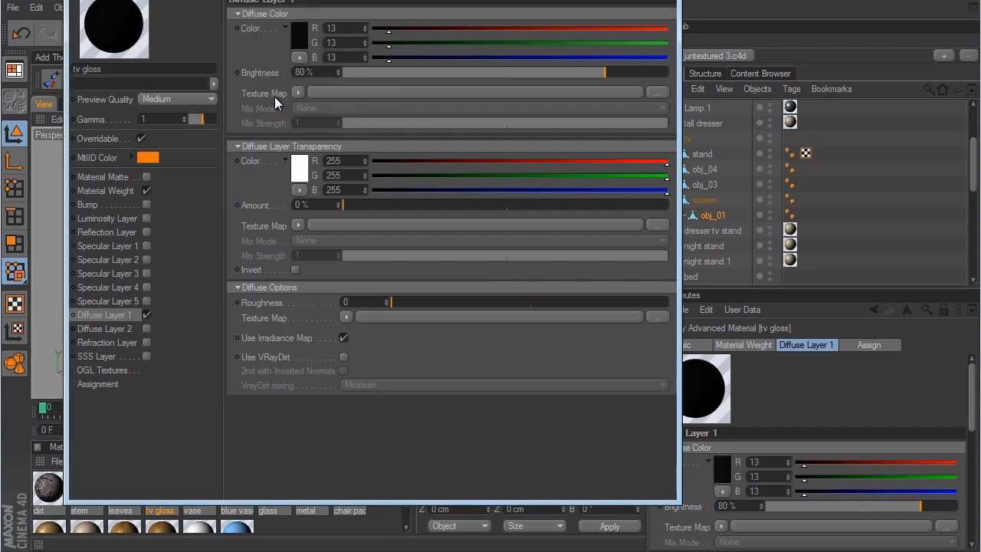
- Enable Specular Layer 1 on the tv gloss material, review its parameters and close the material editor
click(146, 245)
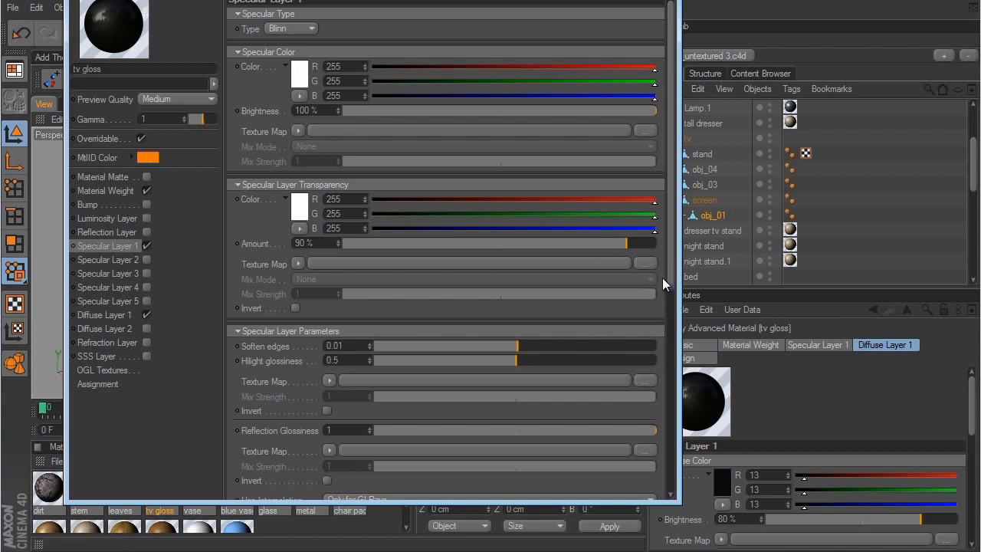
scroll(674, 282, down, 1)
scroll(674, 282, down, 4)
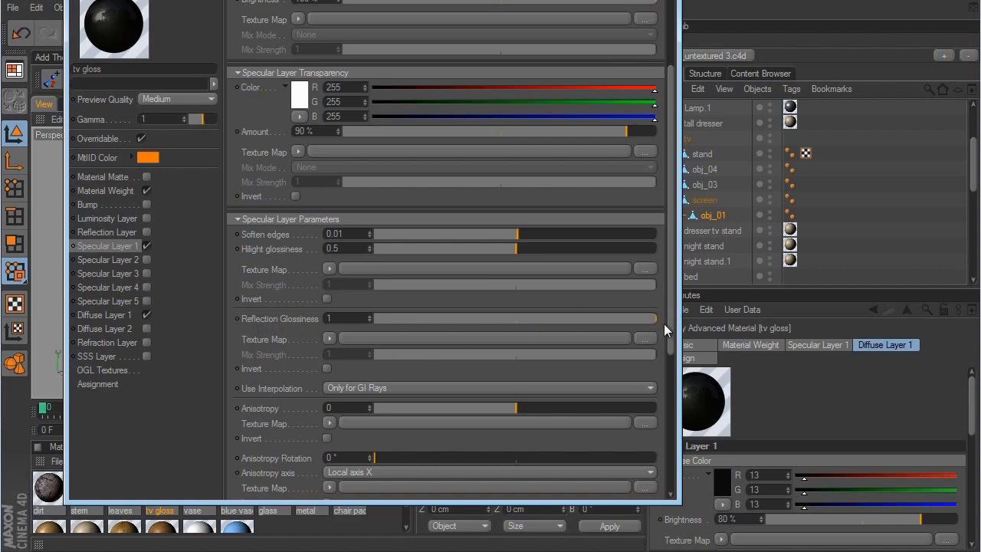
scroll(671, 320, up, 3)
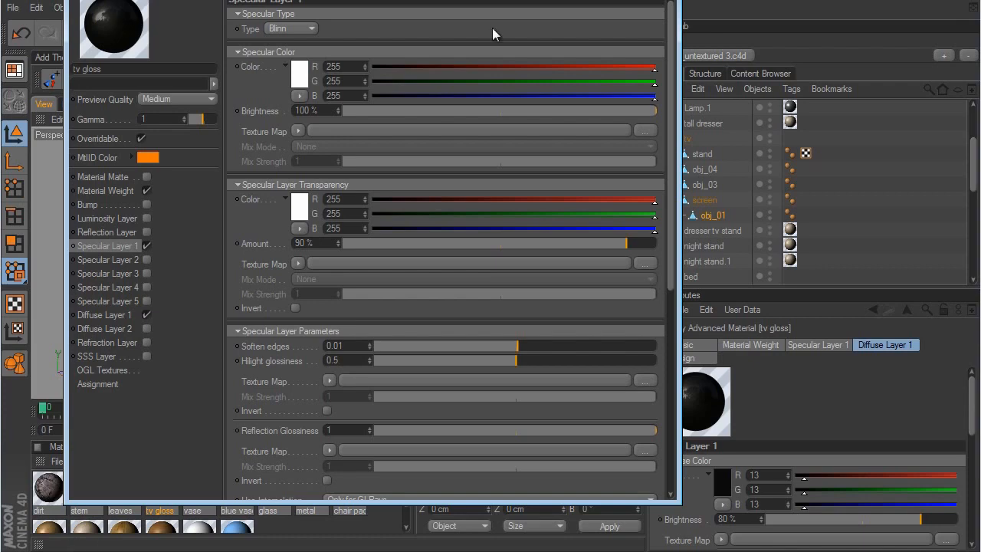
click(665, 1)
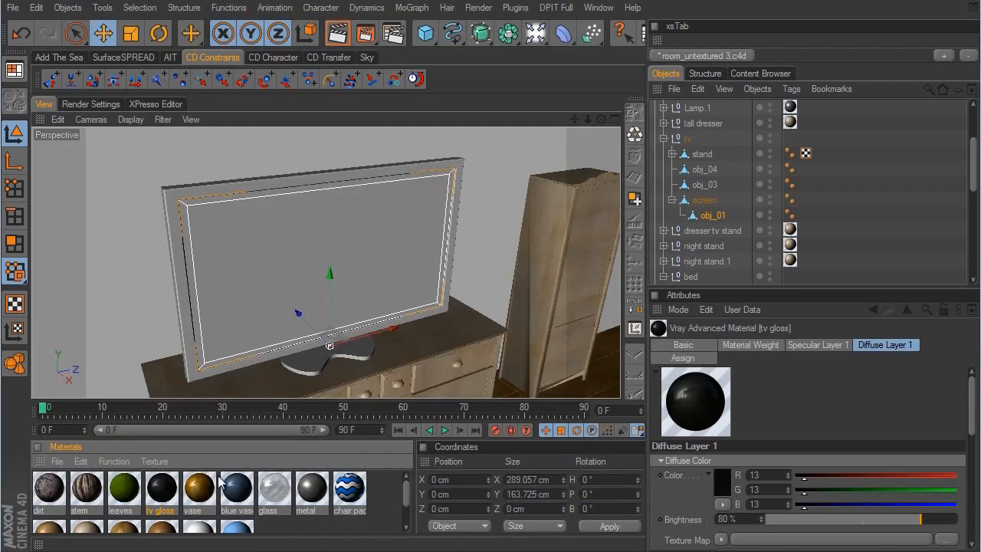
- Apply the tv gloss material to obj_01 under the TV's screen and rename that object screen frame
drag(161, 498, 716, 215)
double_click(716, 214)
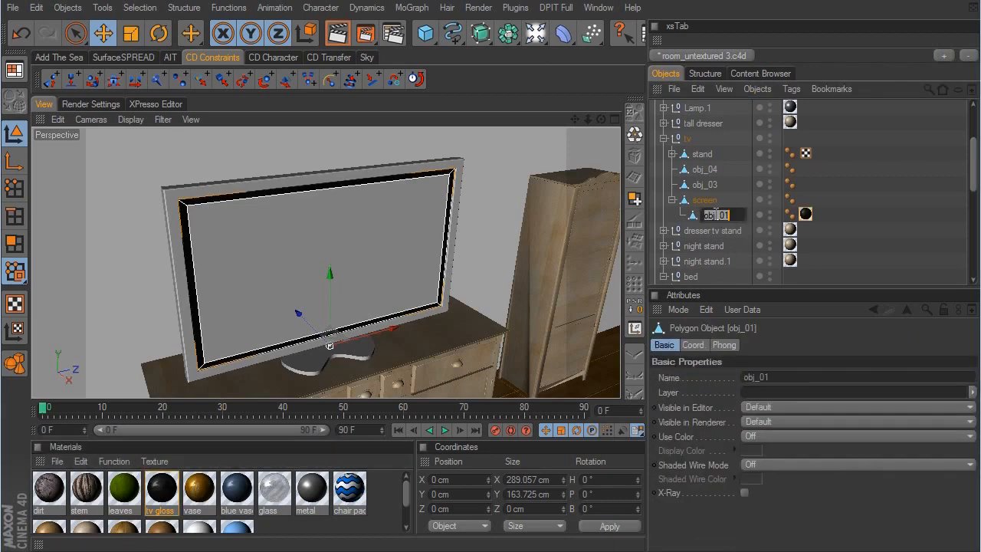
text(screen frame)
key(Return)
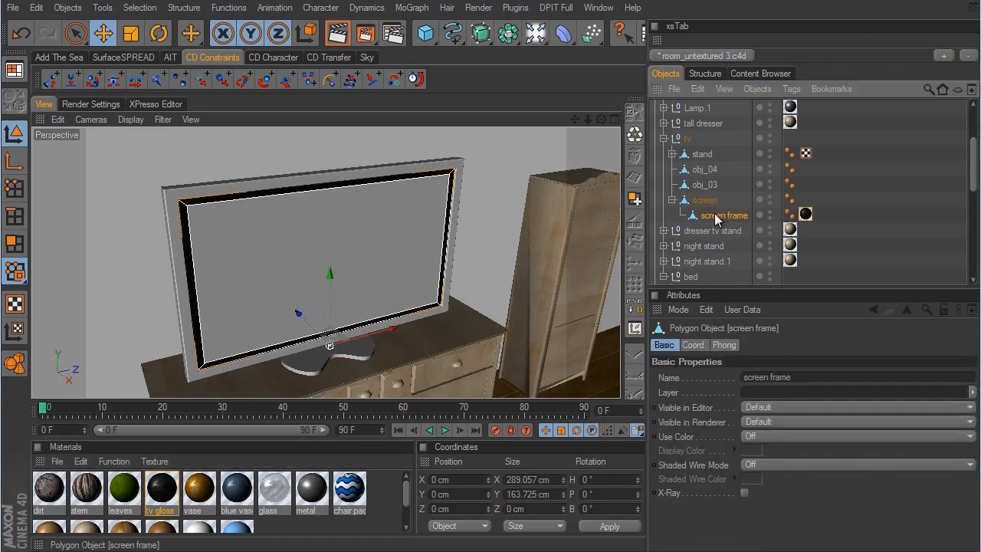
click(826, 242)
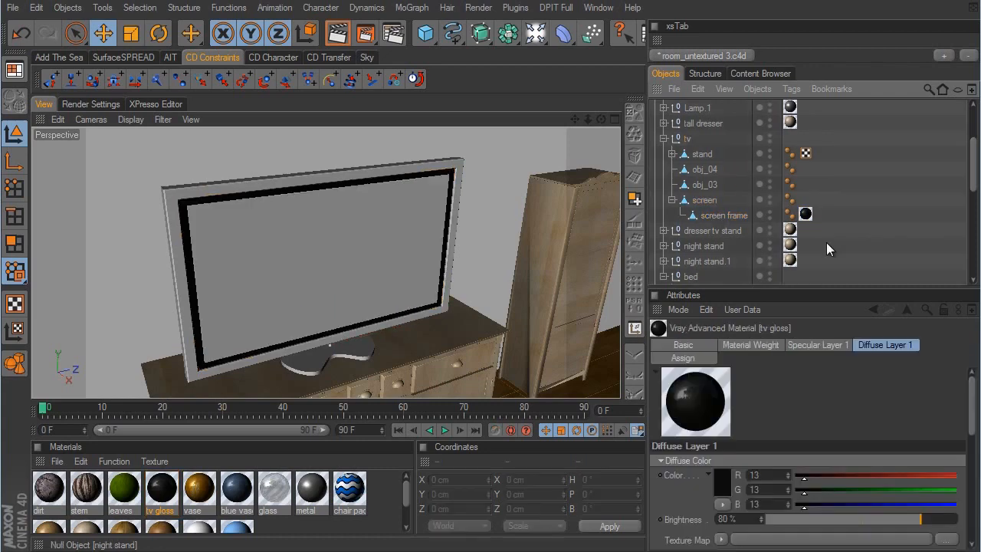
- Duplicate the tv gloss material and rename the copy screen
click(161, 488)
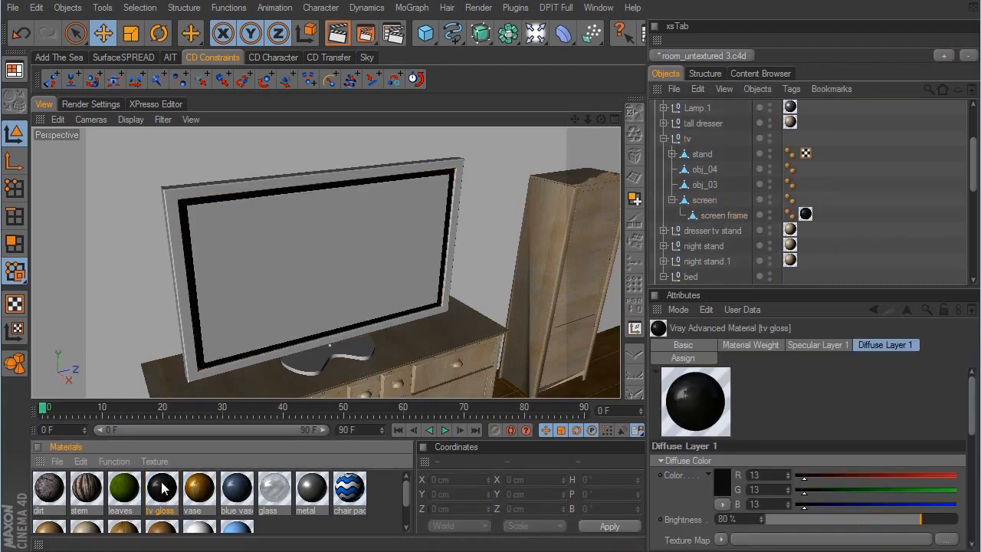
ctrl+drag(161, 488, 201, 489)
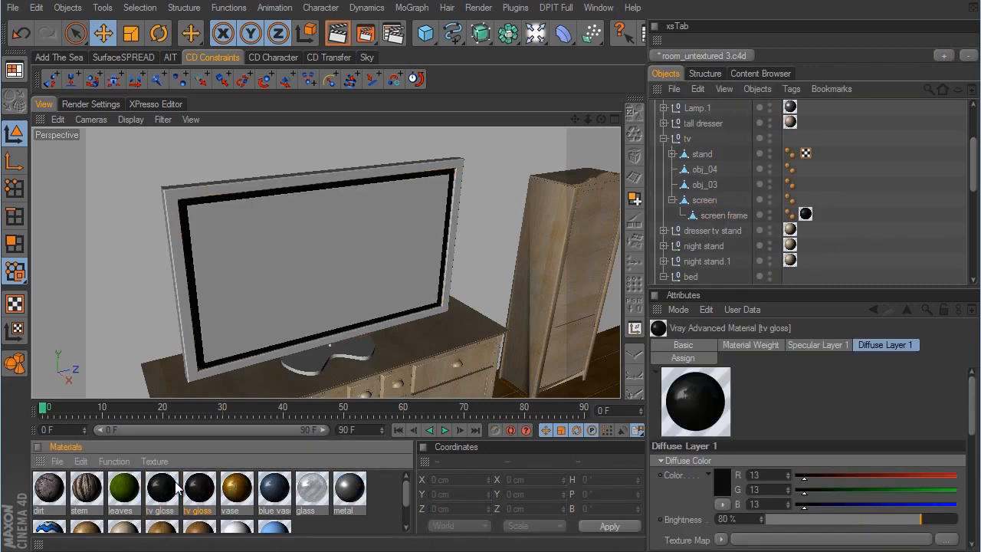
double_click(200, 488)
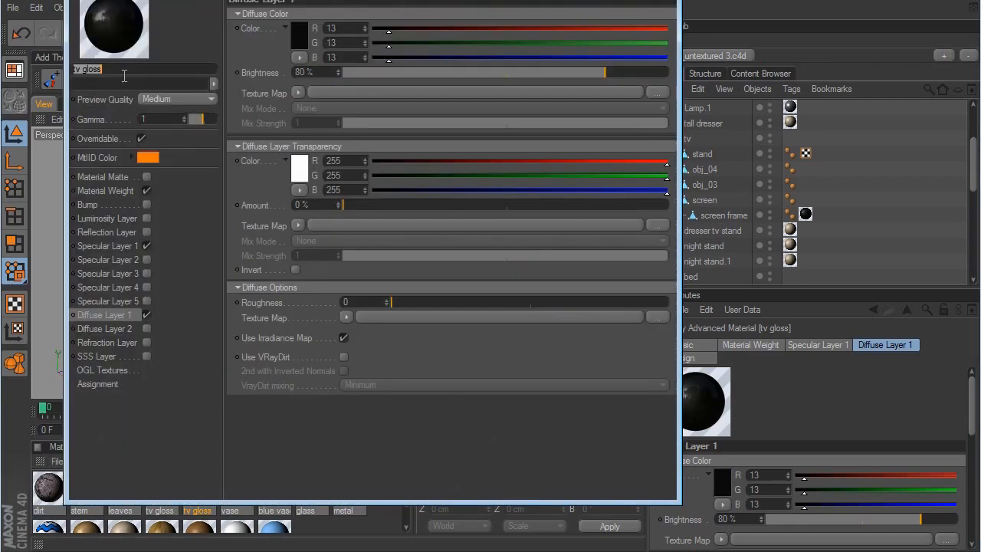
text(screen)
key(Return)
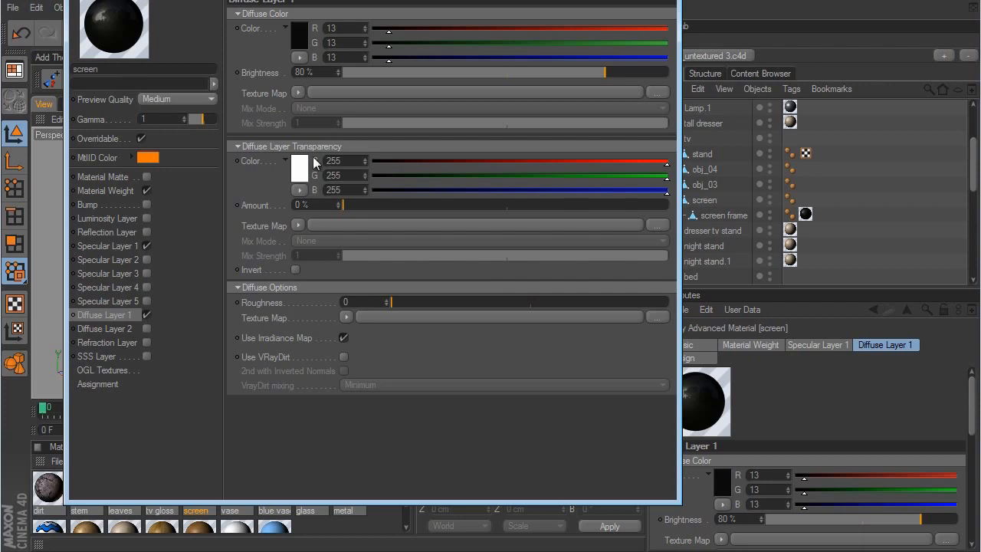
- Enable the Luminosity Layer on the screen material and load zombie cap.JPG as its texture map
click(145, 218)
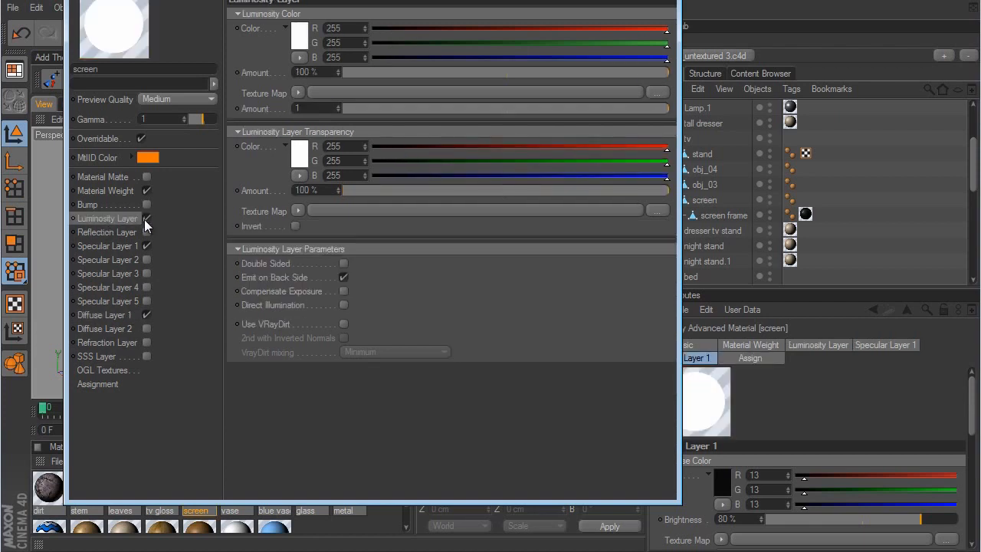
click(297, 93)
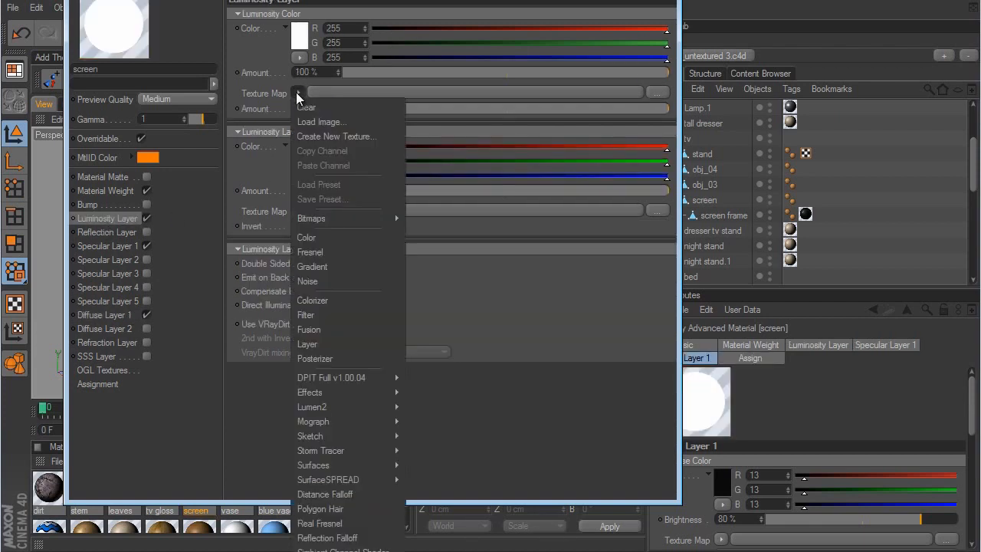
click(320, 122)
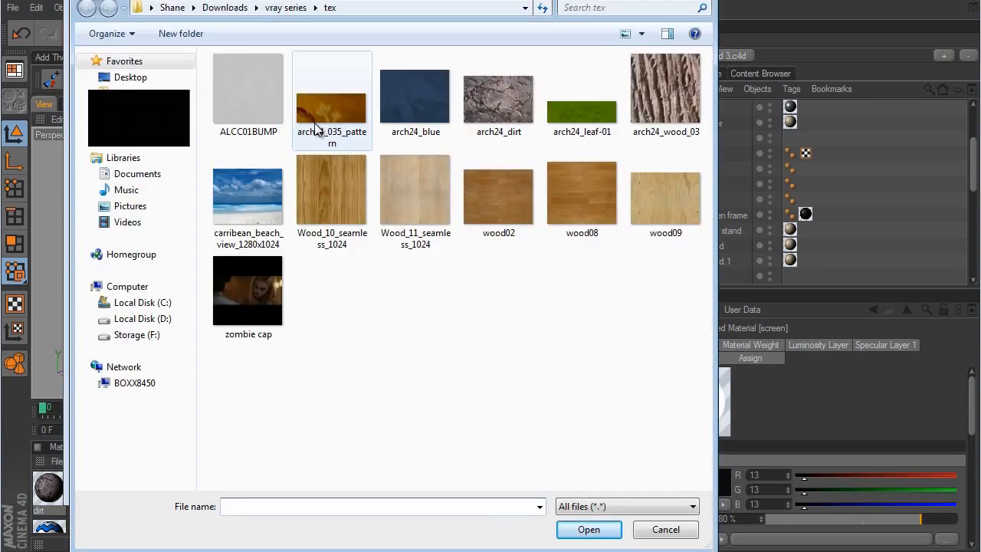
click(248, 299)
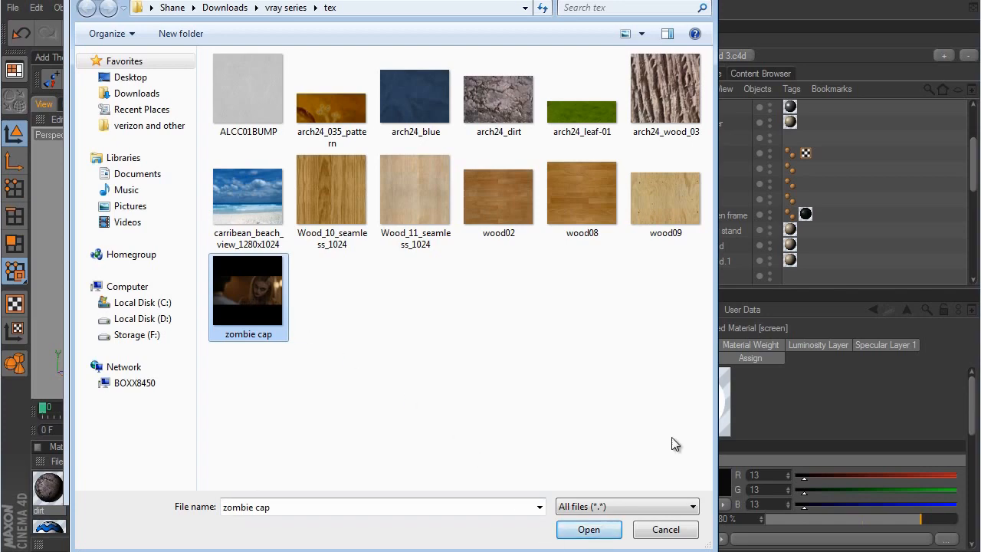
click(589, 529)
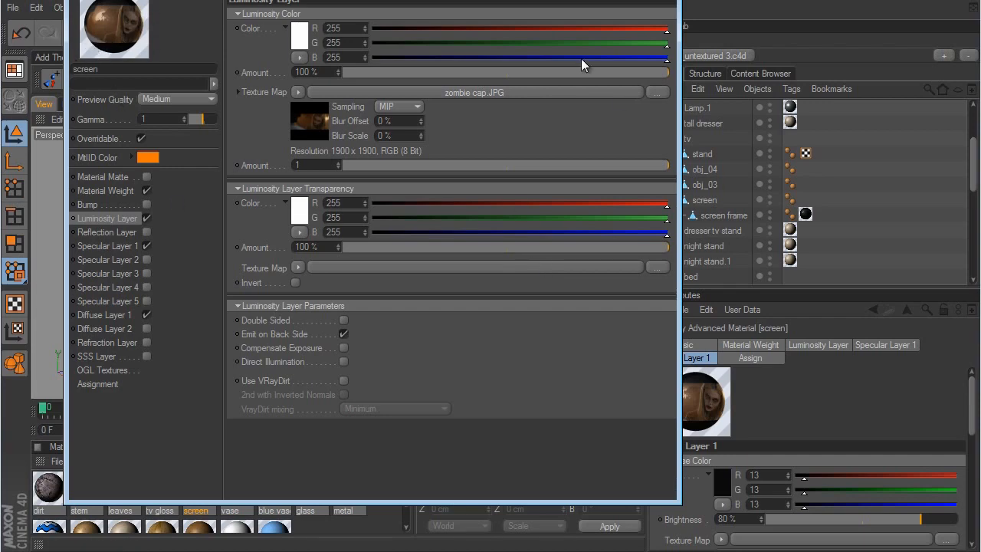
click(663, 1)
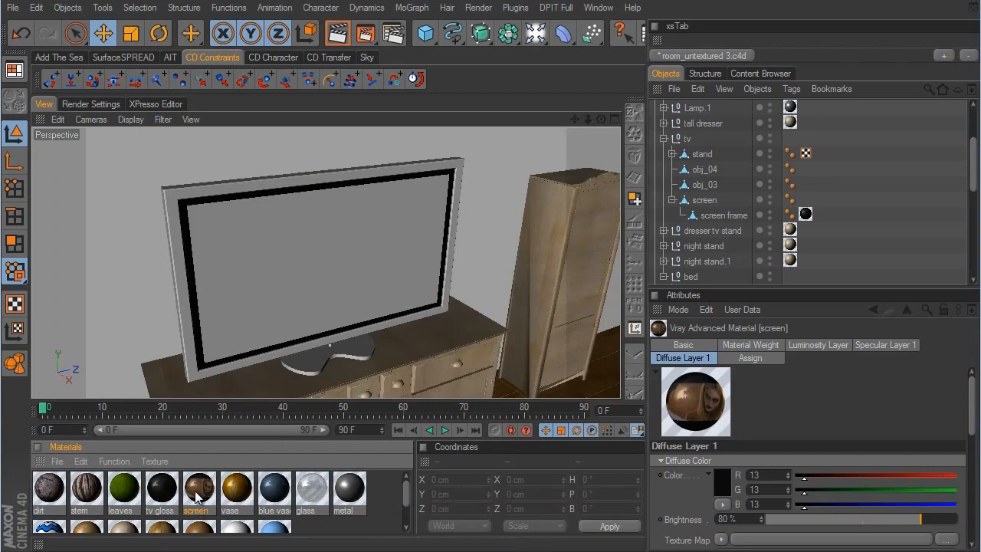
- Apply the screen material to the TV's screen object and set its texture projection to Cubic
drag(196, 497, 705, 203)
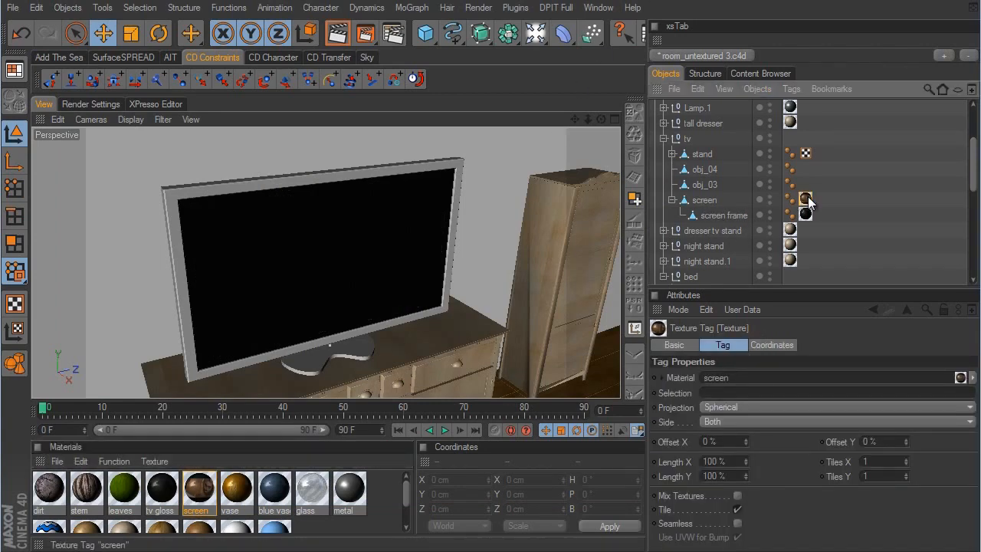
click(719, 407)
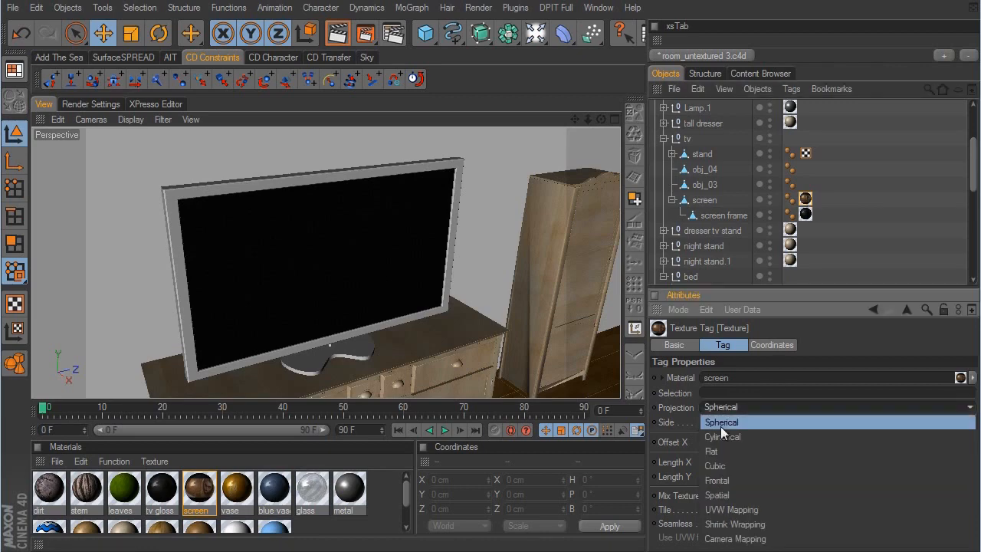
click(728, 469)
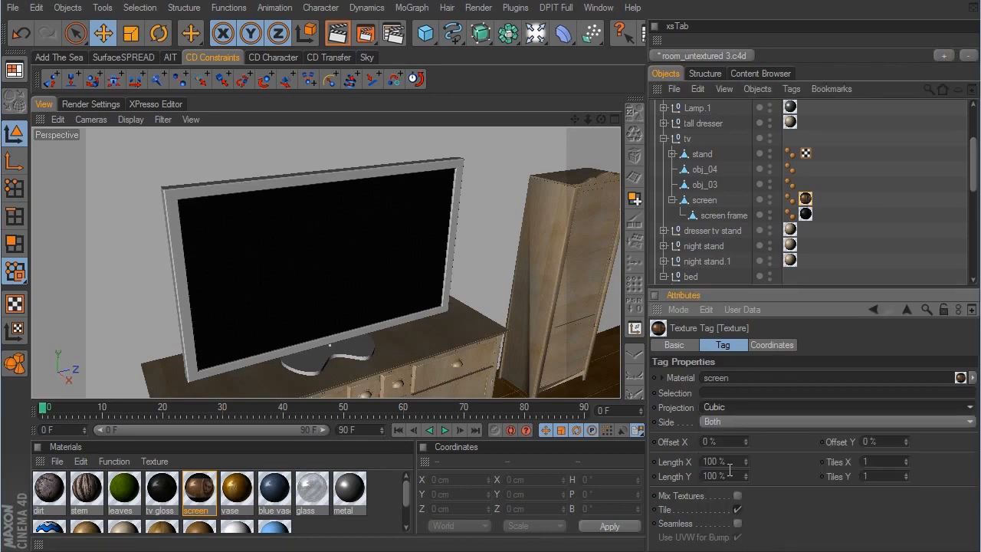
- Activate texture axis editing for the screen object and raise its texture projection to Y about 97 cm
click(774, 201)
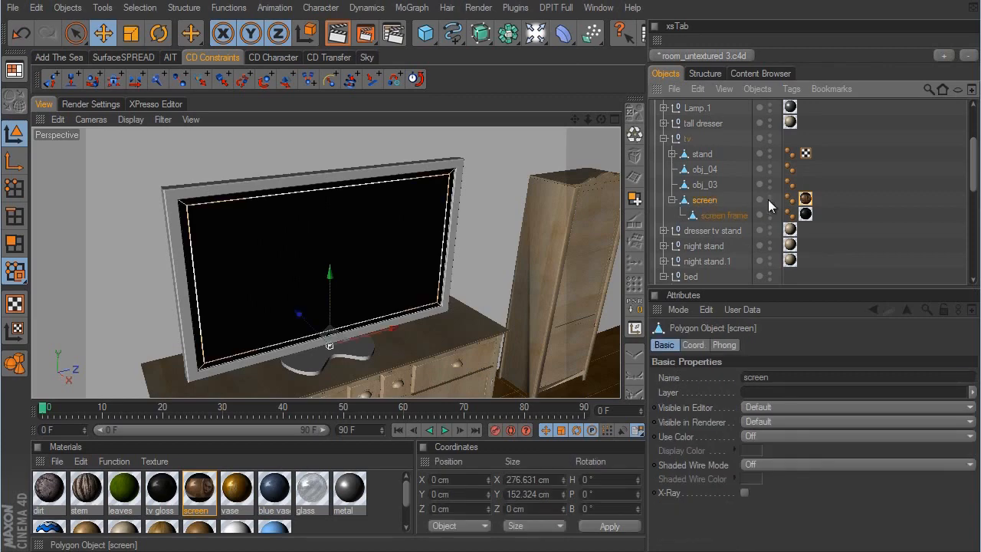
click(806, 199)
click(721, 198)
click(19, 334)
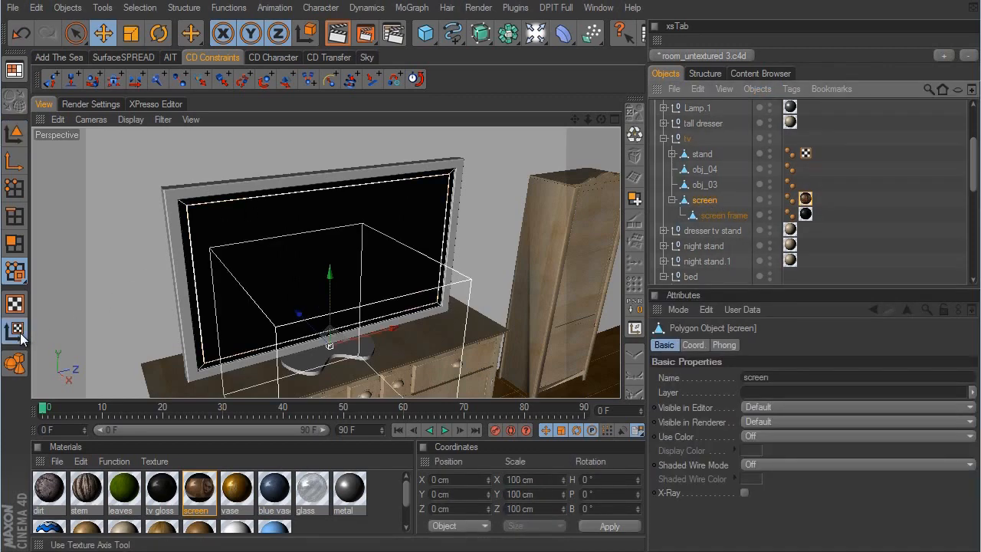
drag(331, 274, 577, 302)
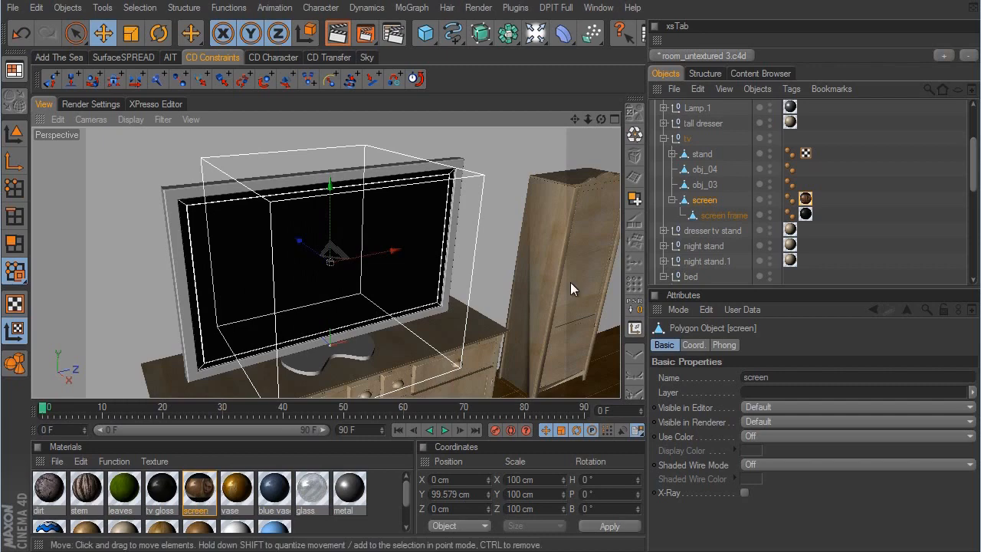
drag(338, 170, 575, 303)
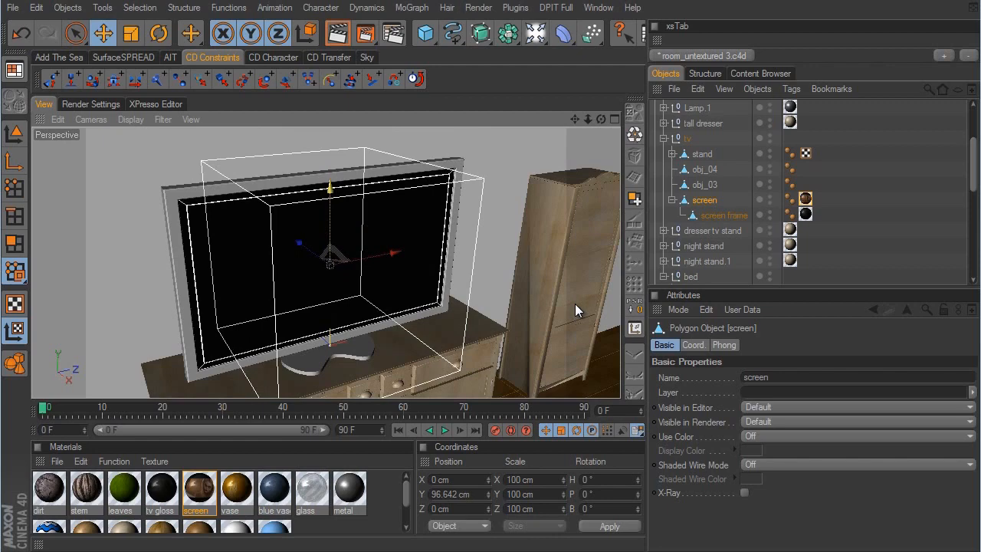
- Copy the screen material's luminosity texture map into the Diffuse Layer 1 texture map and close the material editor
double_click(202, 481)
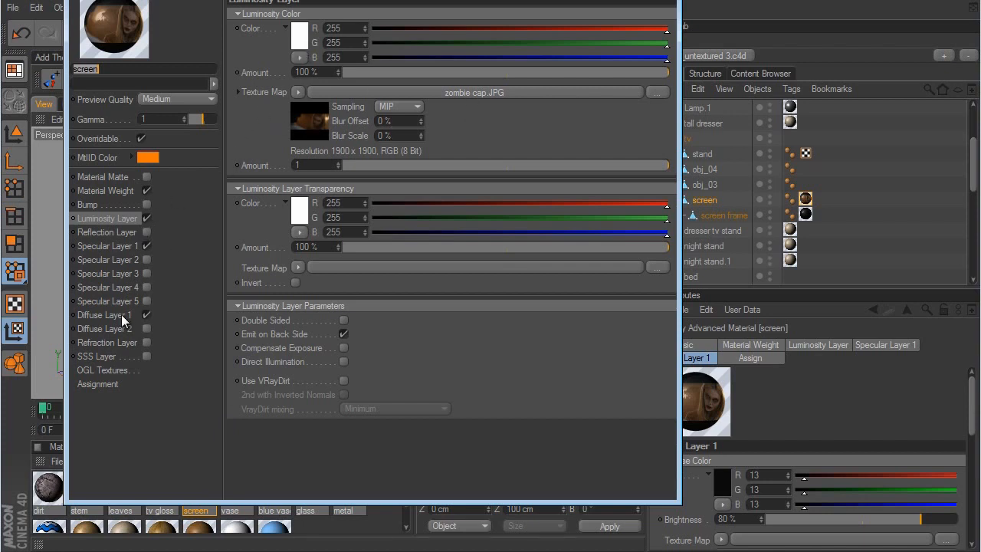
click(115, 217)
right_click(265, 93)
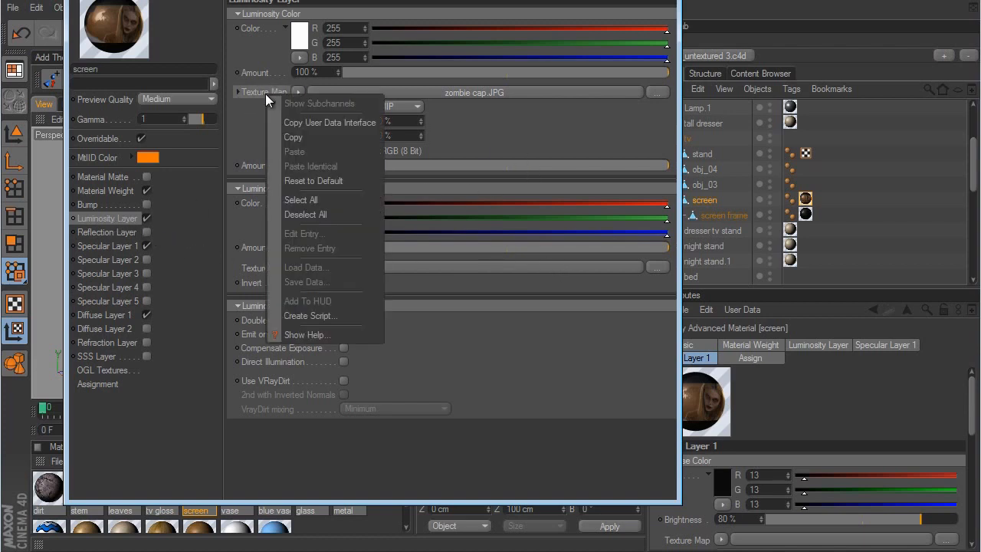
click(296, 136)
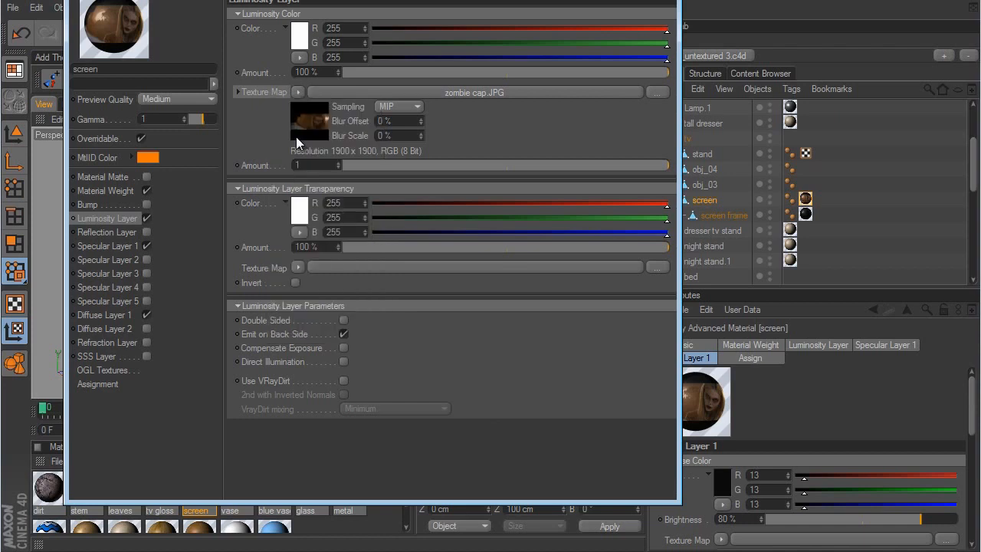
click(121, 312)
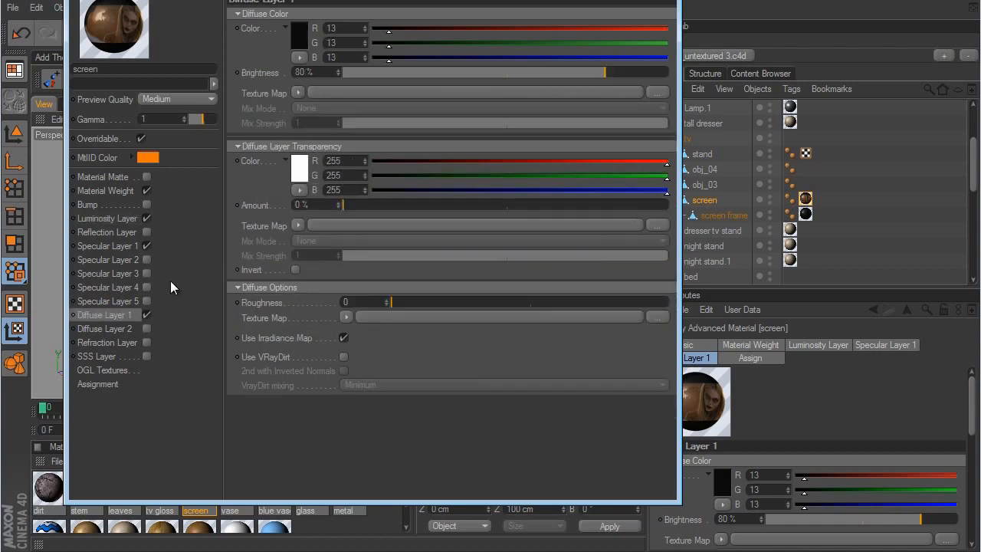
right_click(261, 93)
click(291, 150)
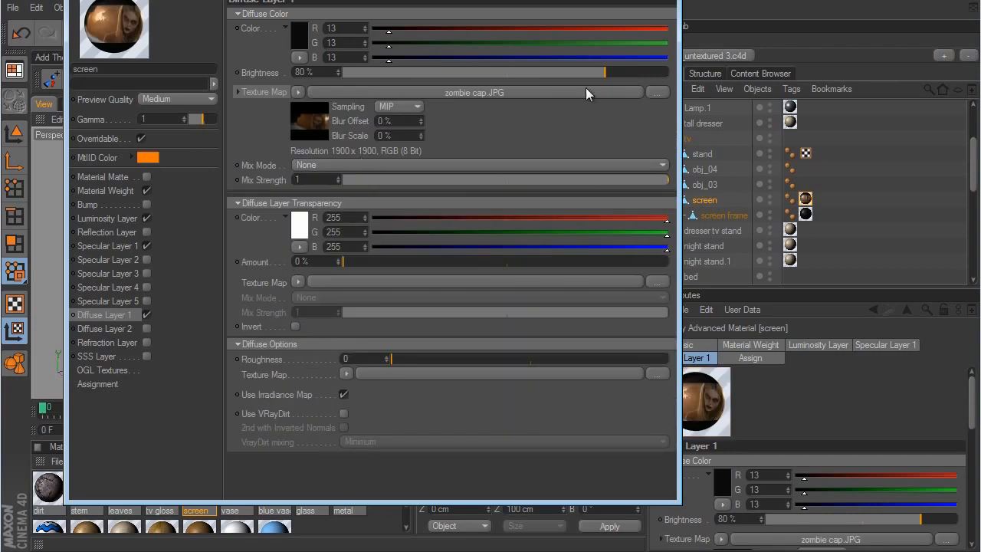
click(663, 1)
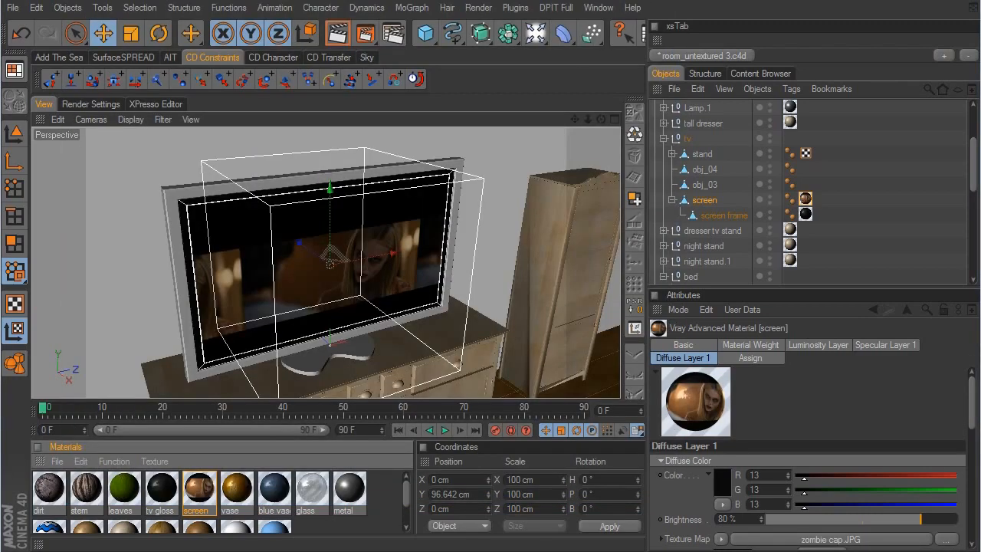
- Raise the screen's texture projection to Y about 108 cm and scale it uniformly to 136 cm
drag(329, 189, 575, 306)
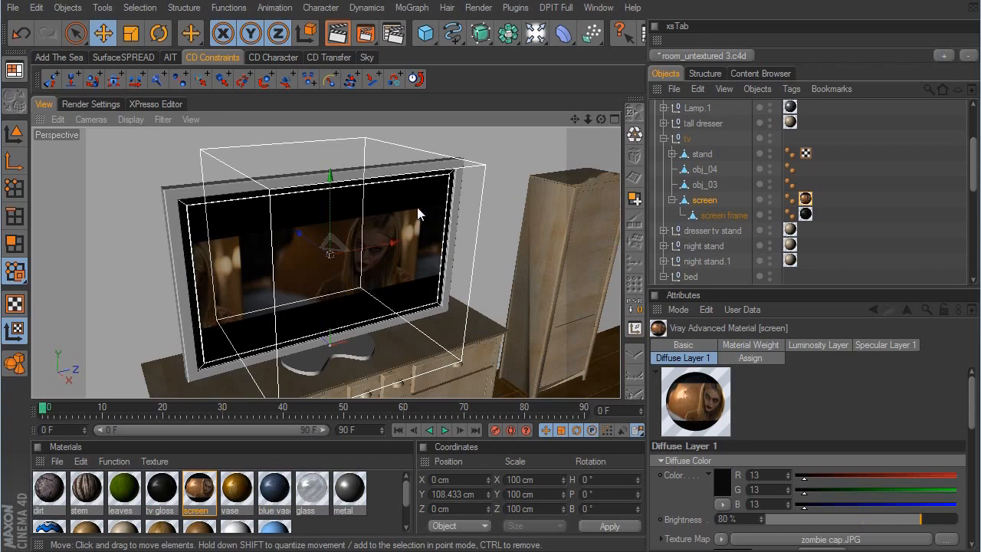
click(132, 34)
drag(510, 170, 577, 302)
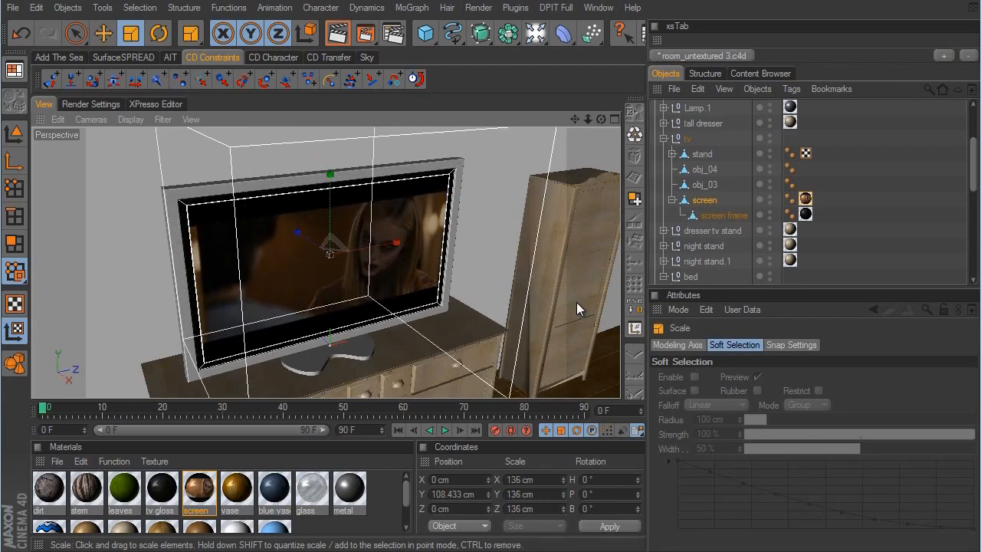
- Fine-tune the screen's texture projection to X about -3.3 cm and a uniform scale of about 141 cm, then deselect the object
alt+drag(404, 202, 380, 288)
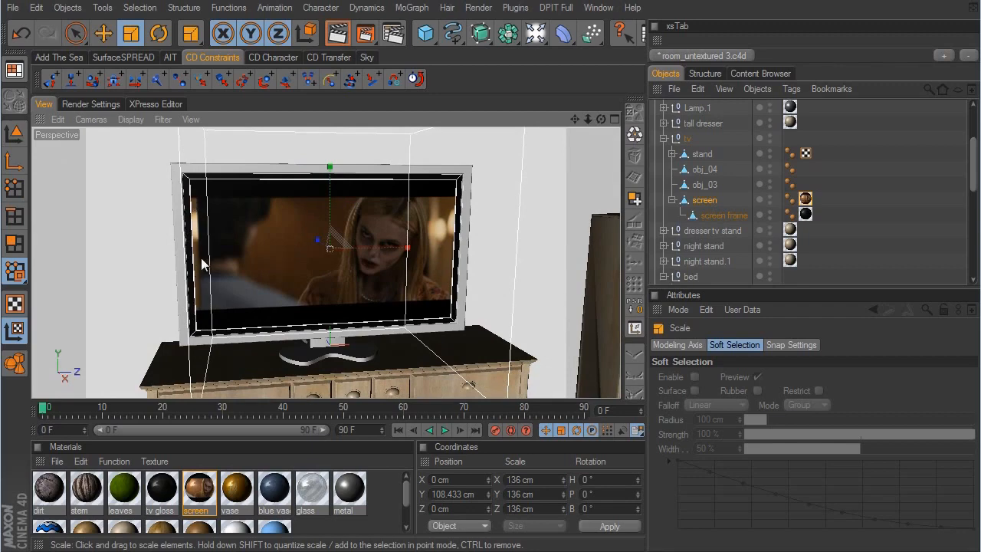
click(104, 34)
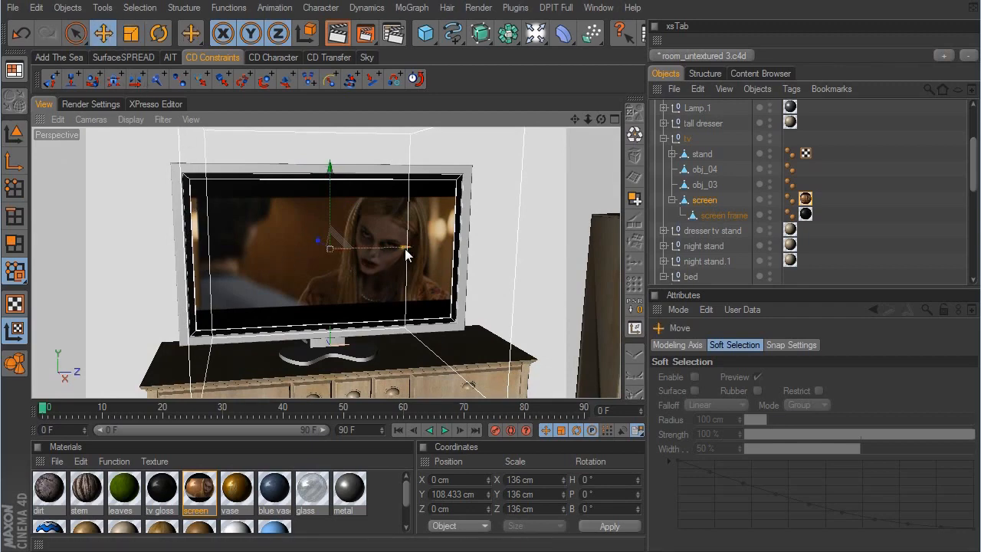
drag(406, 255, 574, 308)
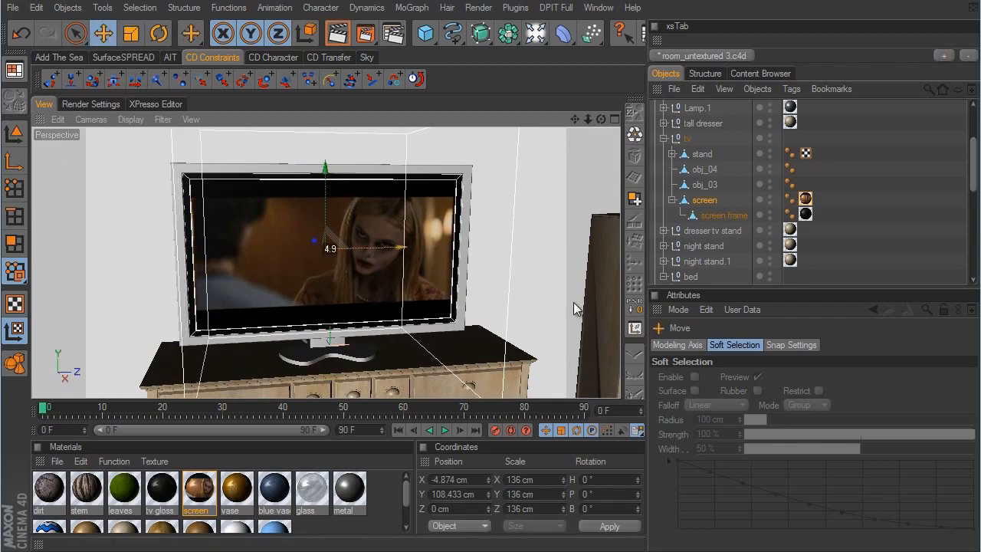
click(130, 34)
click(578, 308)
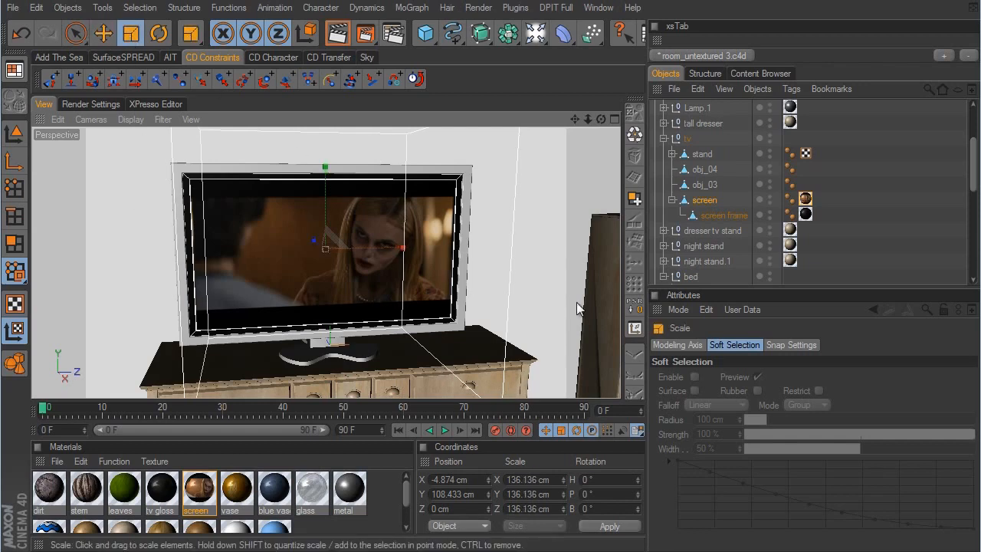
drag(579, 308, 578, 308)
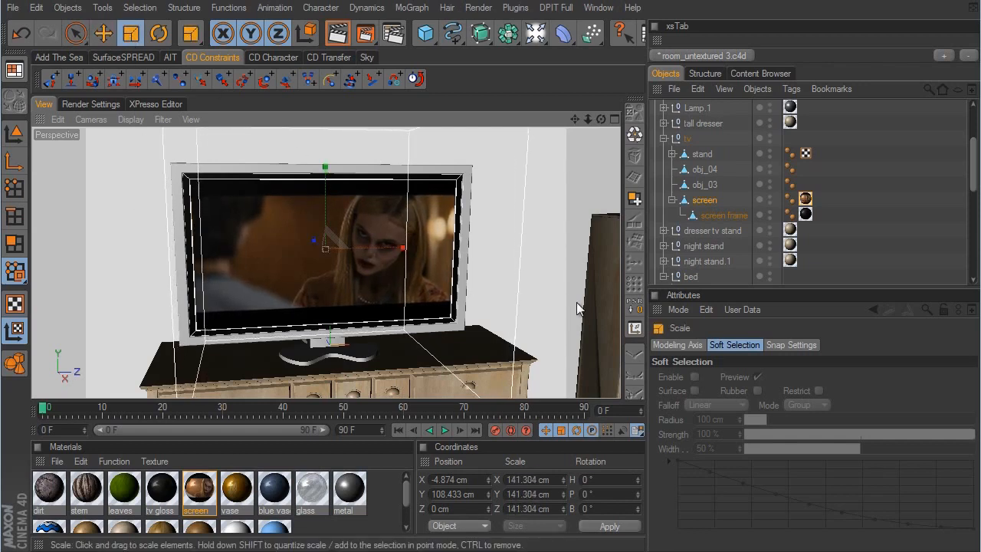
click(103, 33)
drag(400, 247, 578, 308)
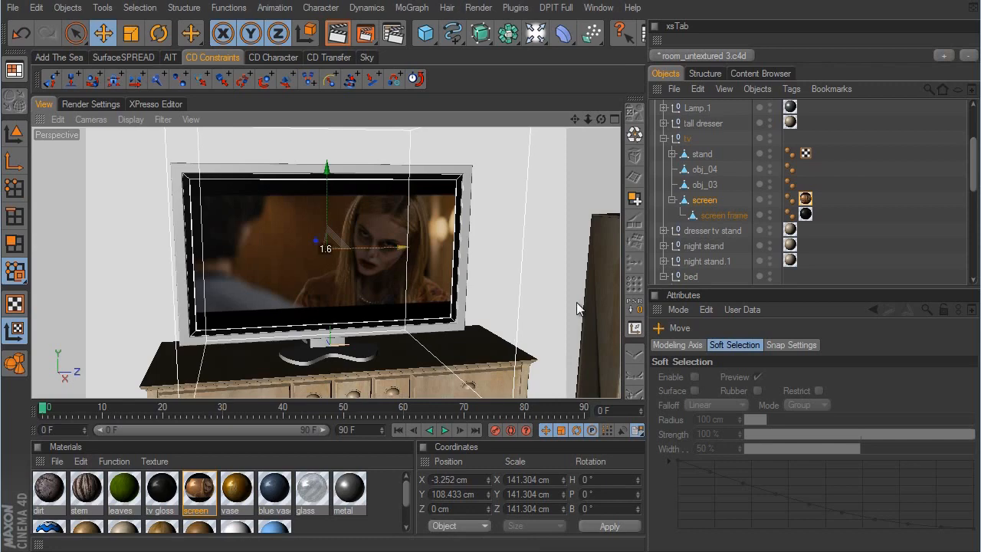
click(812, 252)
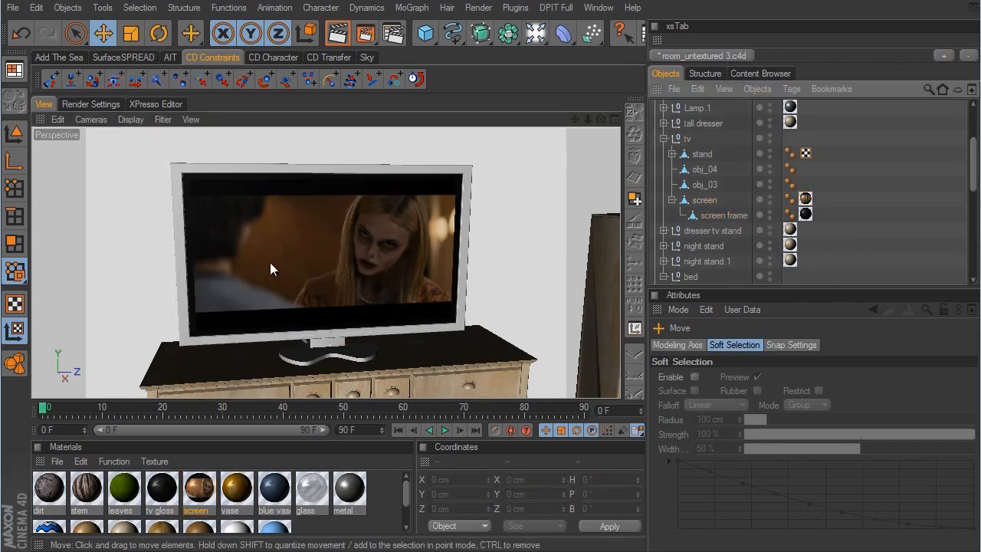
- Select the TV's outer frame, obj_04, and duplicate the tv gloss material
alt+middle_drag(437, 246, 568, 305)
alt+right_drag(568, 305, 429, 241)
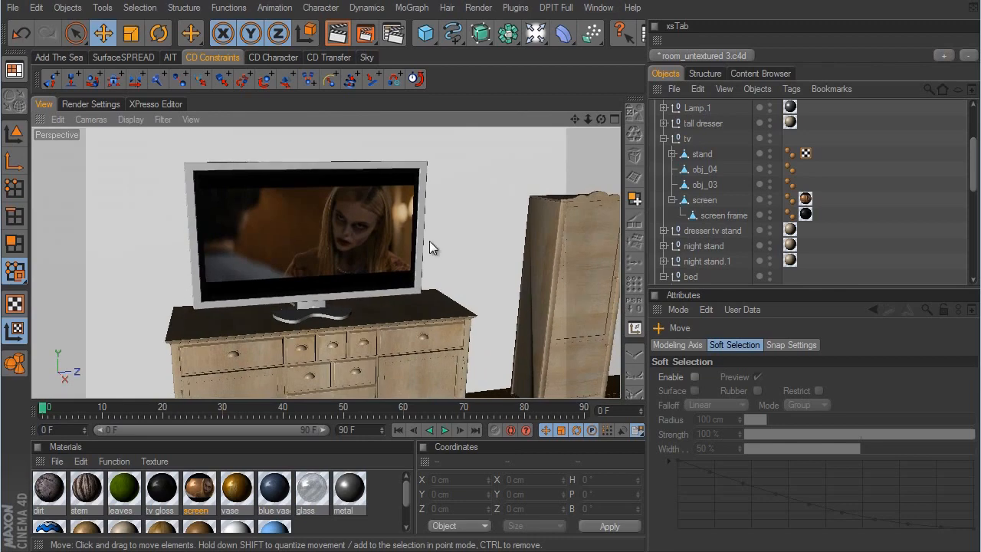
click(376, 169)
alt+drag(376, 169, 577, 302)
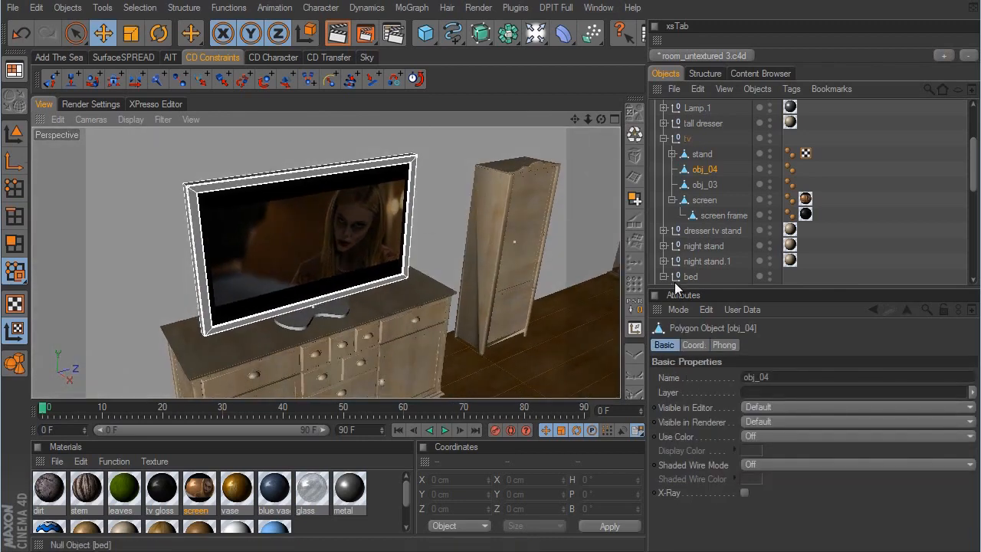
click(162, 489)
ctrl+drag(161, 486, 175, 487)
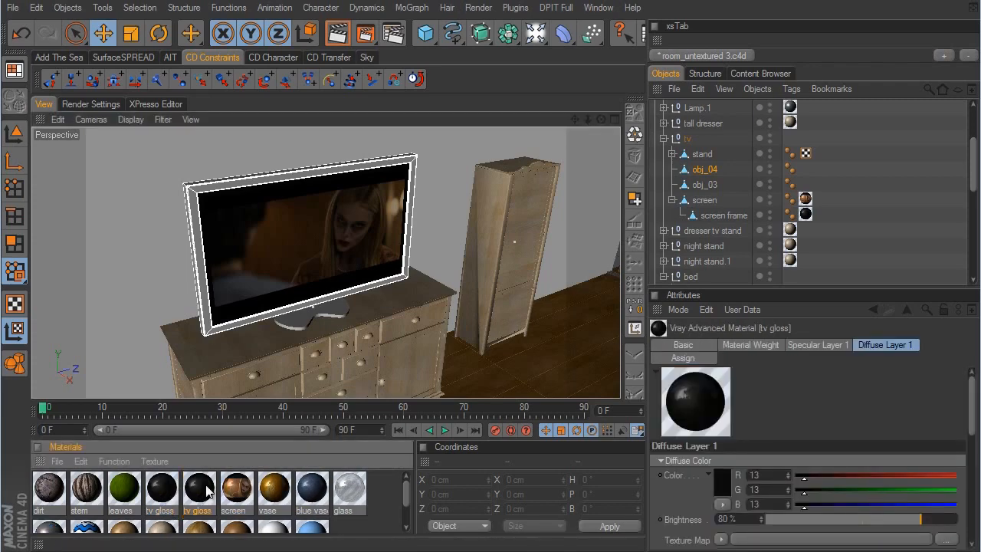
- Disable Trace Reflections in the duplicated tv gloss material's Specular Layer 1 and set its specular transparency amount to 80%
double_click(206, 488)
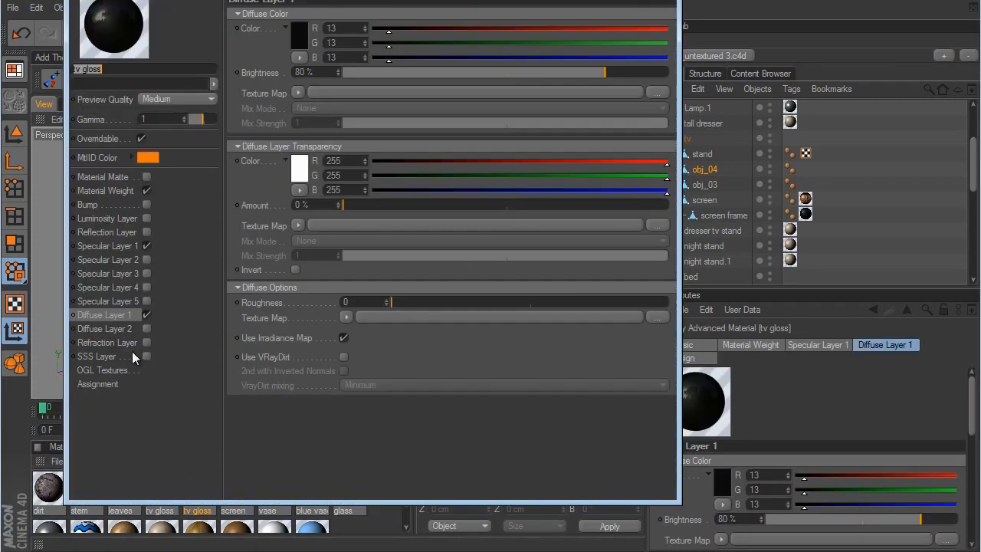
click(108, 246)
drag(670, 237, 668, 425)
click(321, 323)
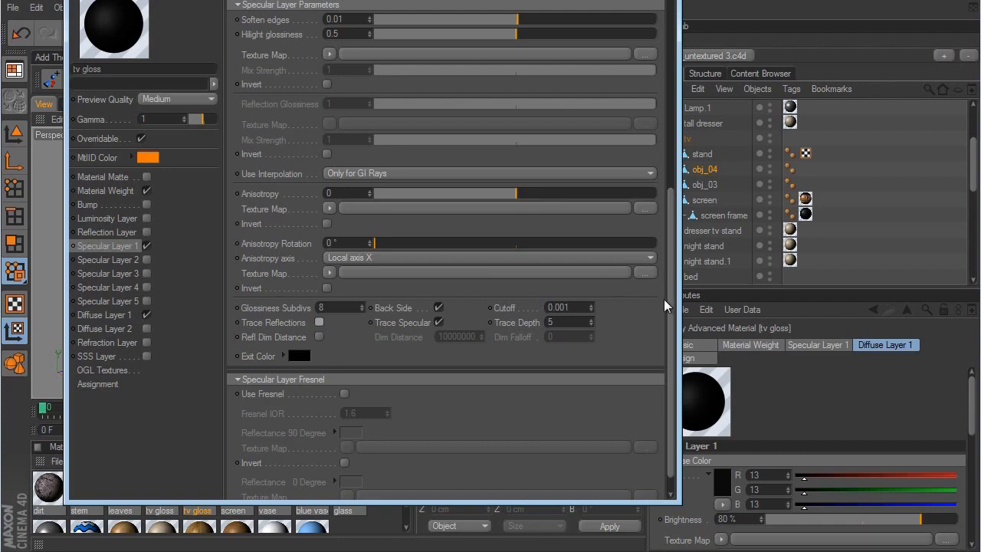
drag(671, 308, 694, 147)
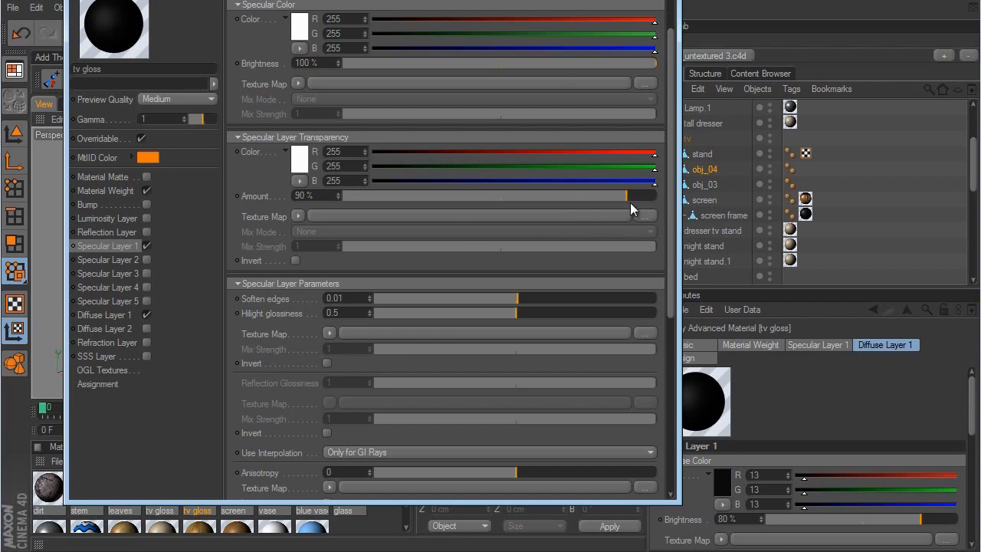
drag(603, 201, 596, 201)
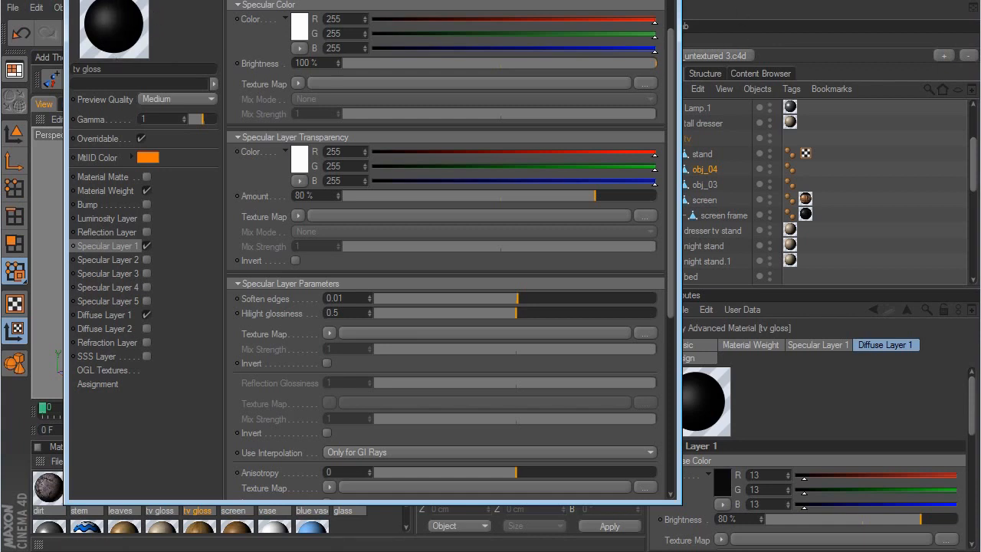
- Rename the duplicated tv gloss material as tv body and close its editor
drag(82, 70, 198, 74)
text(body)
key(Return)
click(664, 0)
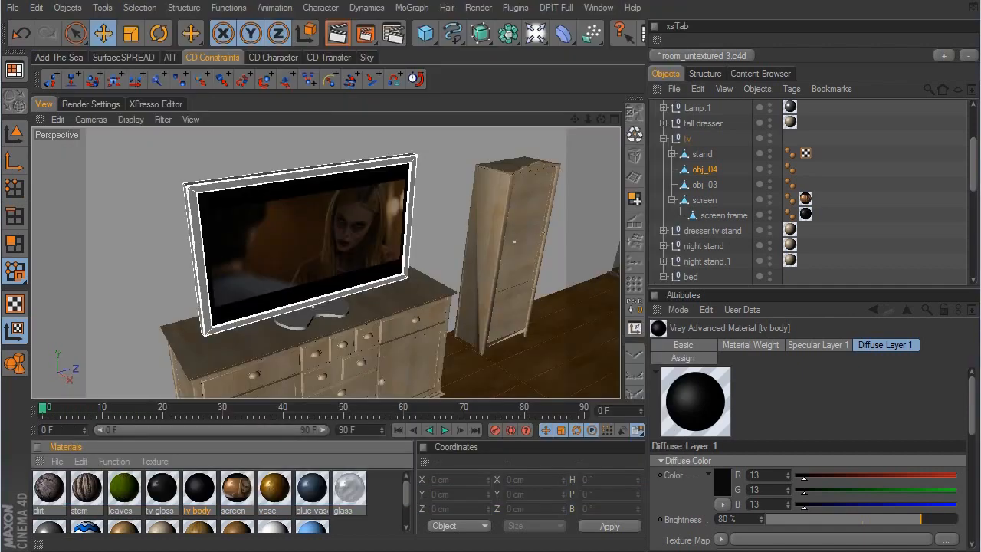
- Apply the tv body material to the TV's stand, obj_04 and obj_03, then deselect everything
drag(200, 494, 709, 157)
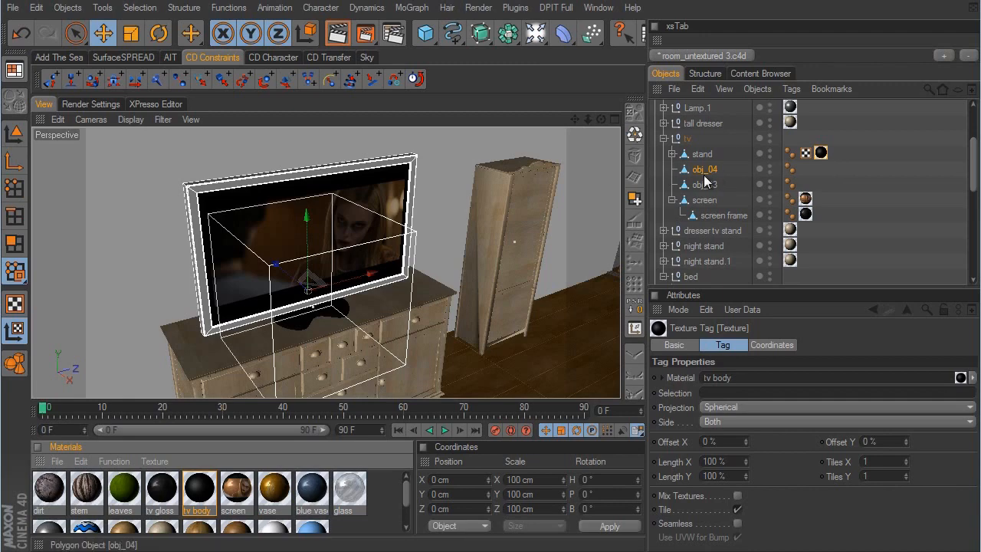
ctrl+drag(820, 152, 804, 185)
click(858, 207)
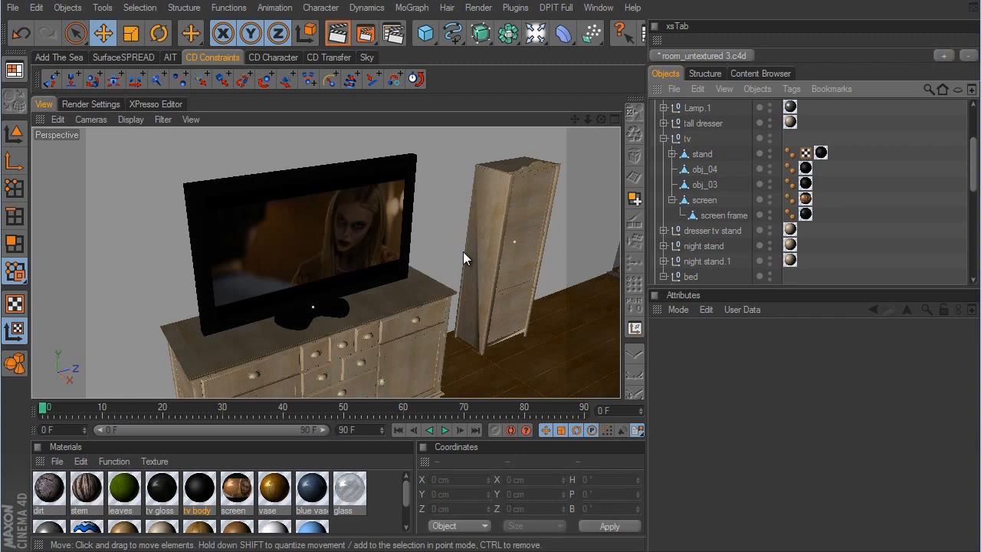
- Collapse the tv and bed groups and the whole Furniture group in the object list
click(664, 138)
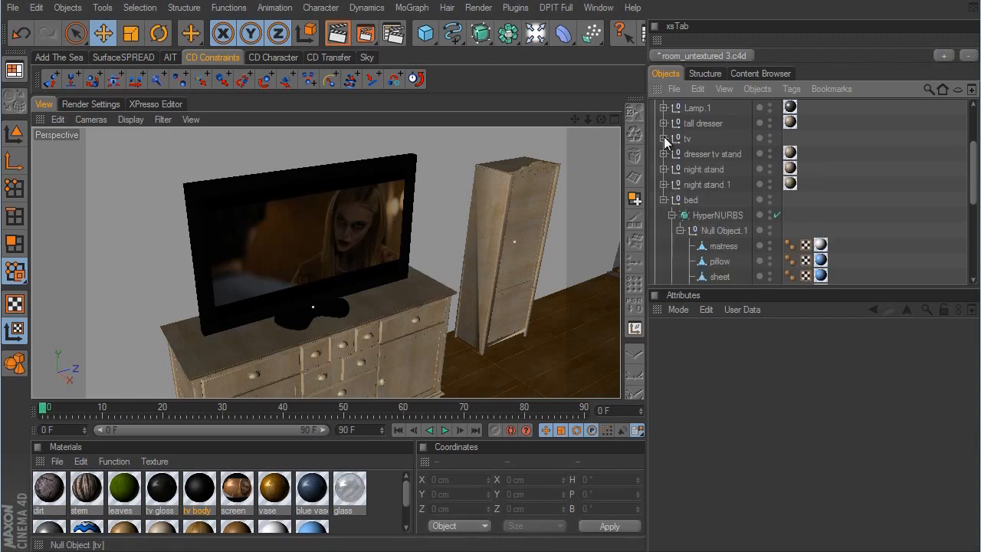
click(664, 199)
scroll(816, 208, up, 3)
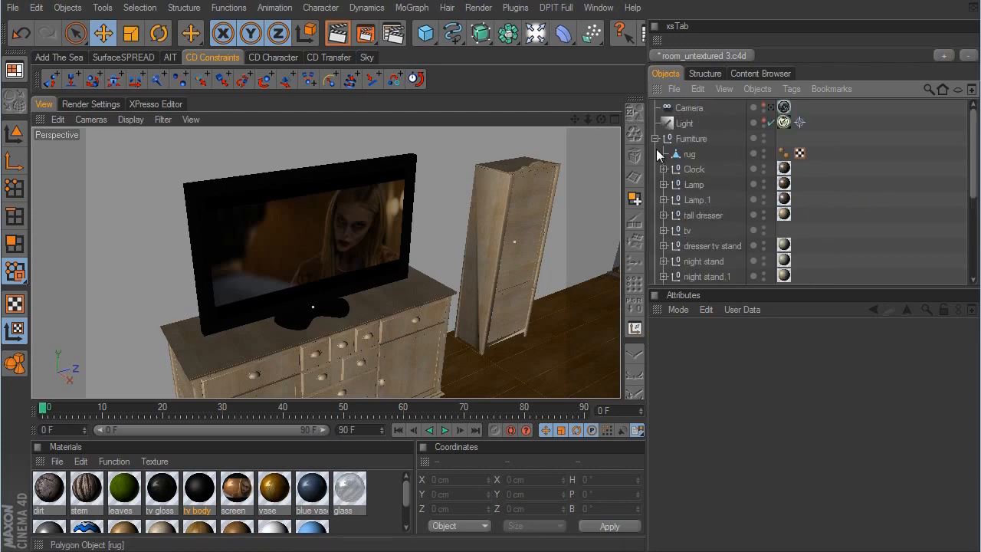
click(655, 139)
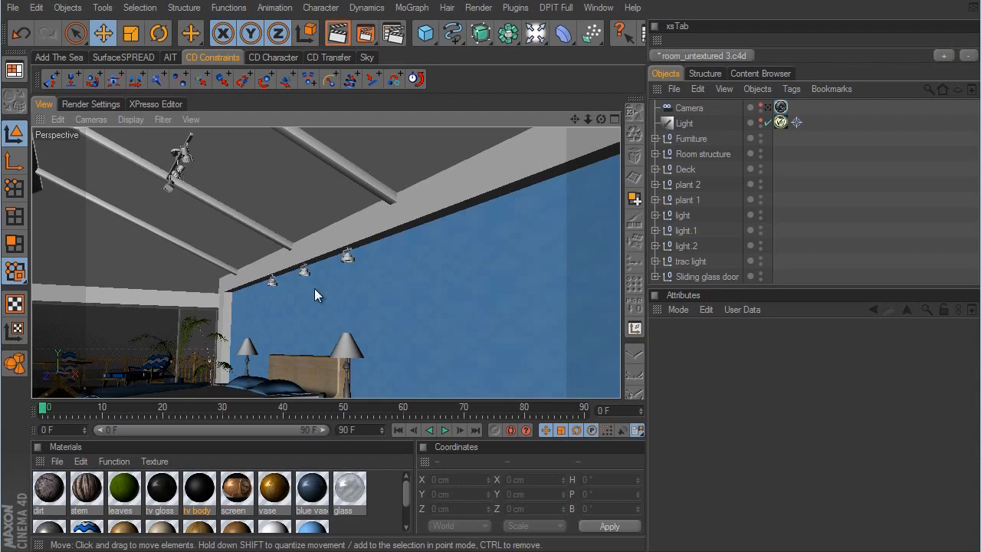
- Select the light group of the nearest ceiling spotlight above the blue wall and expand its parts
alt+right_drag(344, 310, 383, 282)
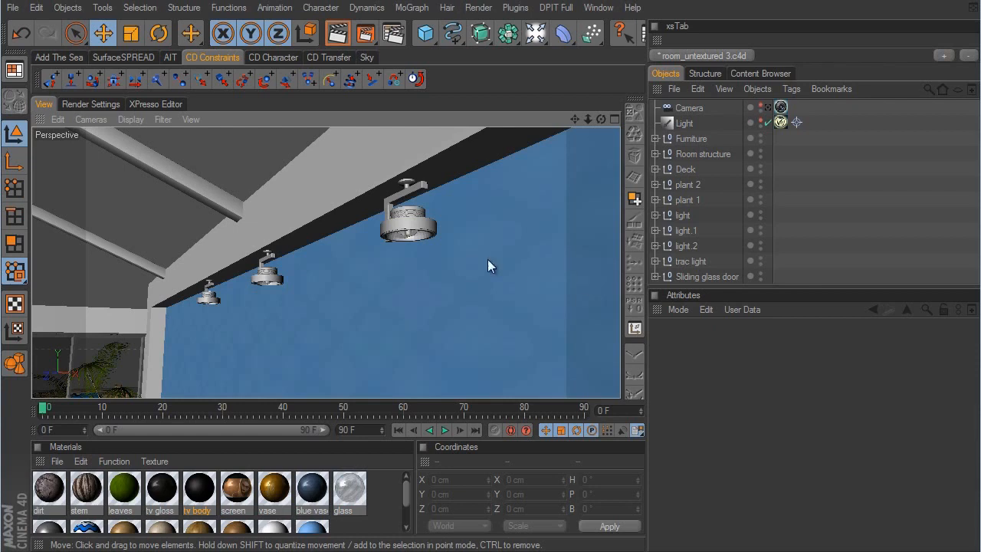
click(431, 225)
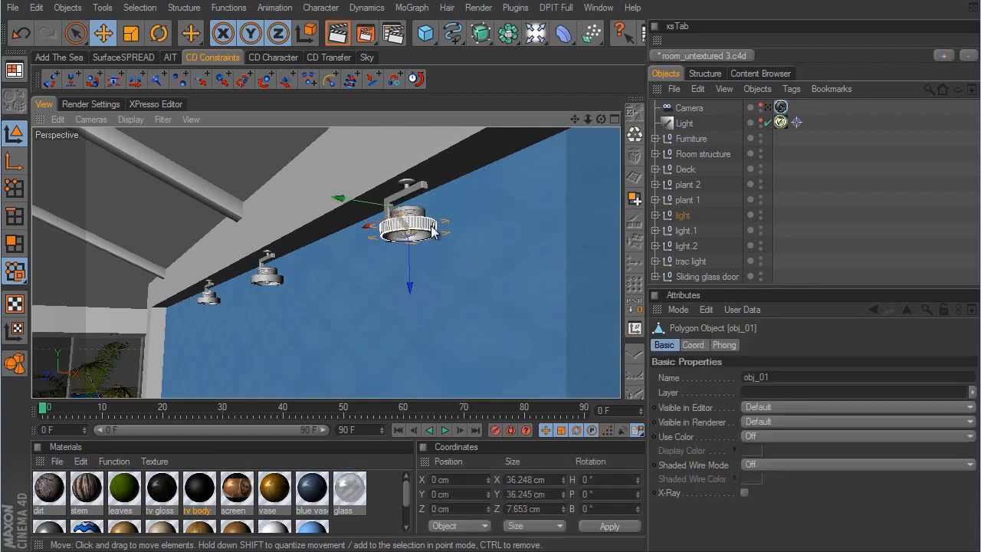
click(679, 215)
click(655, 214)
scroll(746, 165, down, 2)
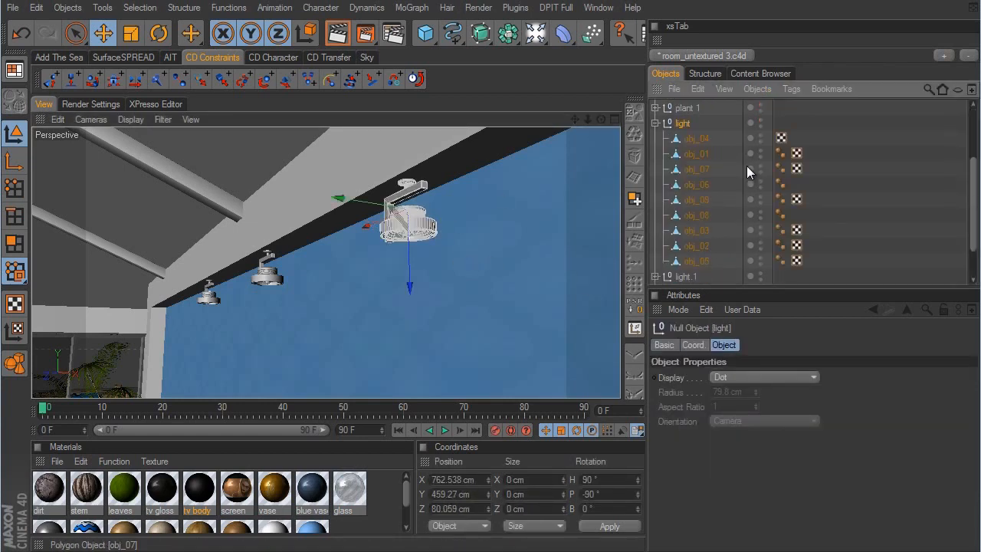
- Go through the spotlight's parts to identify its inner reflector bowl, select obj_04 and inspect it up close from below
click(702, 245)
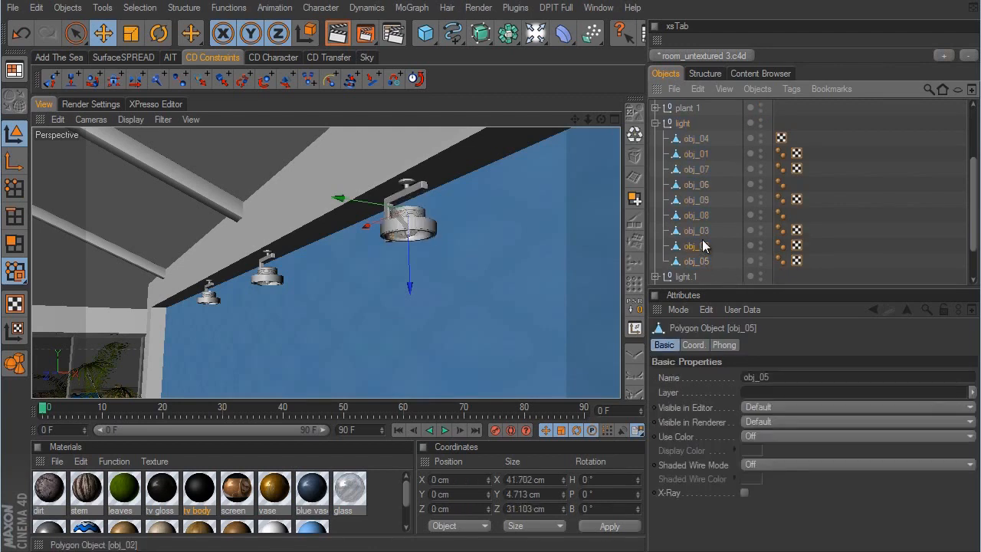
click(702, 230)
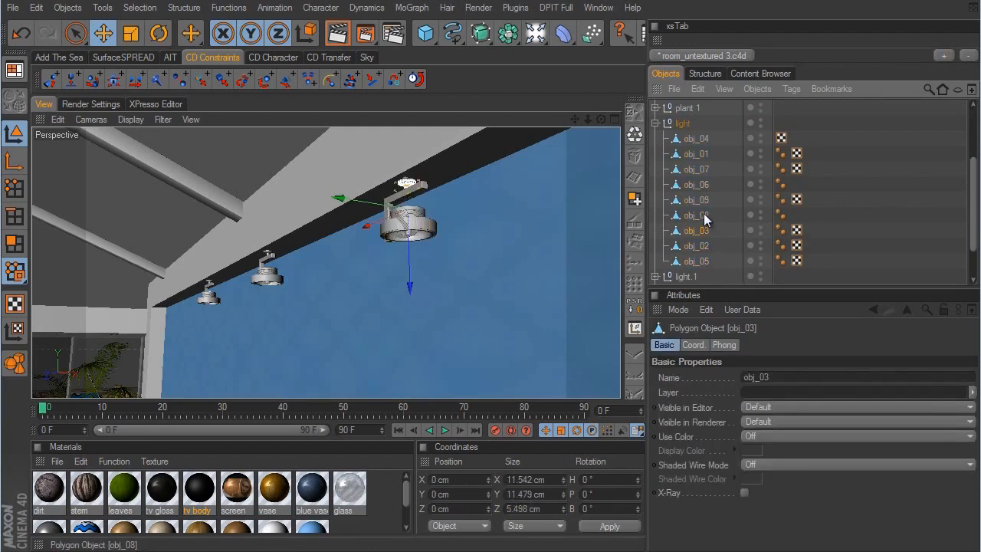
click(703, 216)
click(705, 201)
click(704, 185)
click(703, 175)
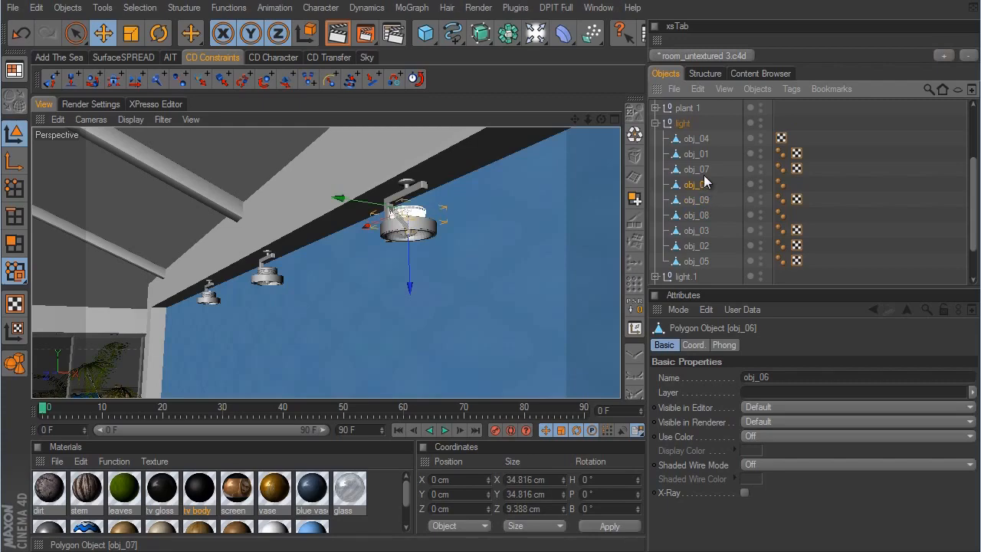
click(703, 154)
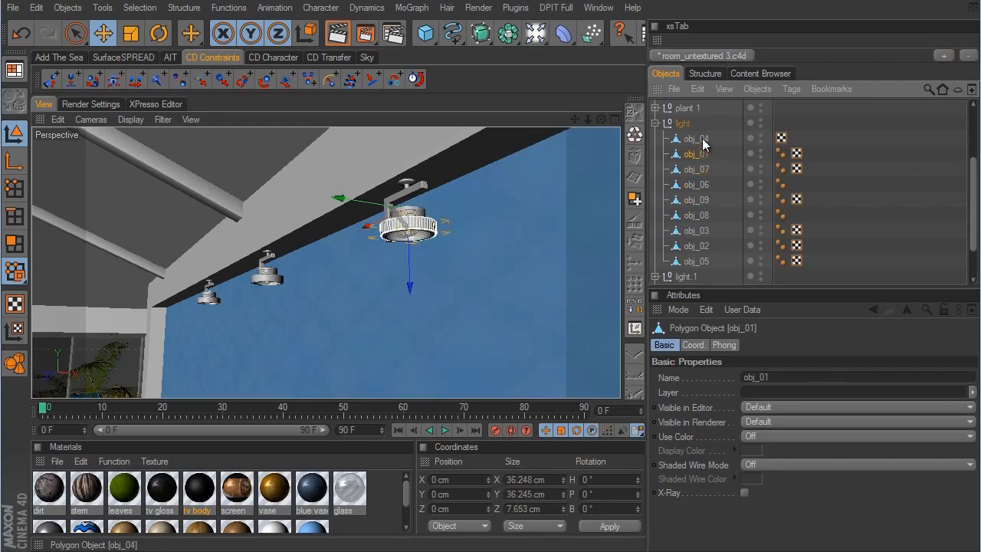
click(700, 139)
alt+drag(606, 196, 518, 215)
alt+middle_drag(517, 216, 573, 302)
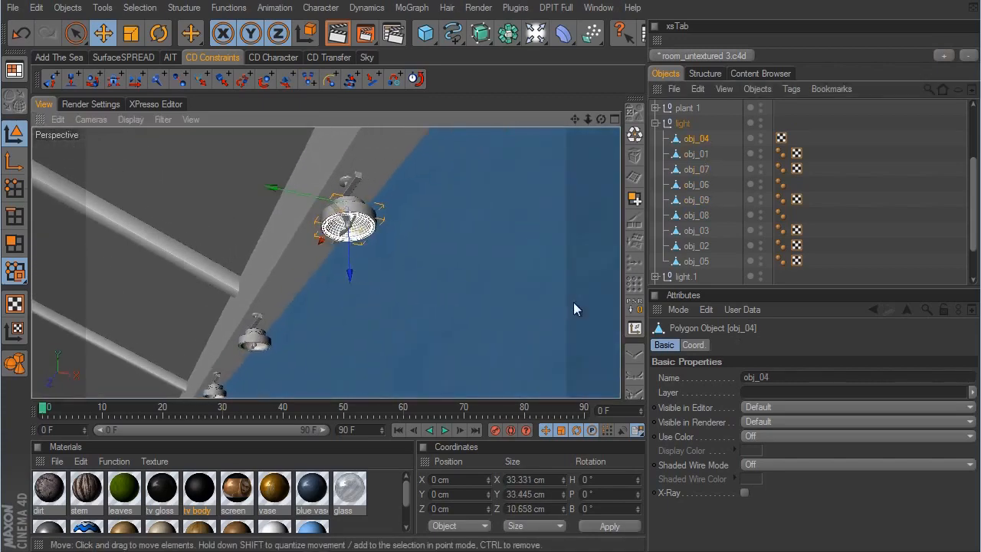
scroll(579, 303, up, 7)
alt+drag(578, 303, 573, 306)
alt+middle_drag(574, 306, 576, 304)
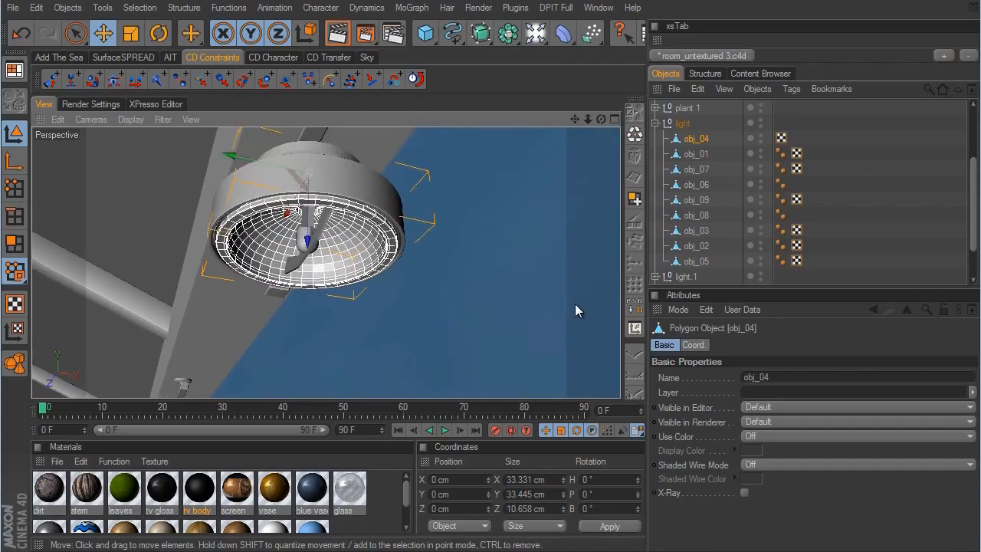
scroll(576, 303, up, 5)
alt+drag(577, 303, 573, 302)
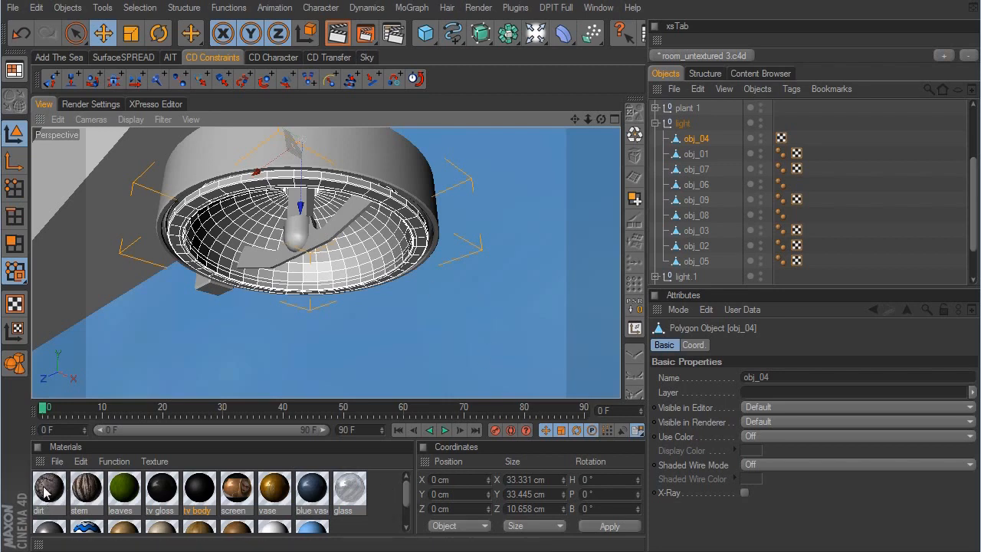
- Create a new VrayAdvancedMaterial and name it chrome
click(57, 462)
mouse_move(104, 528)
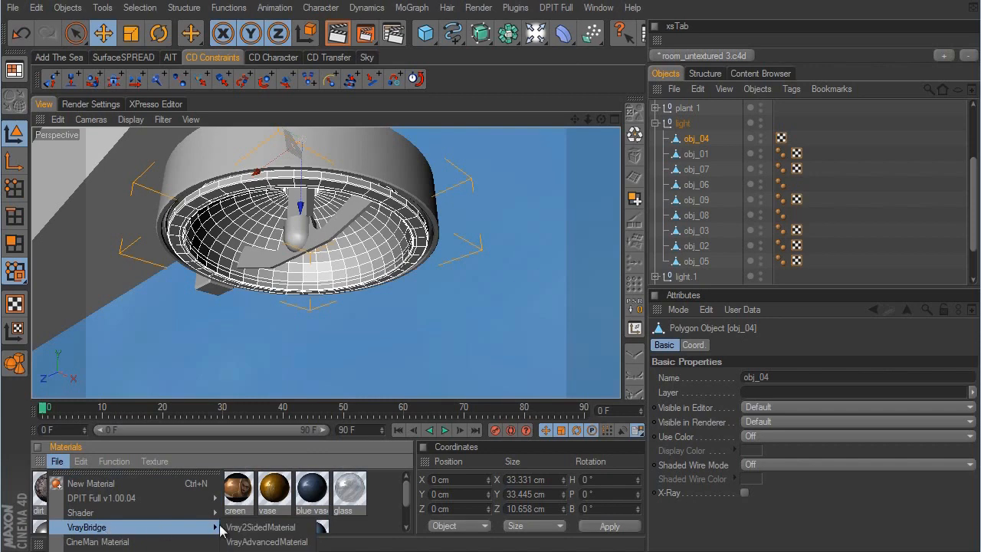
click(261, 542)
double_click(49, 487)
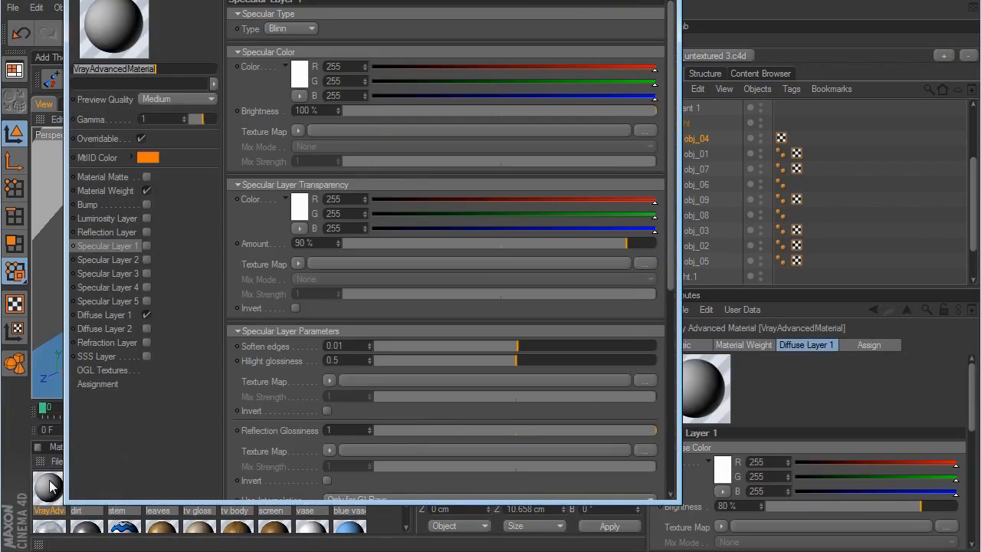
text(chrome)
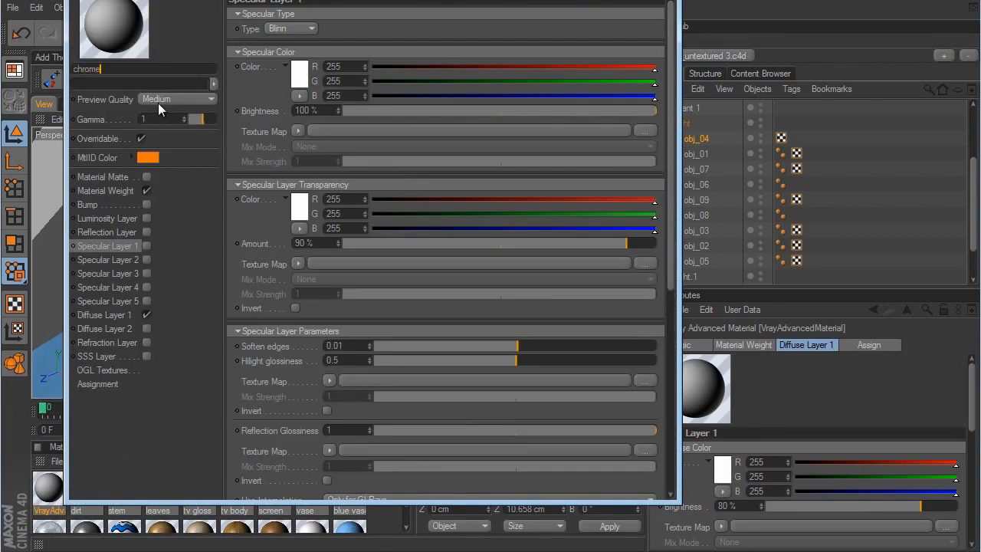
key(Return)
- Enable the chrome material's Reflection Layer and Specular Layer 1, with the specular layer's Trace Reflections turned off
click(147, 231)
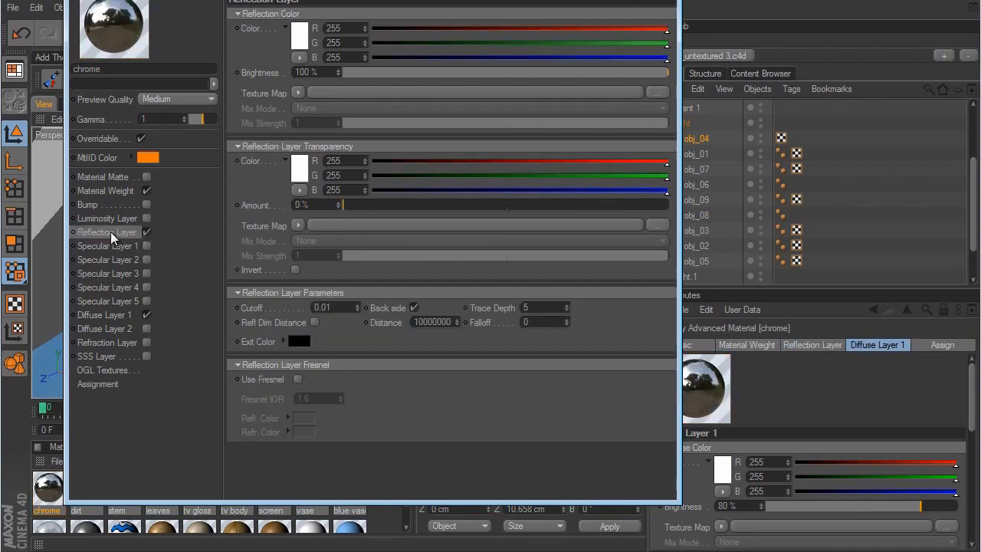
click(146, 246)
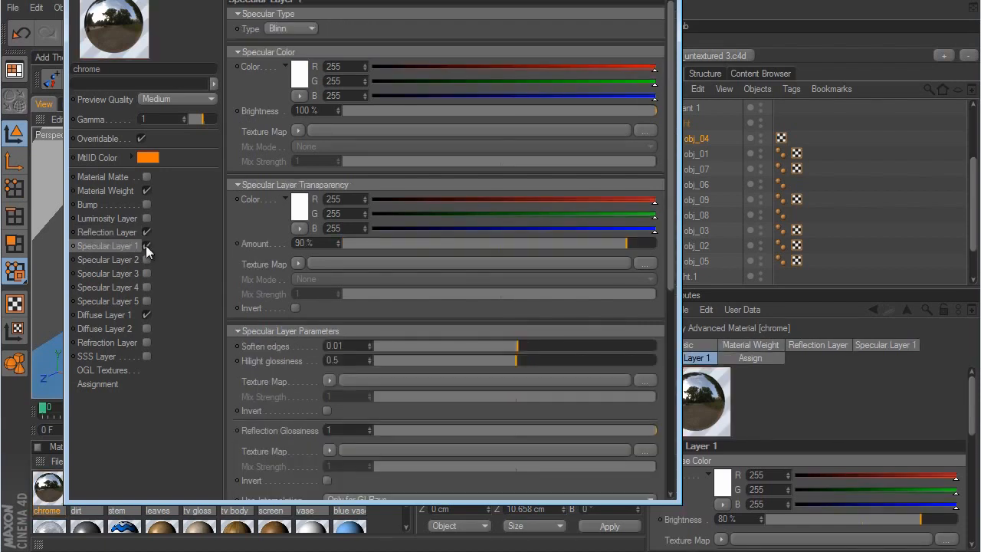
mouse_move(672, 276)
mouse_down()
mouse_move(669, 433)
mouse_move(525, 449)
mouse_up()
click(319, 320)
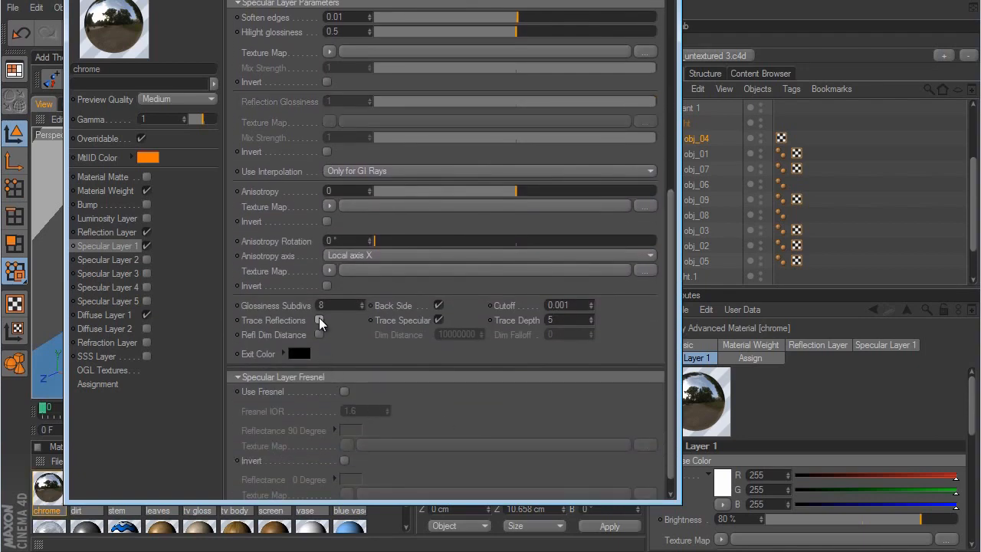
click(663, 0)
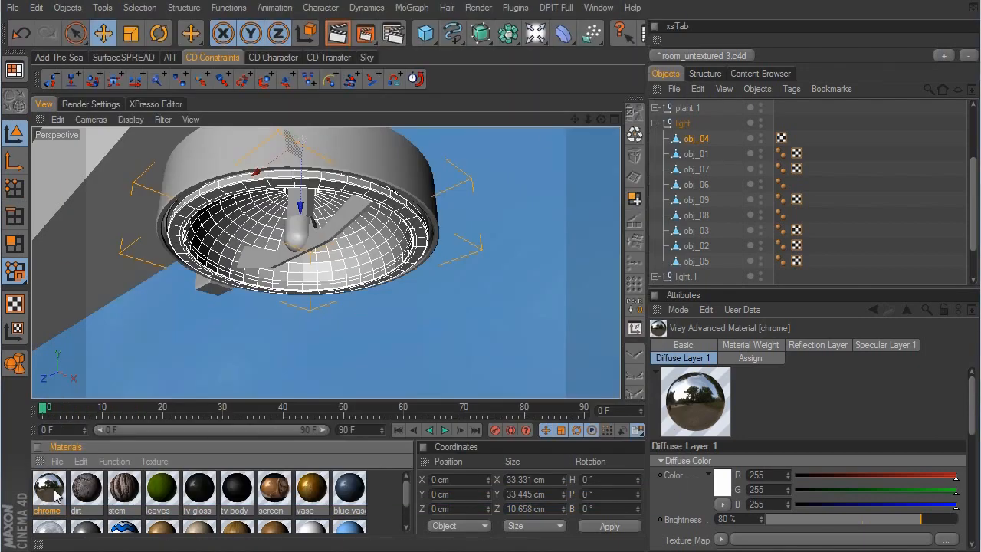
- Apply chrome to the spotlight's reflector, obj_04, and the metal material to its whole light group
drag(55, 496, 698, 146)
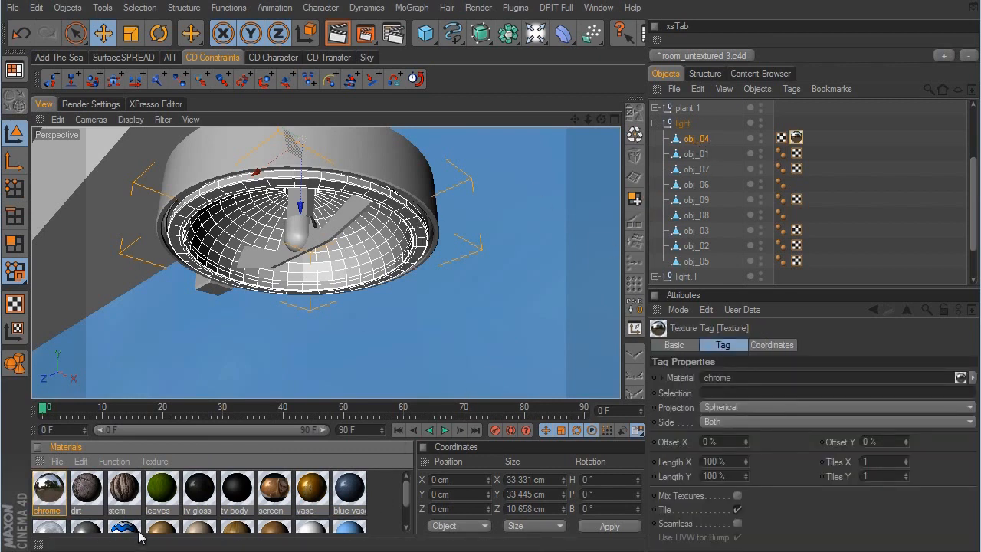
drag(409, 492, 407, 506)
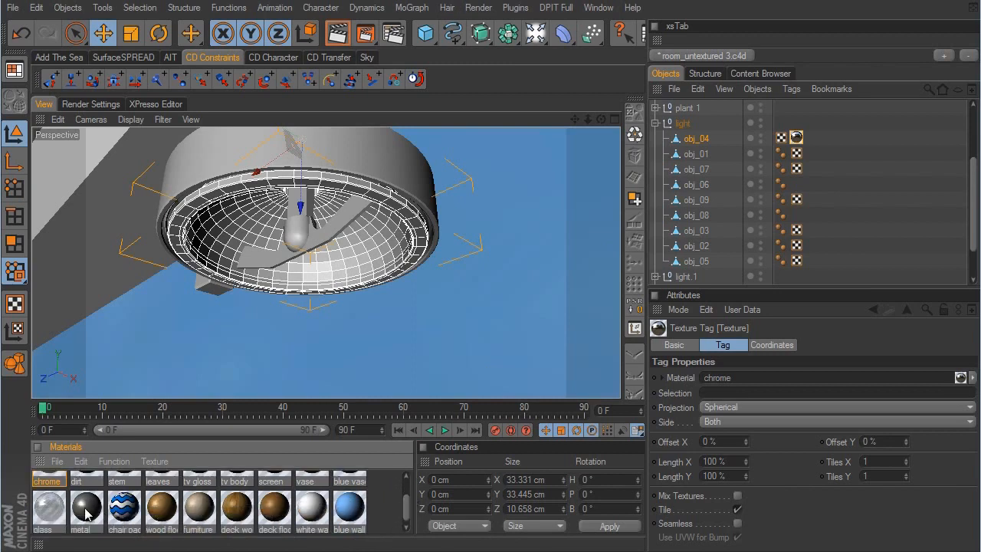
drag(86, 514, 686, 127)
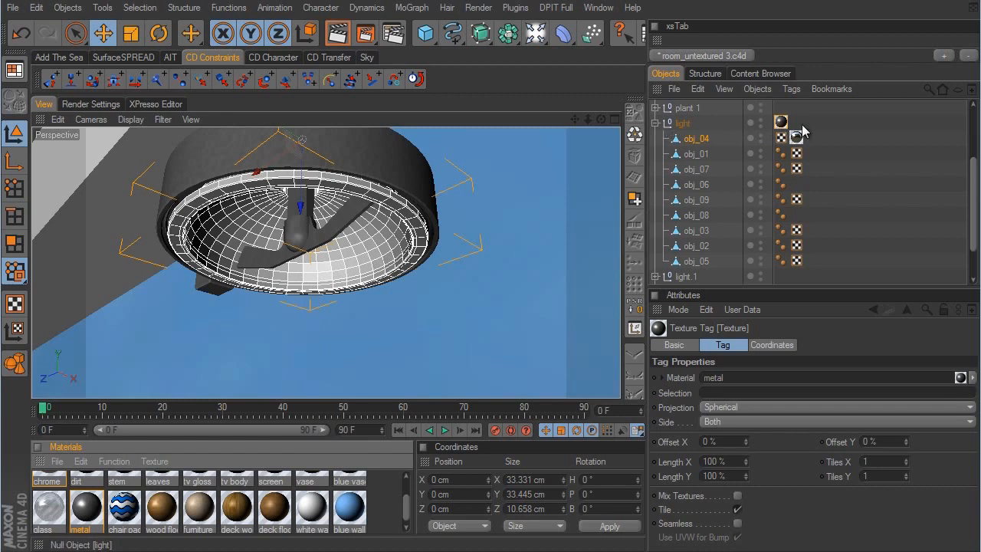
- Collapse the light group and copy its metal texture tag to light.1 and light.2
click(655, 123)
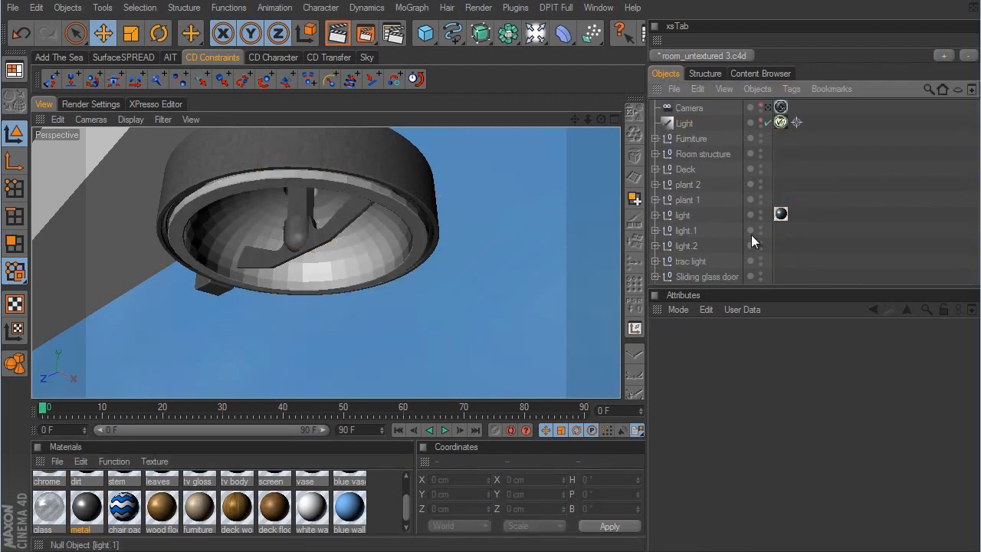
click(780, 215)
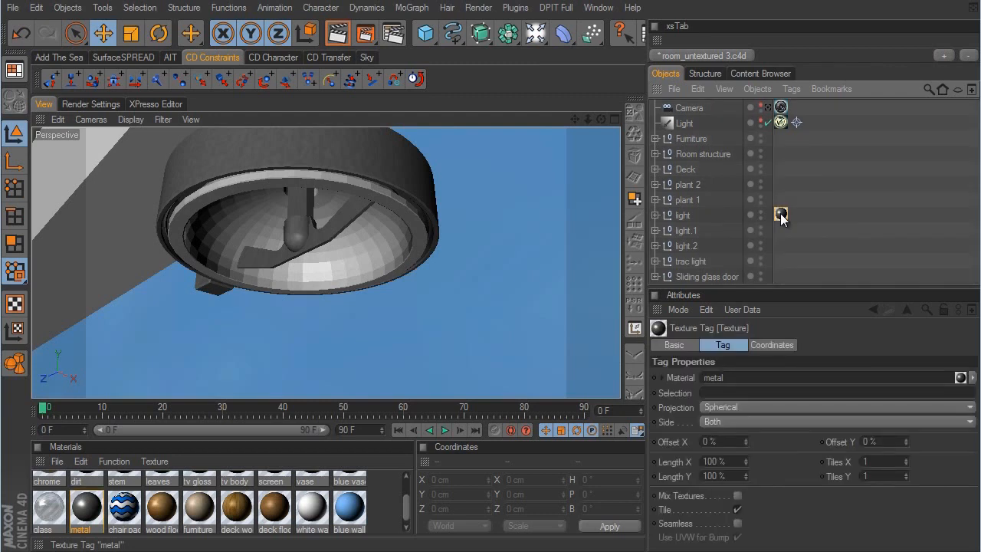
ctrl+drag(780, 214, 780, 246)
- Expand light.1 and light.2, apply chrome to obj_04 in each of them, and collapse light.1
click(656, 230)
scroll(713, 192, down, 5)
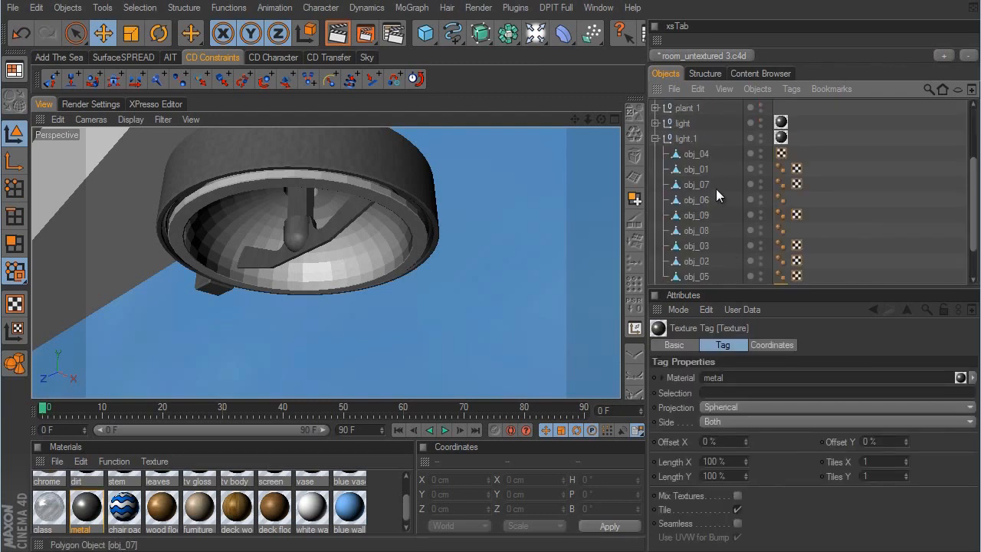
click(655, 246)
scroll(737, 209, down, 3)
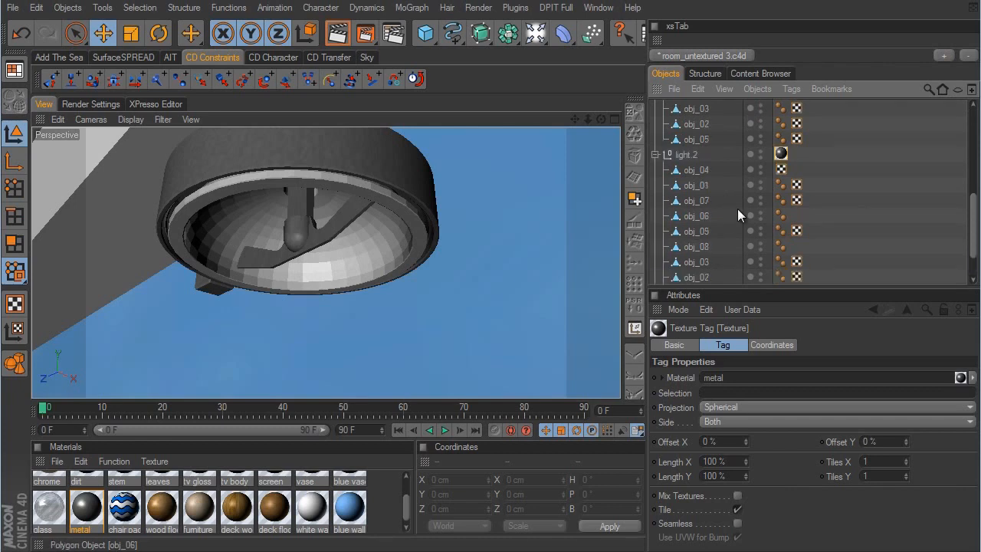
drag(408, 514, 406, 494)
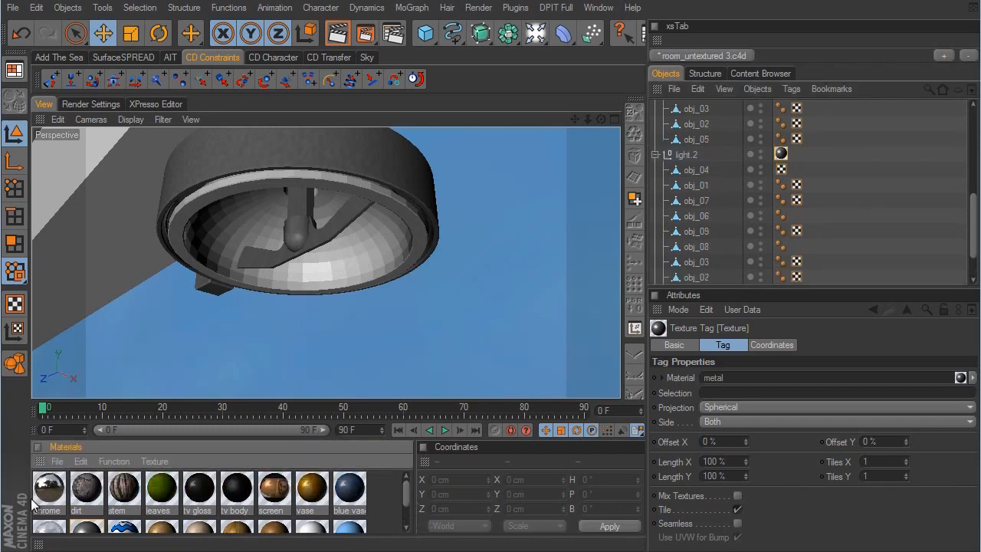
drag(50, 488, 711, 171)
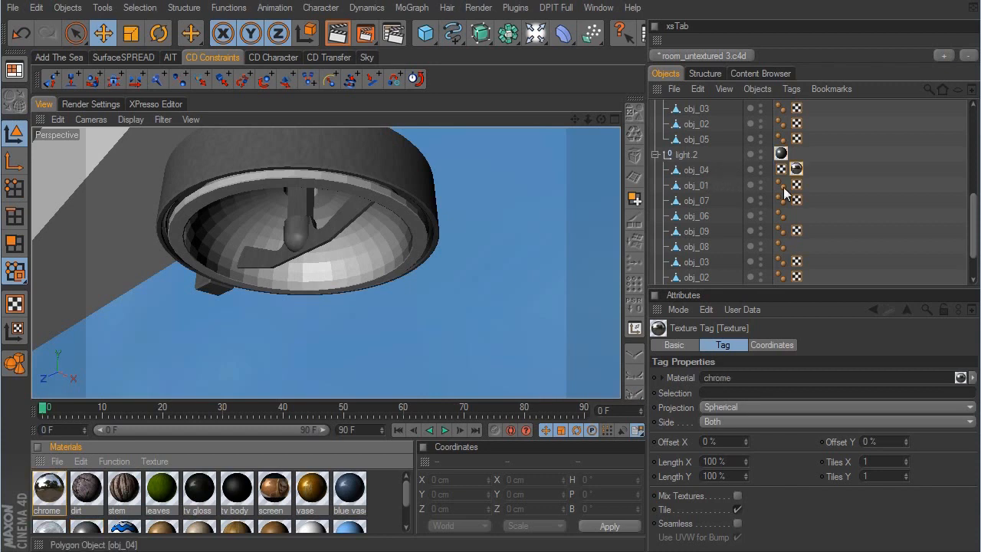
scroll(834, 206, up, 2)
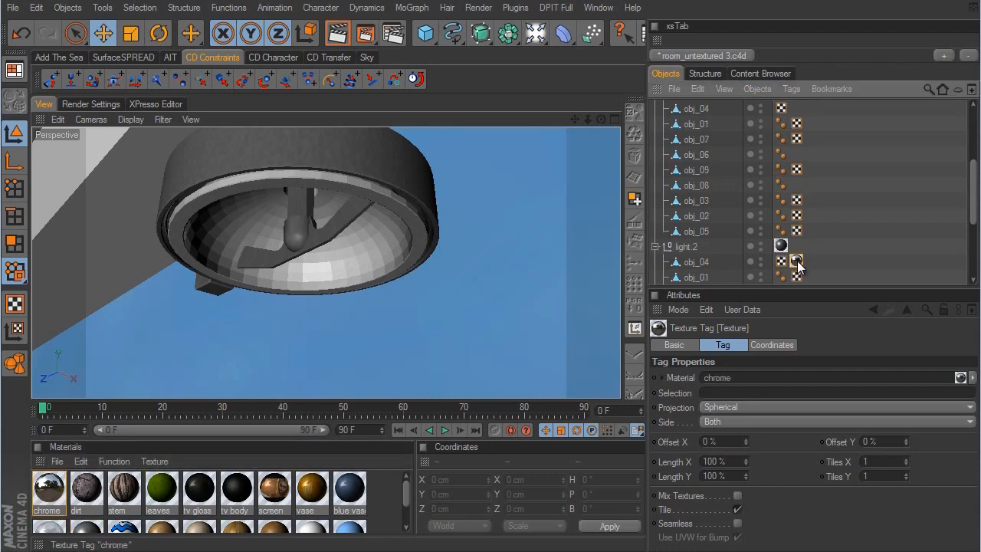
ctrl+drag(796, 261, 797, 111)
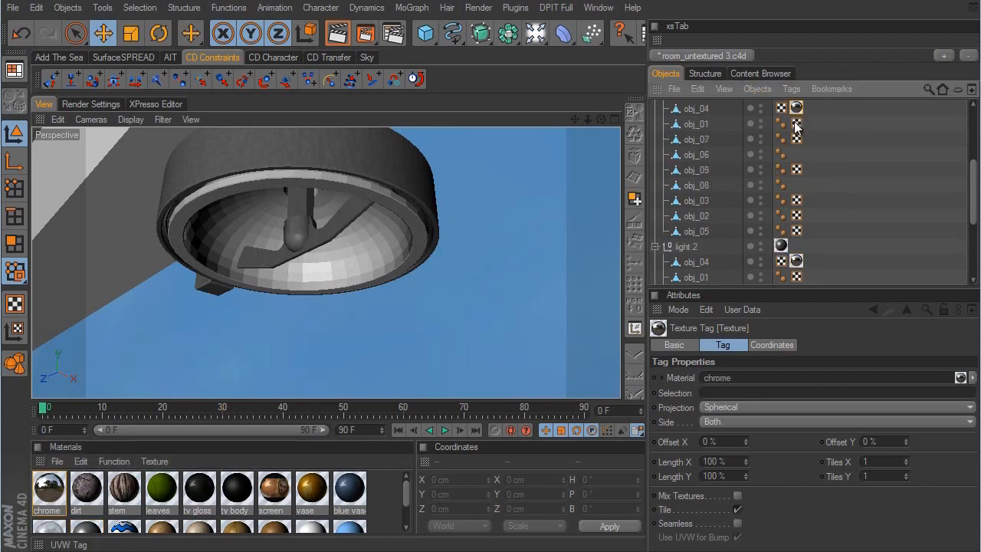
scroll(848, 160, up, 2)
click(655, 184)
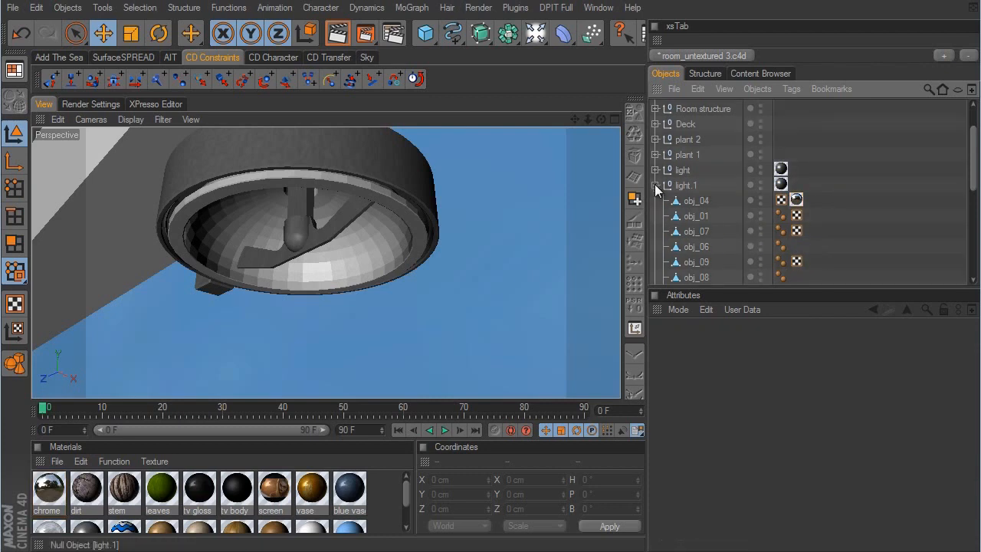
- Collapse the light.2 group in the object hierarchy
click(655, 200)
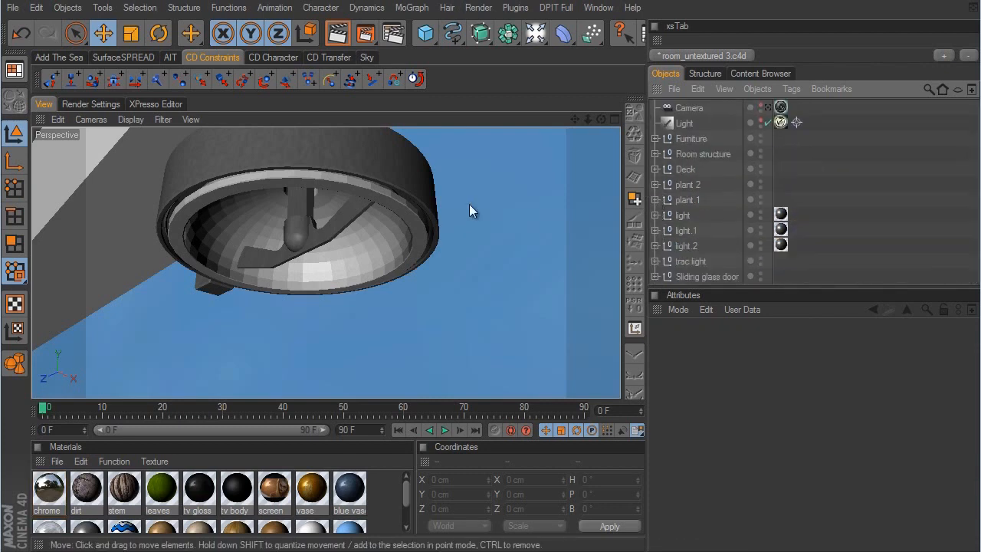
- Select the rug on the floor between the dresser and the bed, and expand the Furniture group to locate it in the hierarchy
mouse_move(468, 204)
alt+right_down()
mouse_move(543, 305)
mouse_move(475, 200)
alt+right_up()
alt+right_drag(580, 338, 569, 320)
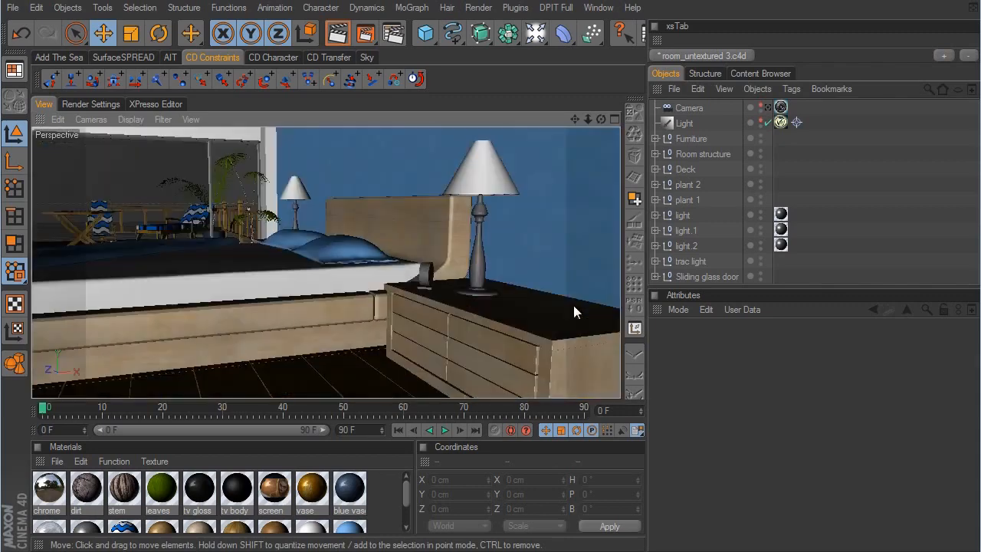
mouse_move(573, 305)
alt+mouse_down()
mouse_move(492, 302)
mouse_move(416, 205)
mouse_move(356, 245)
mouse_move(578, 298)
alt+mouse_up()
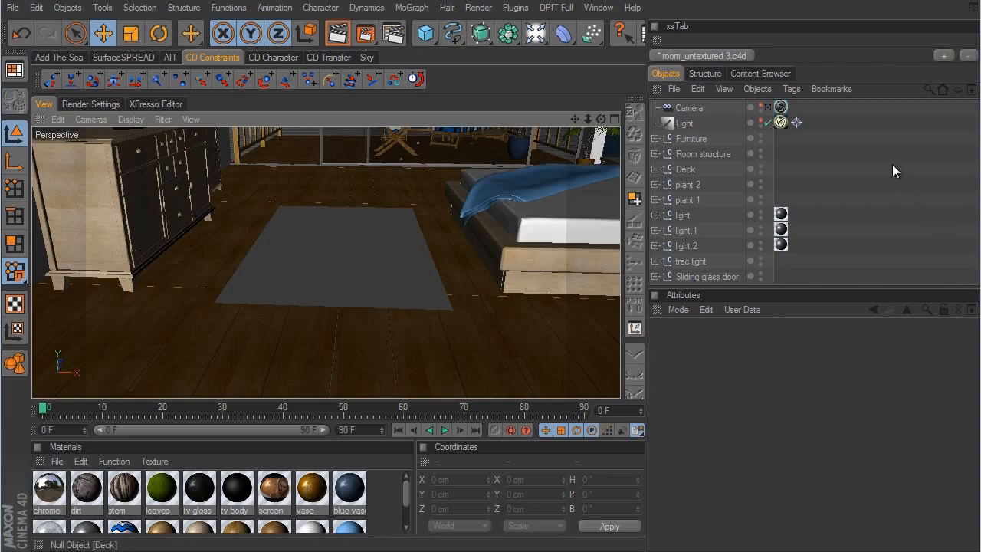
click(374, 259)
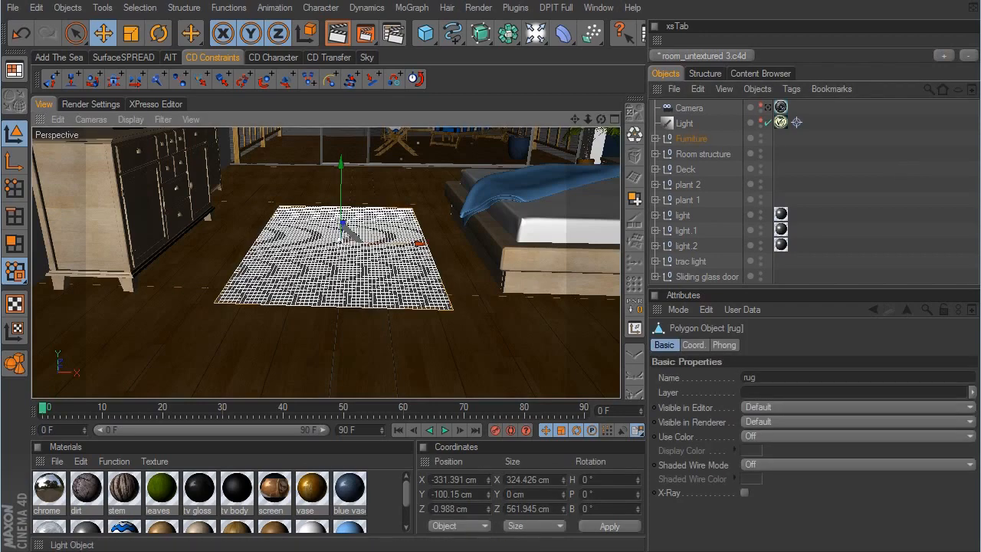
click(655, 139)
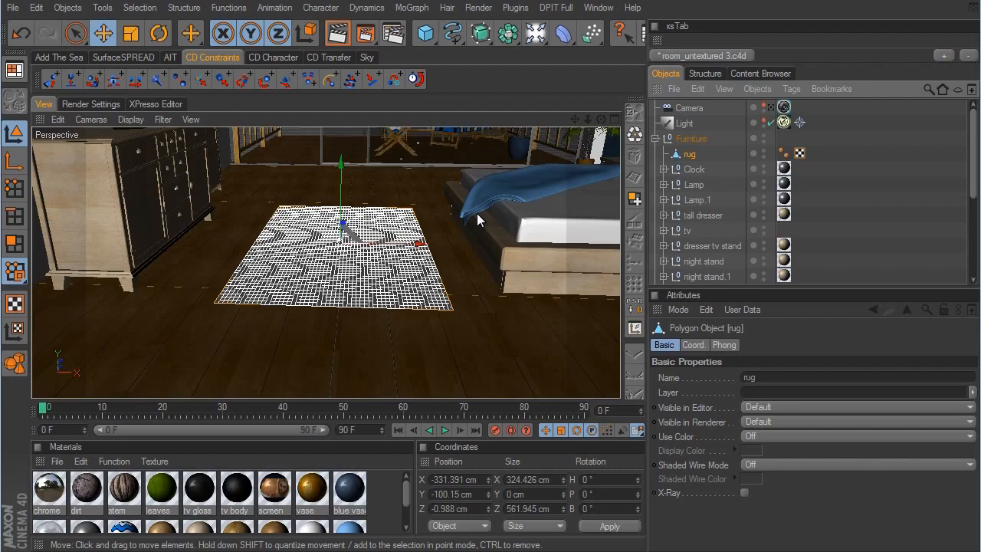
alt+drag(476, 220, 577, 308)
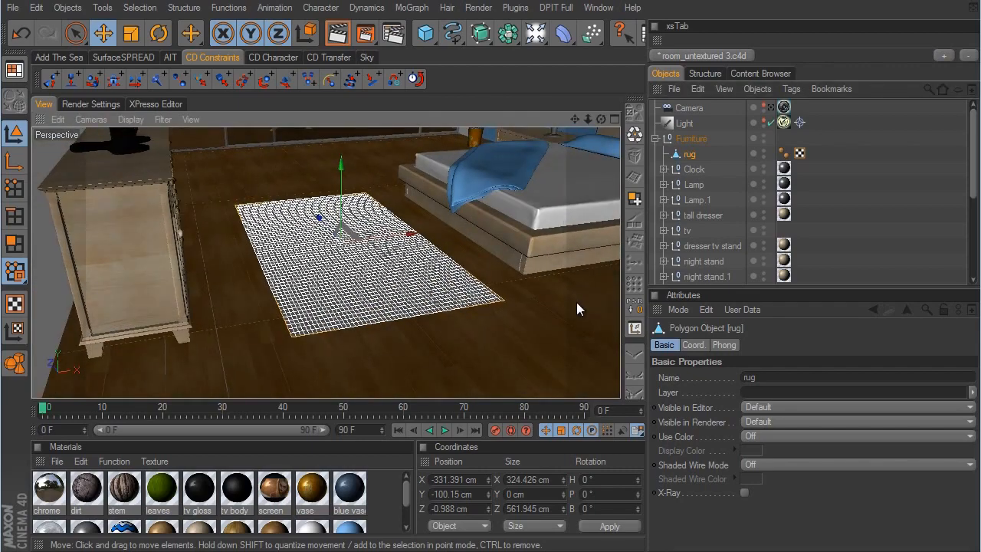
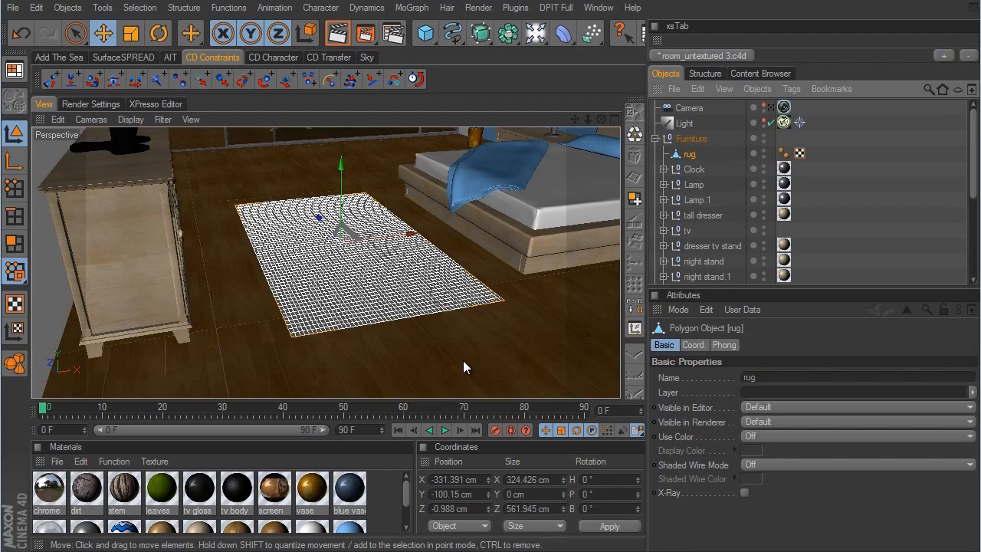
- Apply the chair padding material to the rug on the floor beside the bed
alt+drag(469, 346, 573, 303)
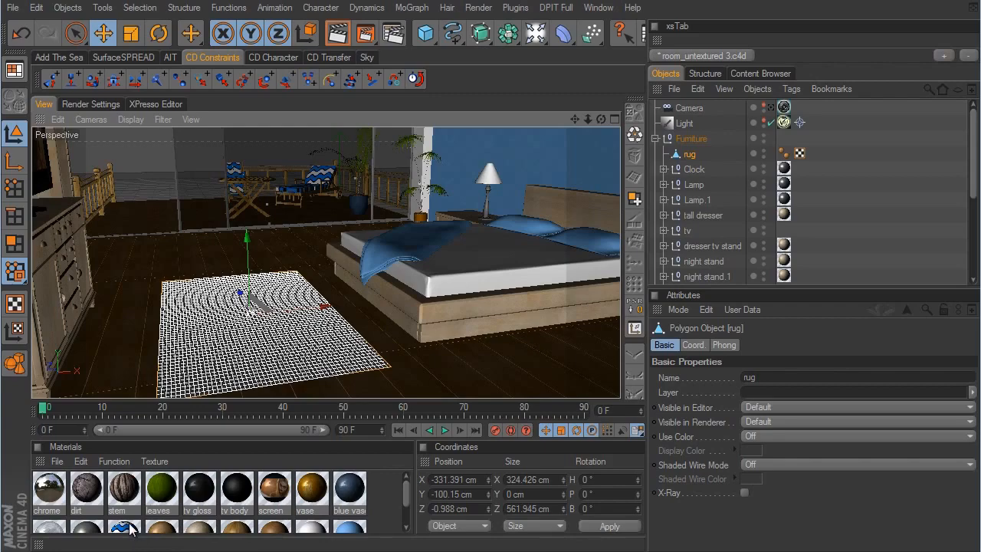
mouse_move(130, 527)
mouse_down()
mouse_move(230, 526)
mouse_move(700, 184)
mouse_move(686, 156)
mouse_up()
alt+drag(459, 256, 598, 348)
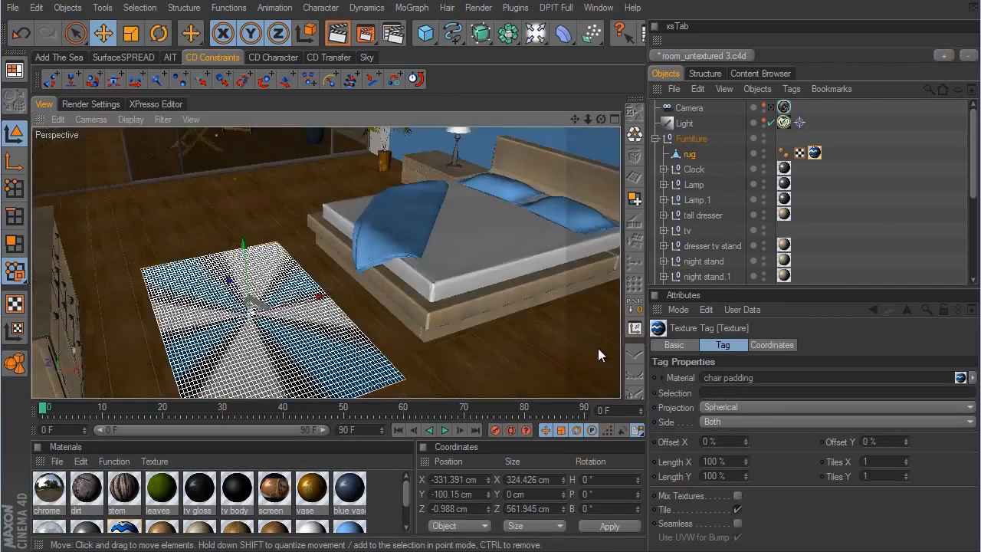
- Set the projection of the rug's chair padding texture to Flat
alt+right_drag(413, 268, 468, 285)
alt+drag(468, 285, 577, 298)
alt+right_drag(579, 302, 601, 301)
alt+drag(601, 302, 574, 305)
alt+middle_drag(575, 305, 557, 382)
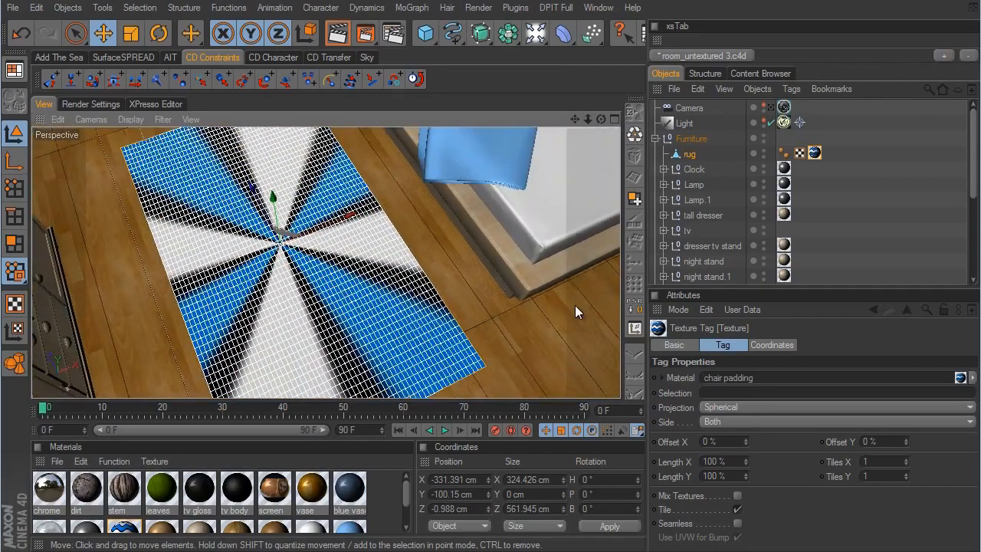
click(730, 406)
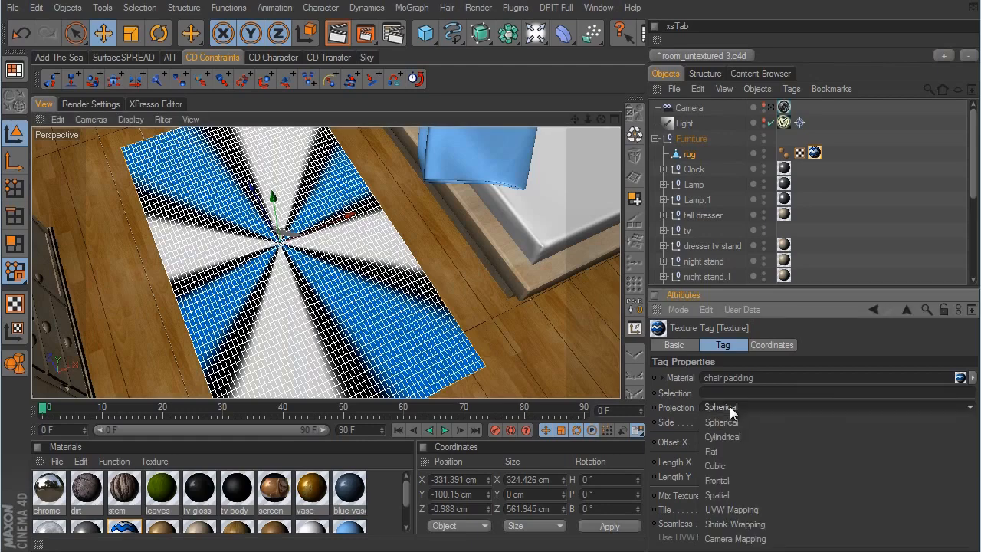
click(728, 451)
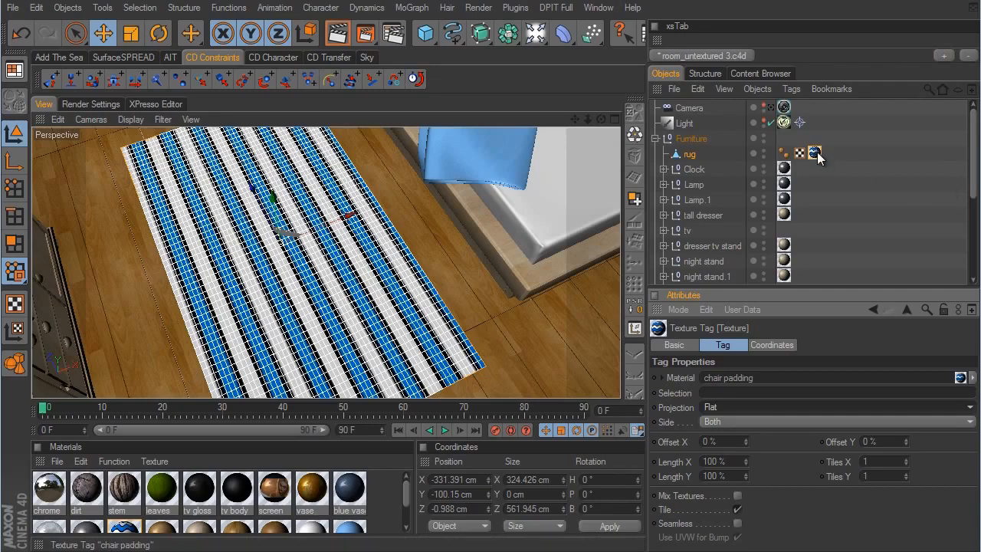
- Rotate the rug's texture axis to a pitch of 90° so the wave pattern lies flat on the rug
click(694, 153)
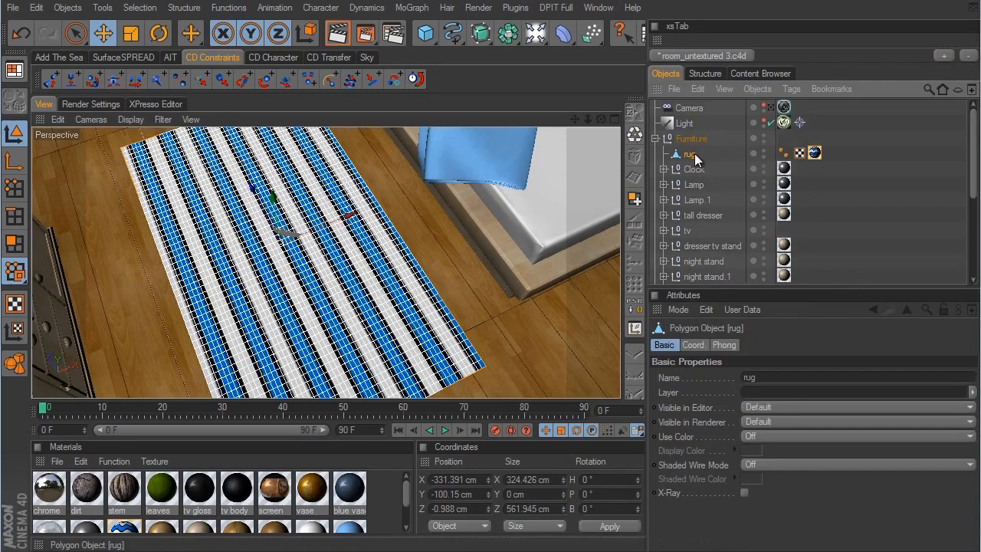
click(16, 329)
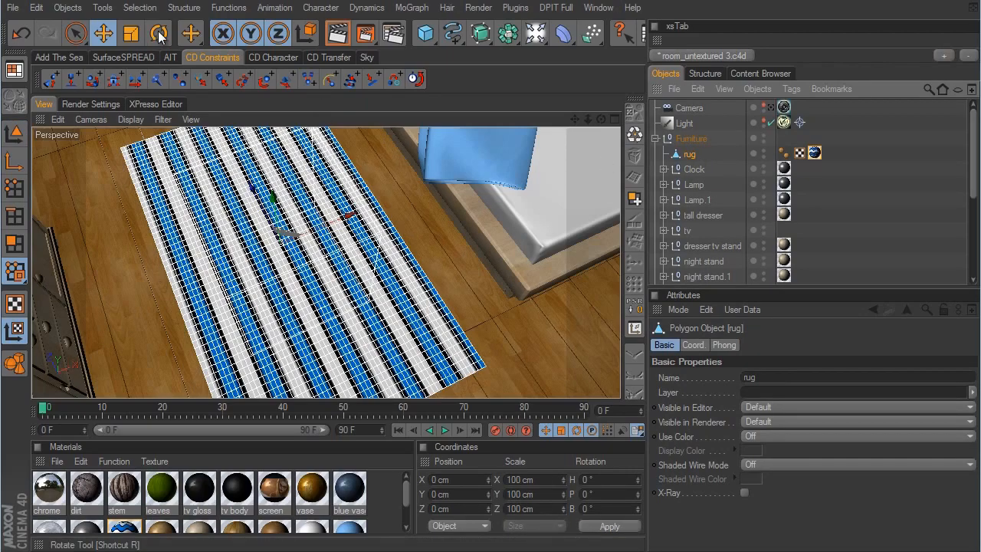
click(158, 34)
alt+drag(575, 300, 596, 302)
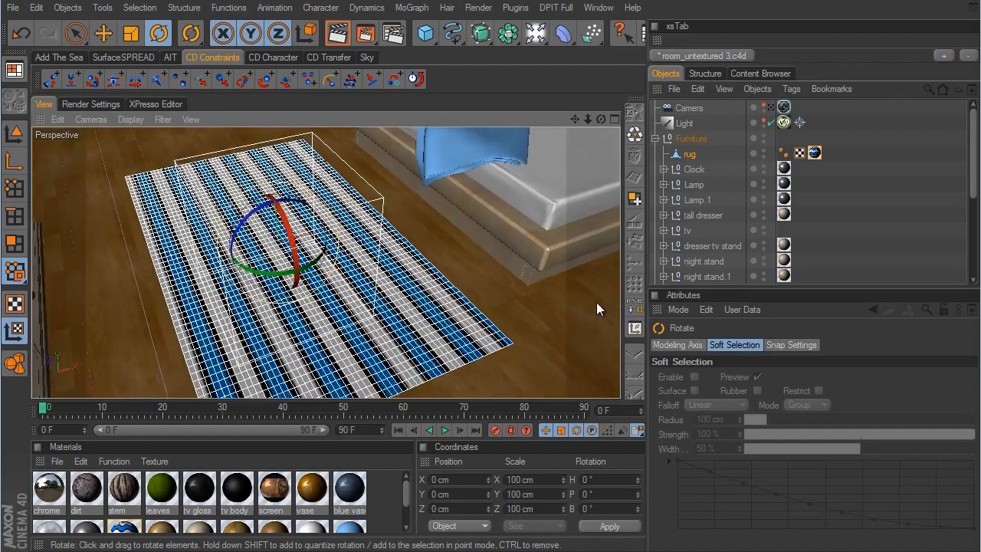
drag(273, 278, 338, 248)
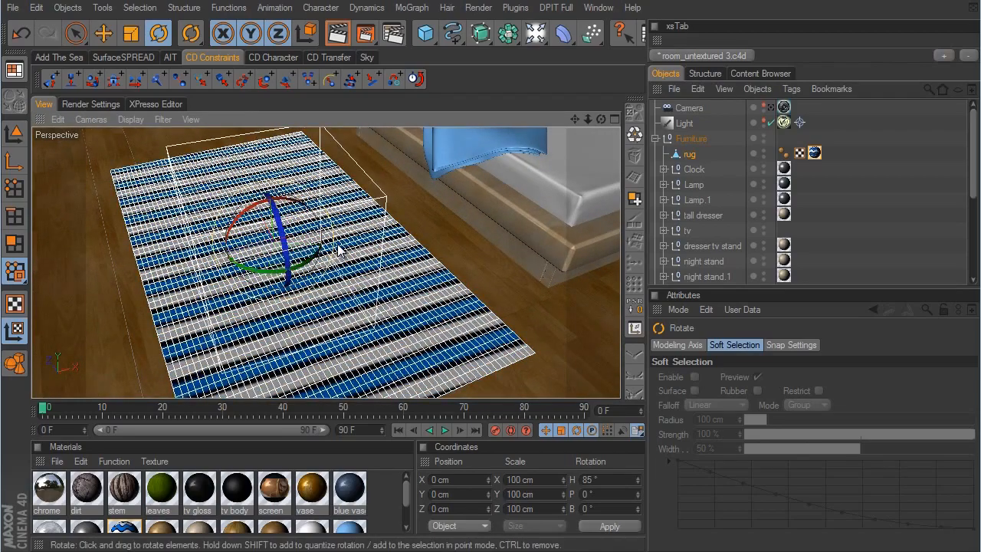
key(ctrl+z)
drag(277, 223, 291, 264)
drag(293, 273, 298, 295)
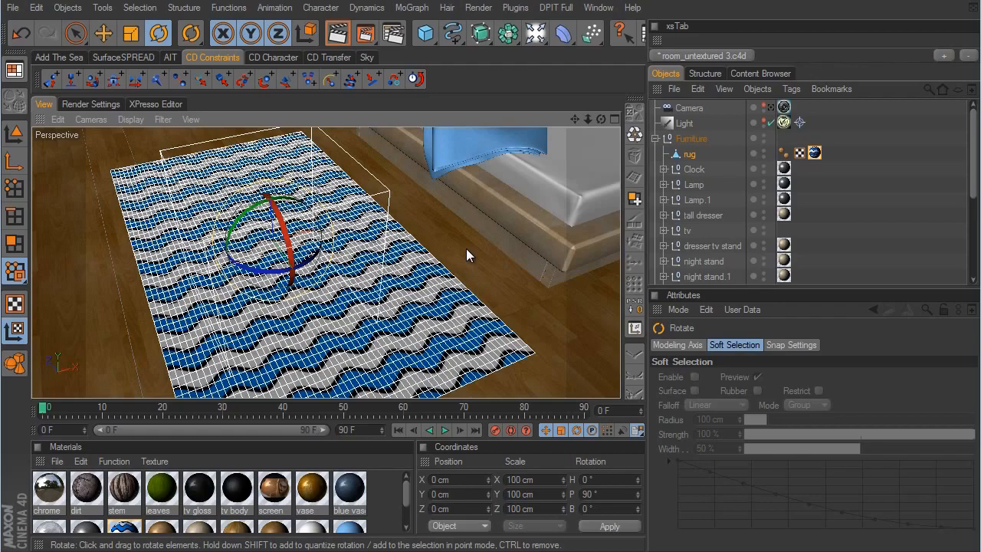
- Scale the rug's texture projection up uniformly to about 252 cm to enlarge the wave pattern
click(131, 33)
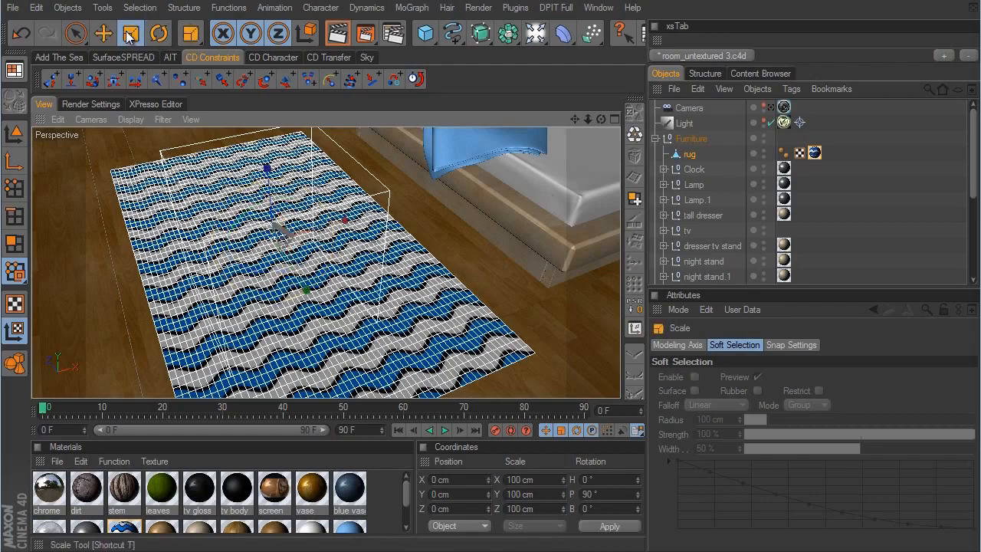
drag(438, 203, 443, 204)
drag(587, 304, 567, 302)
alt+middle_drag(446, 212, 575, 305)
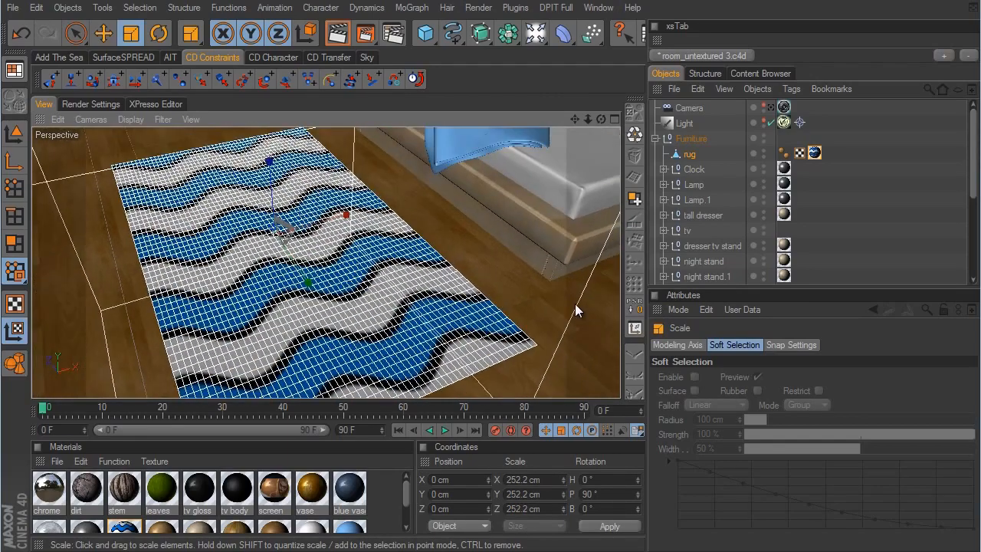
alt+right_drag(576, 304, 567, 305)
- Rotate the rug's texture axis to a bank of -90° so the waves run along the rug's length
click(159, 33)
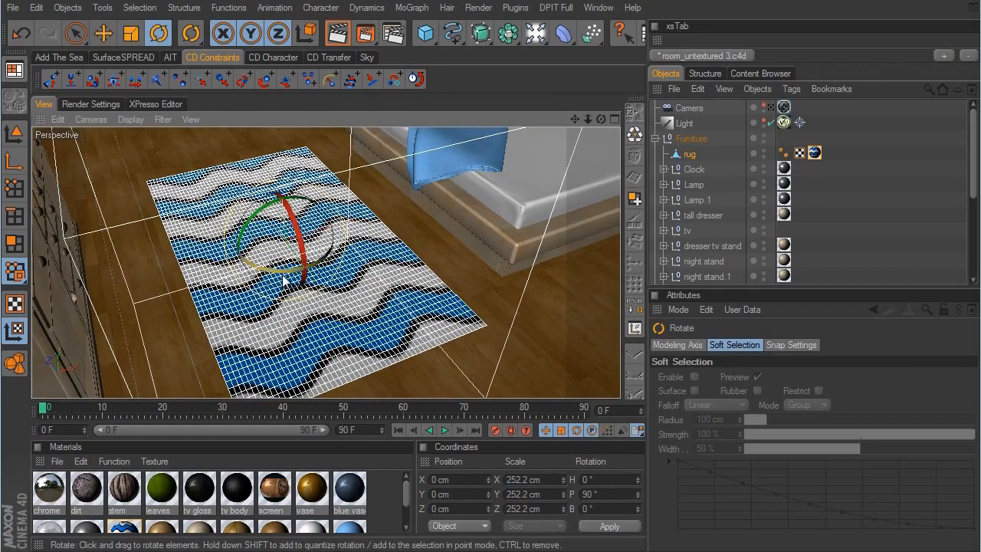
drag(281, 269, 190, 242)
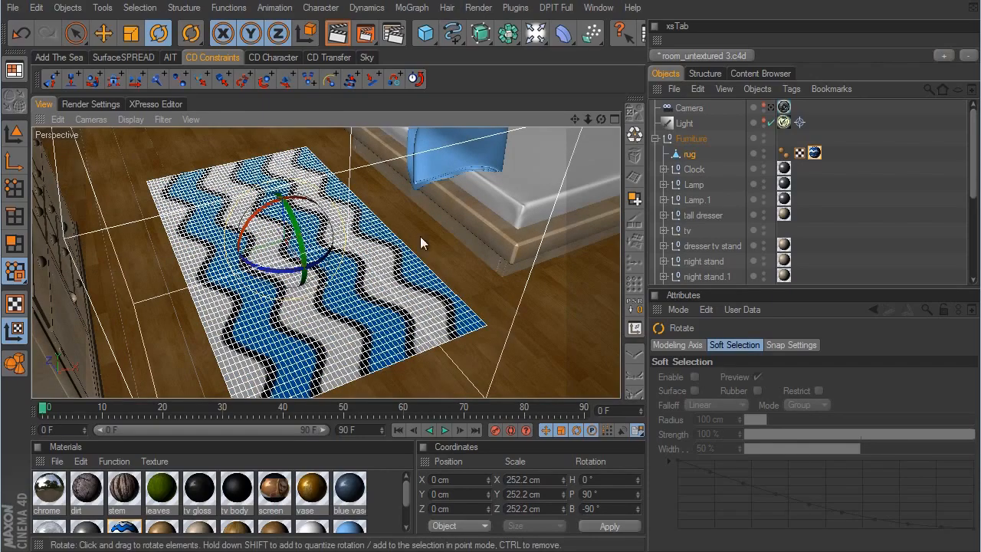
alt+drag(568, 298, 585, 305)
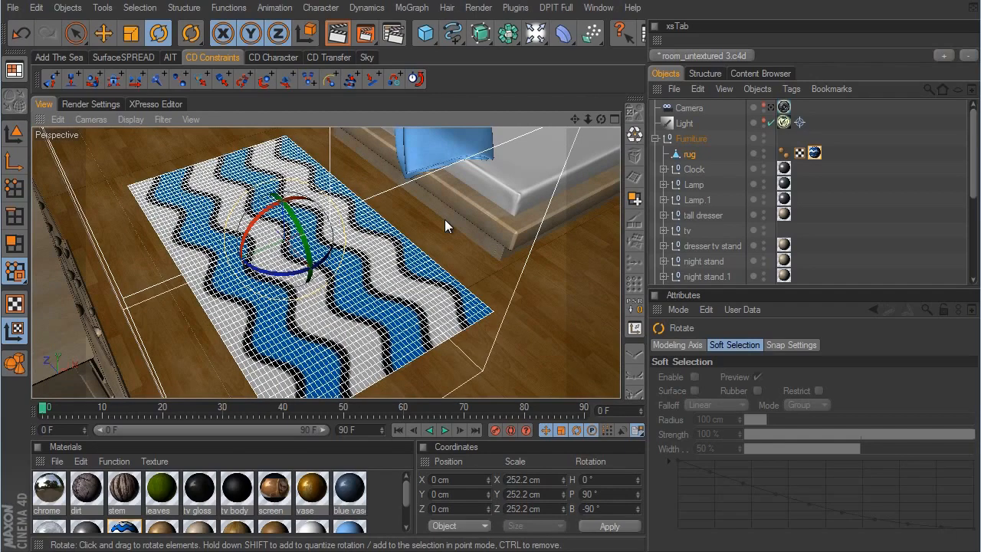
- Return to model editing with the Move tool and add a Hair object to the rug
click(14, 133)
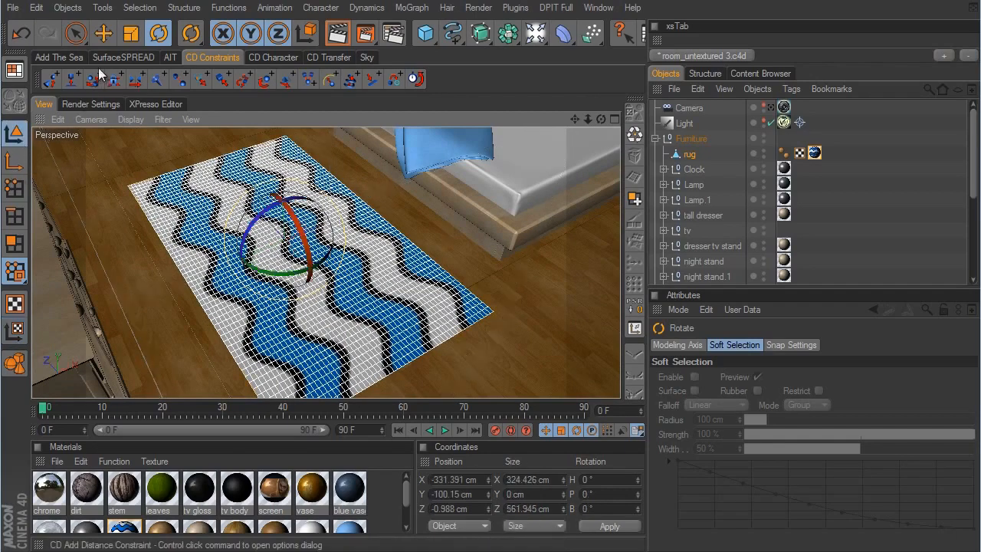
click(104, 34)
click(695, 153)
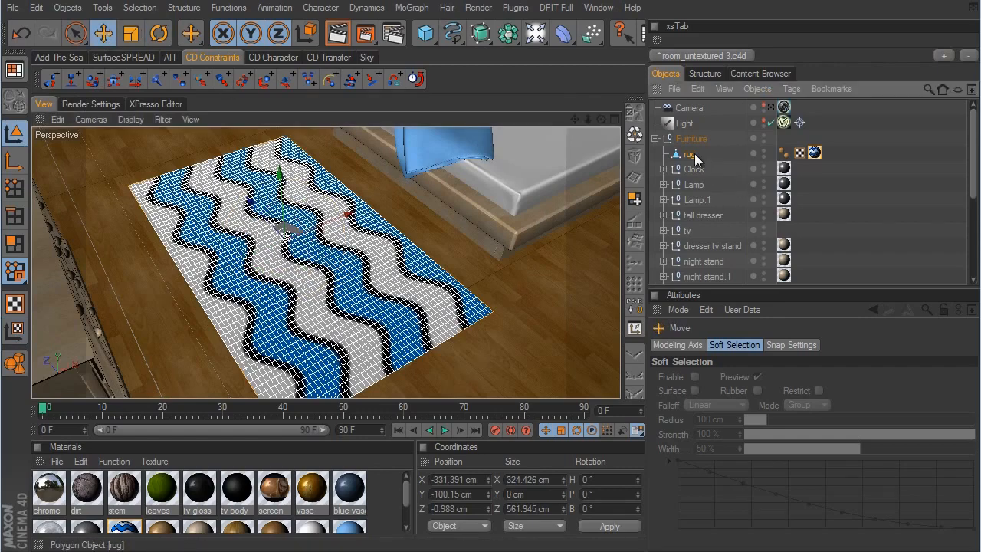
click(446, 8)
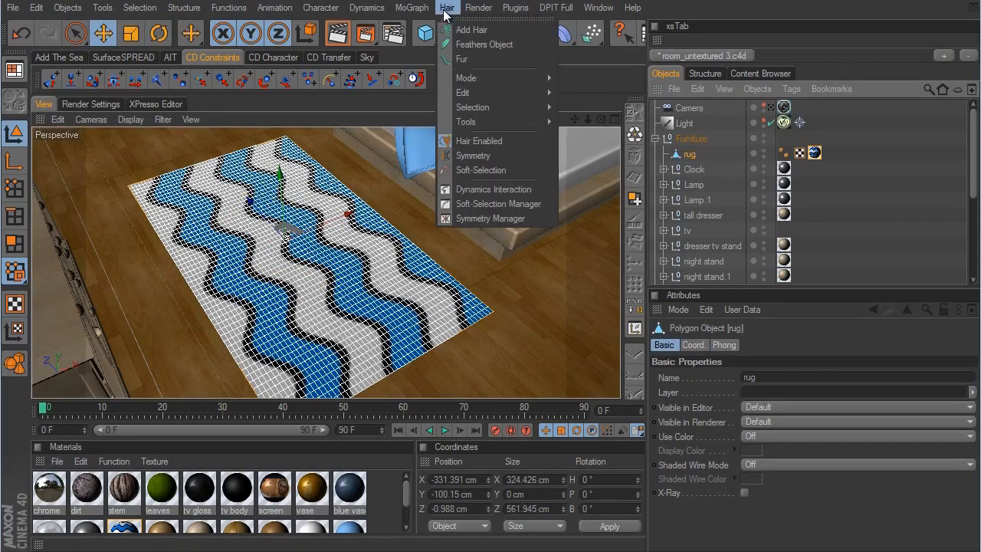
click(473, 30)
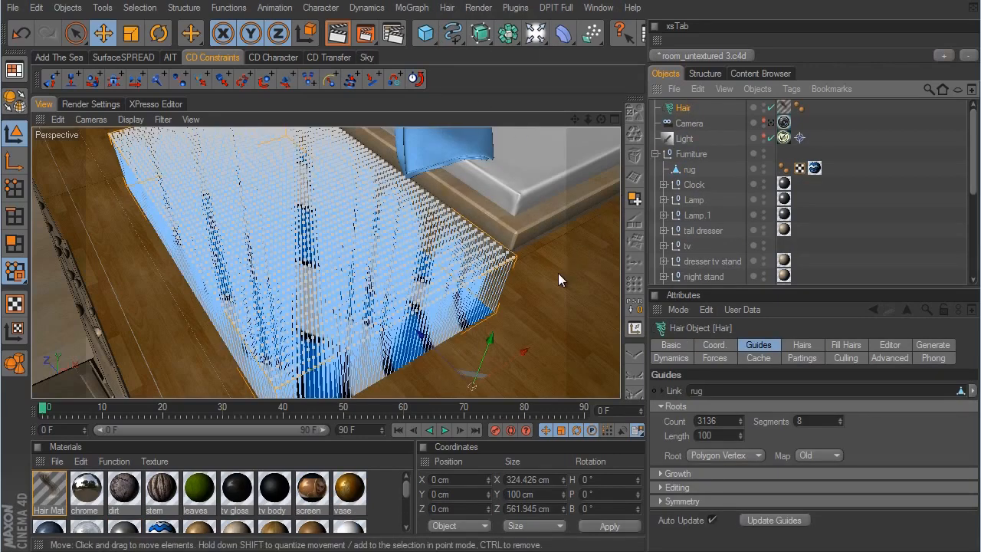
alt+drag(558, 273, 570, 300)
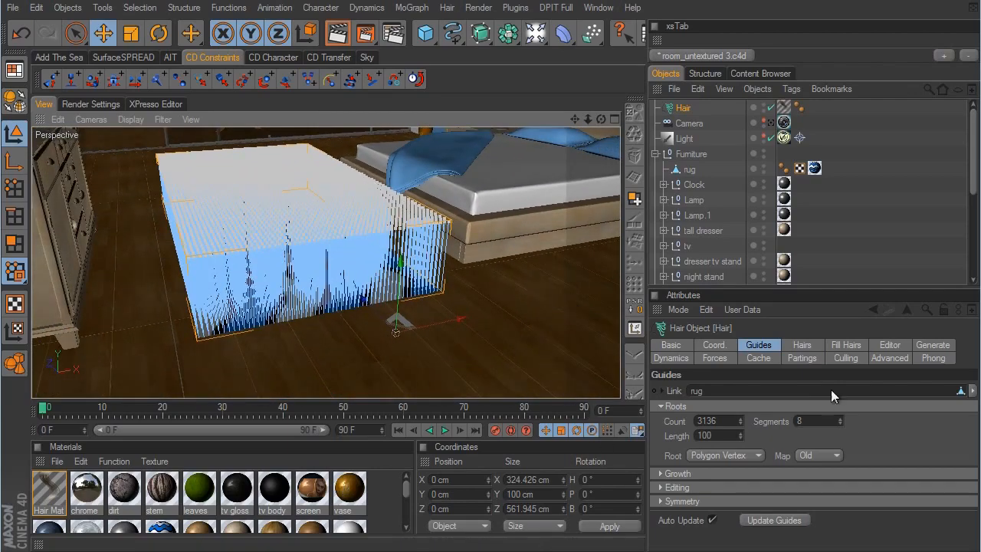
- Set the length of the rug's hair guides to 8
click(767, 348)
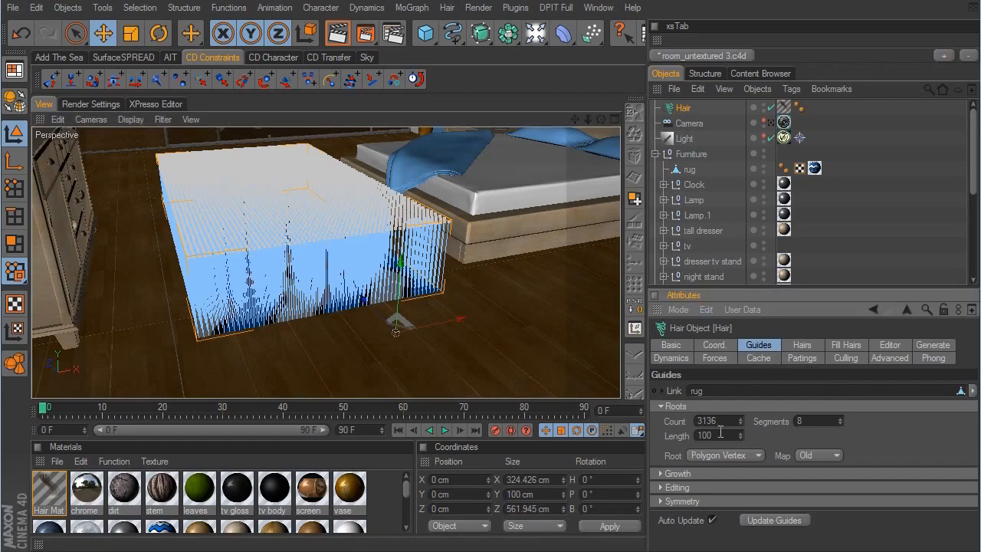
click(694, 434)
text(8)
key(Return)
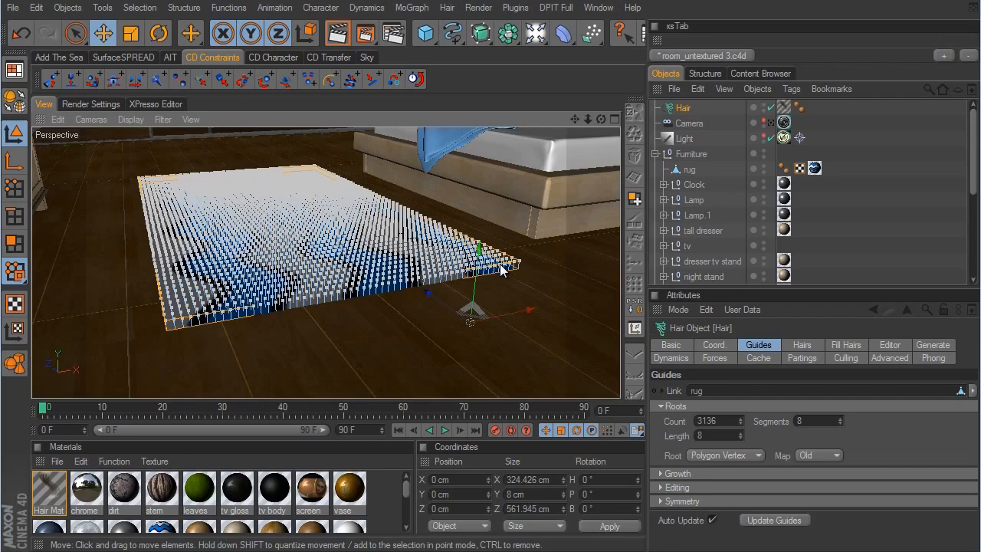
click(741, 433)
drag(740, 434, 739, 434)
click(740, 438)
click(741, 439)
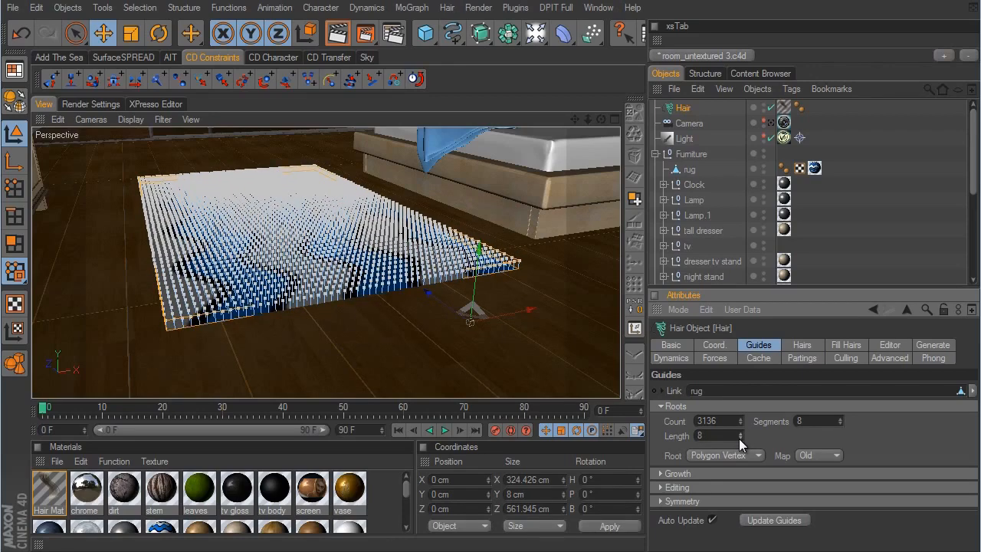
- Set the Hair object's hair count to 30000 and enable Fill Hairs
click(808, 342)
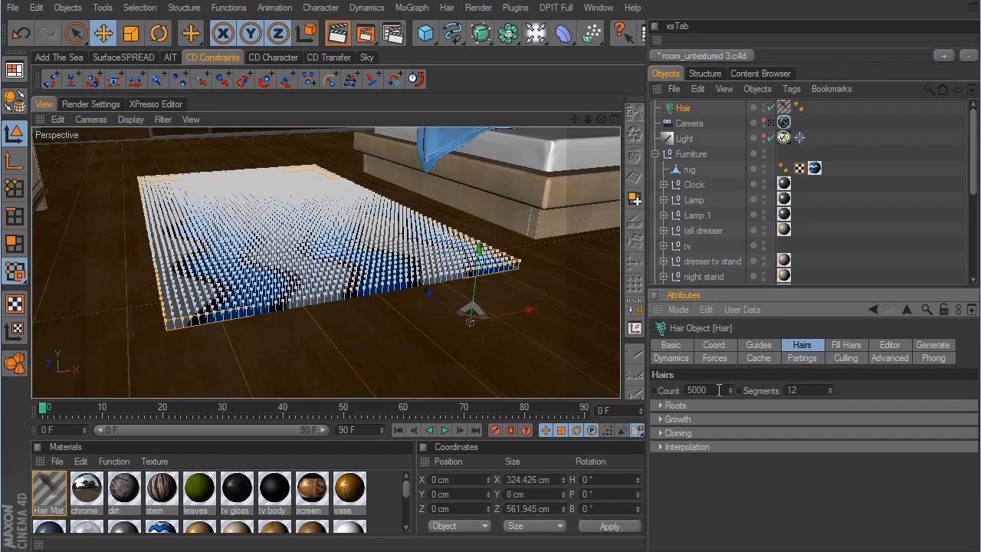
double_click(719, 390)
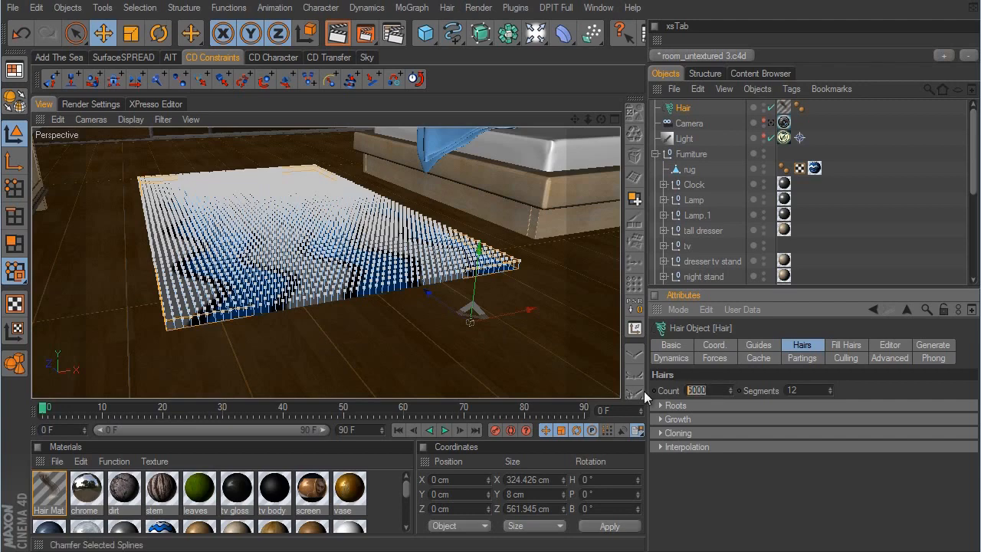
text(30000)
click(847, 346)
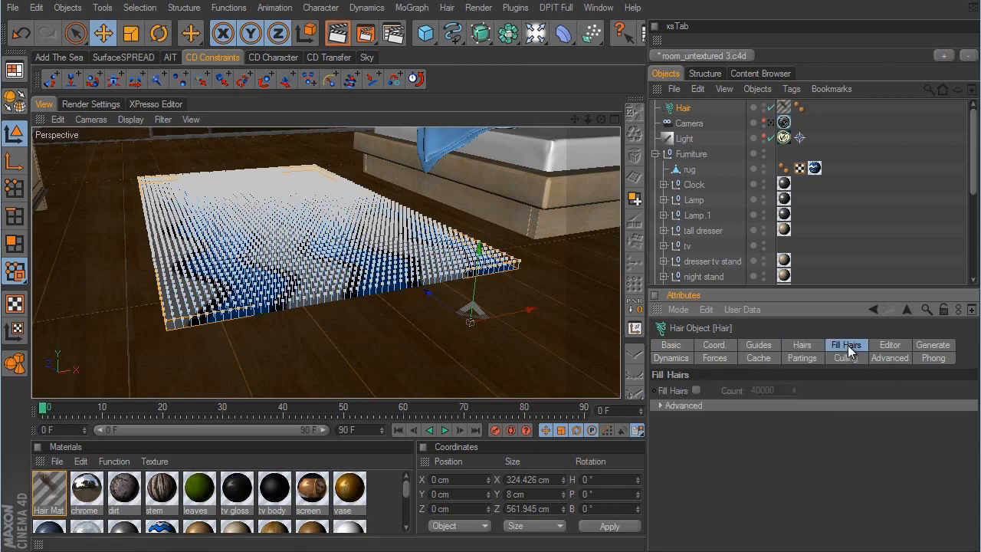
click(695, 390)
- Review the Hair object's Generate settings and the colour settings of the Hair Mat material
click(930, 346)
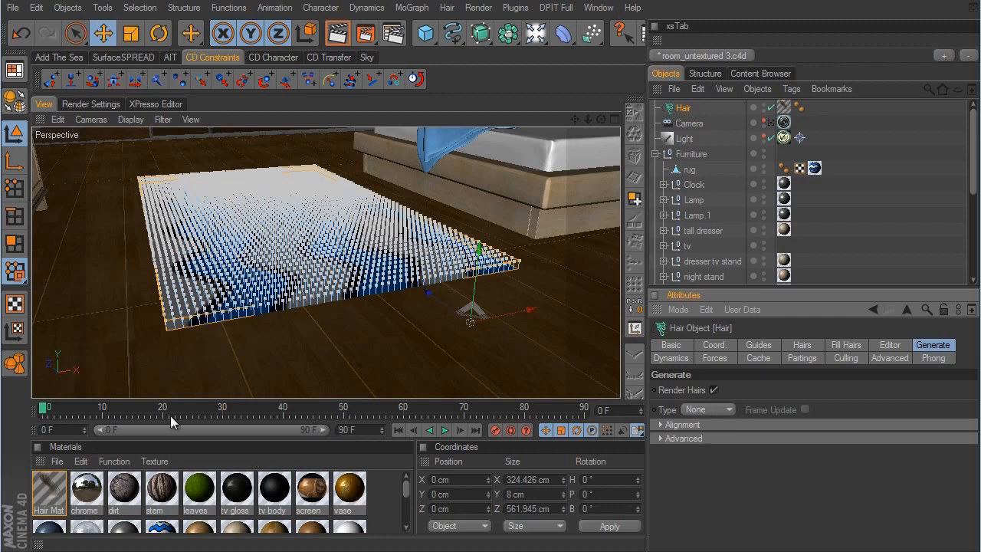
double_click(49, 490)
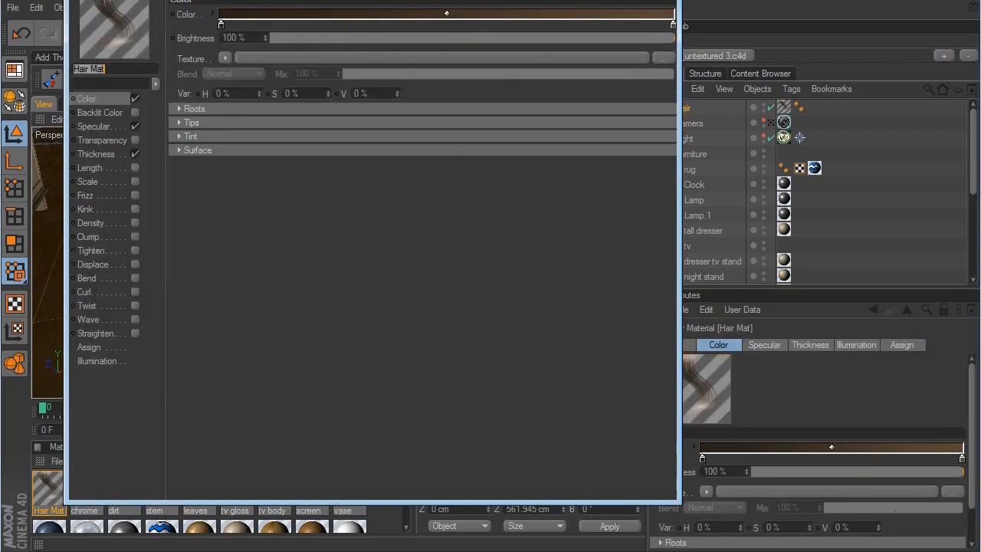
drag(271, 0, 324, 139)
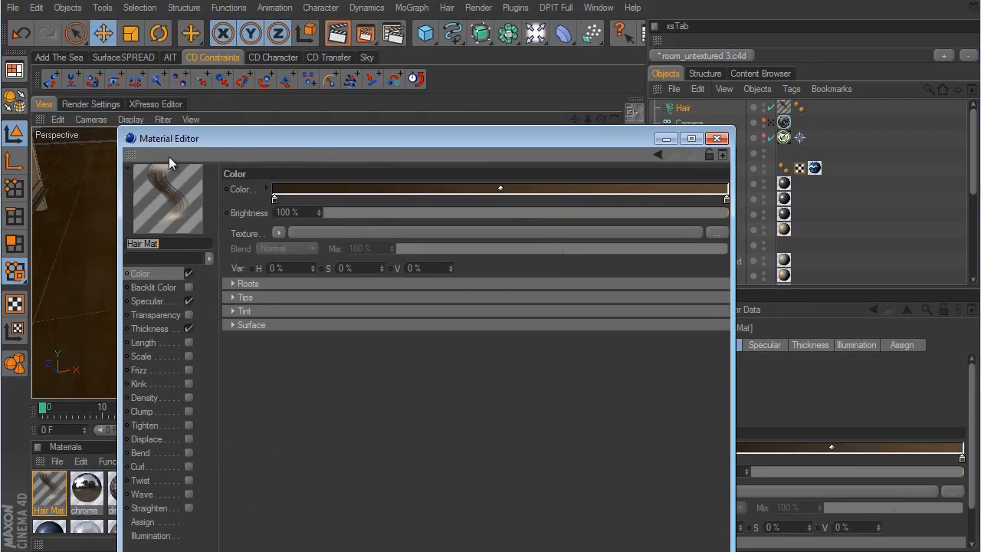
click(716, 138)
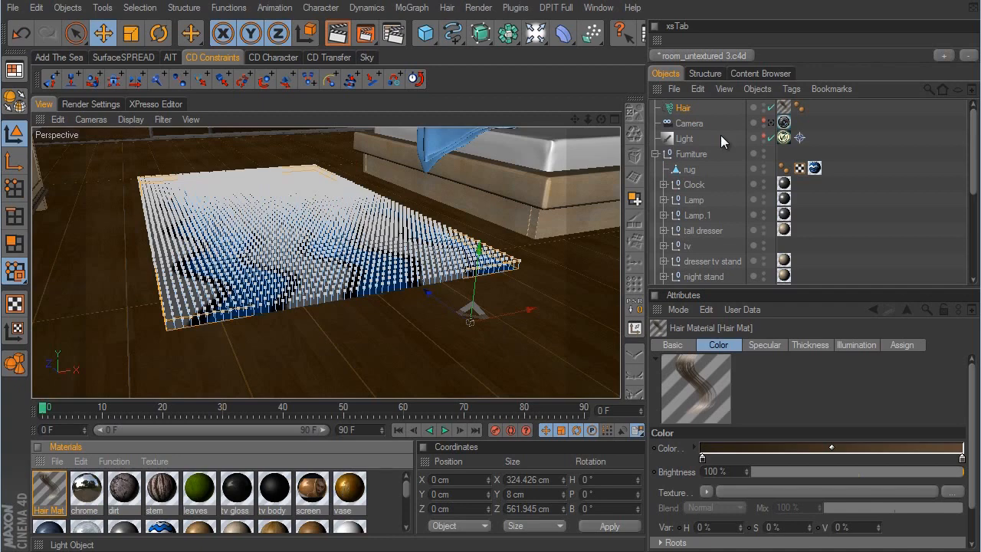
- Set the Hair object's Generate type to Flat and inspect the hairs on the rug up close
click(683, 109)
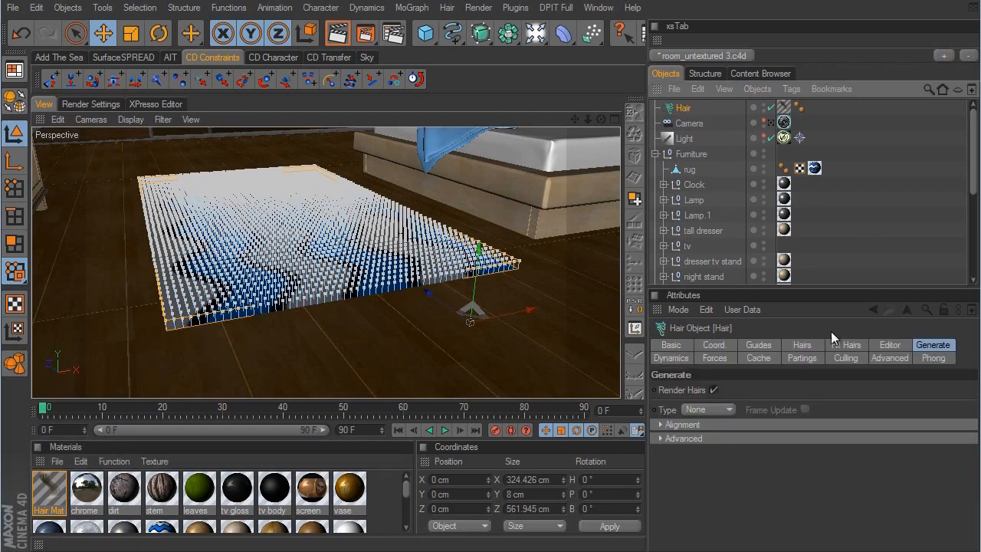
click(721, 411)
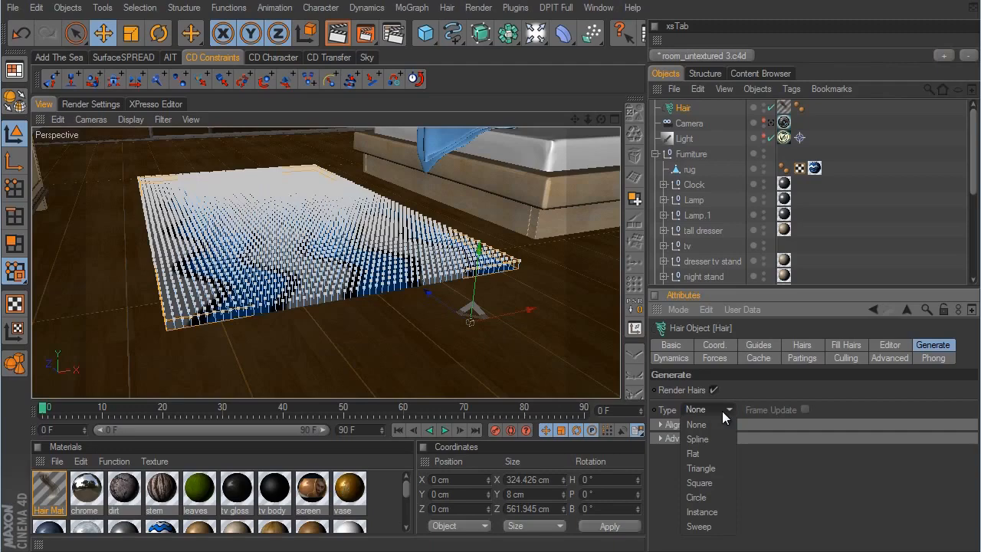
click(722, 453)
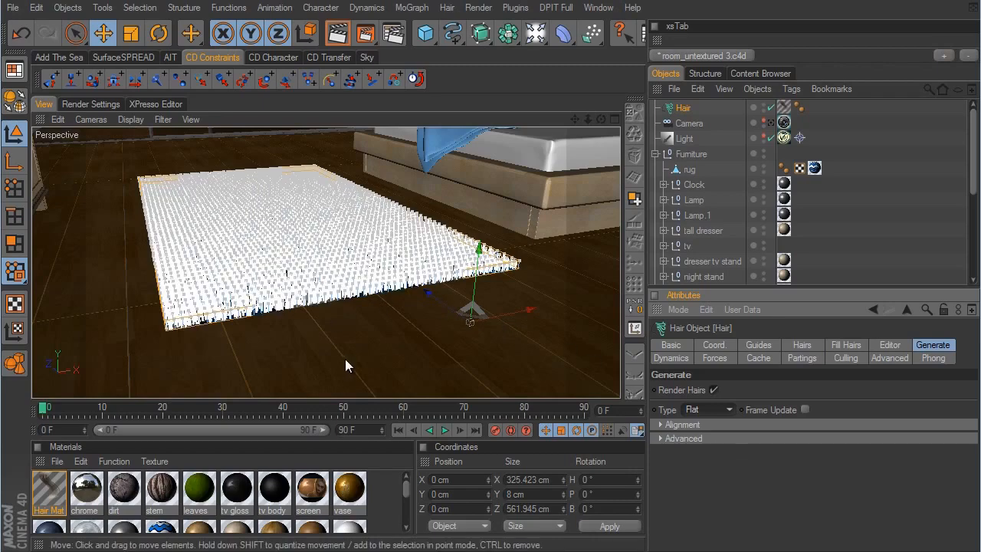
alt+right_drag(356, 336, 651, 302)
alt+middle_drag(377, 338, 583, 302)
alt+right_drag(584, 303, 605, 302)
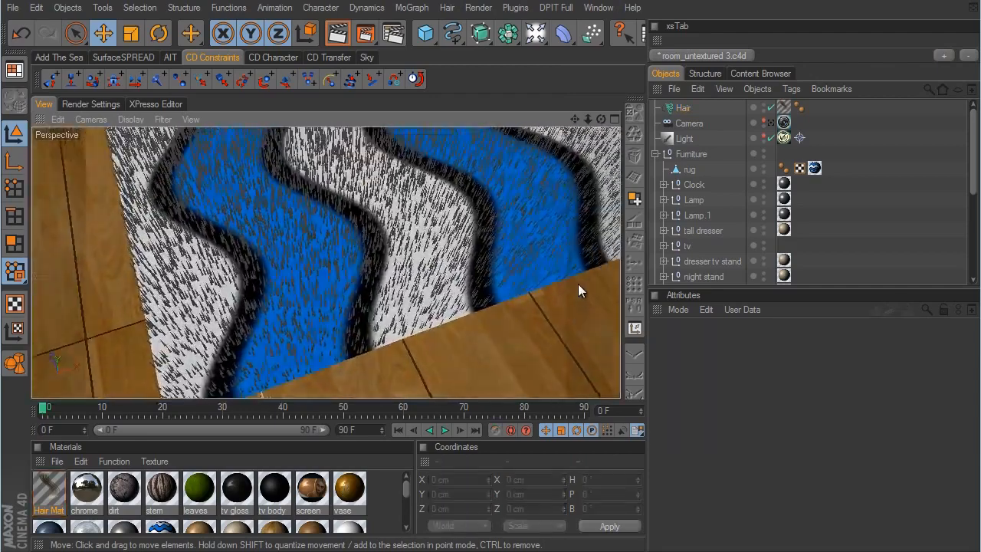
- Make the Hair object a child of the rug and set its hair count to 50000
alt+right_drag(574, 305, 526, 294)
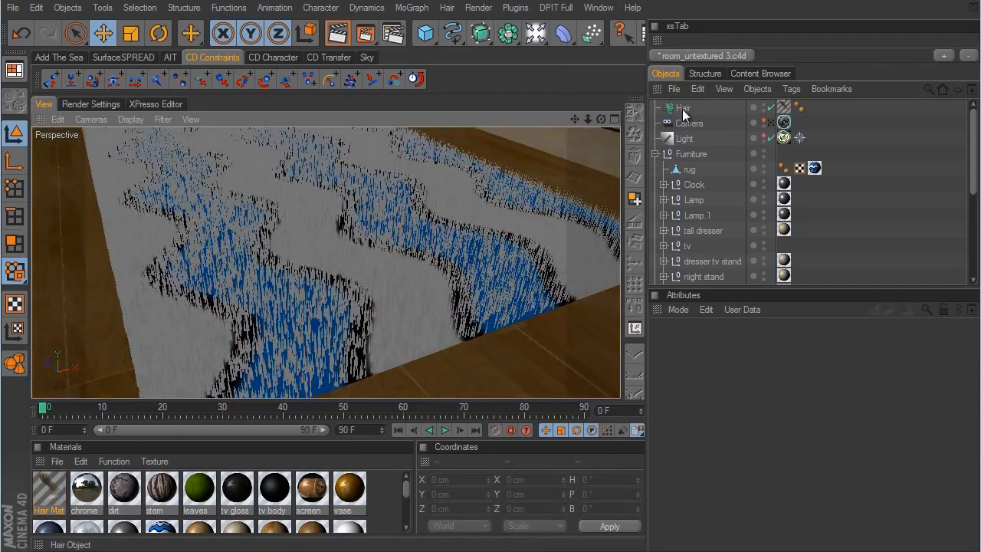
click(684, 110)
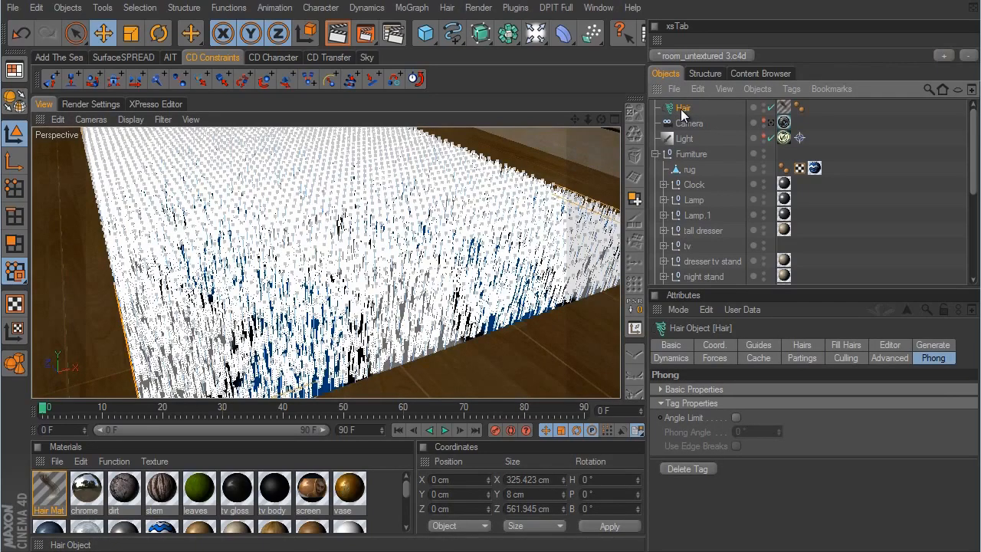
drag(682, 112, 694, 169)
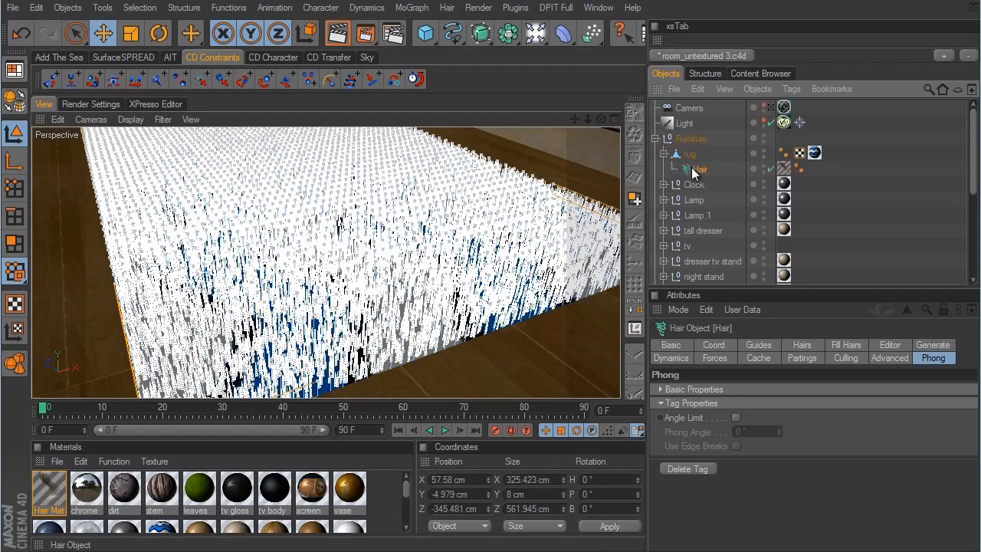
click(801, 345)
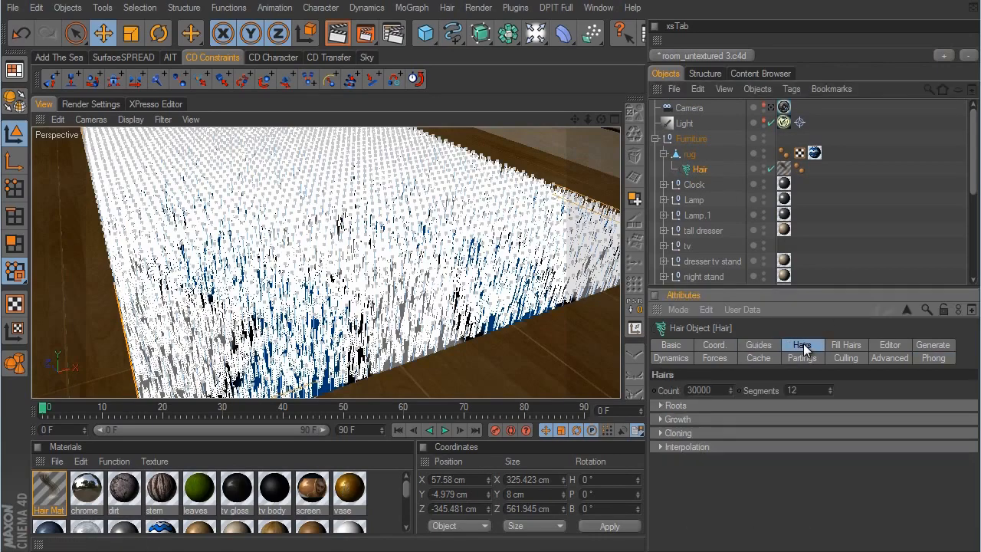
double_click(699, 390)
text(50000)
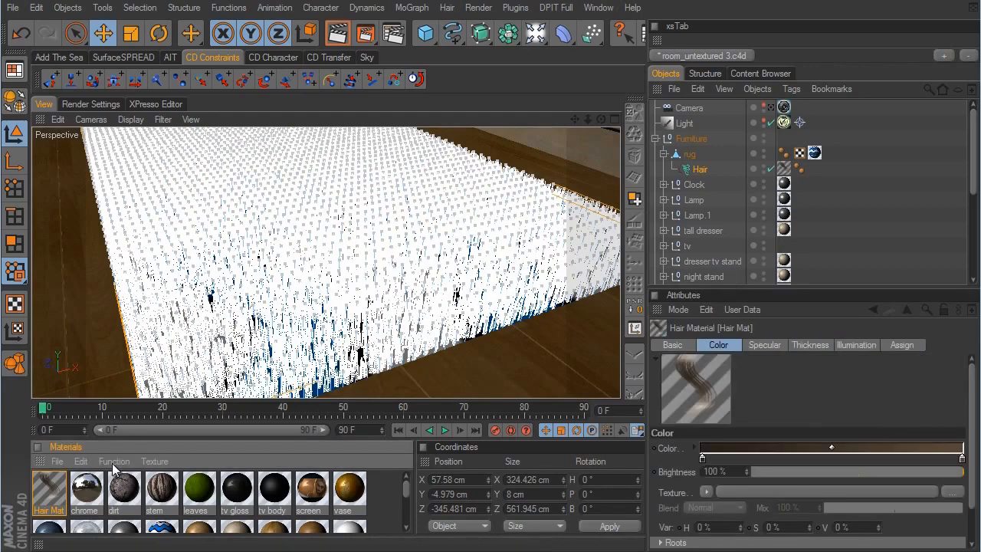
- Enable Frizz and Kink in the Hair Mat material and inspect the hairs on the rug
double_click(50, 491)
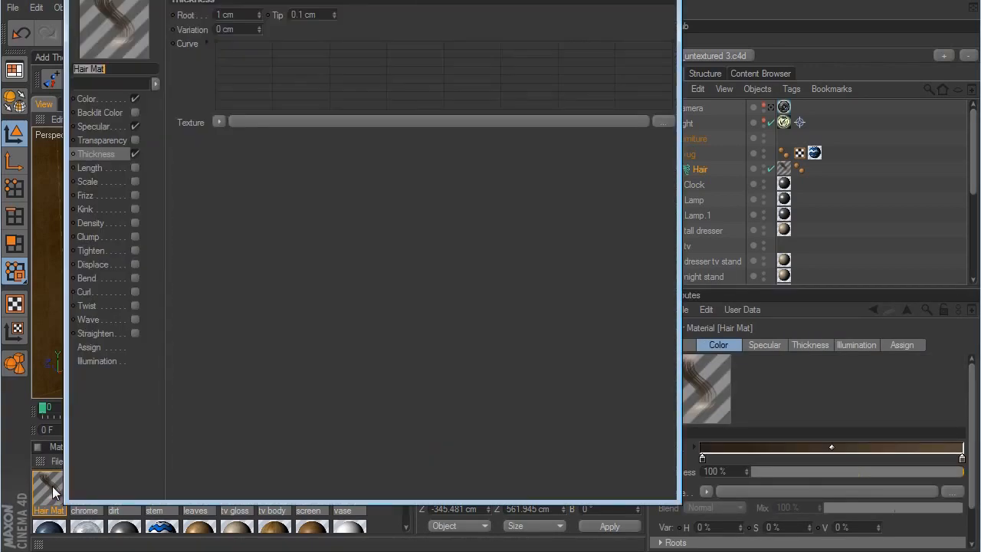
click(133, 195)
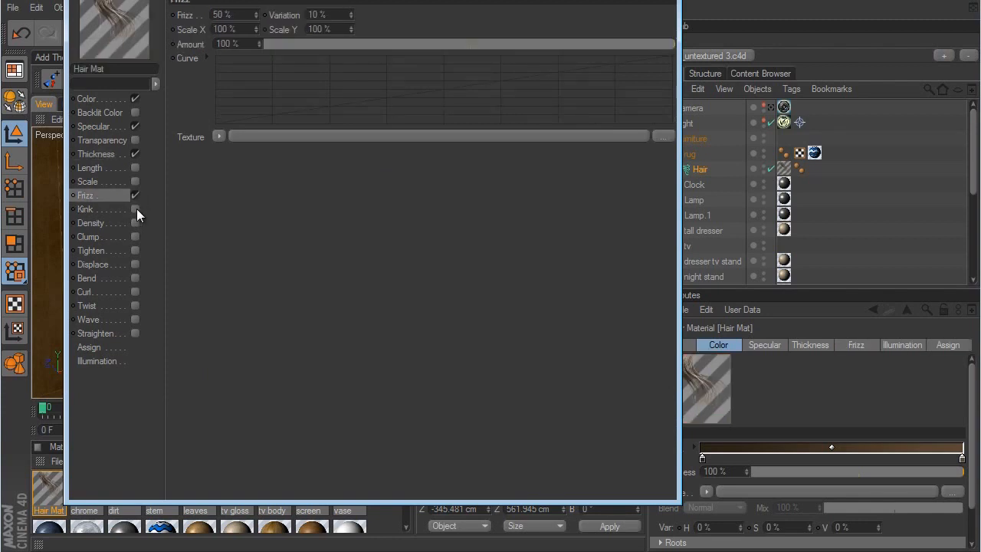
click(136, 209)
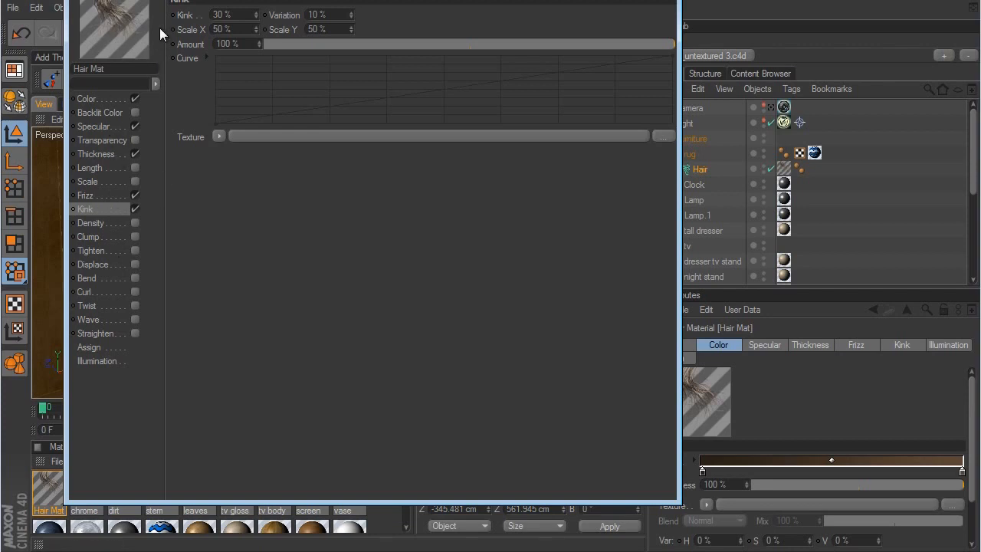
click(660, 0)
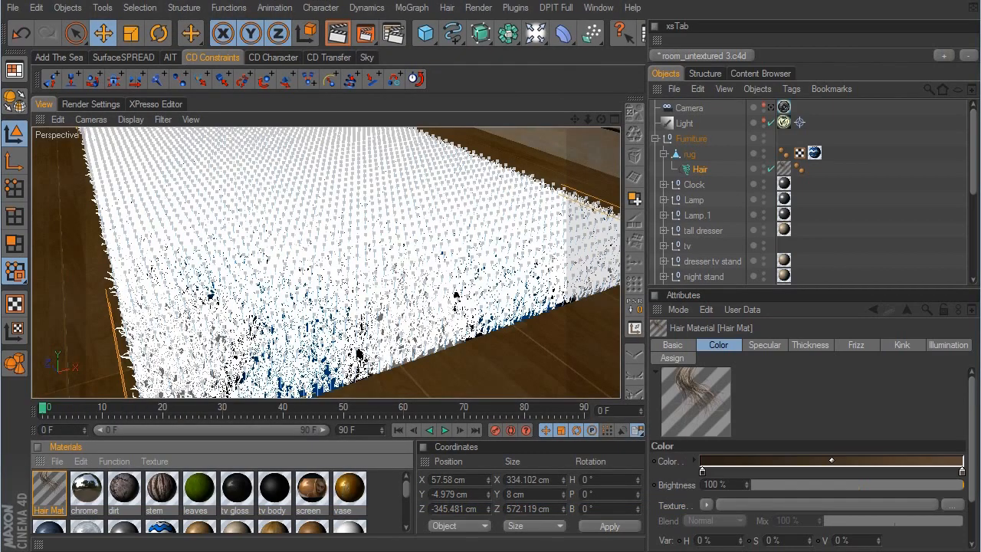
click(849, 216)
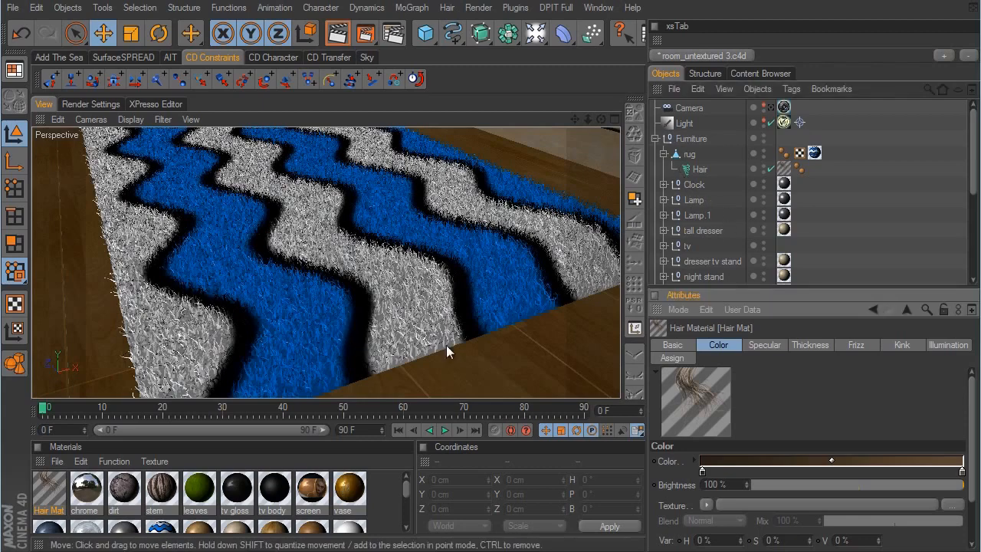
- Enable the Surface option in the Color settings of the Hair Mat material
double_click(49, 490)
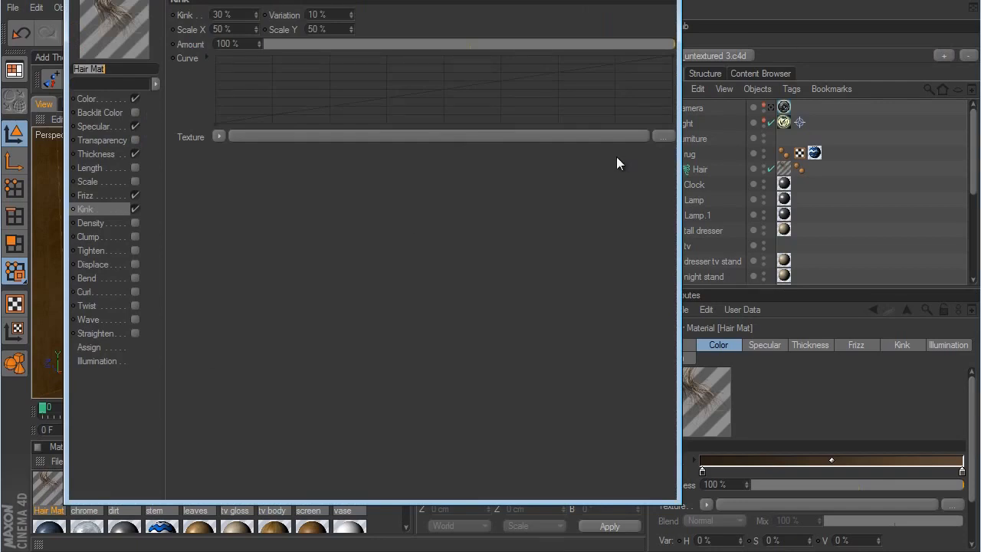
click(109, 99)
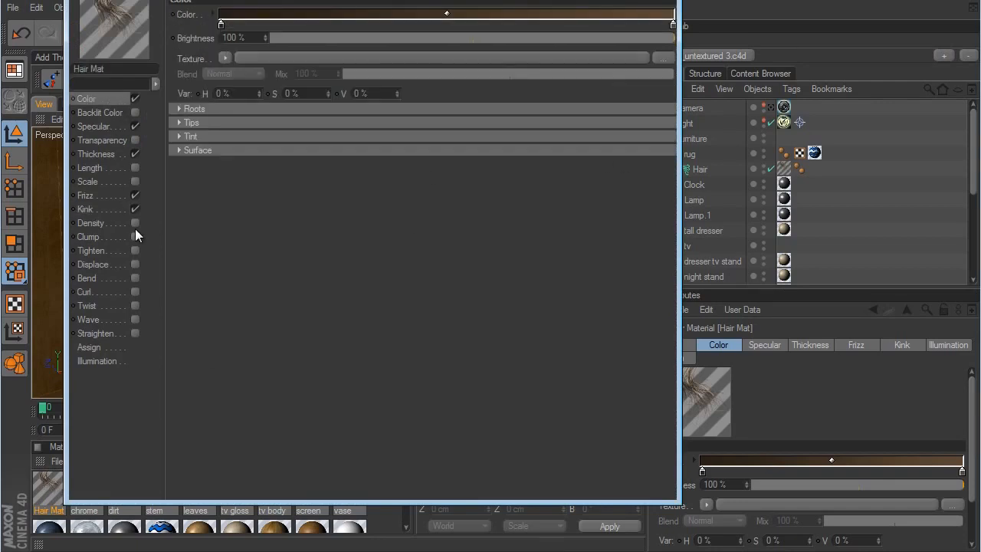
click(179, 150)
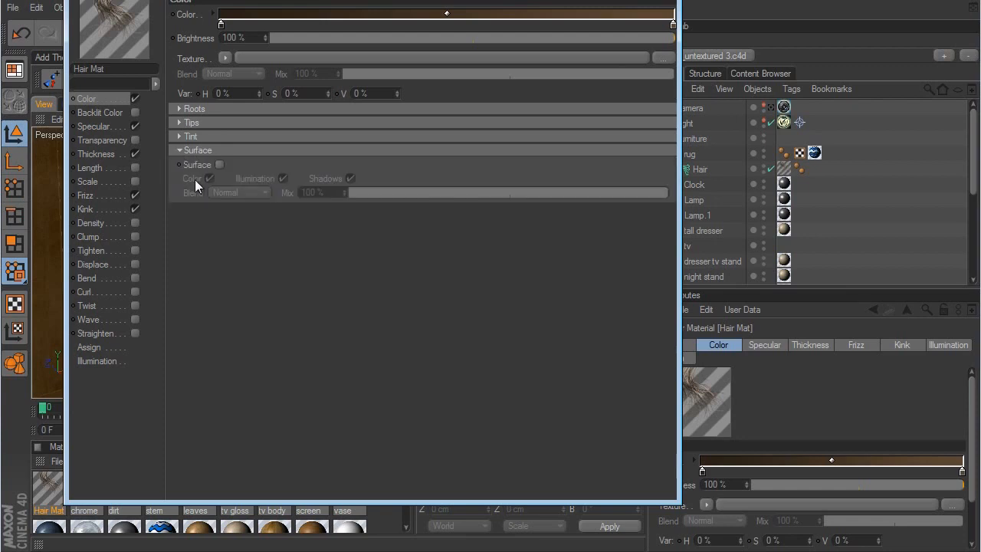
click(220, 166)
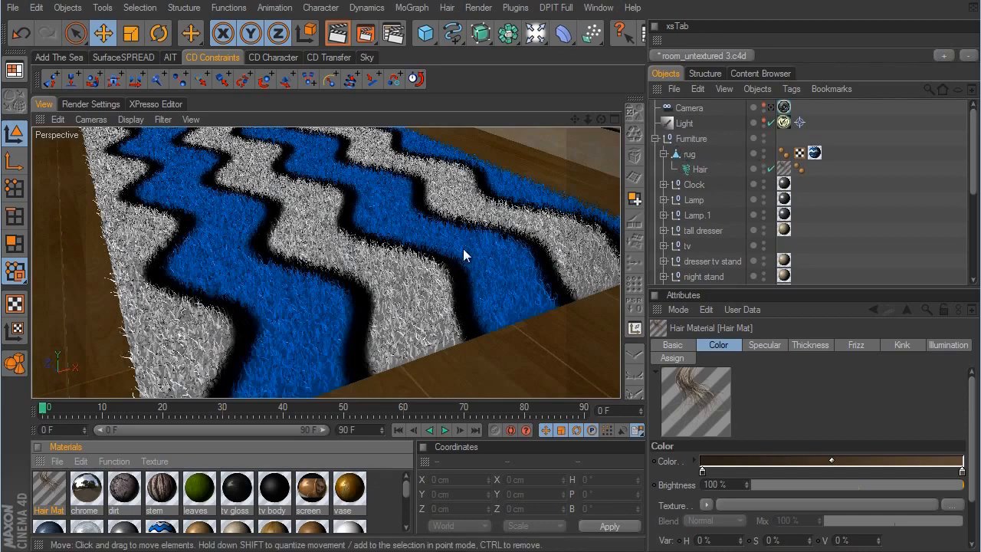
- Render the bedroom through the scene camera, then disable the rug's Hair object
alt+right_drag(522, 257, 605, 306)
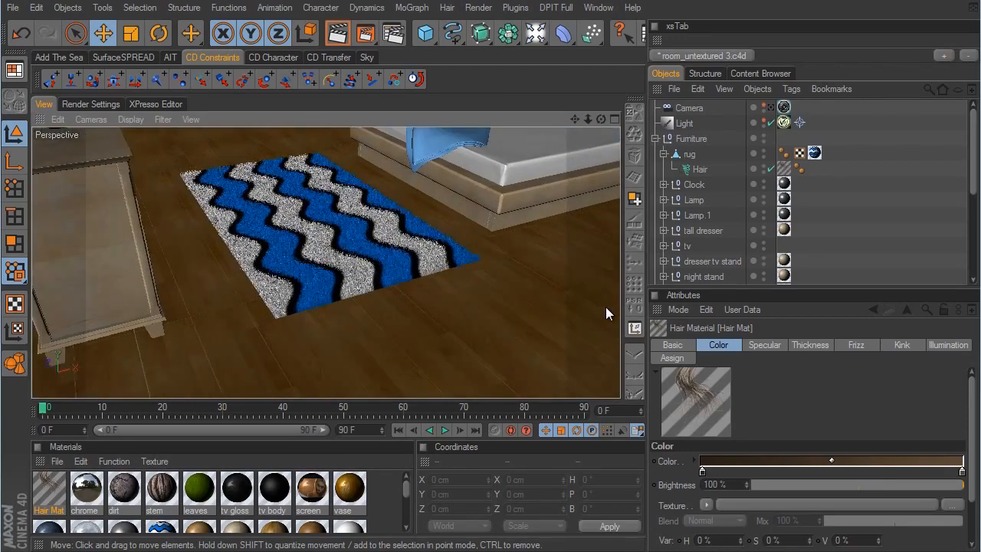
click(771, 107)
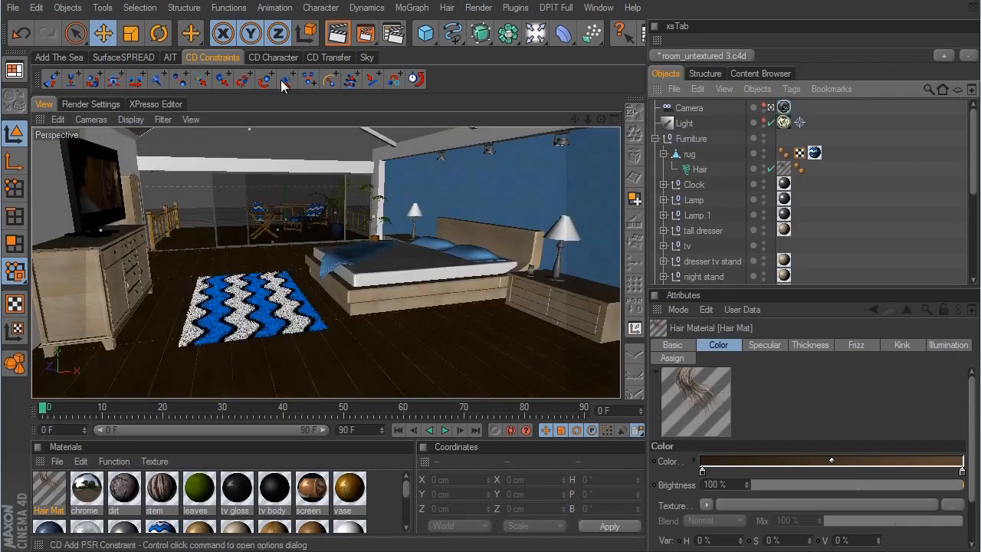
click(338, 33)
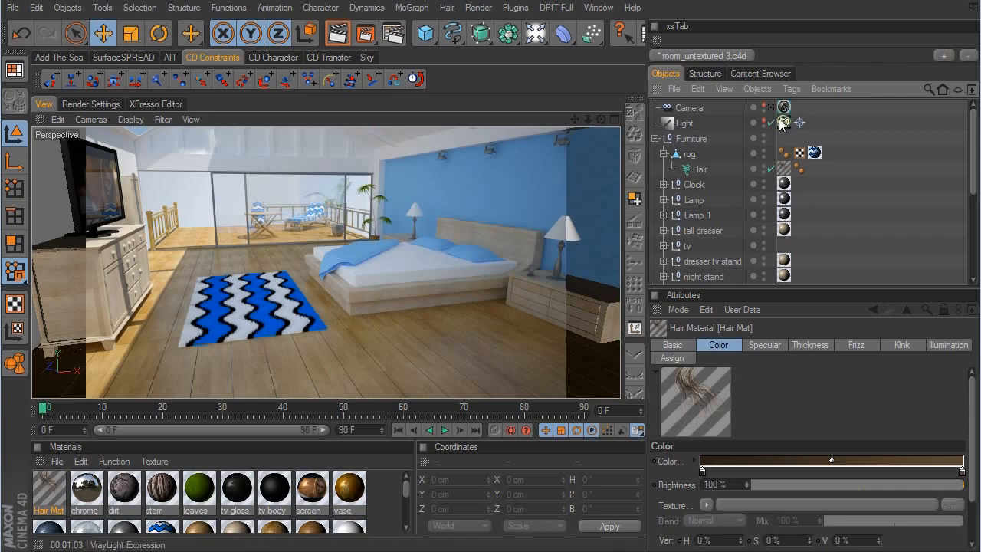
click(770, 168)
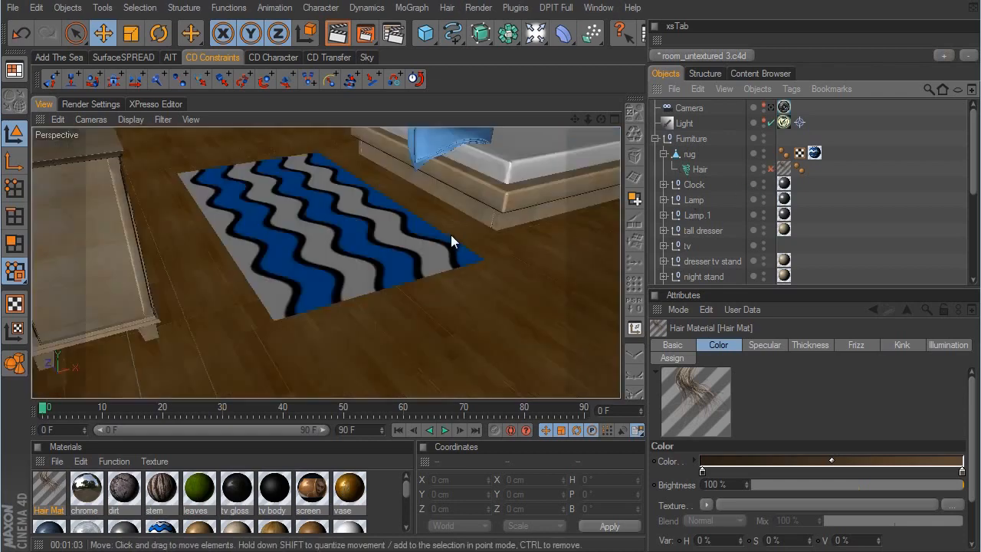
- Add a cube to the scene and name it shade
scroll(533, 308, down, 10)
alt+drag(536, 302, 570, 297)
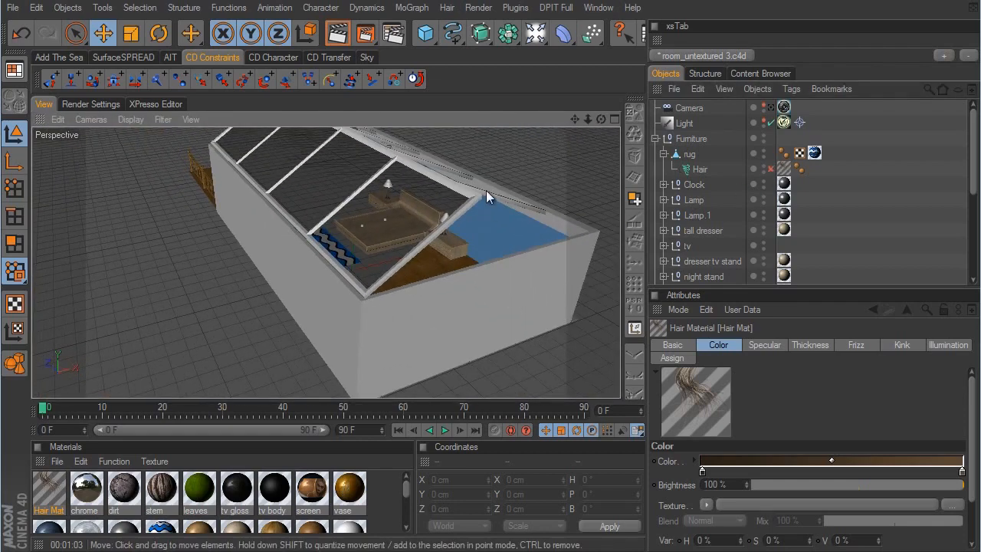
alt+drag(486, 190, 581, 291)
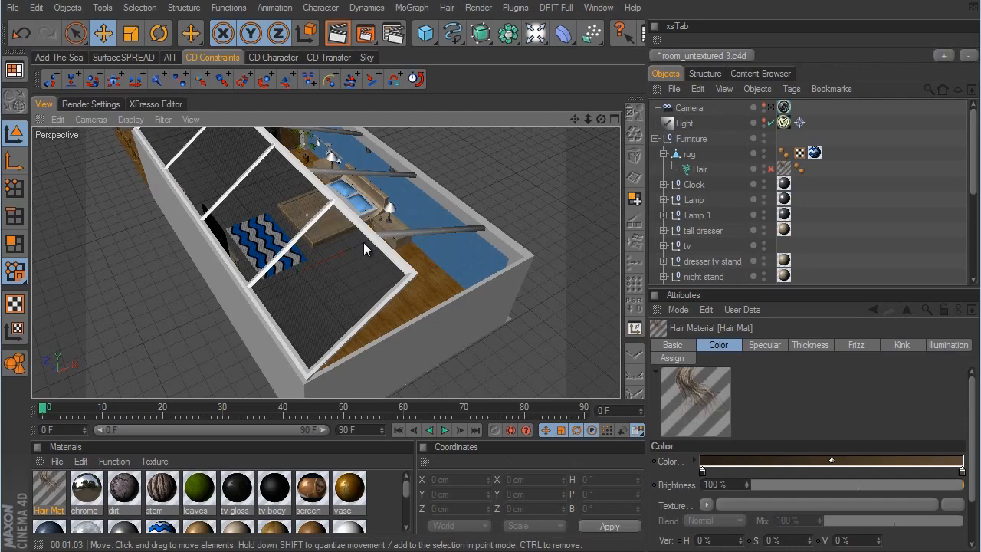
click(425, 36)
click(467, 48)
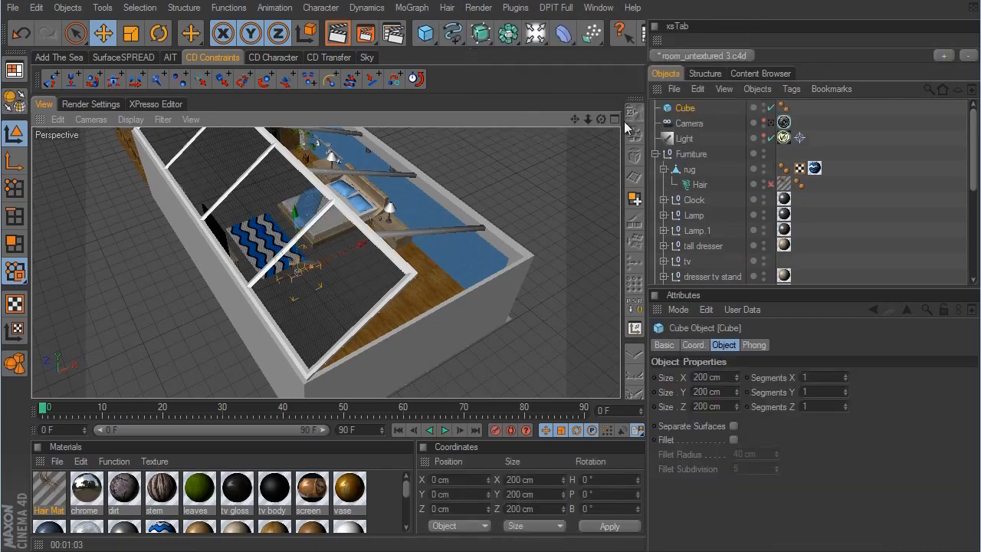
double_click(685, 108)
text(shade)
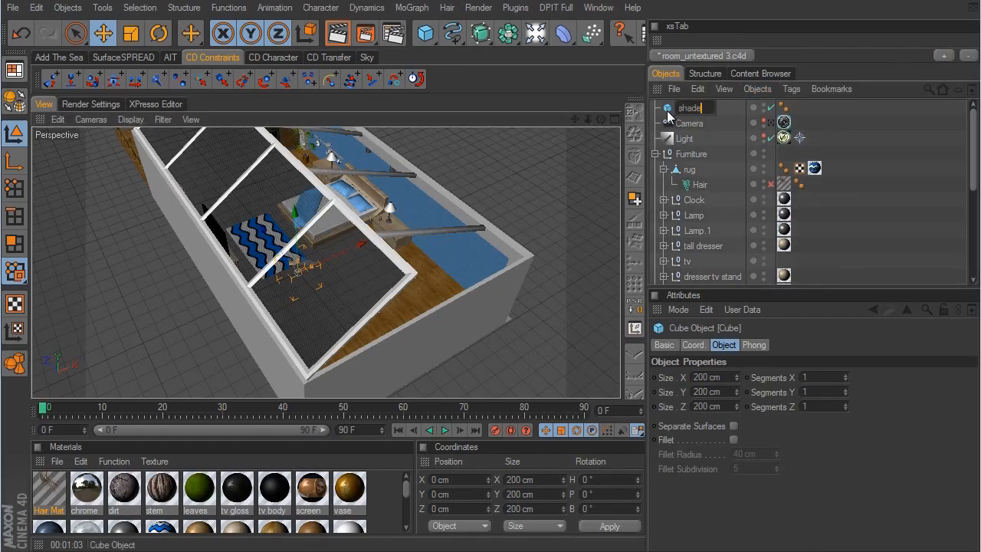
key(Return)
- Move the shade cube up onto the sloped roof in the Back view, to about X -155 cm and Y 781 cm
middle_click(523, 213)
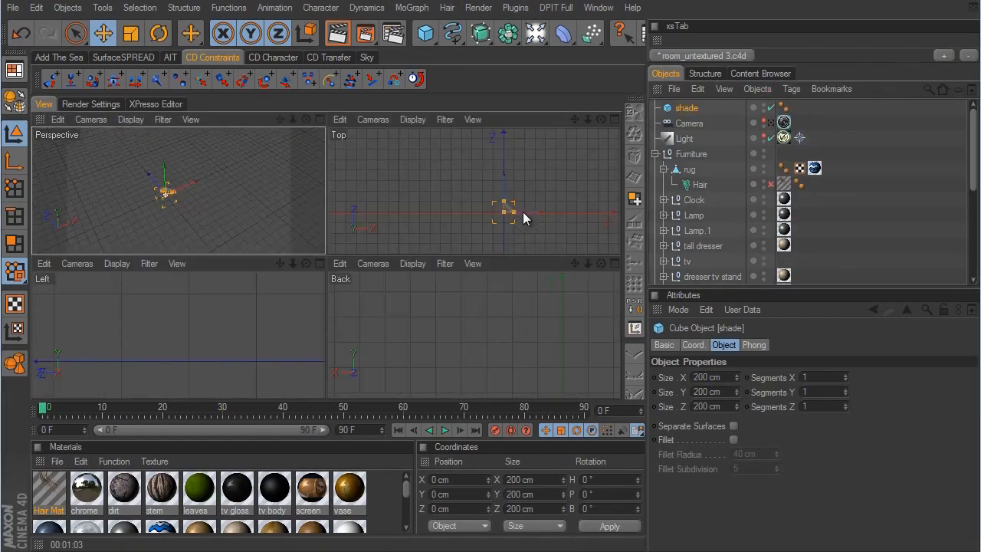
middle_click(493, 316)
alt+right_drag(496, 252, 573, 294)
alt+middle_drag(574, 295, 545, 226)
drag(354, 239, 356, 103)
alt+middle_drag(565, 314, 510, 360)
alt+right_drag(510, 360, 574, 237)
alt+middle_drag(573, 238, 588, 339)
alt+right_drag(589, 338, 576, 302)
drag(143, 252, 279, 252)
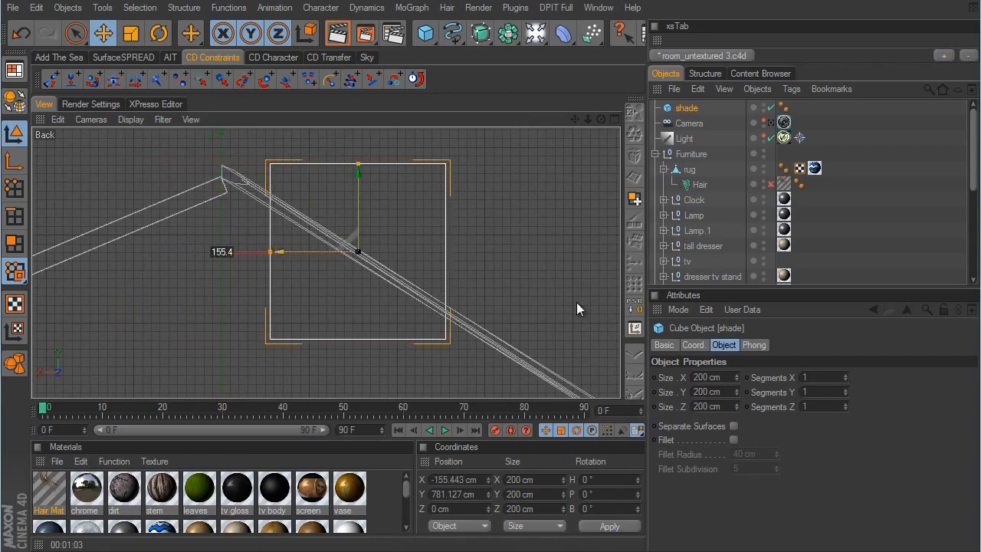
- Rotate the shade cube to a bank angle of about -32.1° so it follows the roof slope
mouse_move(357, 293)
alt+right_down()
mouse_move(537, 292)
mouse_move(361, 292)
alt+right_up()
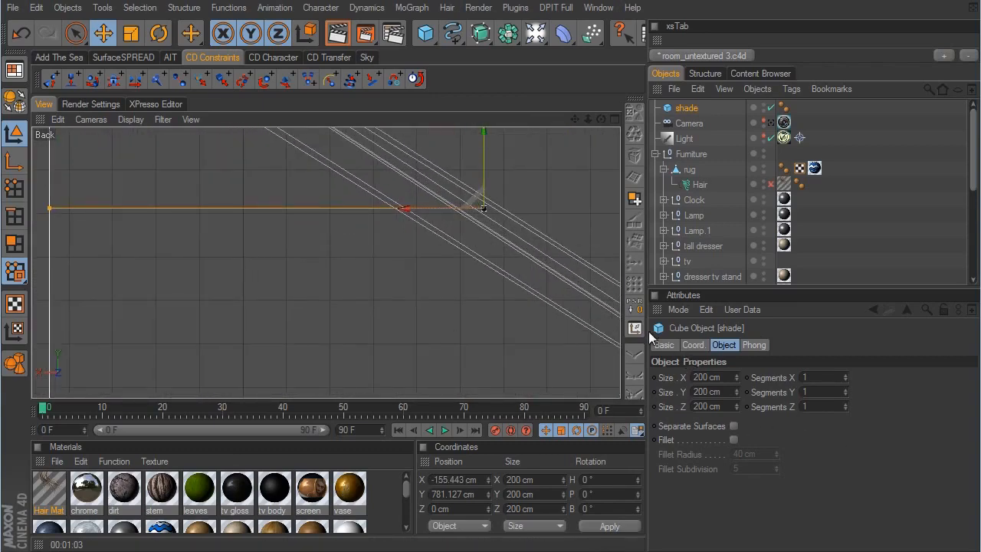
key(r)
alt+middle_drag(559, 177, 470, 231)
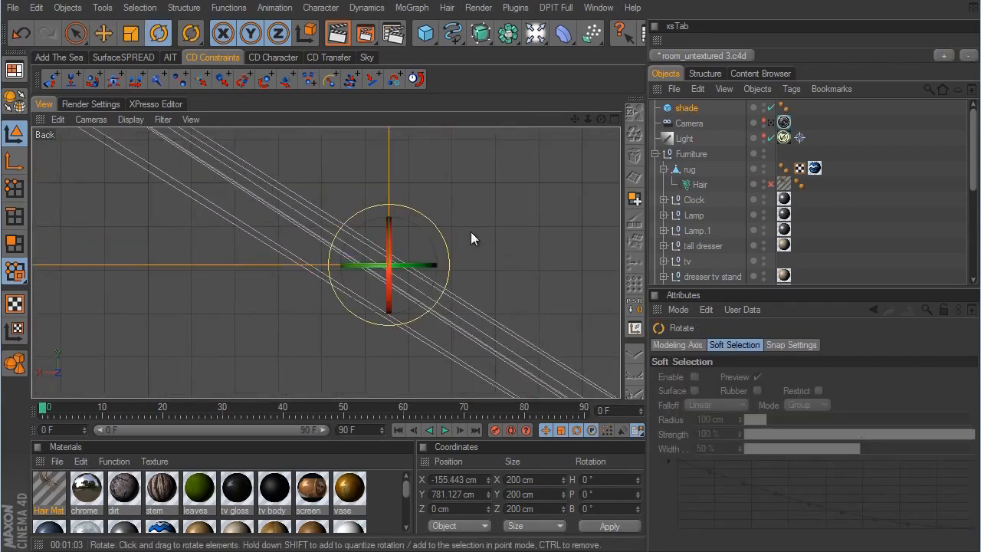
drag(420, 226, 438, 248)
click(102, 33)
- Flatten the shade cube to about 3.4 cm thick and move it just below the roof frame, to about X -147 cm and Y 767 cm
middle_click(275, 241)
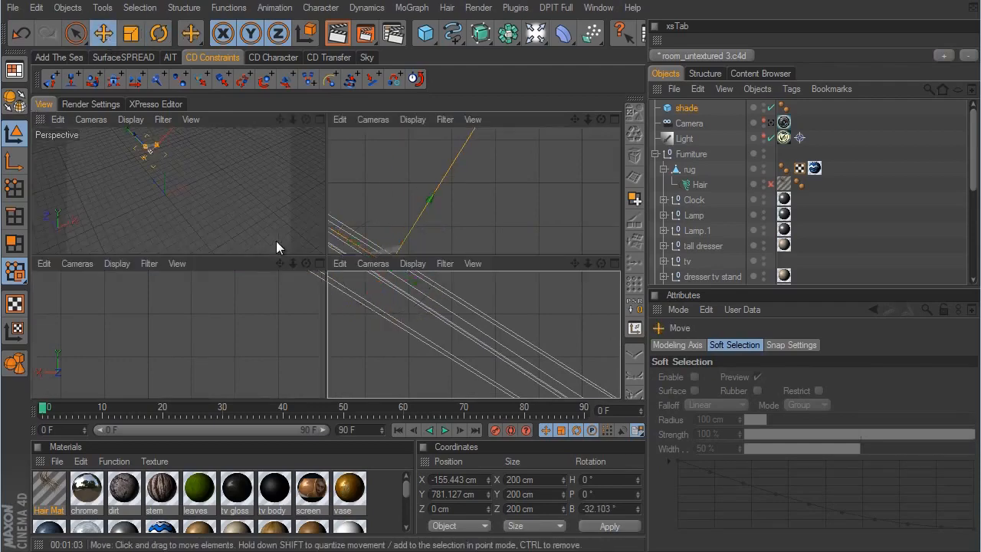
middle_click(210, 192)
alt+drag(353, 201, 444, 218)
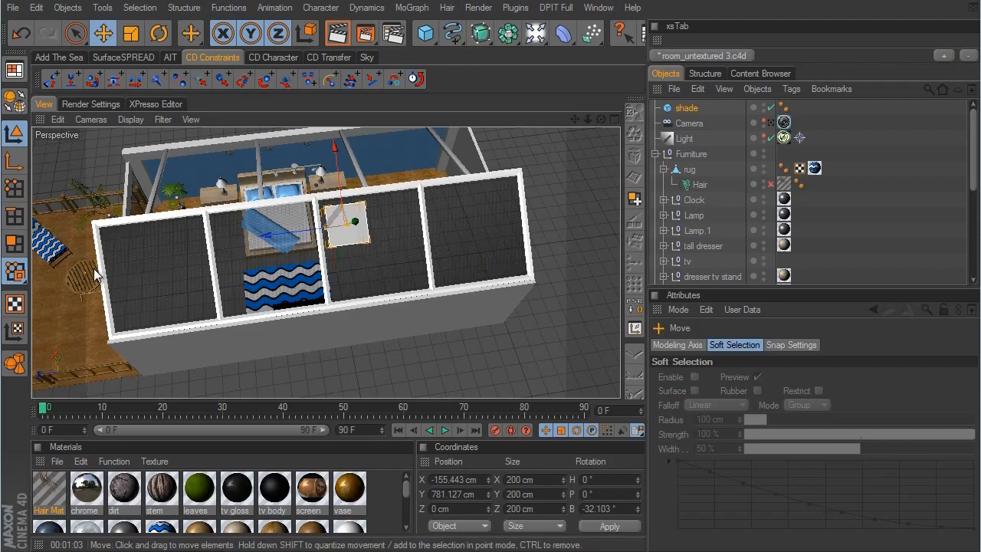
alt+drag(256, 298, 380, 362)
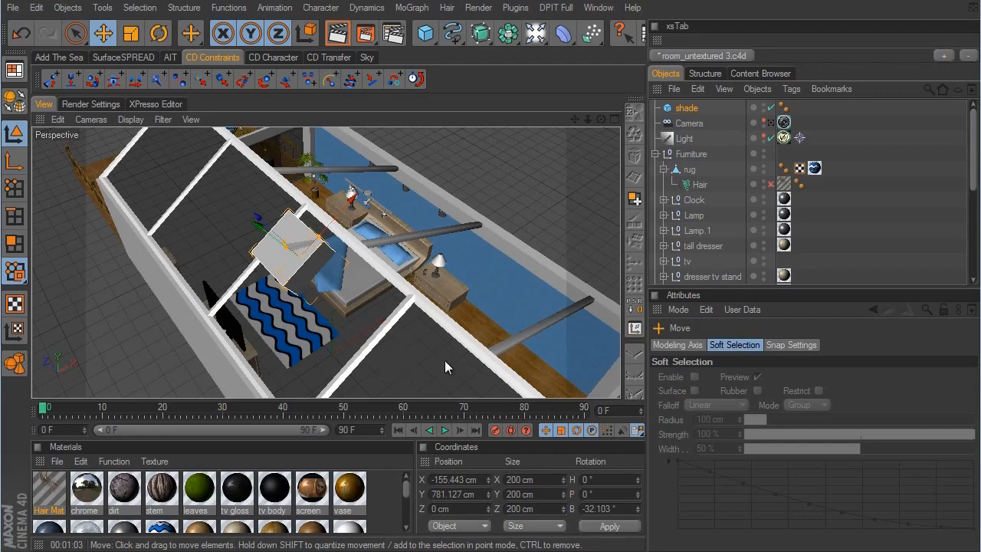
alt+drag(444, 360, 399, 335)
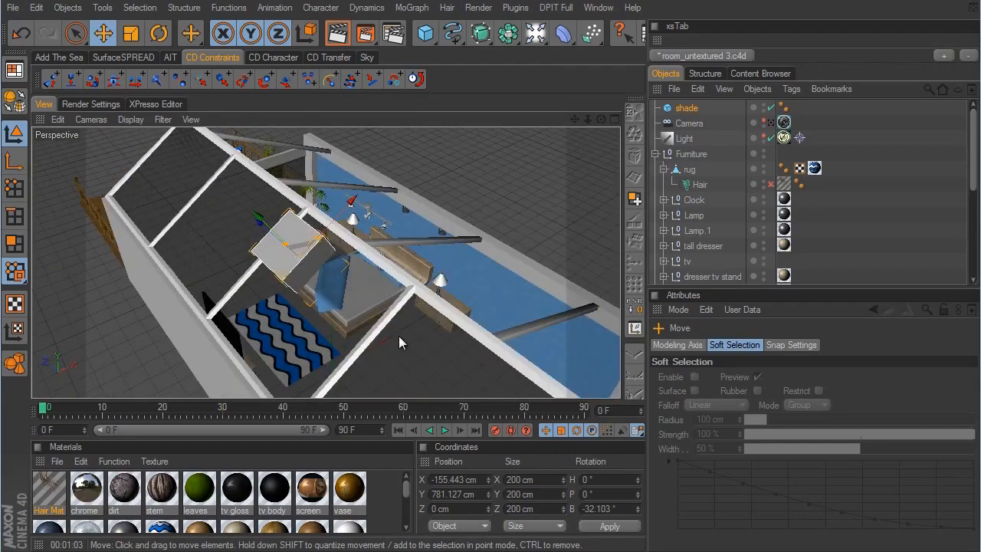
middle_click(387, 305)
middle_click(453, 348)
scroll(563, 300, down, 5)
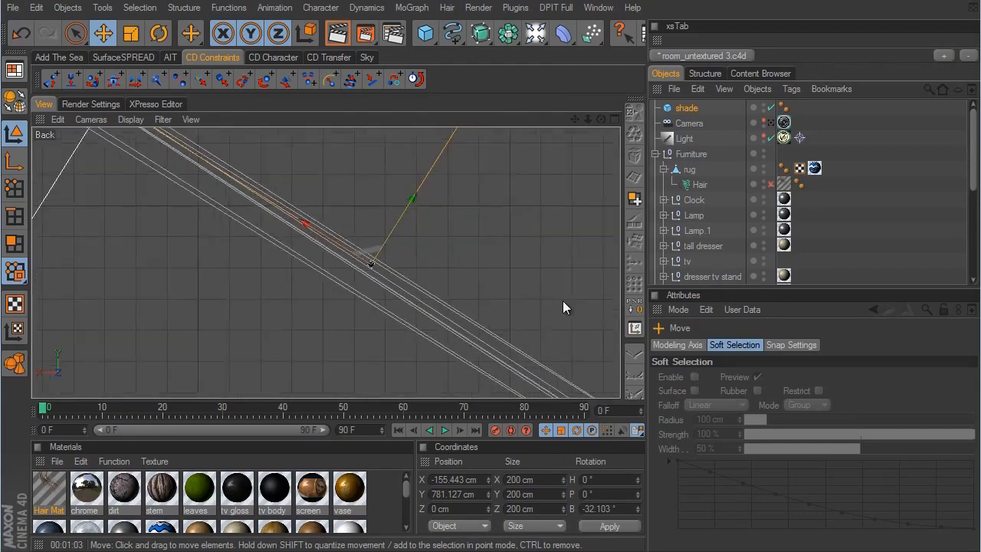
alt+right_drag(574, 302, 528, 305)
drag(413, 152, 347, 260)
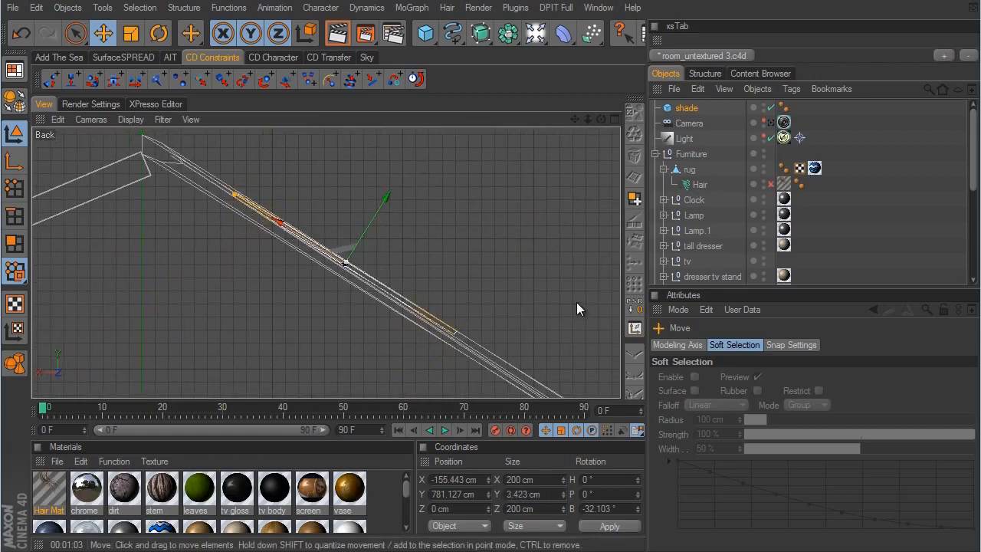
drag(392, 195, 381, 213)
- Widen the shade to about 556 cm along the roof slope and shift it to about X -255 cm and Y 700 cm
middle_click(573, 304)
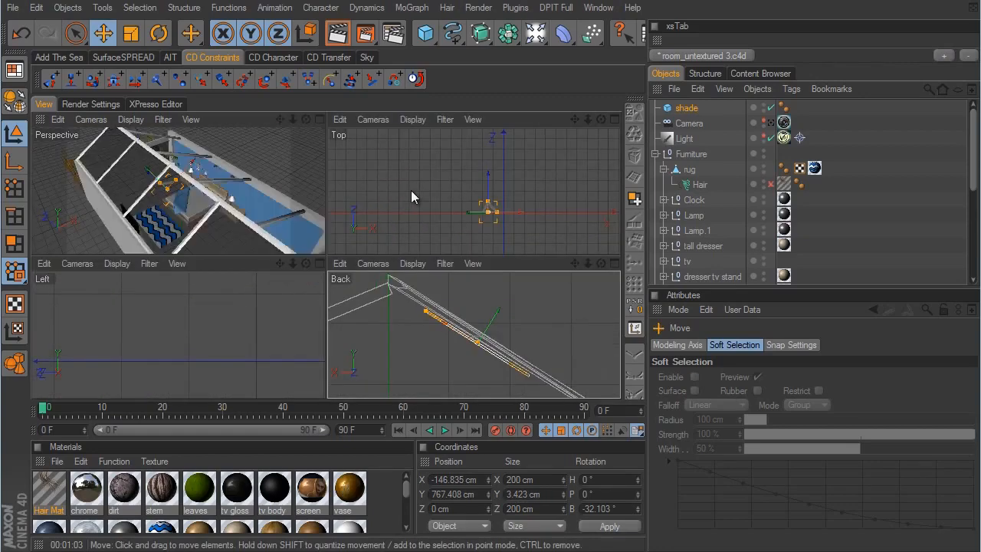
middle_click(280, 207)
alt+drag(280, 207, 579, 303)
middle_click(579, 304)
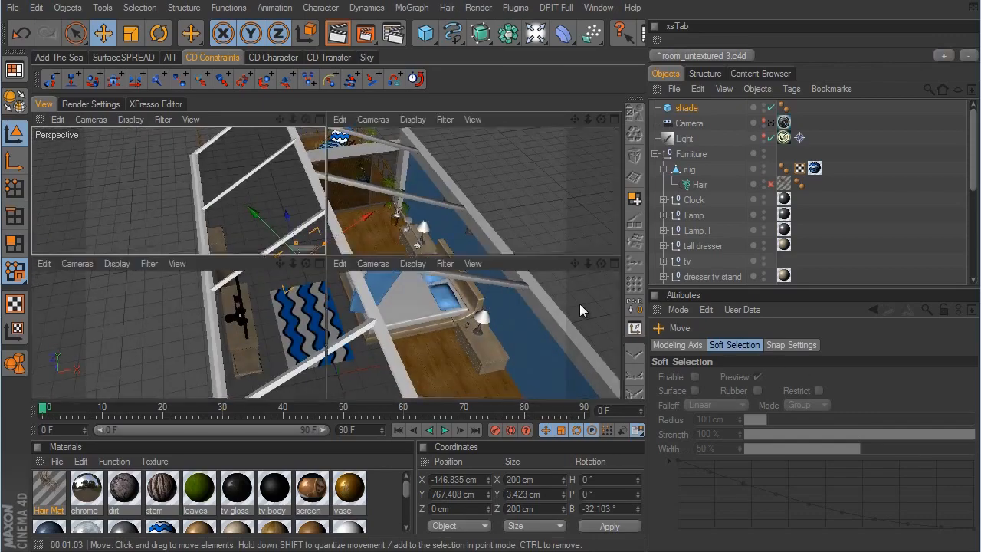
middle_click(495, 198)
mouse_move(476, 262)
alt+middle_down()
mouse_move(575, 302)
mouse_move(701, 311)
alt+middle_up()
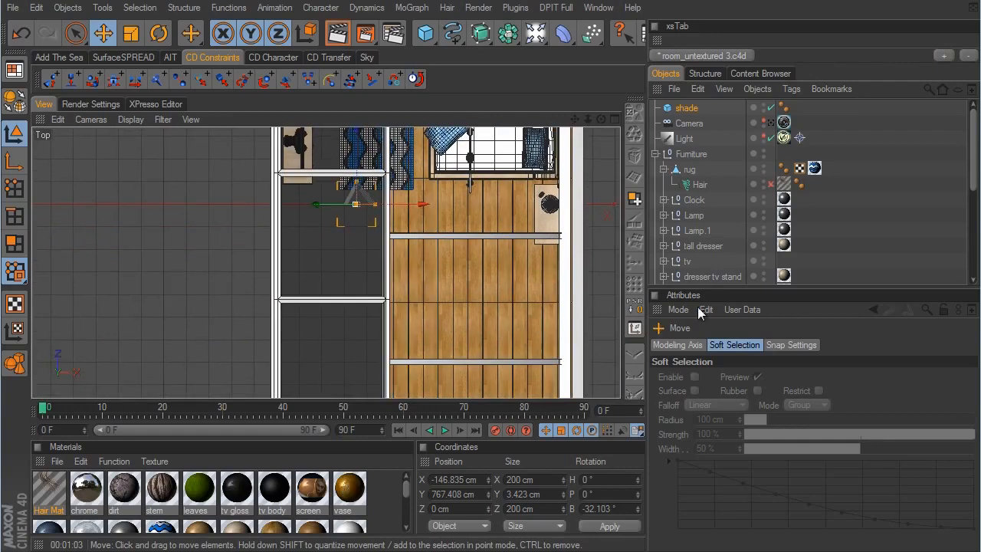
scroll(496, 225, up, 4)
alt+middle_drag(496, 226, 487, 311)
drag(431, 258, 407, 259)
scroll(452, 303, down, 5)
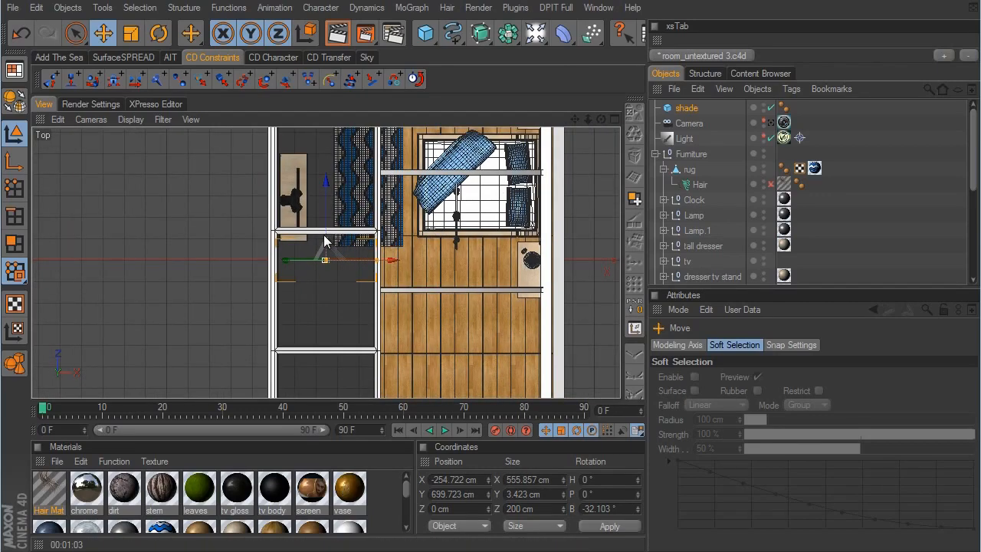
- Lengthen the shade to about 1706 cm in Z and move it to about Z -157 cm so it spans the roof windows
scroll(537, 307, down, 3)
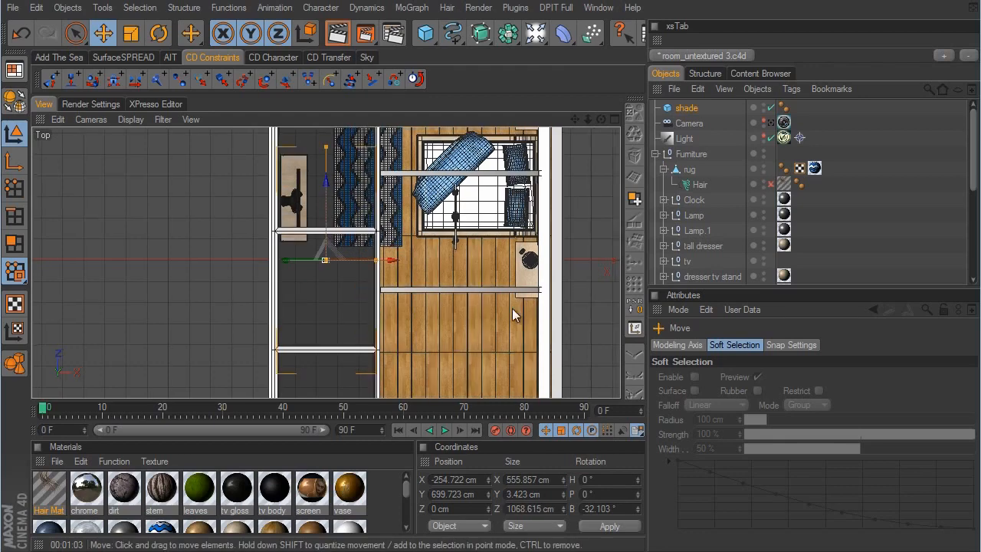
scroll(497, 304, down, 2)
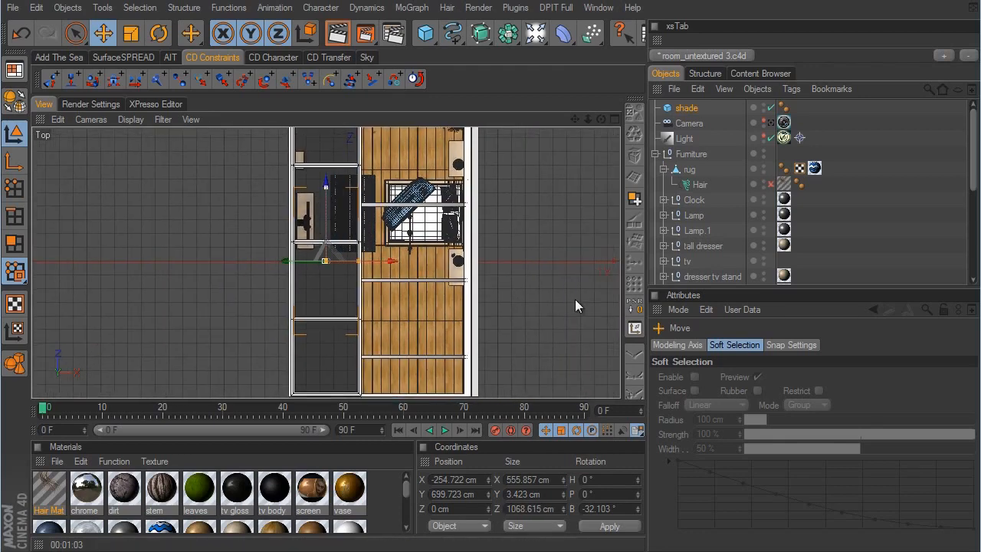
mouse_move(326, 174)
mouse_down()
mouse_move(325, 155)
mouse_move(327, 206)
mouse_move(325, 165)
mouse_up()
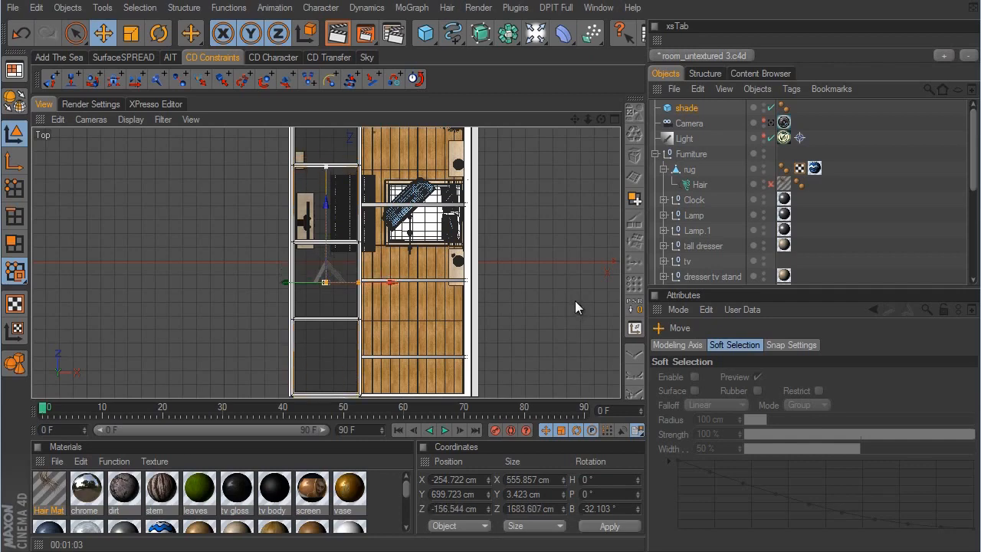
middle_click(573, 302)
middle_click(273, 182)
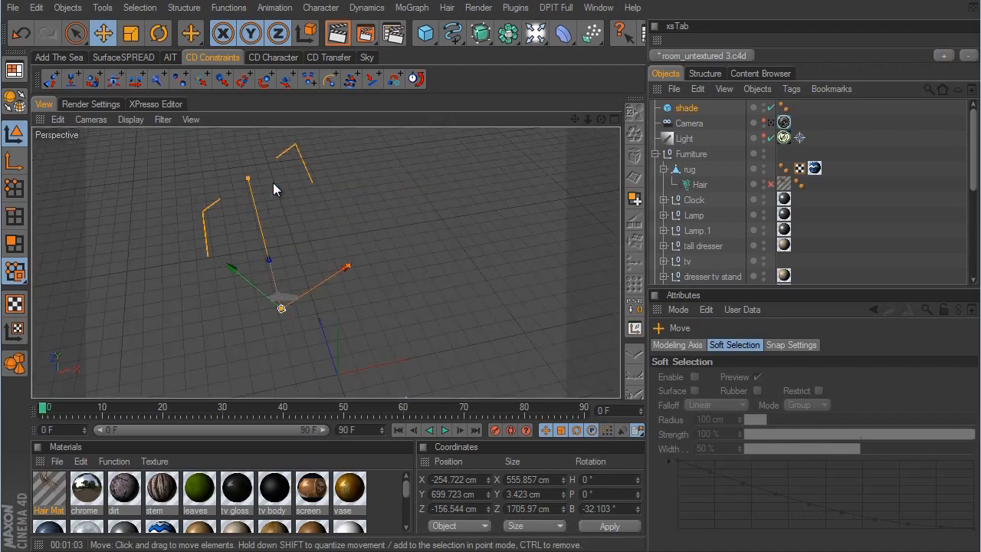
alt+drag(442, 257, 586, 304)
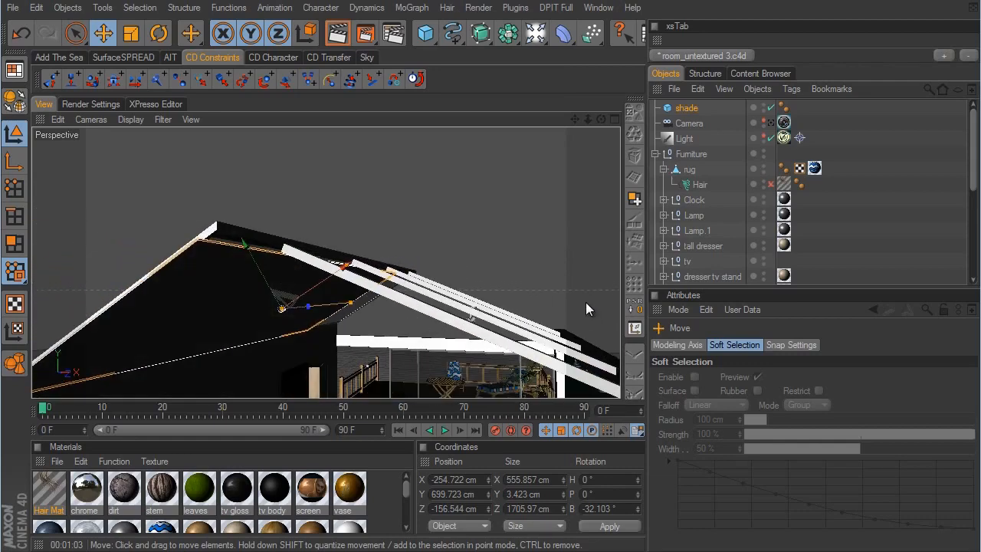
- Apply the white wall material to the shade and render the room through the scene camera
click(772, 123)
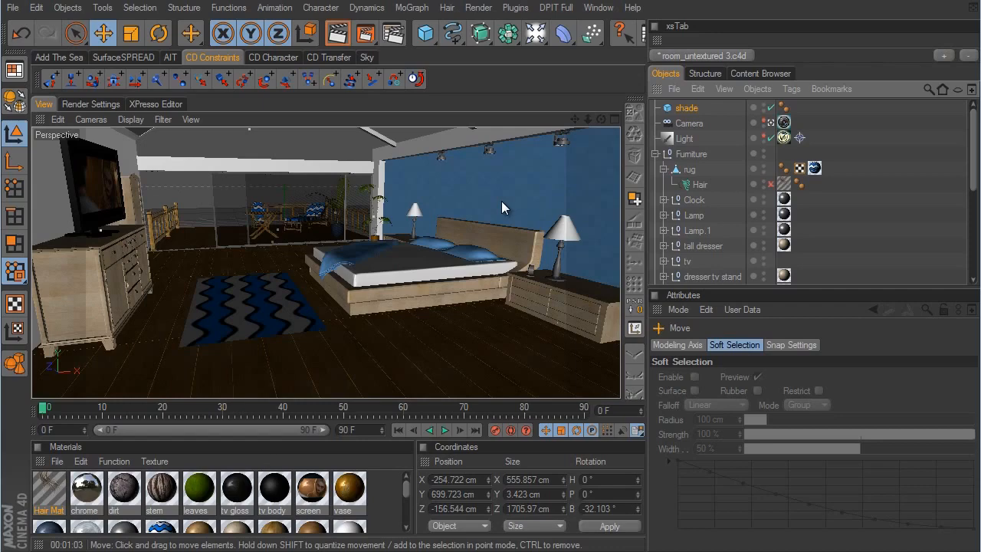
drag(409, 491, 407, 501)
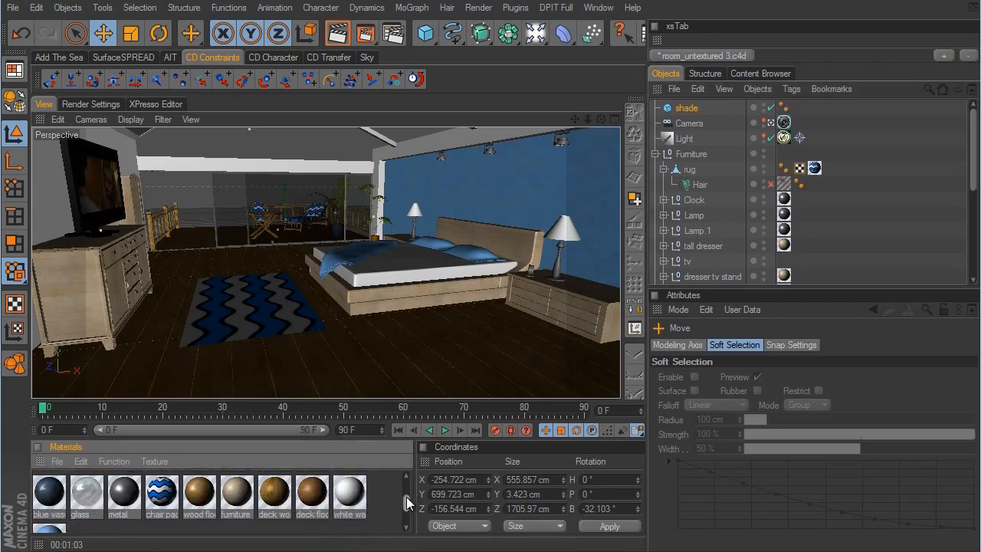
drag(349, 494, 684, 111)
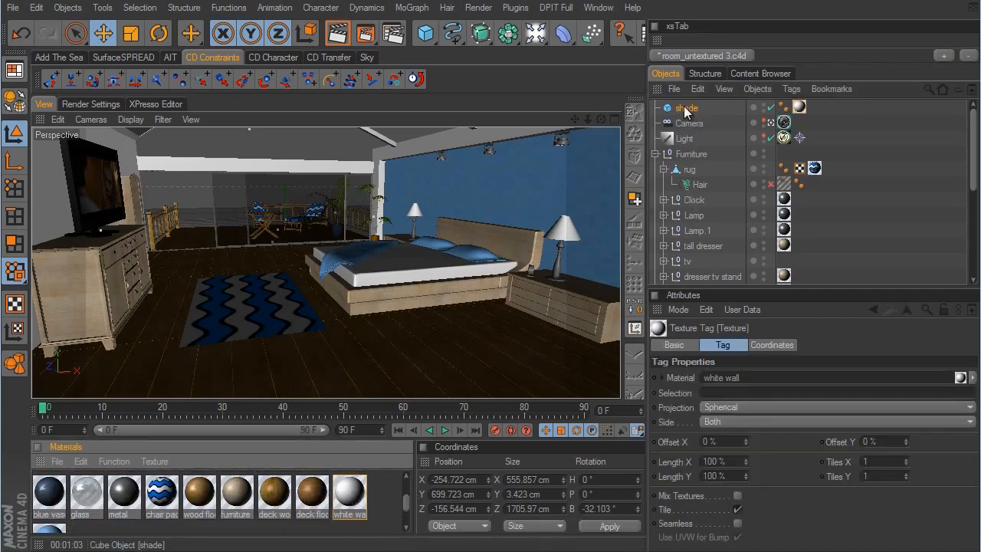
click(365, 33)
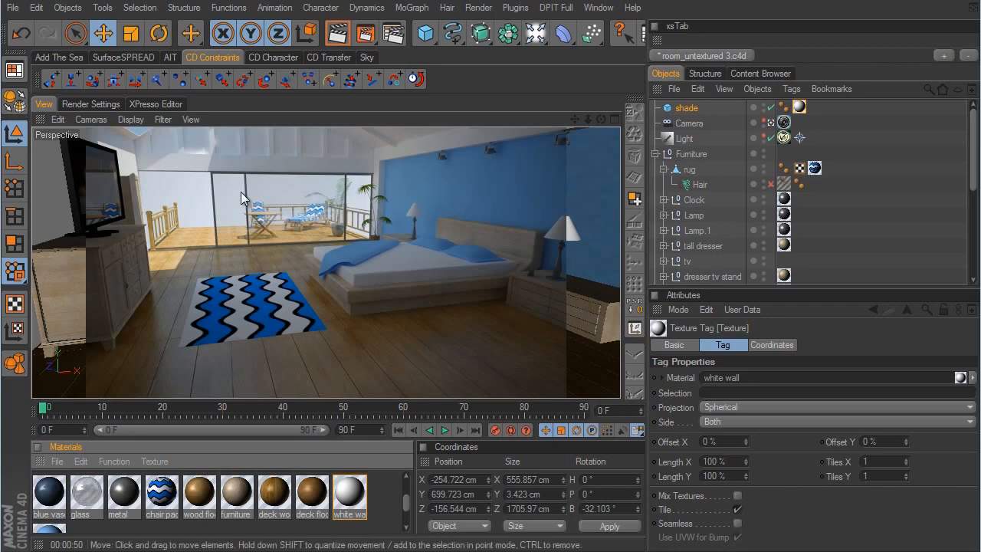
- Leave the camera view, add a plane to the scene and name it background
click(771, 123)
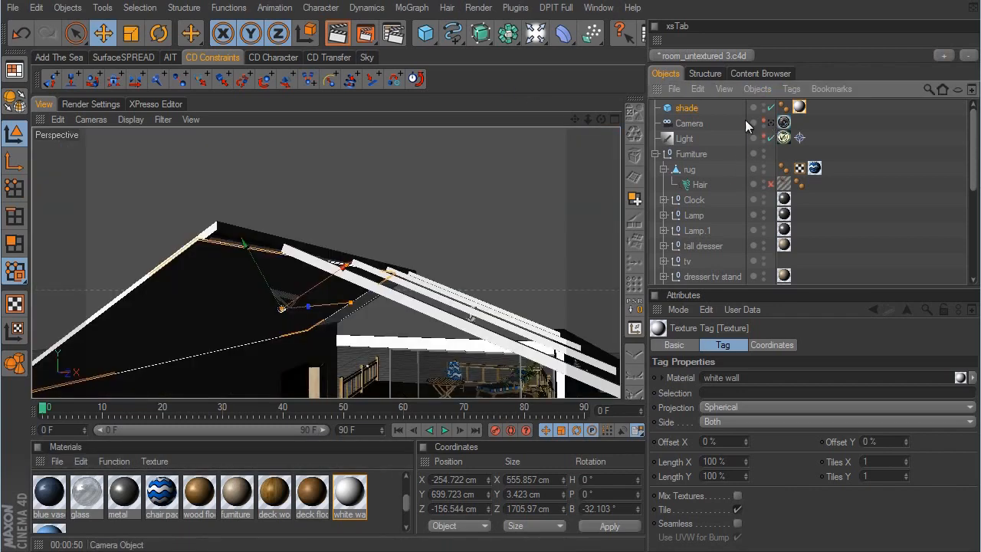
drag(430, 41, 547, 80)
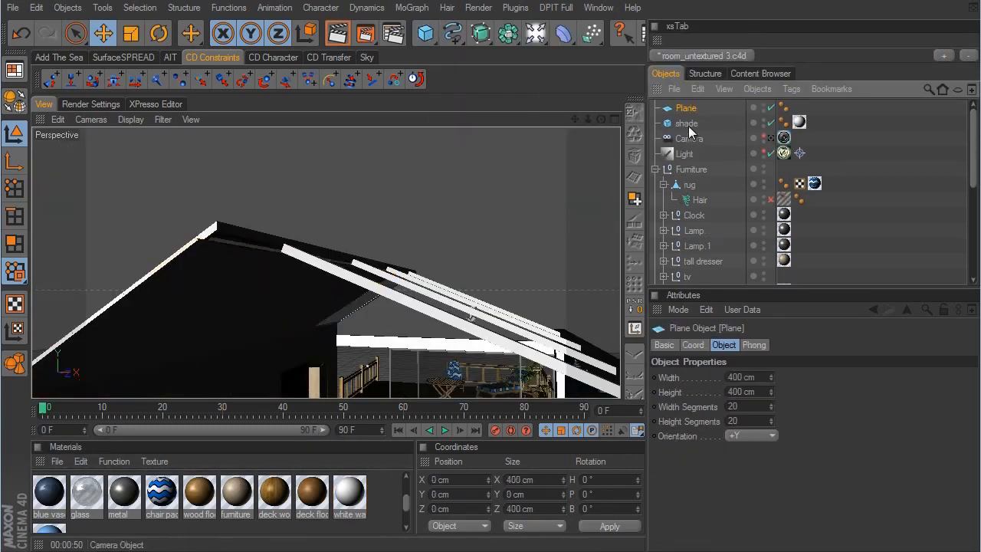
double_click(686, 109)
text(ba)
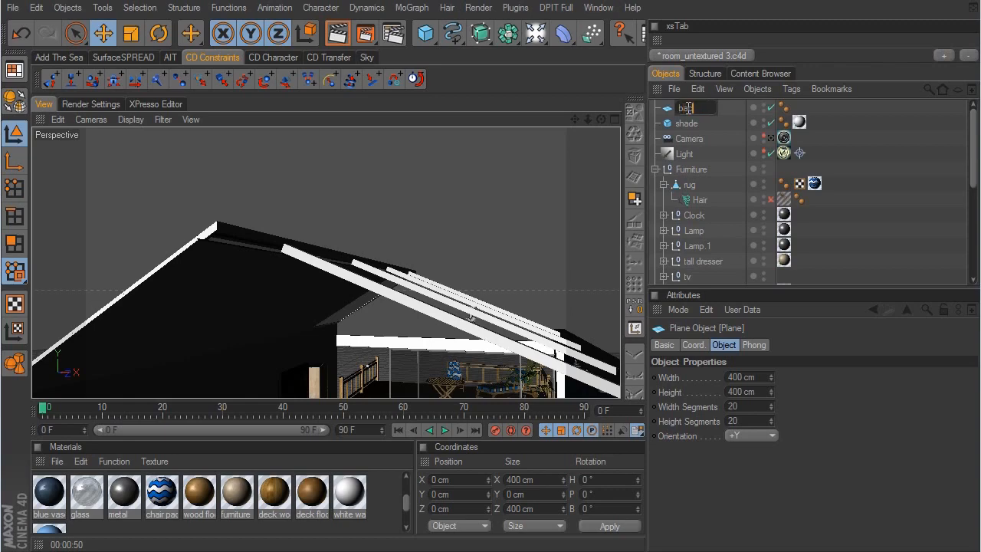
text(ckground)
key(Return)
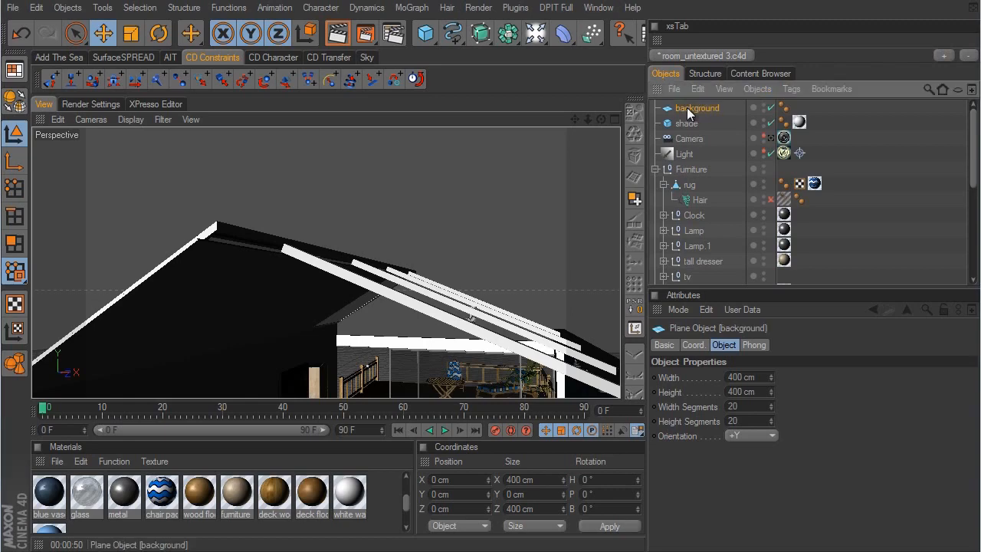
- Orient the background plane to -Z and move it beyond the deck, to about Z 2618 cm
alt+drag(555, 276, 386, 300)
scroll(386, 301, down, 5)
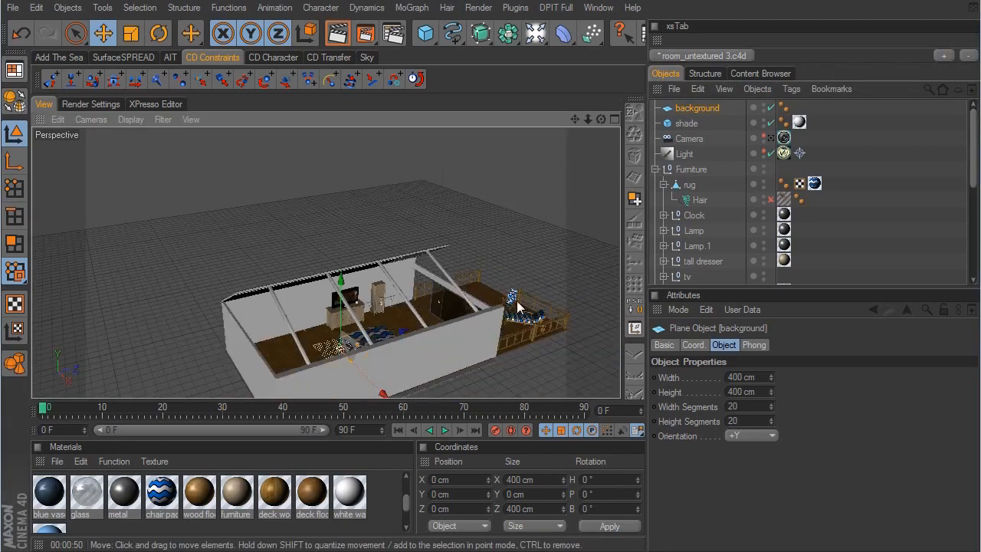
alt+middle_drag(532, 298, 398, 322)
alt+drag(398, 322, 606, 295)
click(769, 435)
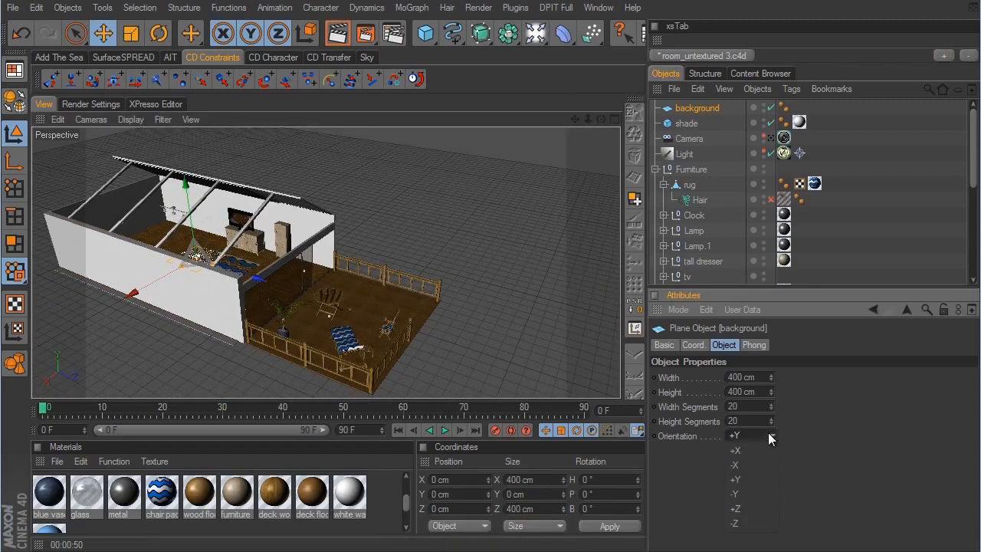
click(758, 524)
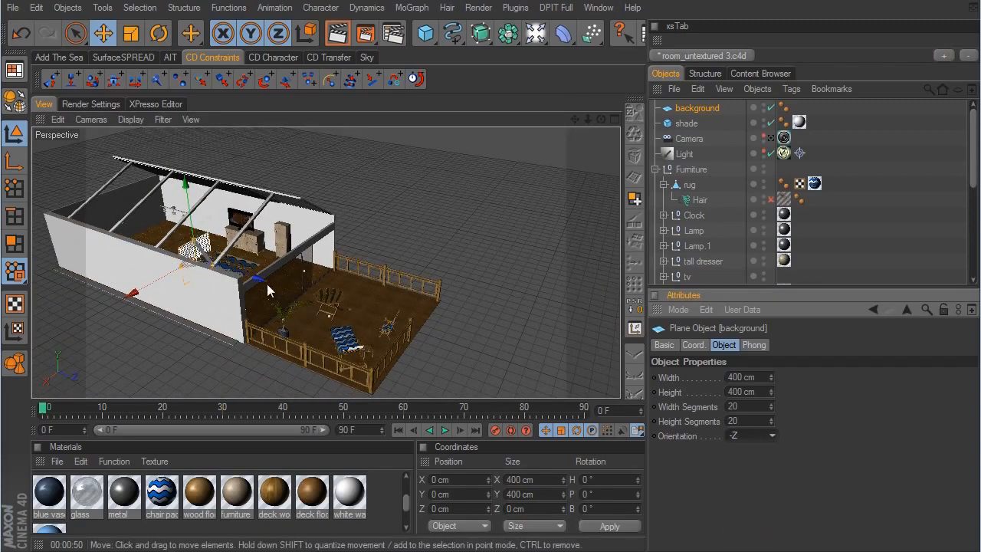
drag(268, 290, 578, 308)
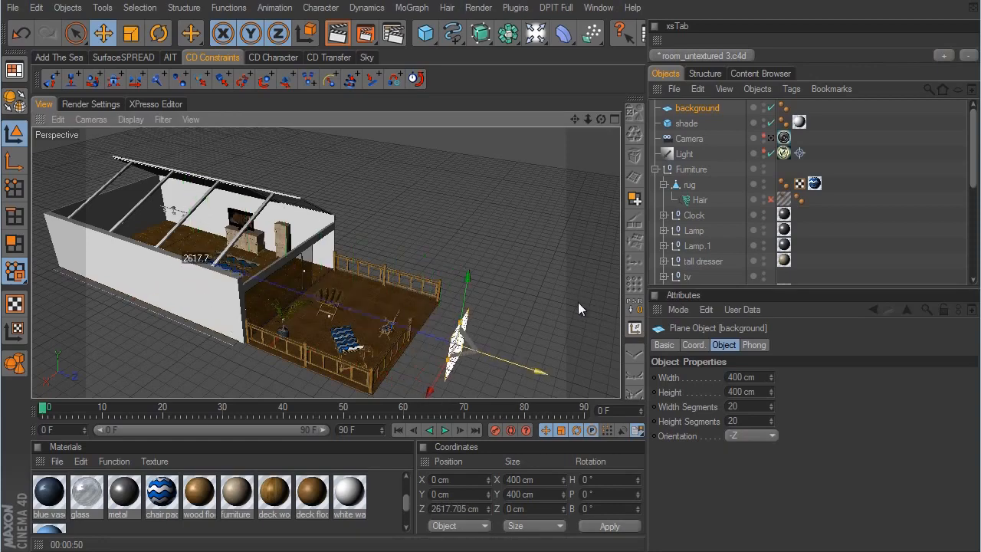
- Reduce the background plane to 1 width segment and 1 height segment
click(736, 406)
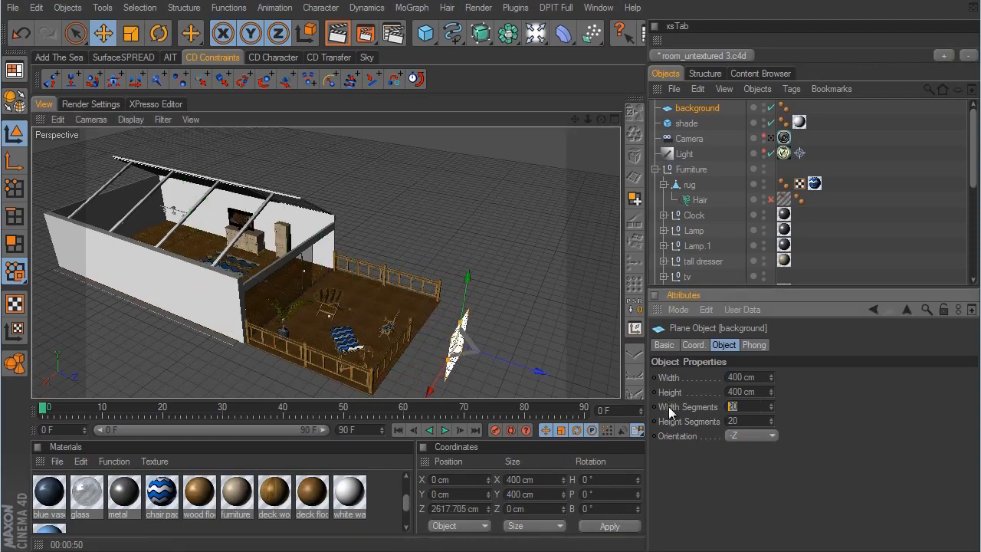
text(1)
key(Tab)
text(1)
key(Return)
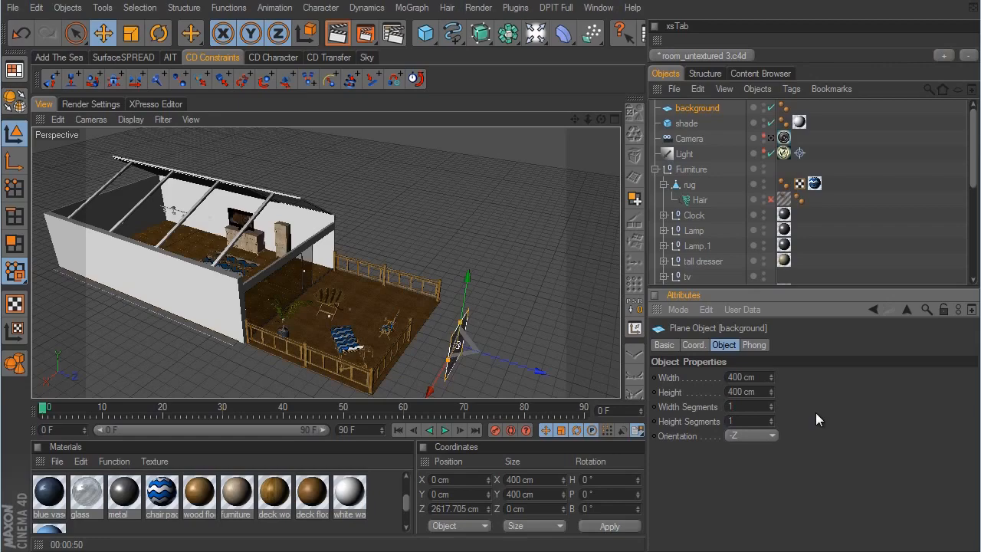
alt+drag(575, 356, 547, 329)
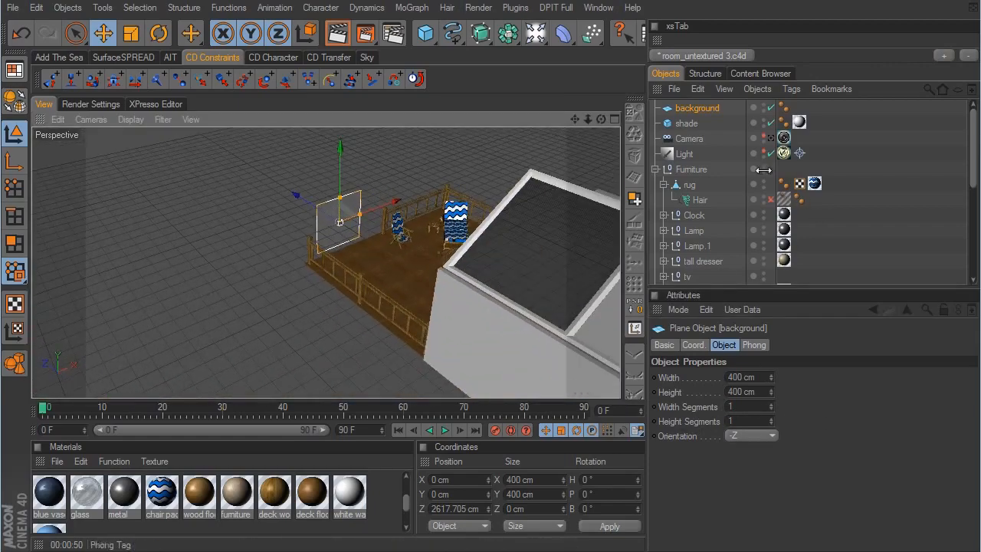
- Return to the camera view and create a V-Ray advanced material named BG
click(771, 138)
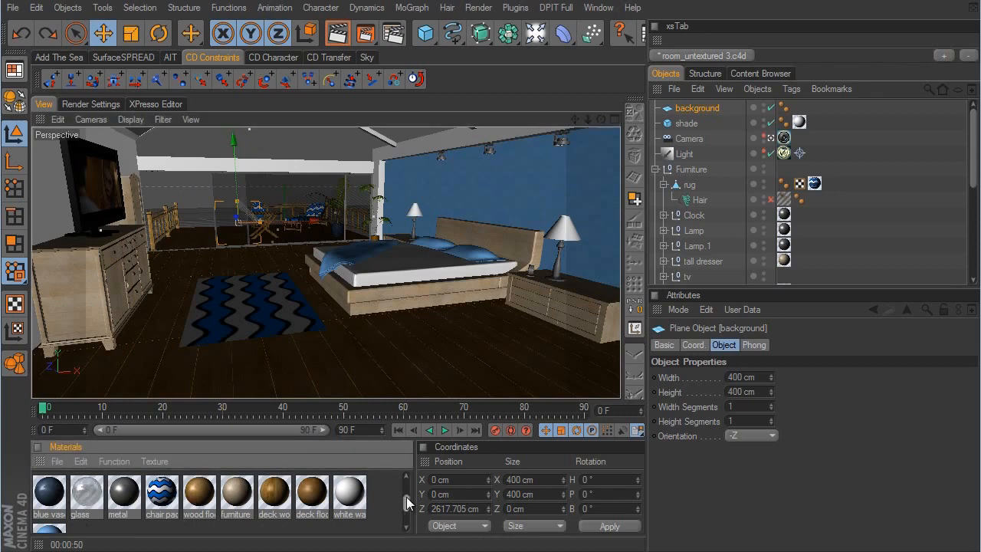
scroll(406, 499, up, 2)
click(57, 461)
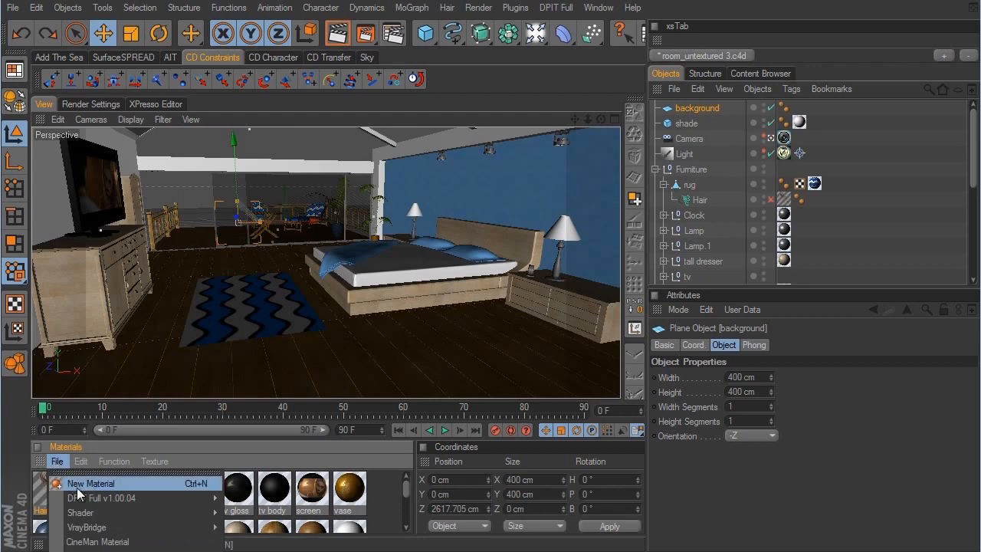
mouse_move(92, 526)
click(232, 541)
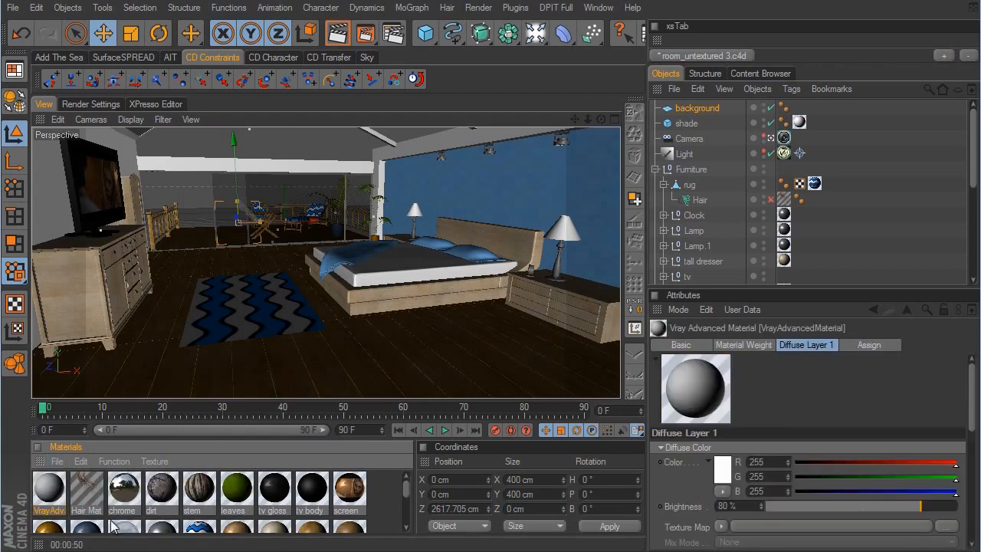
double_click(48, 490)
text(BG)
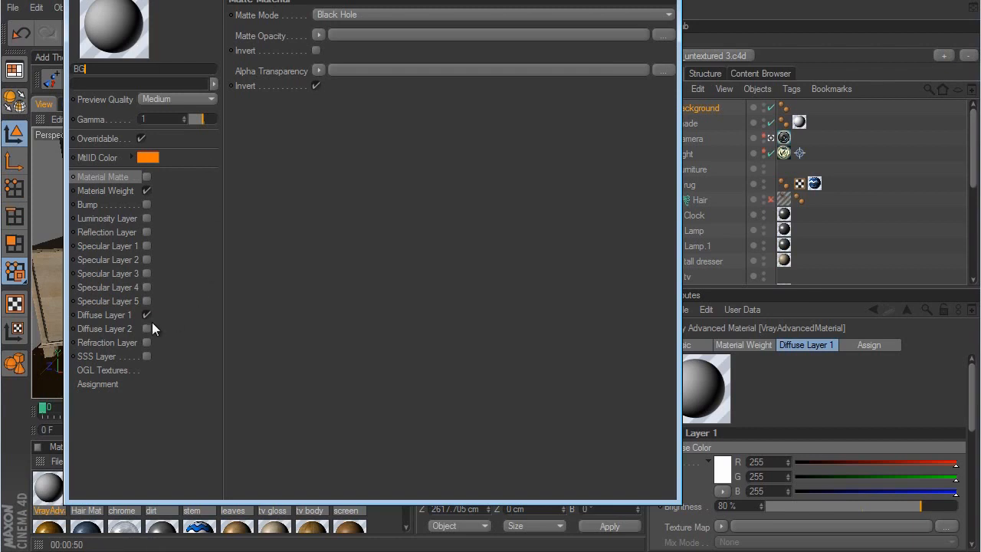
- Load the carribean_beach_view_1280x1024 image as the Diffuse Layer 1 colour texture of the BG material
click(121, 315)
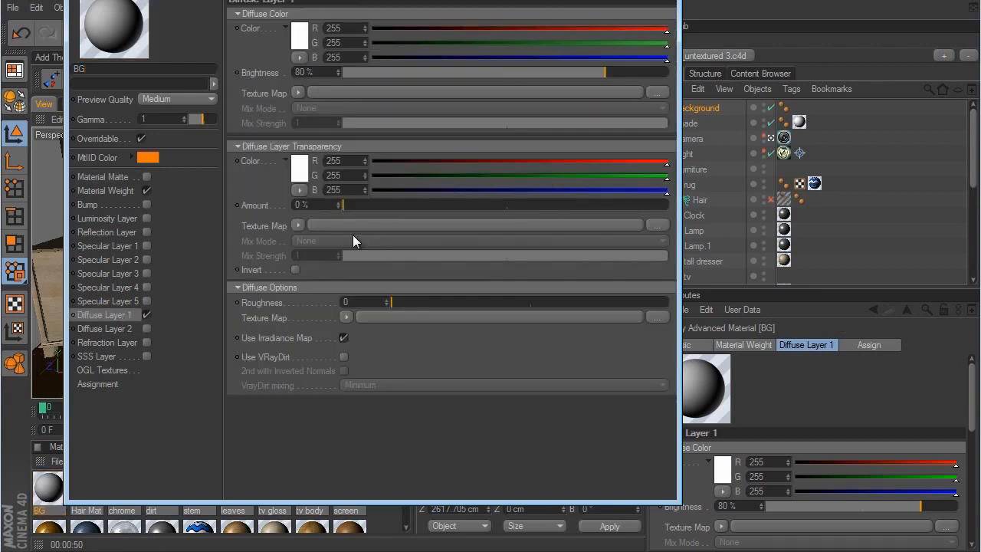
click(298, 93)
click(314, 122)
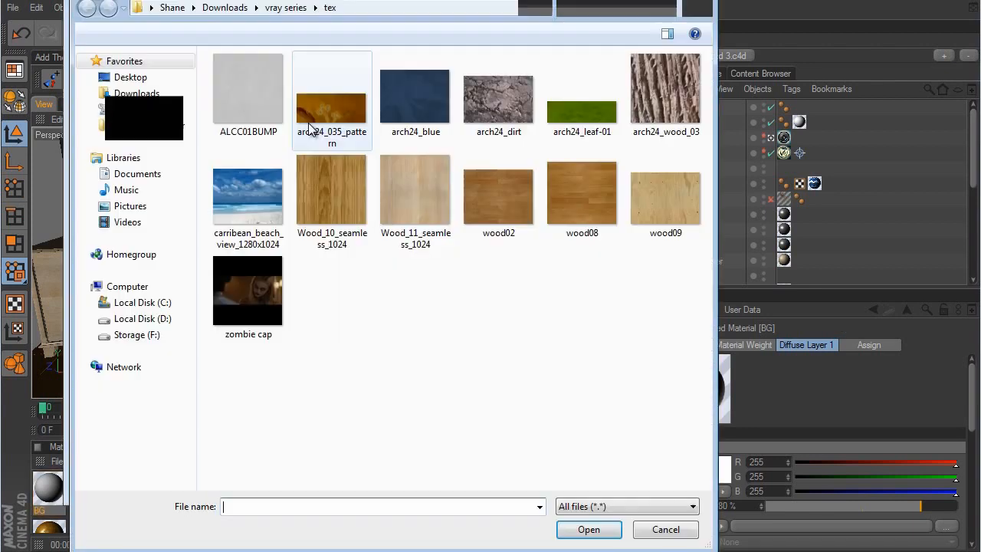
click(259, 198)
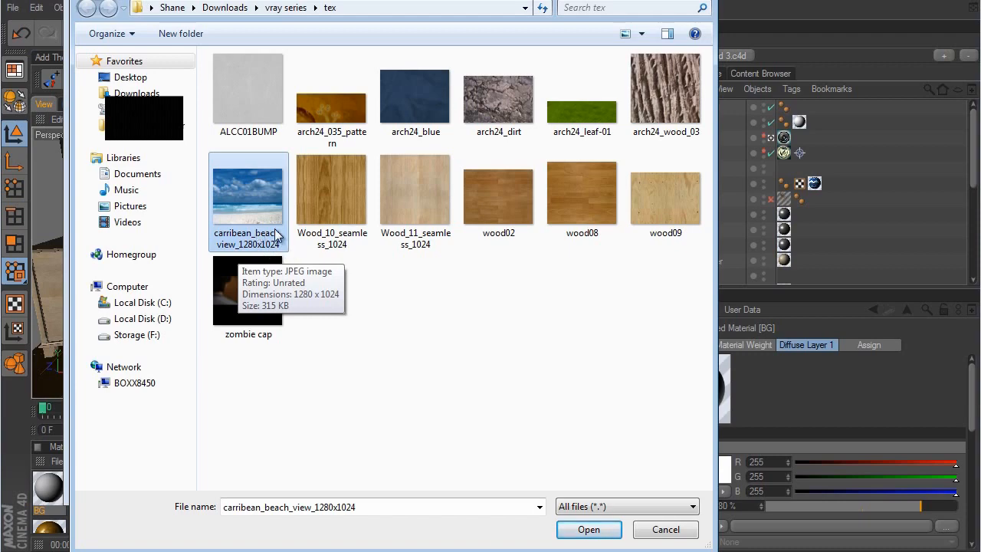
click(588, 529)
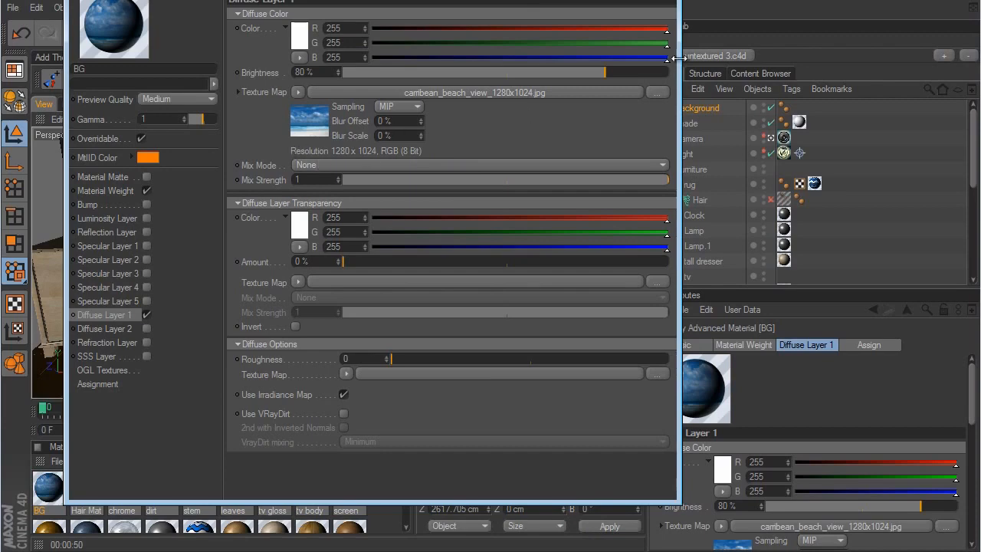
click(665, 1)
- Set the background plane's width to 1280 cm and its height to 1024 cm to match the beach image
click(697, 108)
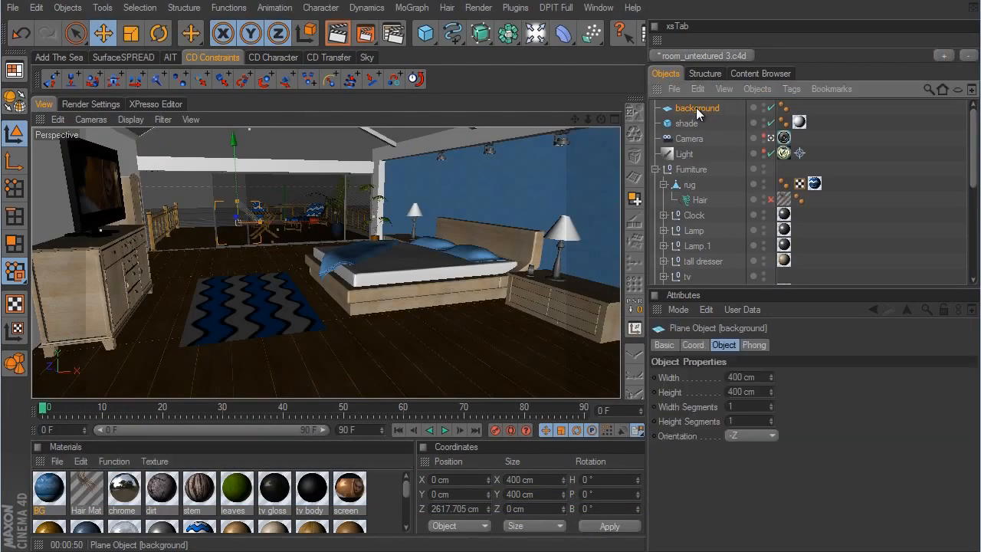
drag(765, 374, 646, 373)
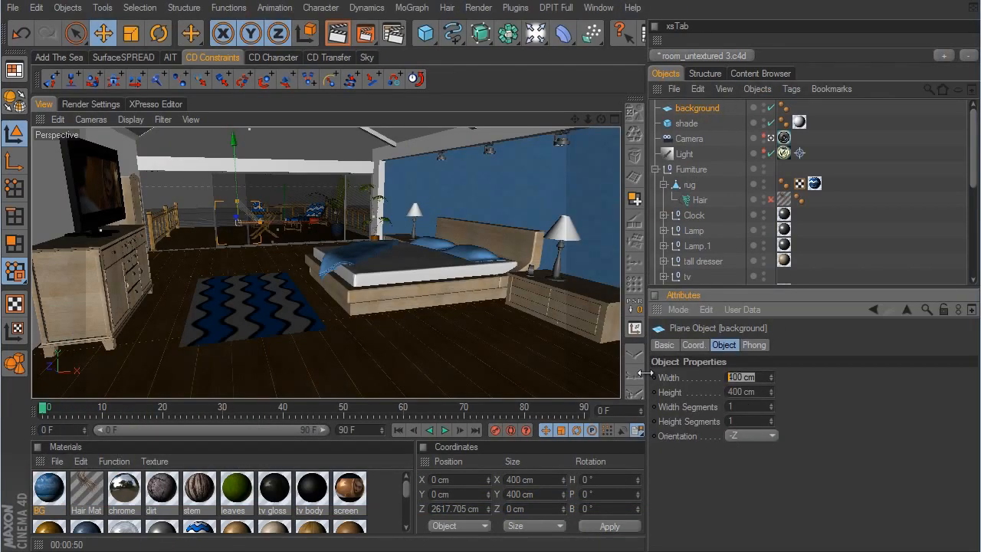
text(1280)
click(759, 391)
drag(759, 392, 713, 386)
text(1024)
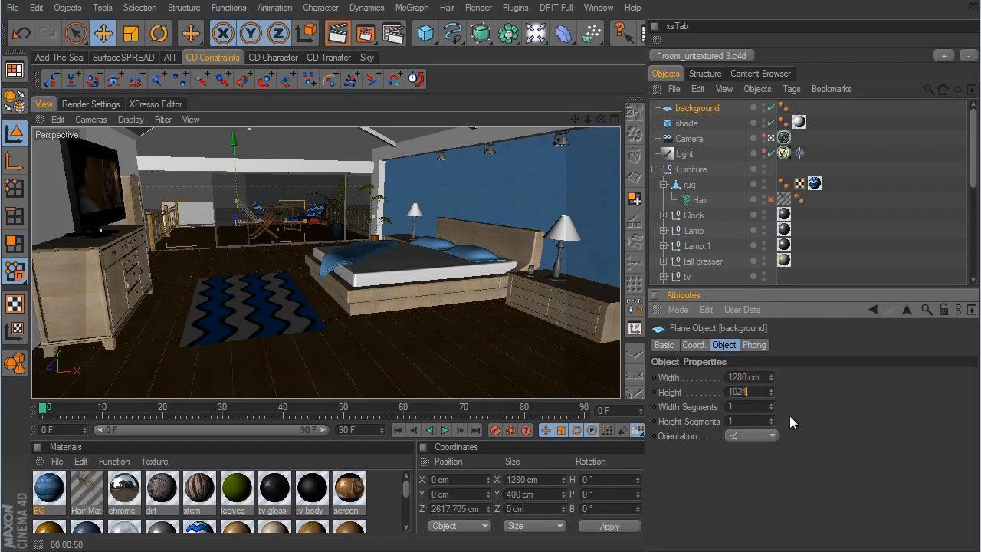
- Confirm the background plane's 1024 cm height and apply the BG material to the plane
key(Return)
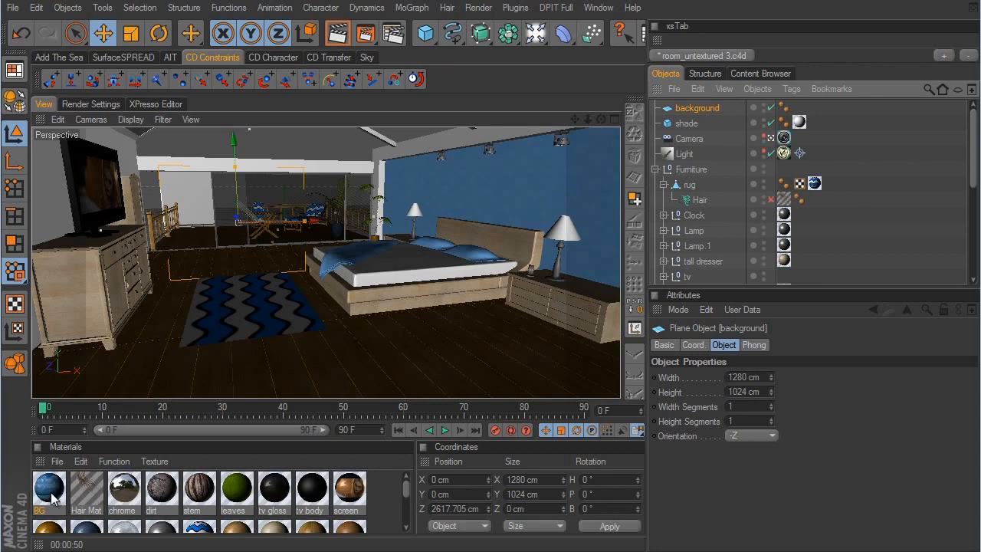
drag(52, 499, 705, 112)
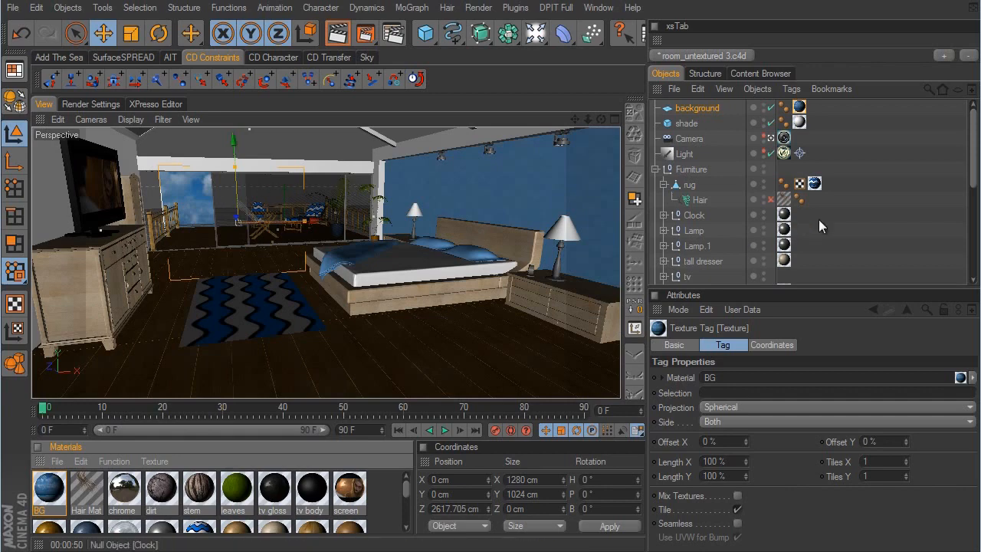
- Hide the sliding glass door in the viewport and move the background plane to about X 208 cm, Y 502 cm
scroll(819, 219, down, 5)
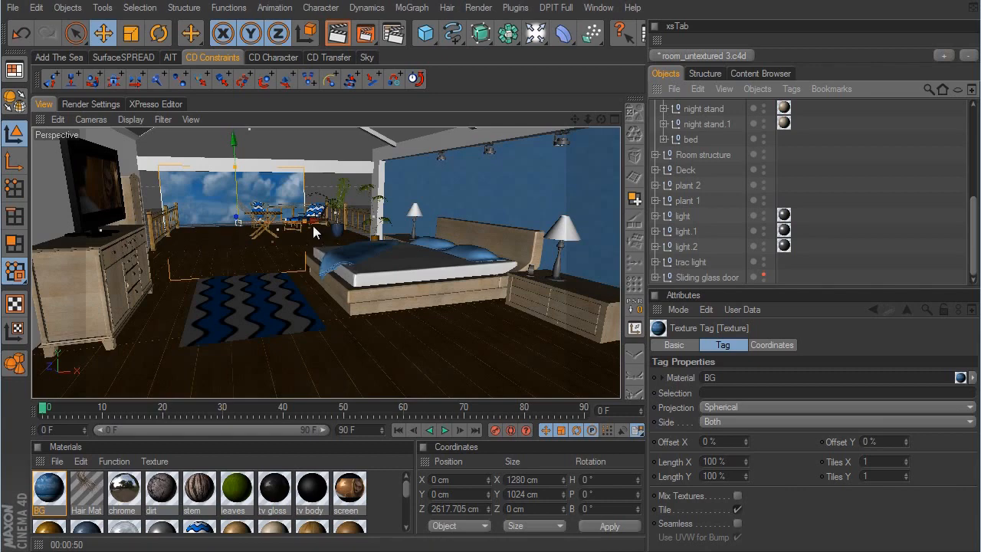
drag(312, 223, 335, 223)
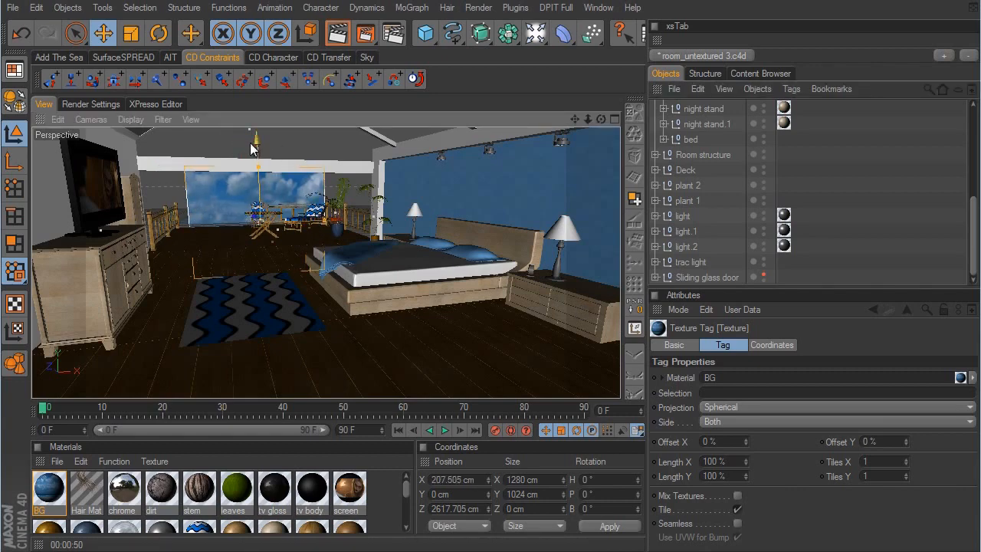
drag(253, 148, 574, 299)
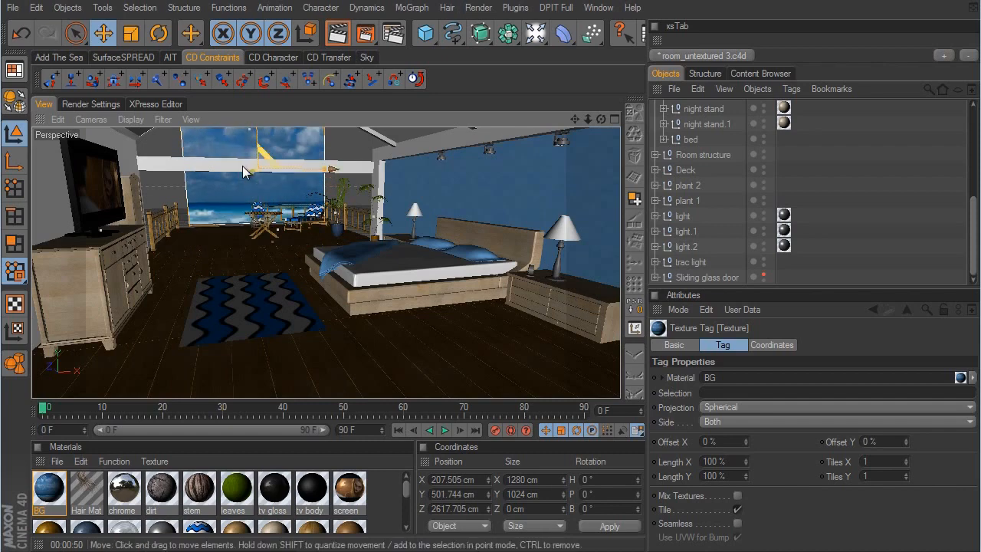
- Scale the background plane up uniformly to about 2556 × 2045 cm and raise it to about Y 986 cm
scroll(834, 189, up, 5)
click(699, 108)
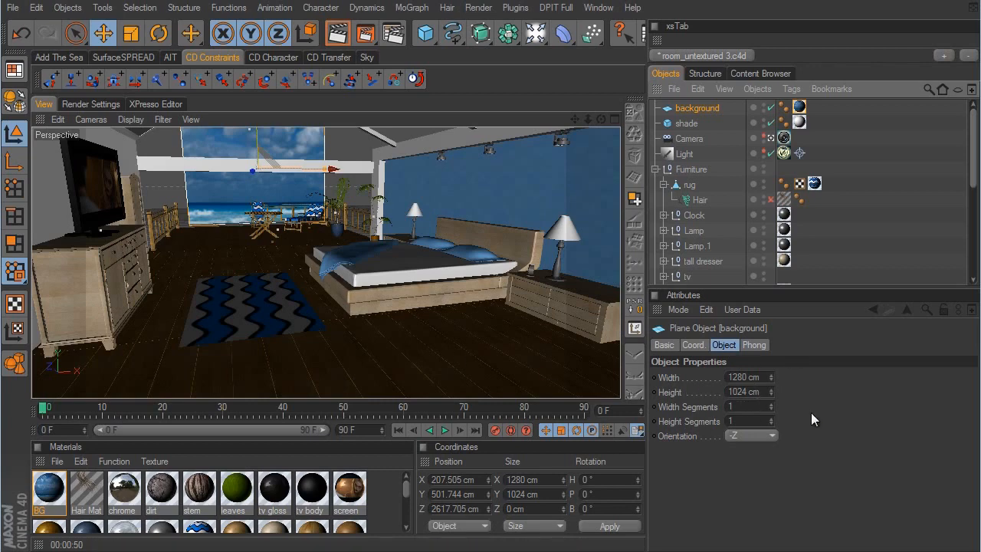
click(133, 38)
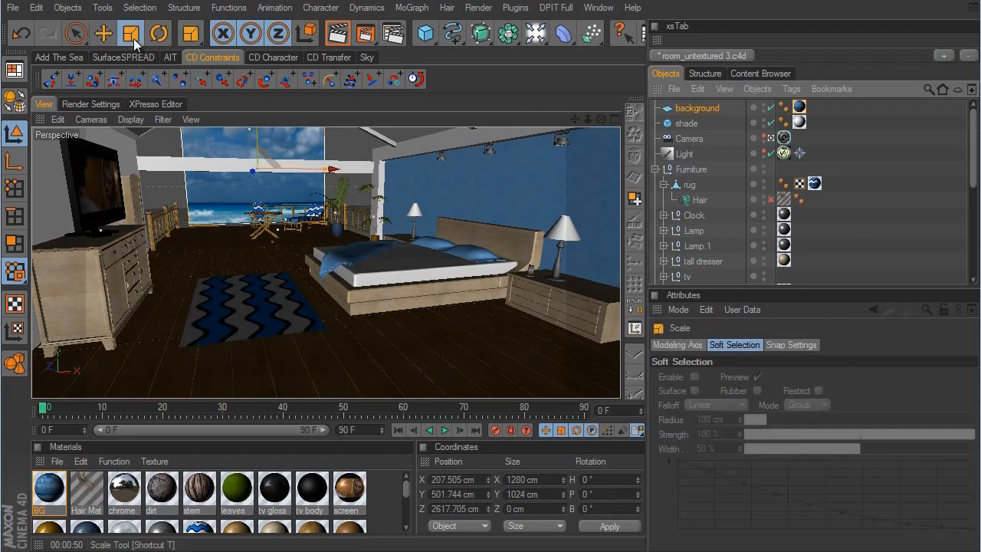
drag(348, 321, 576, 301)
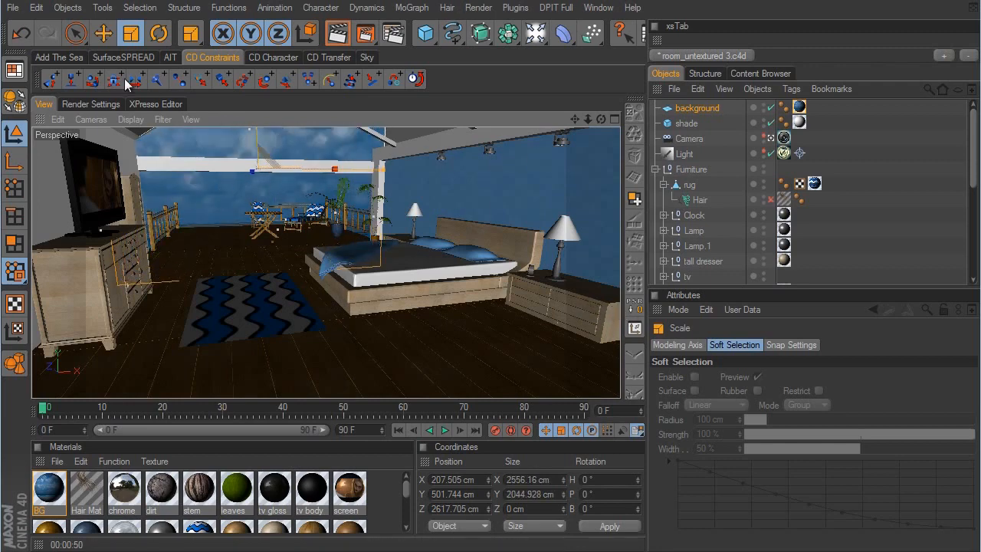
click(104, 33)
drag(576, 309, 575, 299)
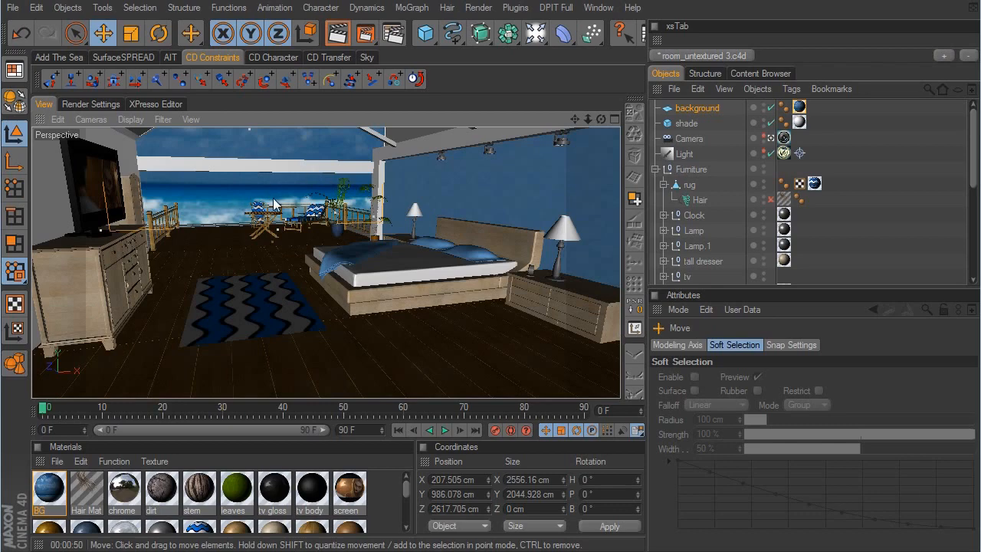
- Change the BG material's preview shape to Plane and close the material editor
double_click(49, 488)
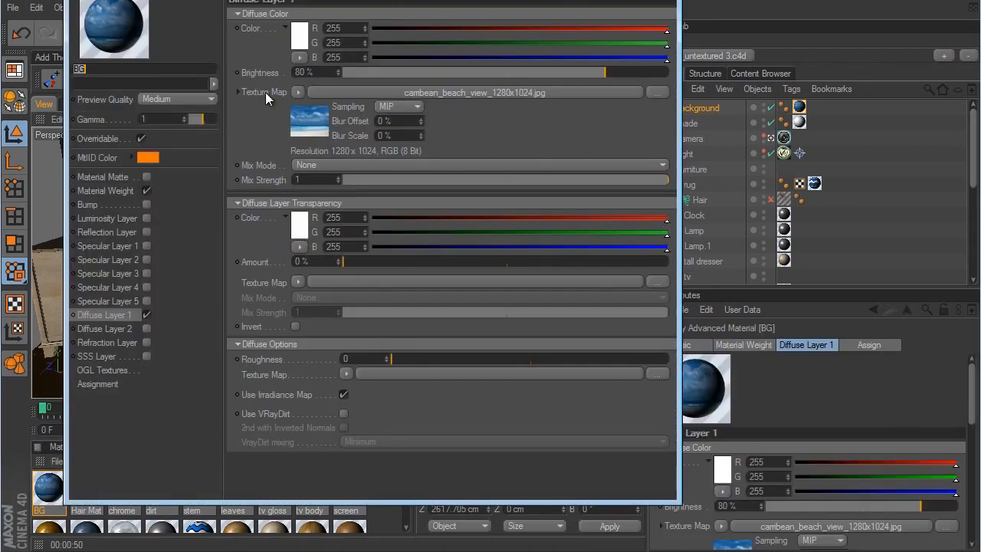
right_click(99, 25)
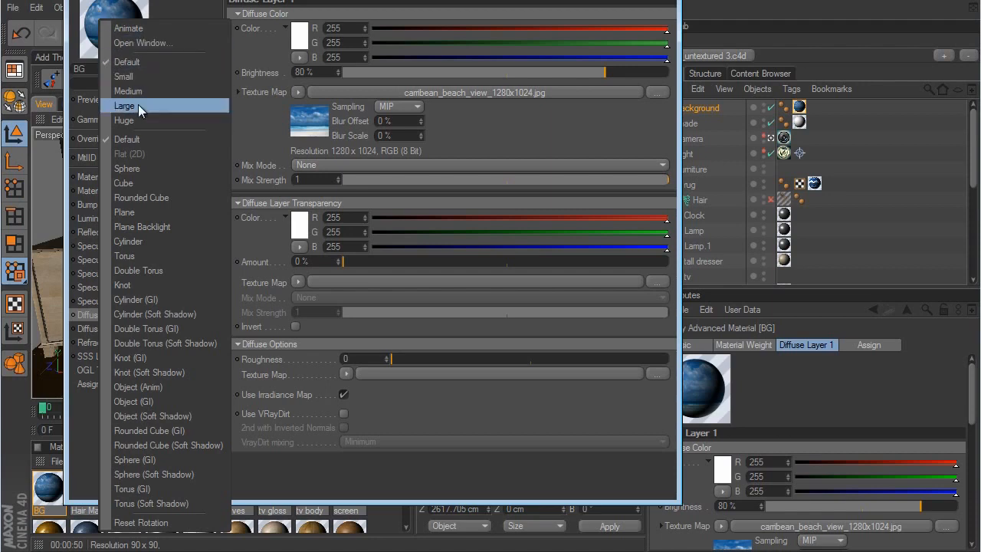
click(138, 212)
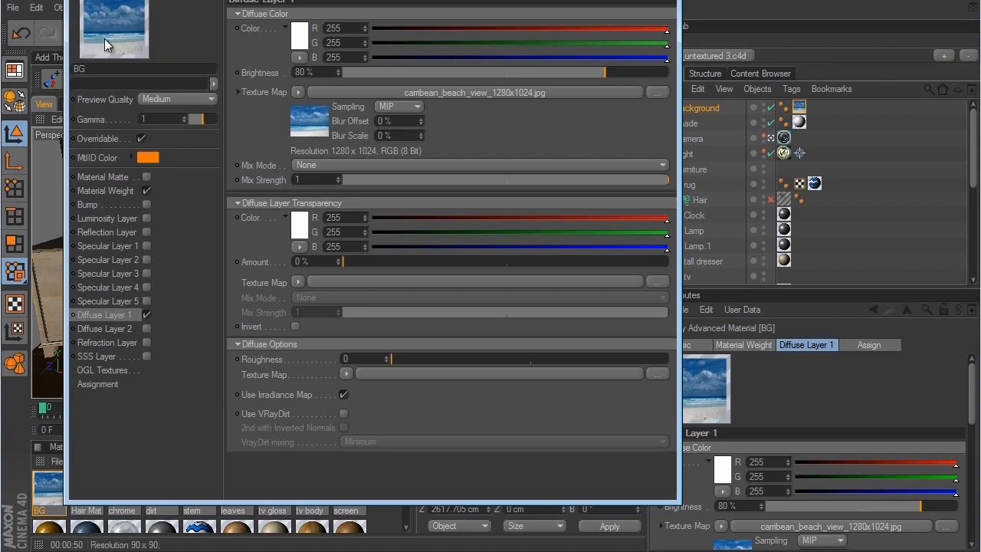
click(663, 0)
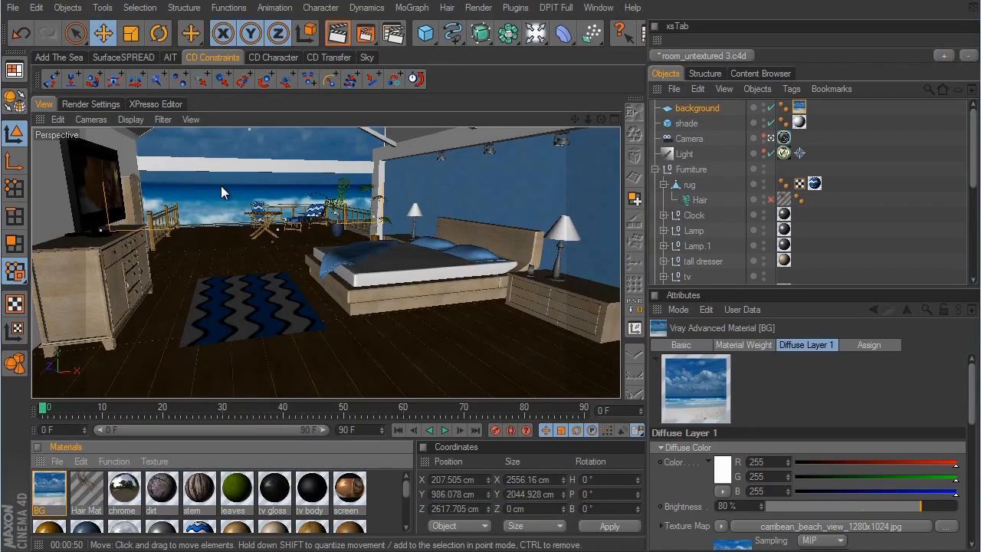
- Set the projection of the background plane's BG texture tag to UVW Mapping
click(800, 108)
click(732, 407)
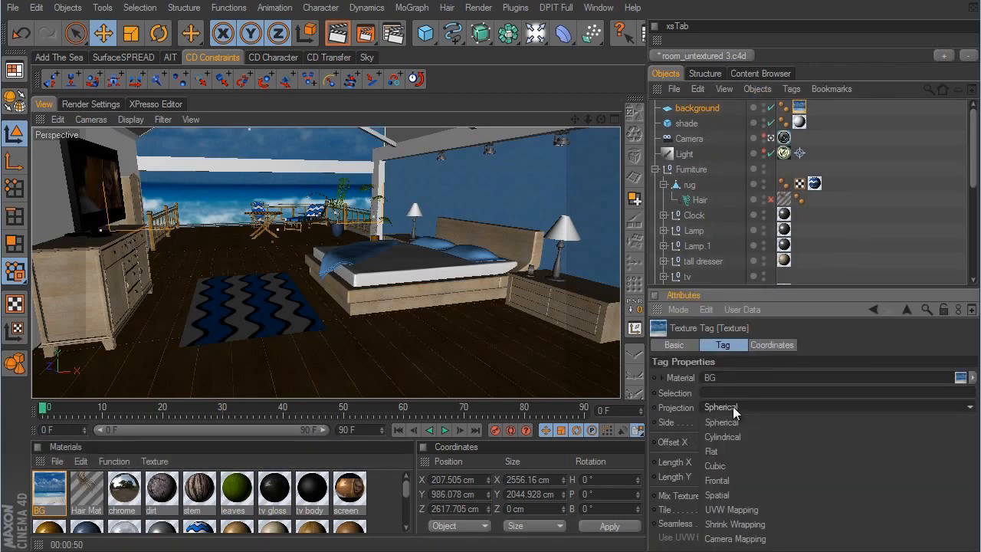
click(735, 509)
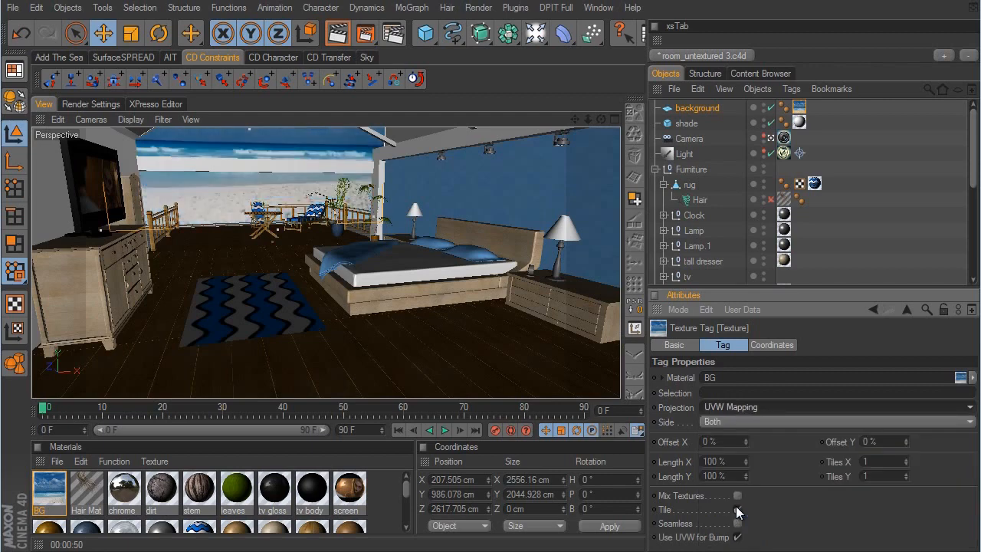
click(736, 509)
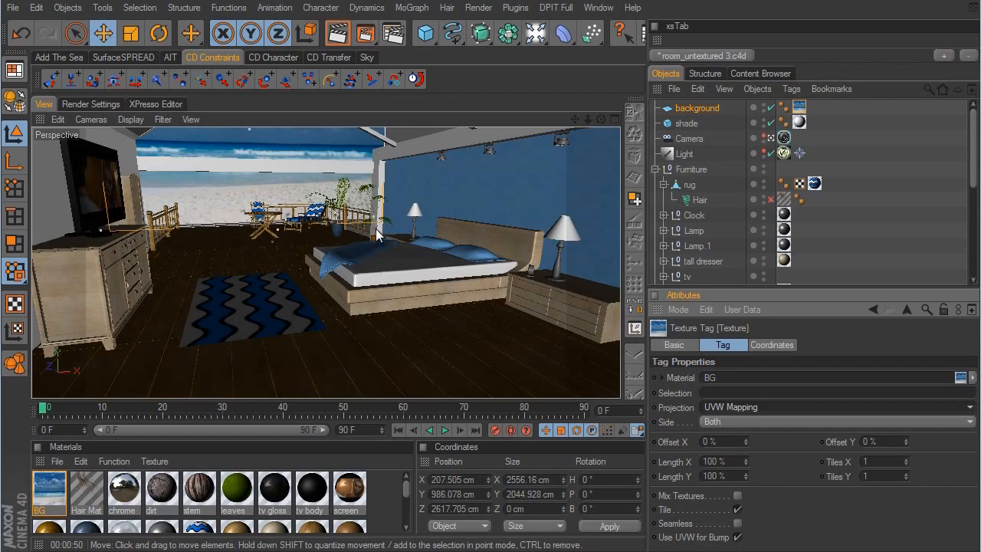
- Leave the camera view, lower the background plane to about Y 779 cm, and return to the camera view
click(770, 139)
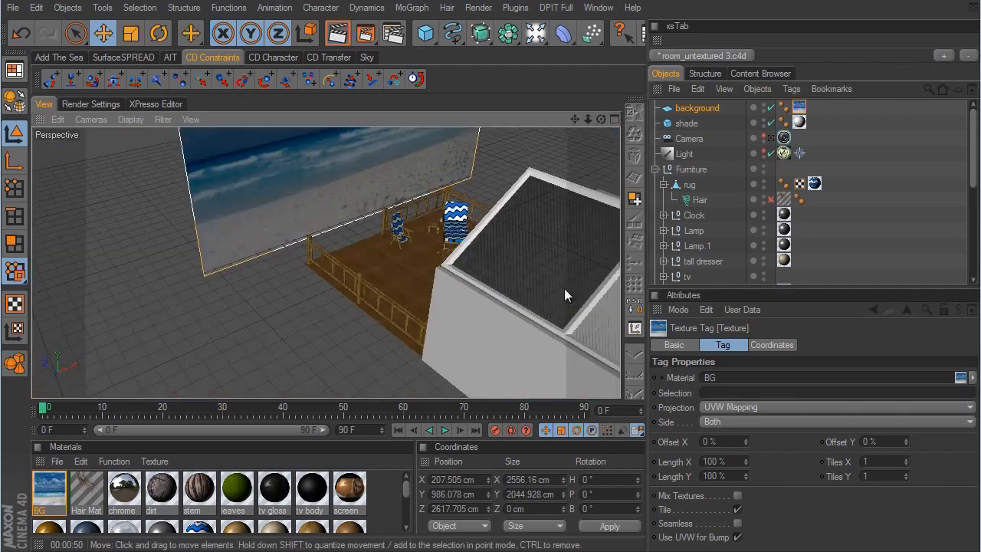
alt+drag(564, 288, 575, 303)
alt+middle_drag(575, 304, 575, 304)
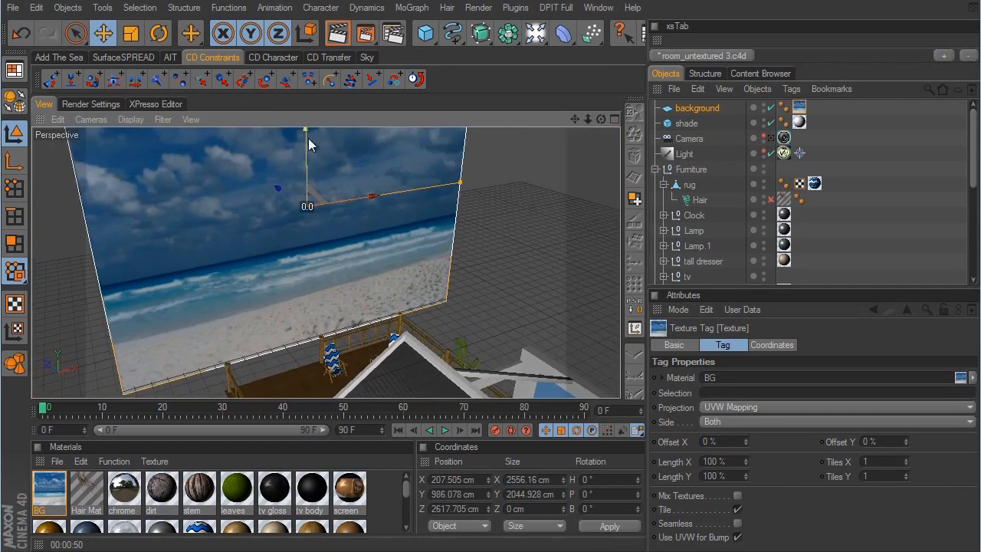
drag(308, 138, 308, 147)
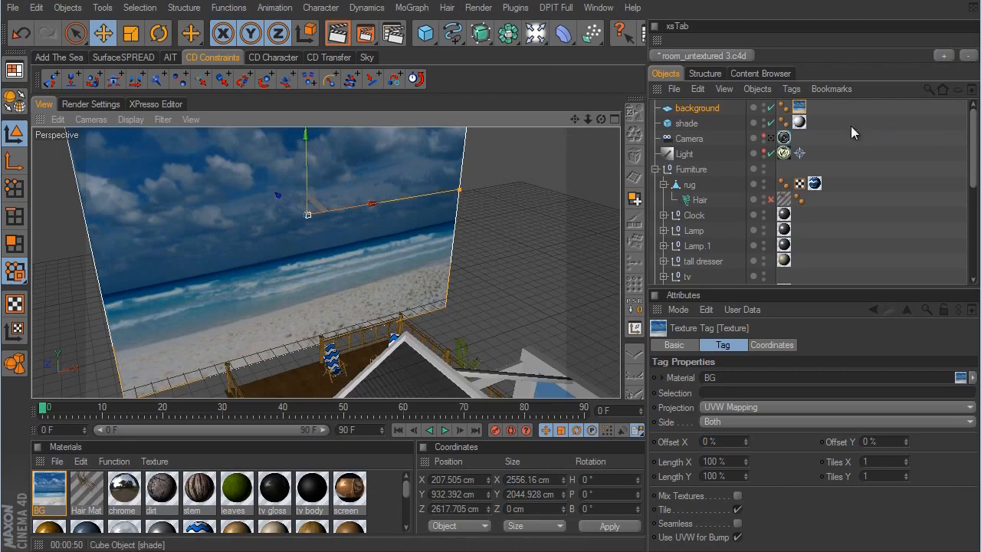
click(771, 139)
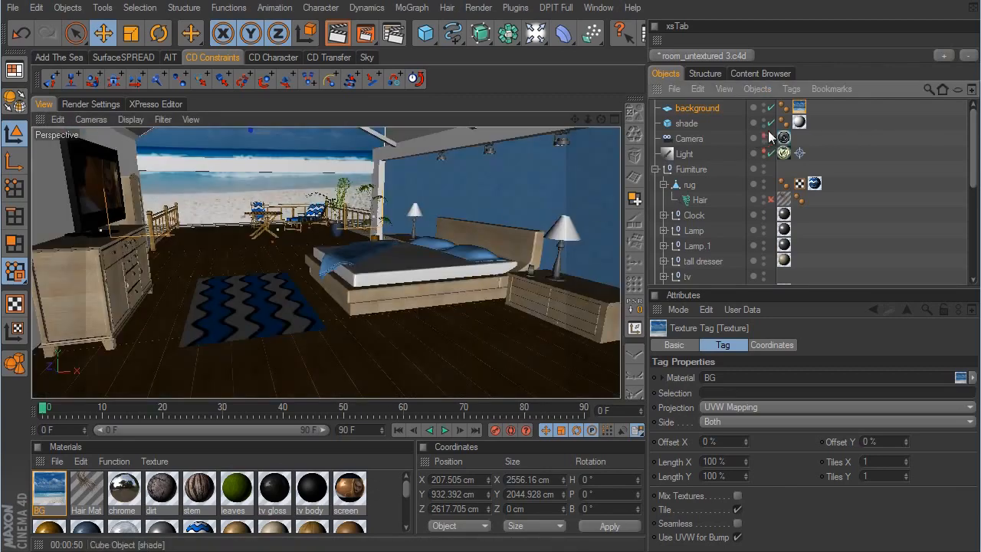
click(772, 140)
drag(312, 138, 575, 303)
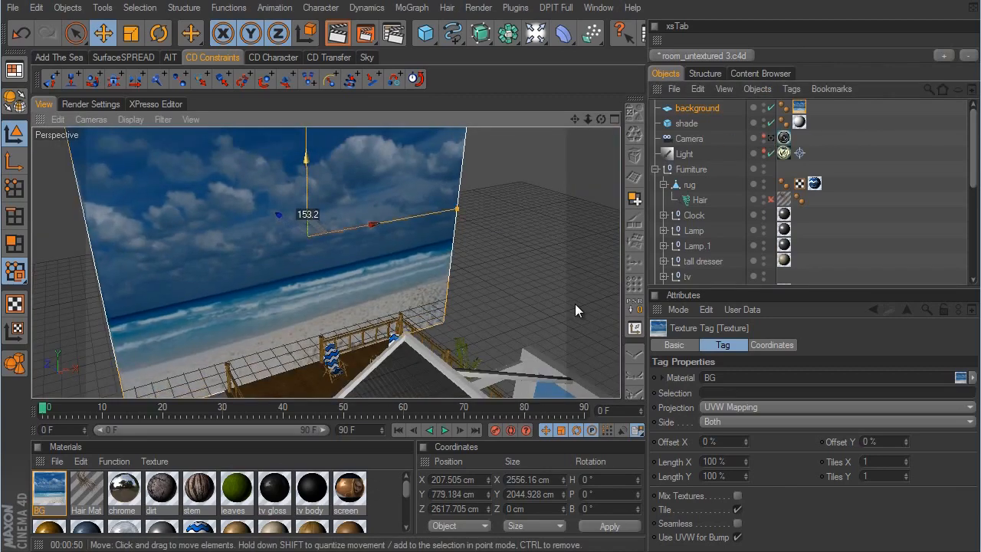
click(772, 139)
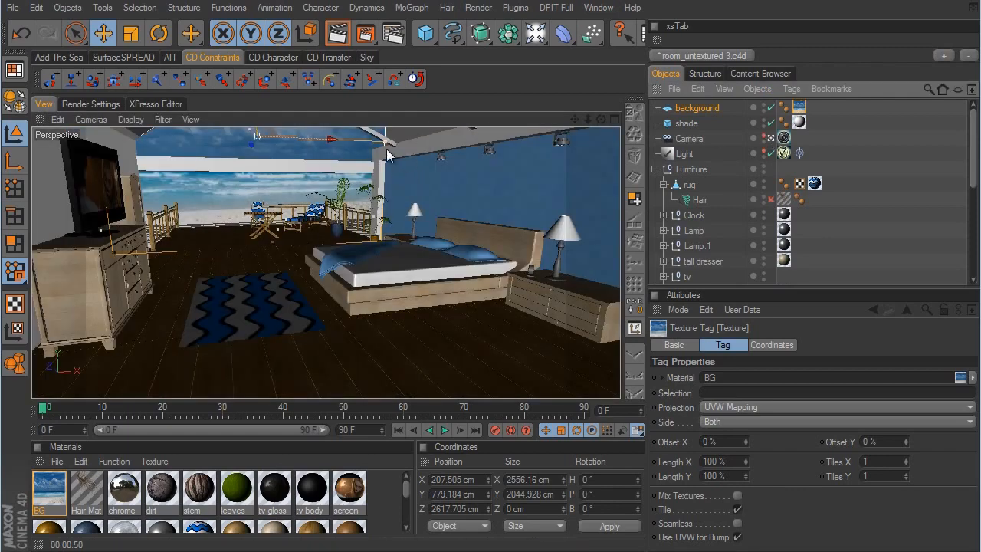
- Shift the background plane sideways to about X 314 cm and render the camera view
drag(332, 150, 573, 302)
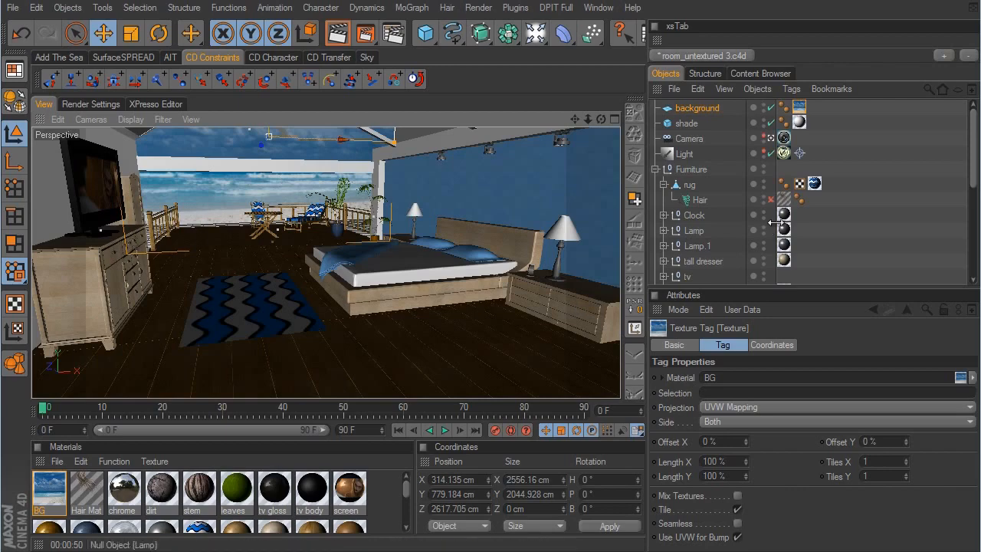
ctrl+click(709, 110)
click(337, 35)
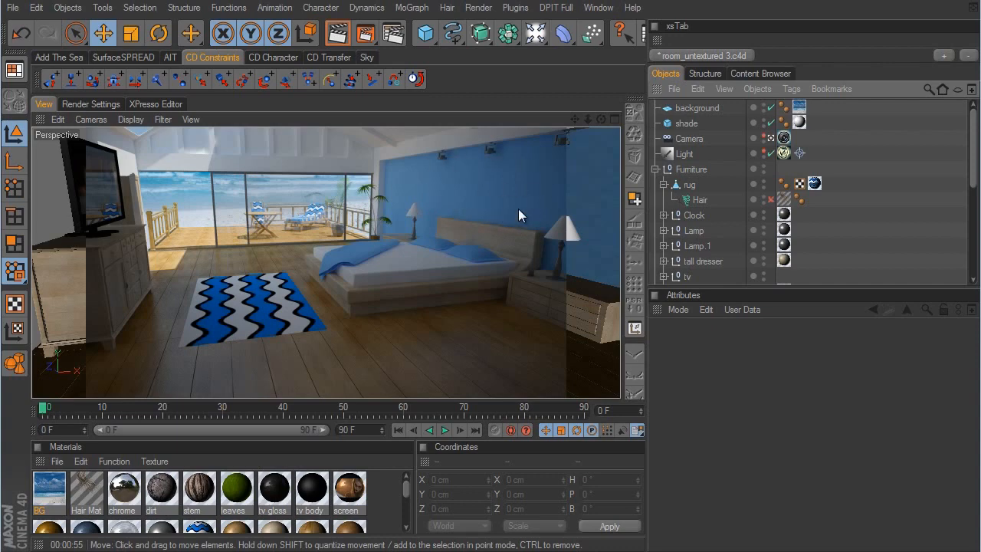
- Create a new empty scene and add a cube primitive
click(13, 7)
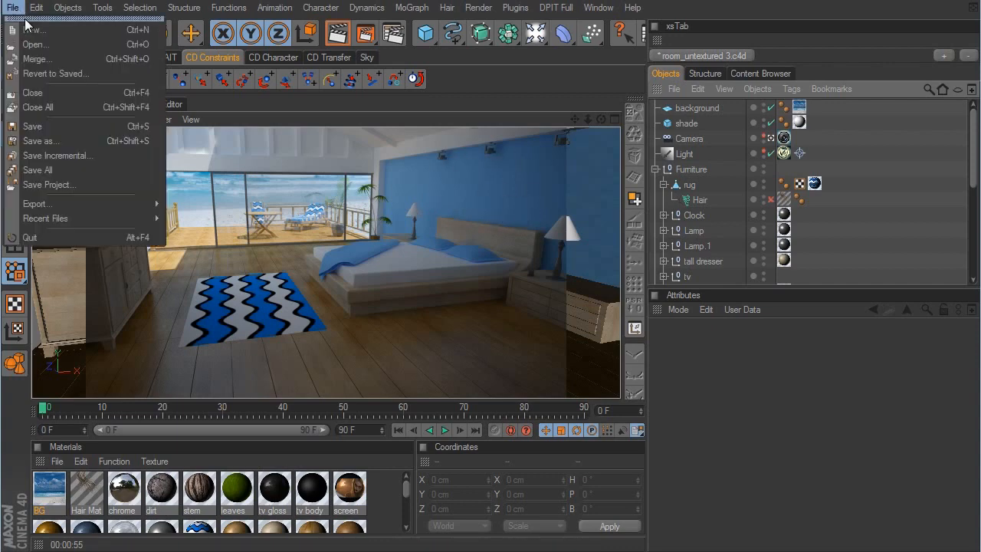
click(25, 30)
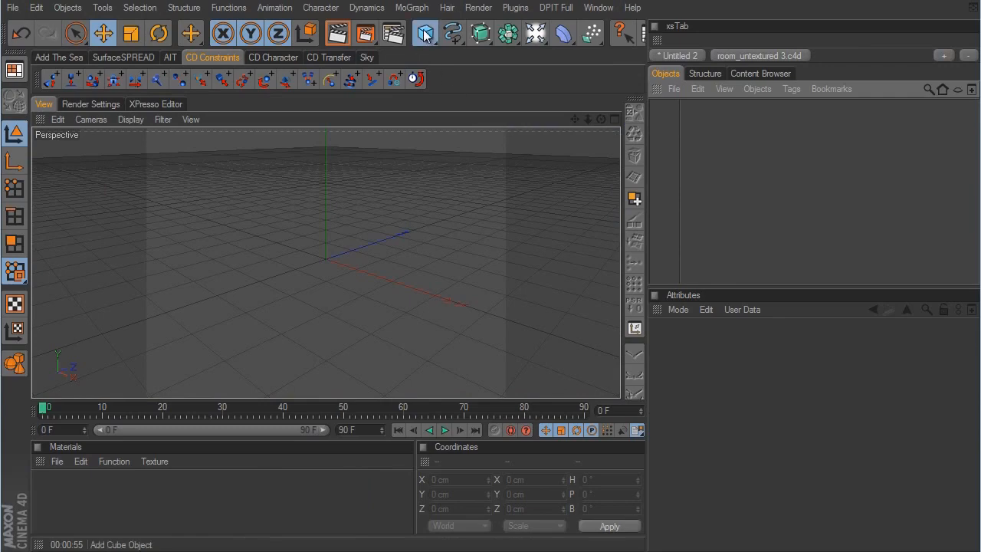
drag(425, 33, 465, 49)
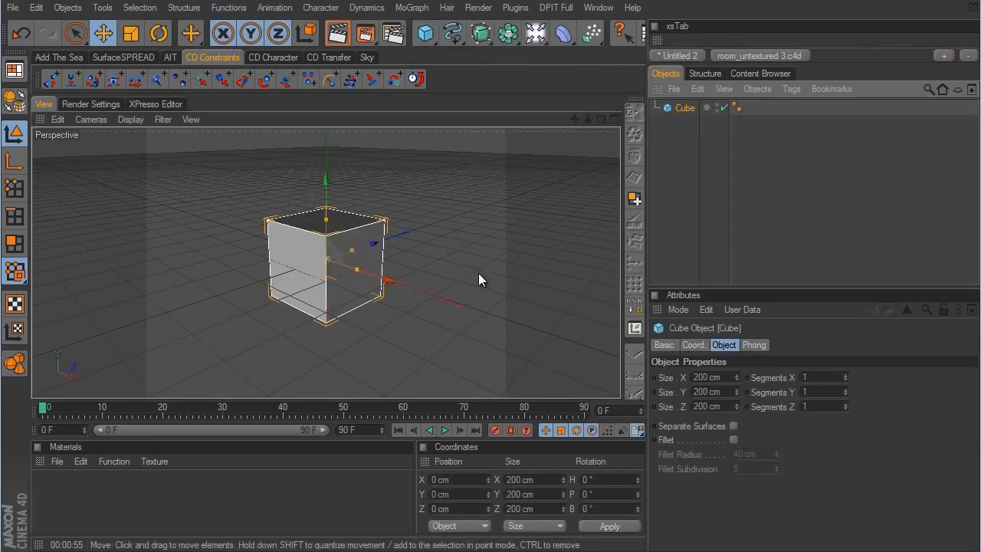
- Resize the cube into a thin panel about 379 cm in X and 9 cm in Z, and switch to polygon mode
alt+right_drag(428, 294, 585, 304)
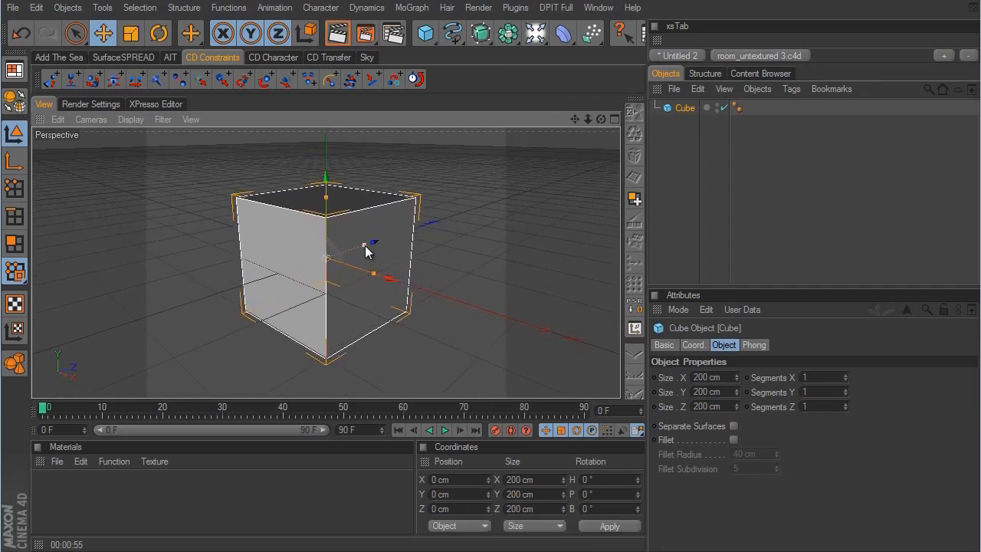
drag(365, 245, 571, 302)
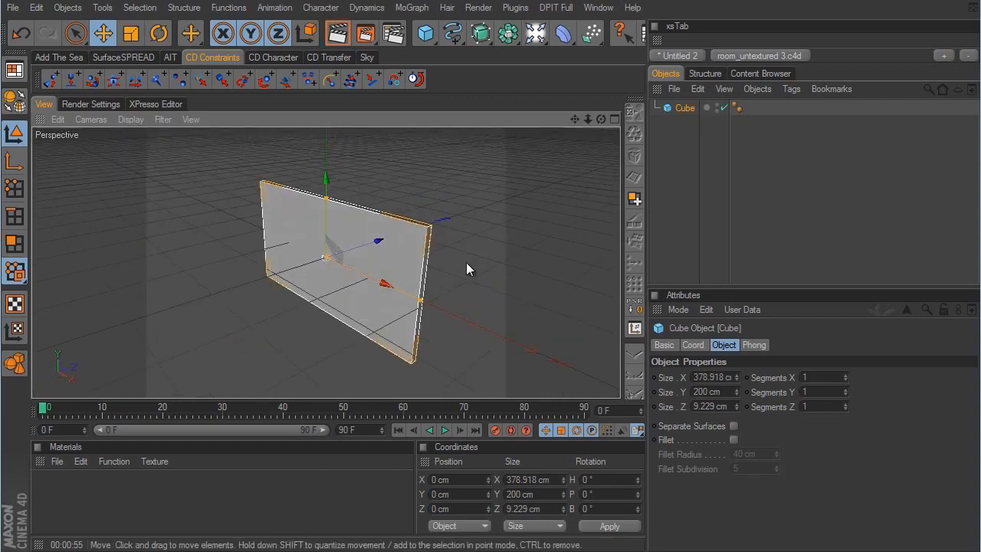
click(17, 246)
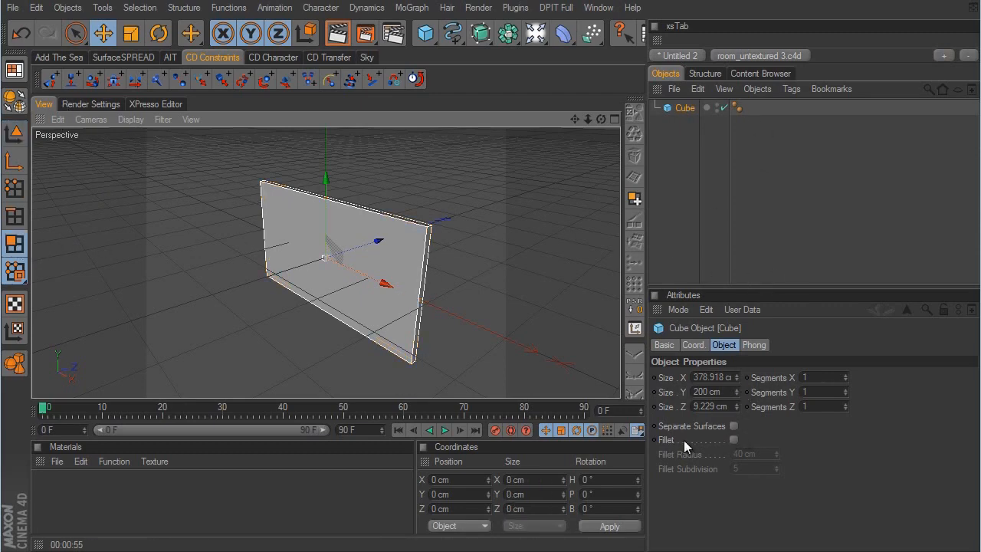
- Enable the cube's fillet with a subdivision of 3 and a radius of 0.5 cm
click(734, 440)
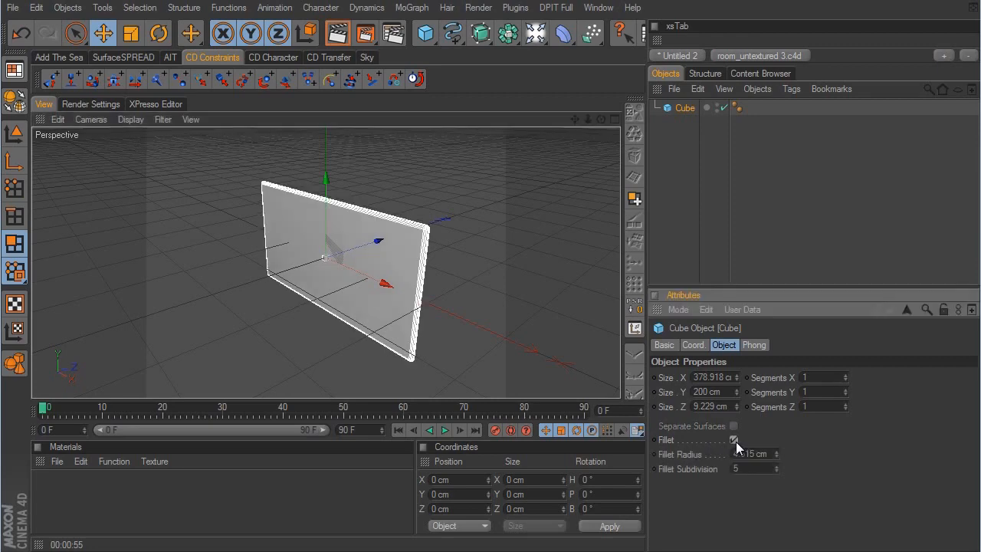
click(777, 473)
click(777, 473)
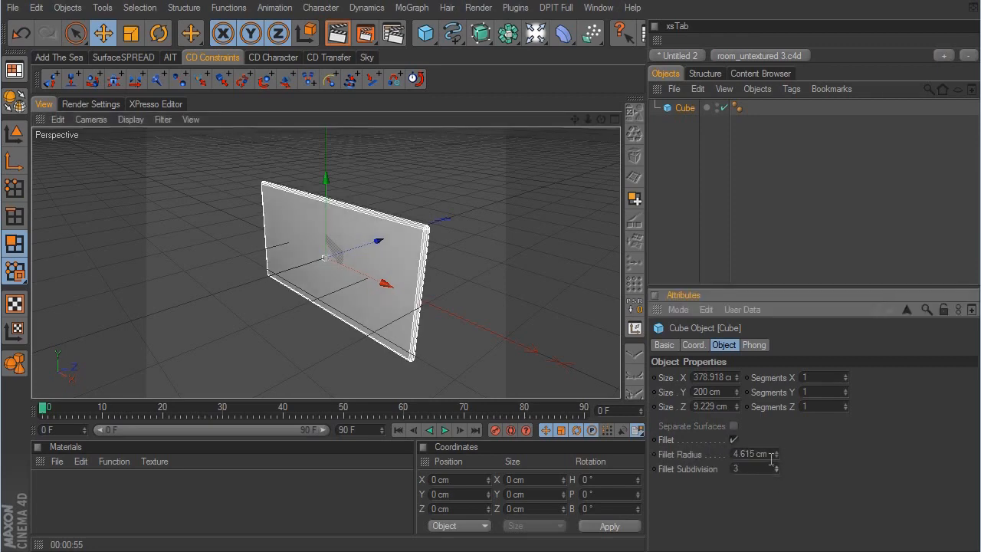
drag(770, 455, 695, 456)
text(0.5)
key(Return)
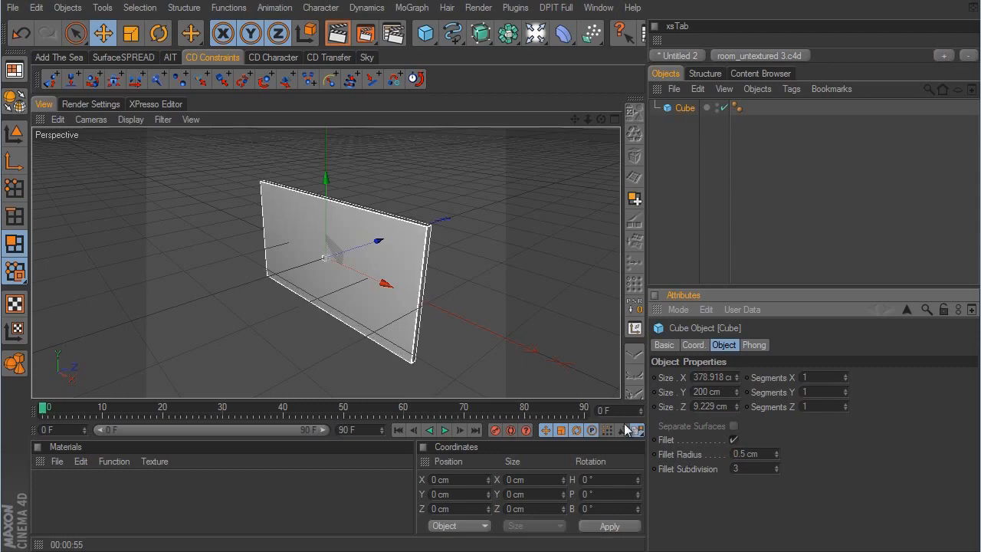
- Make the cube editable and select its large front polygon with Live Selection
click(16, 102)
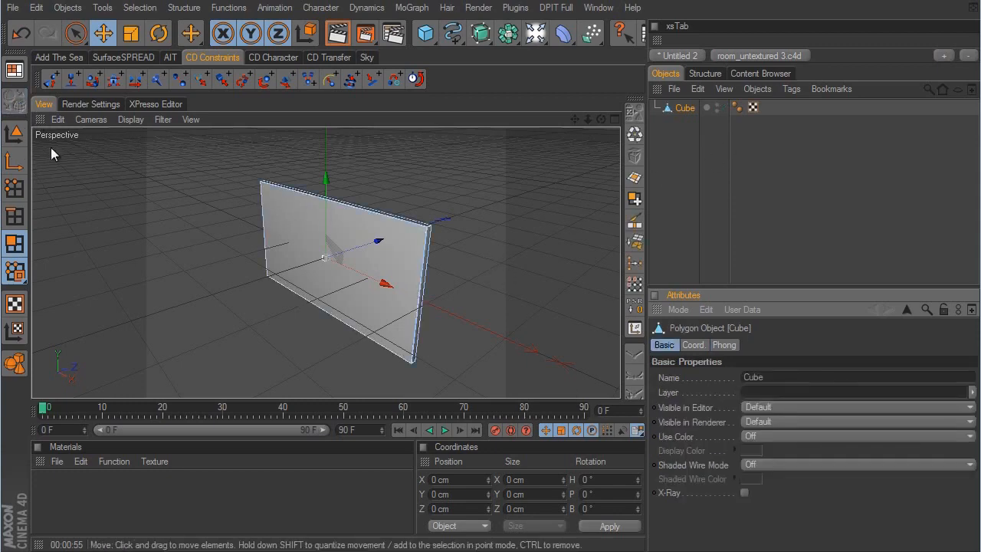
click(74, 33)
click(273, 212)
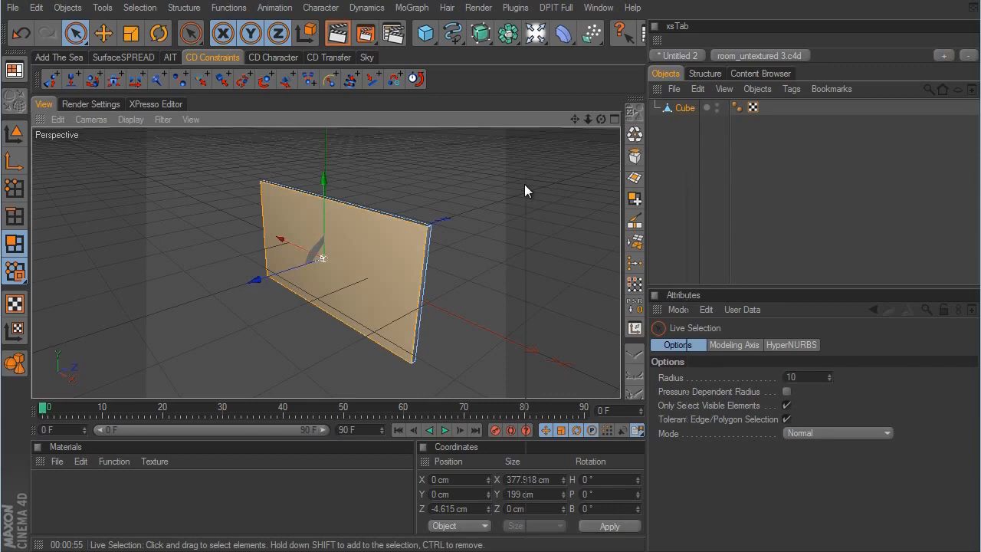
- Inset the panel's selected front polygon by about 21 cm with Extrude Inner
right_click(524, 183)
click(555, 437)
scroll(577, 303, up, 6)
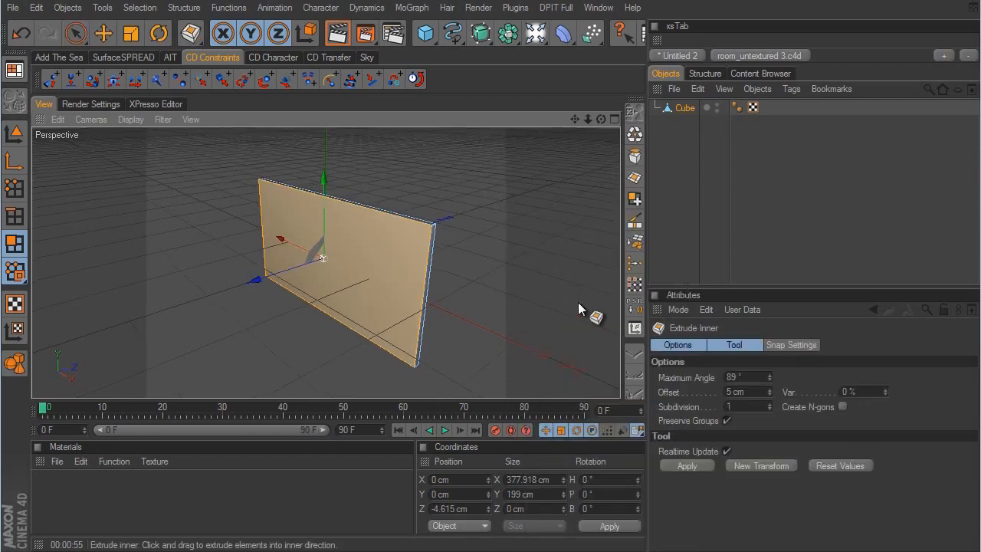
mouse_move(585, 308)
mouse_down()
mouse_move(573, 302)
mouse_move(578, 310)
mouse_move(588, 300)
mouse_move(574, 305)
mouse_up()
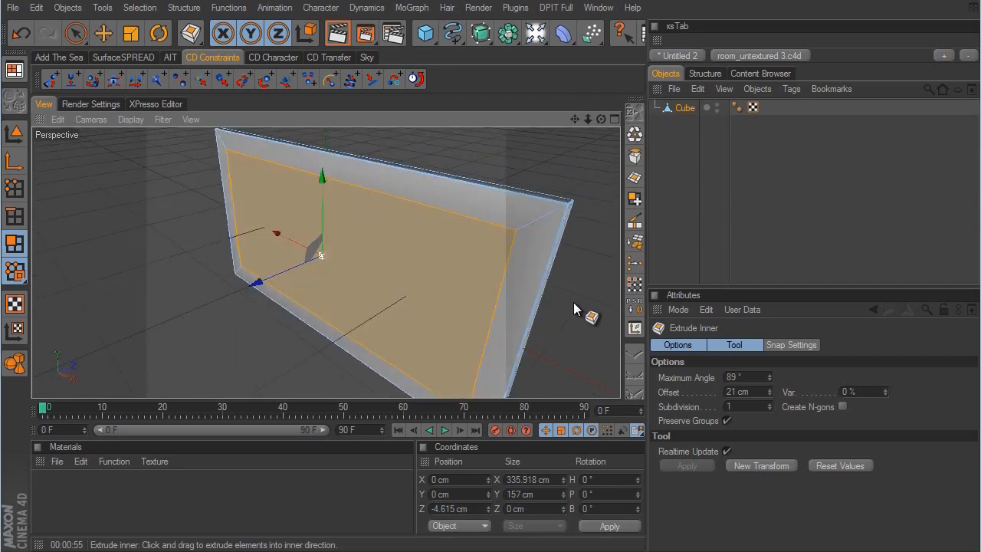
- Extrude the inset polygon about 3 cm into the panel and deselect everything
right_click(595, 319)
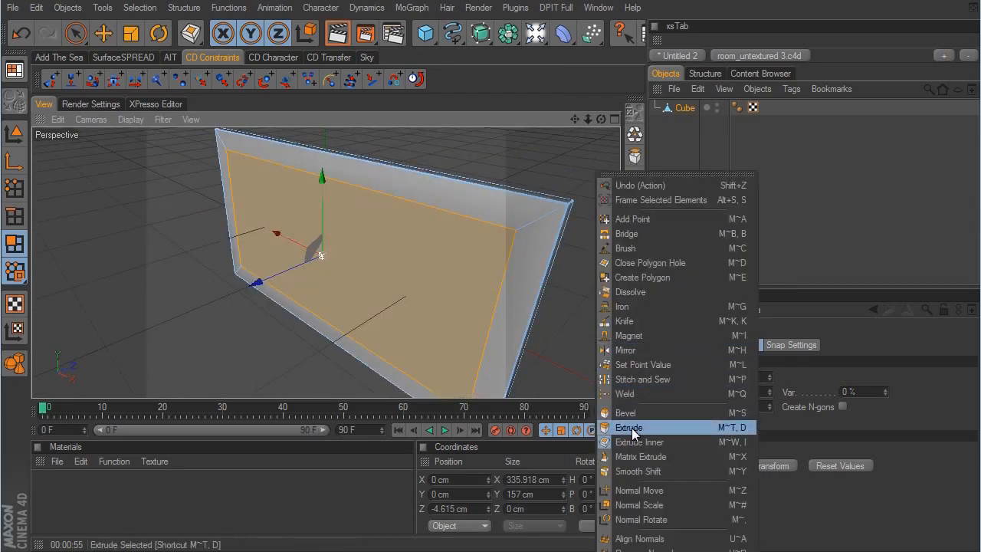
click(631, 427)
drag(571, 333, 573, 302)
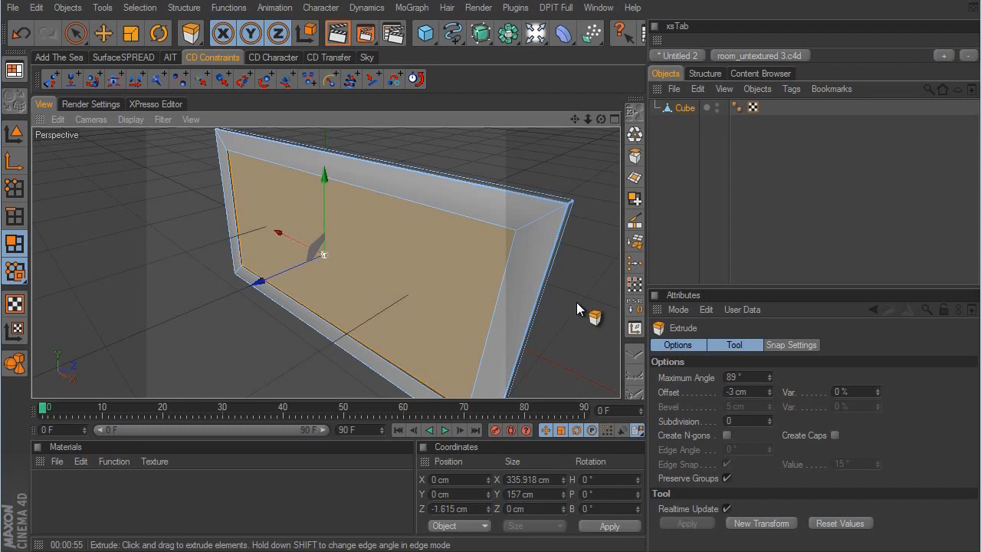
key(ctrl+shift+a)
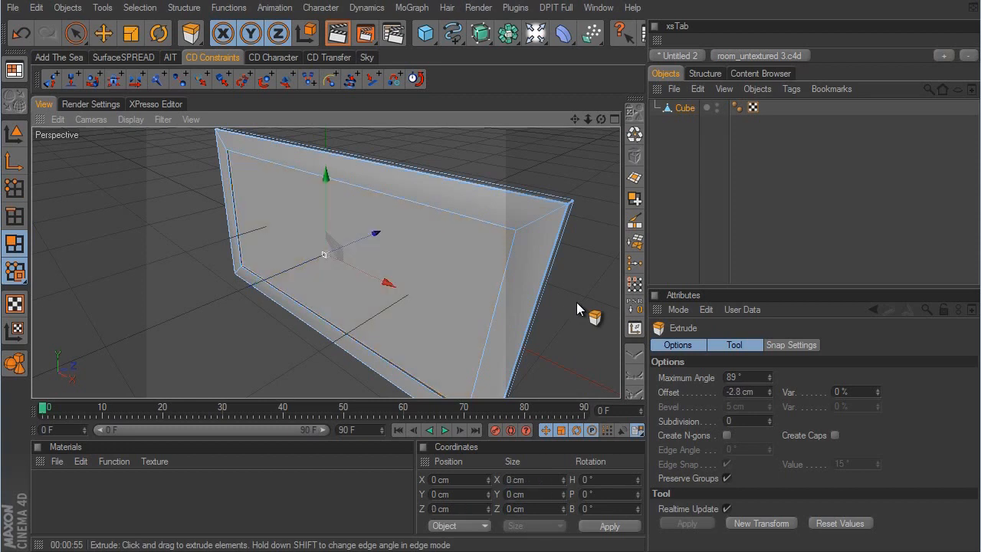
- Rename the cube object as "picture frame"
double_click(684, 108)
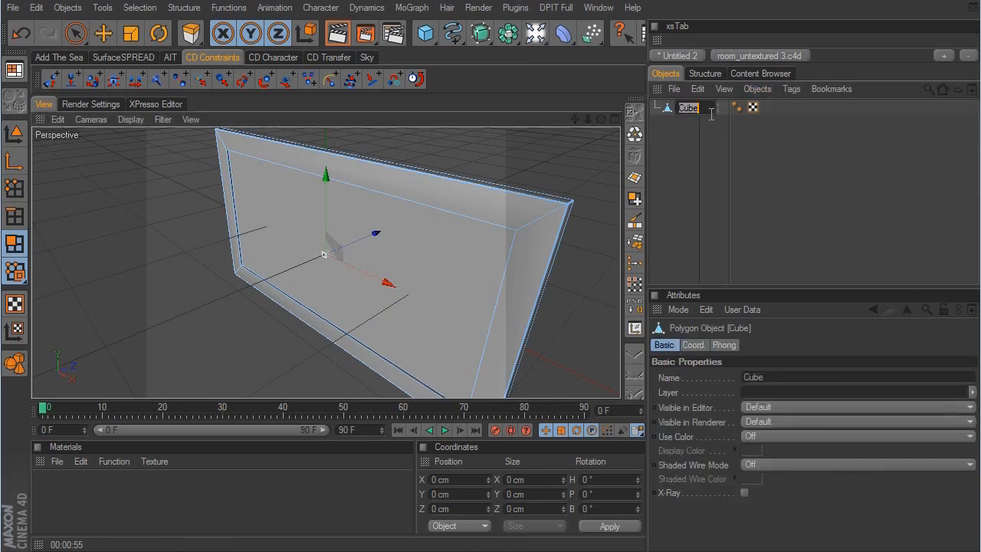
text(picture frame)
key(Return)
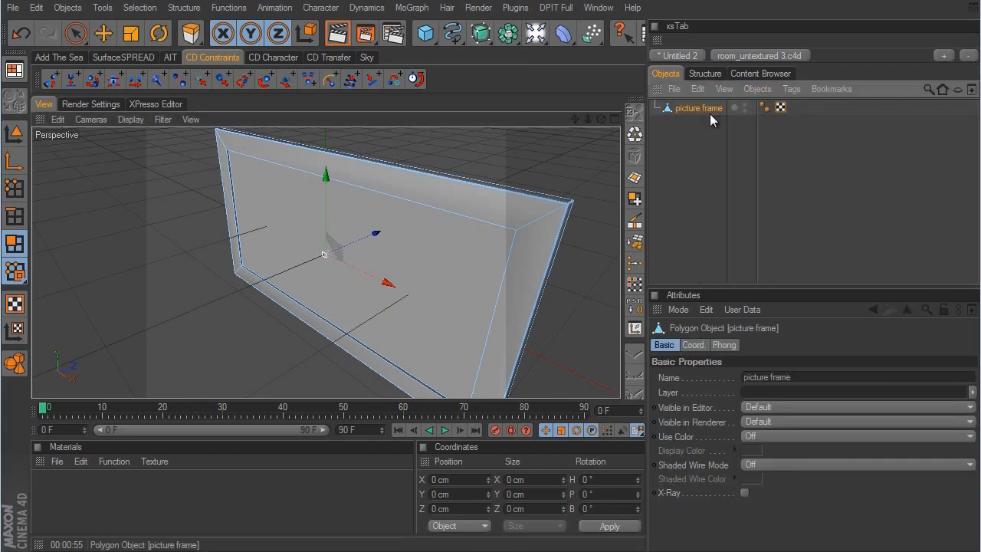
- Copy the picture frame object and paste it into the room_untextured 3.c4d scene
key(d)
alt+drag(451, 253, 617, 306)
alt+drag(420, 228, 587, 313)
alt+drag(431, 314, 470, 181)
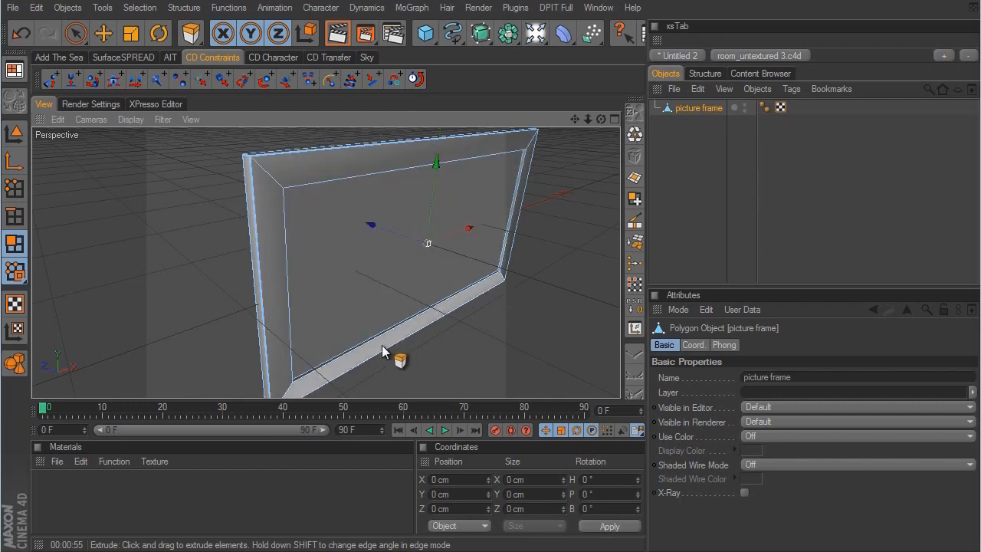
alt+drag(316, 246, 498, 214)
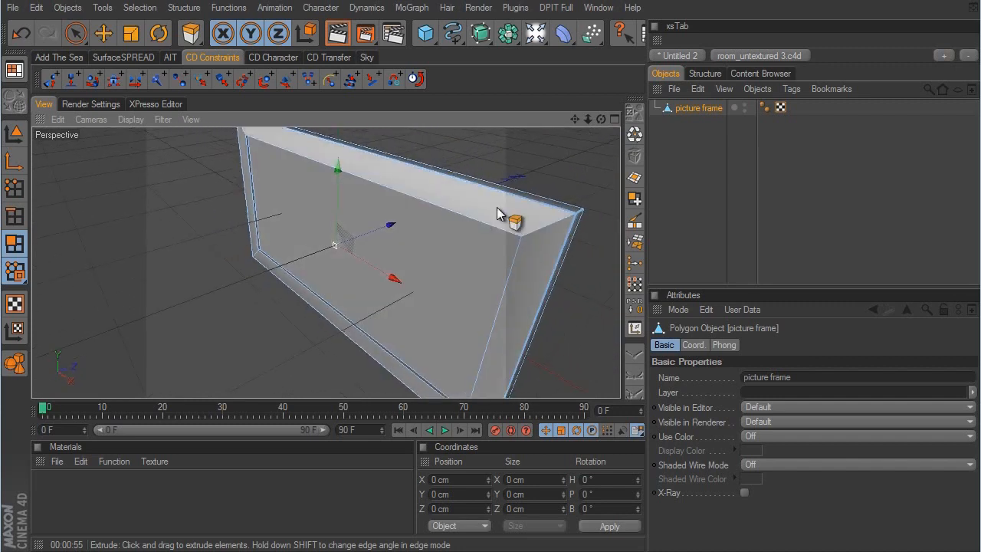
click(697, 89)
click(732, 155)
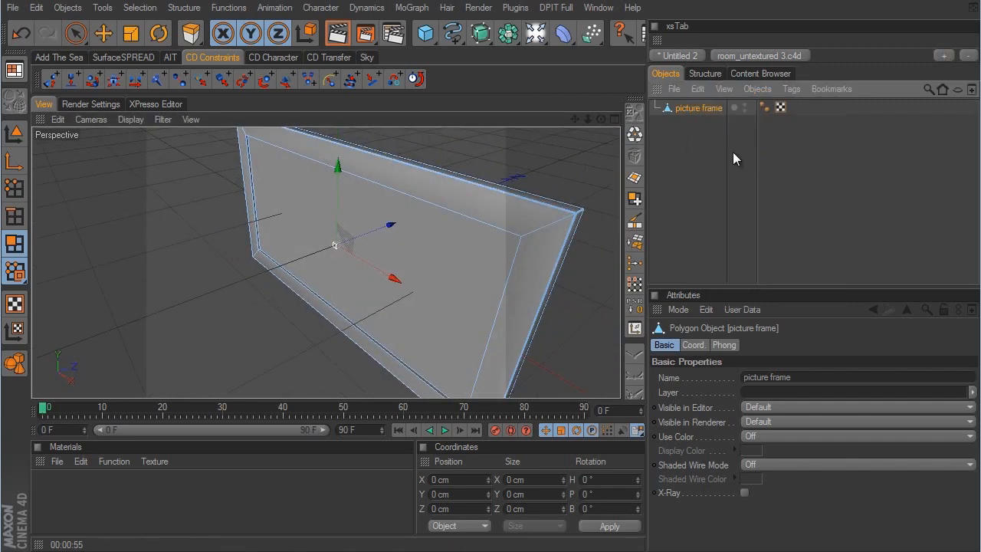
click(774, 55)
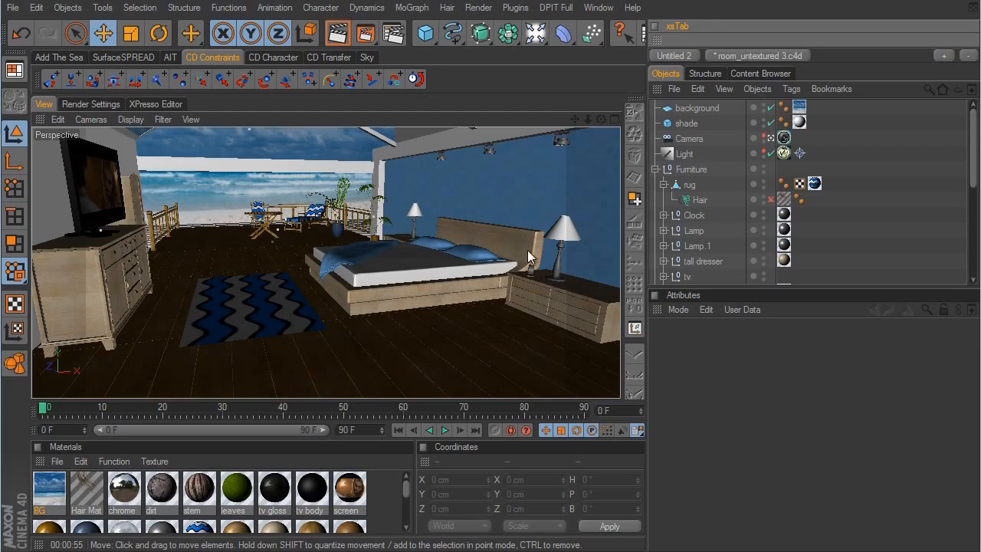
click(600, 8)
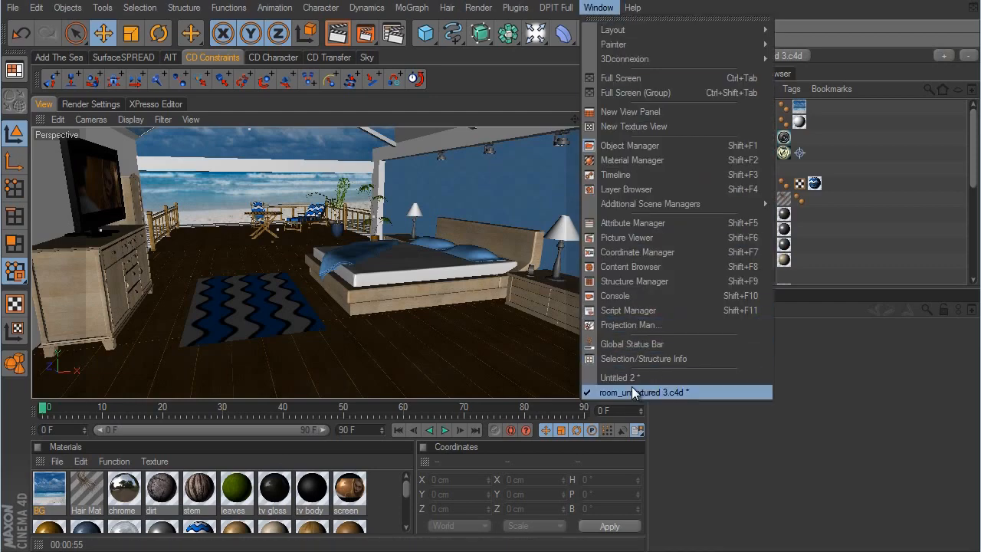
click(558, 3)
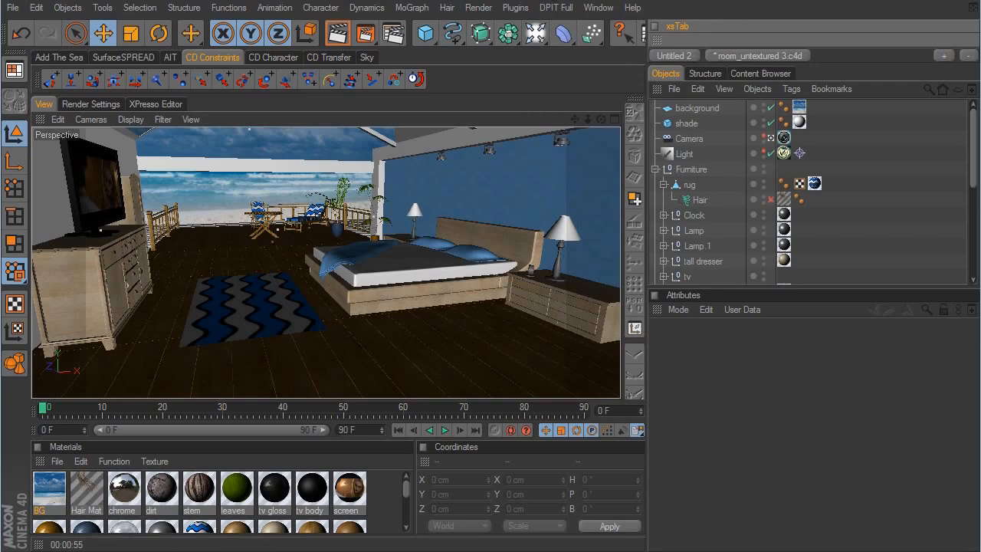
click(699, 89)
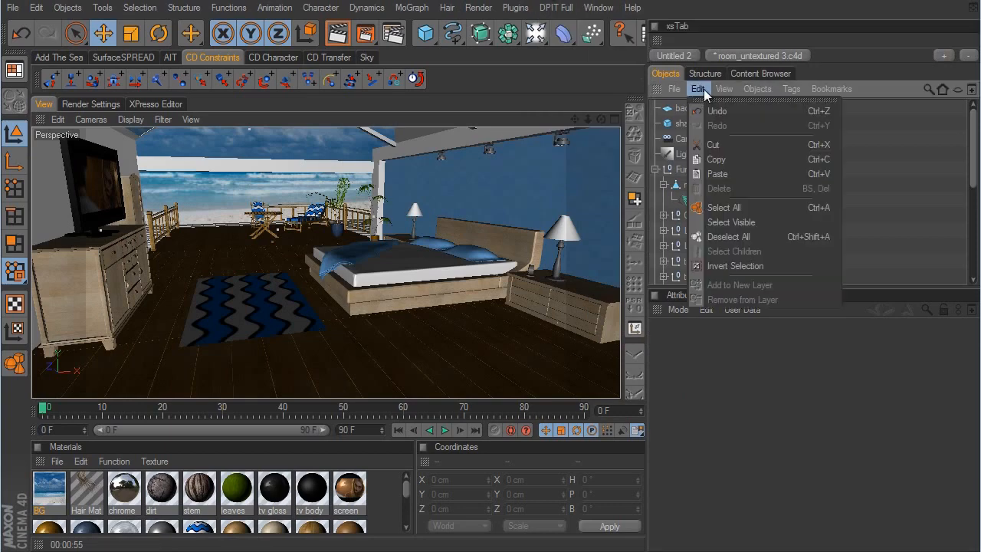
click(718, 174)
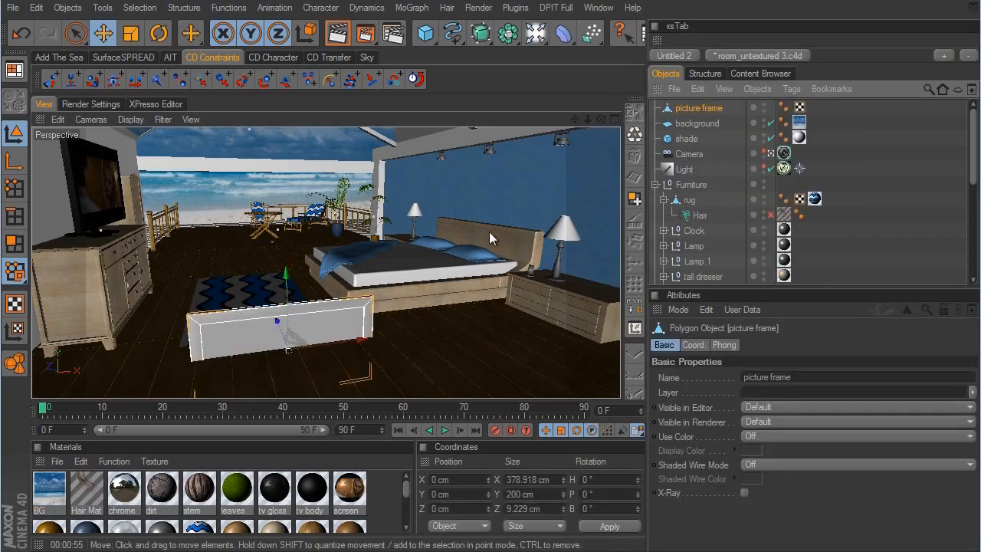
- Leave the scene camera's view and set the picture frame's heading rotation to -90°
click(772, 153)
alt+drag(519, 275, 552, 227)
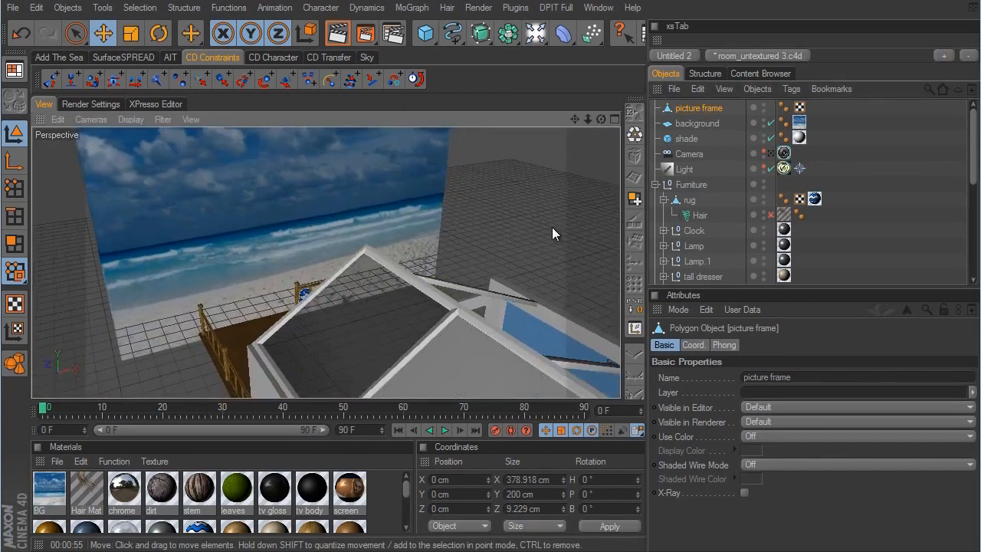
alt+middle_drag(552, 226, 533, 164)
alt+right_drag(475, 284, 621, 309)
alt+middle_drag(567, 283, 521, 232)
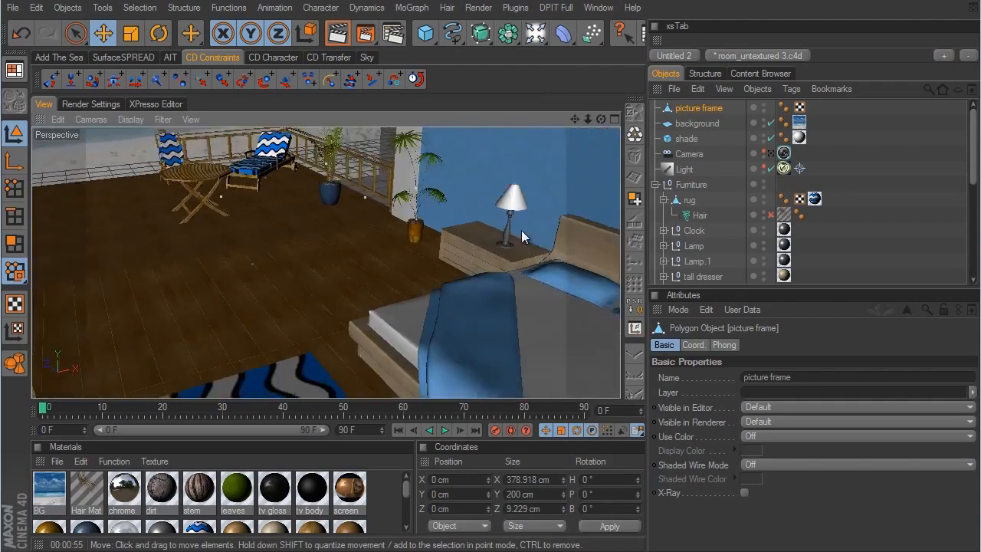
key(o)
click(692, 345)
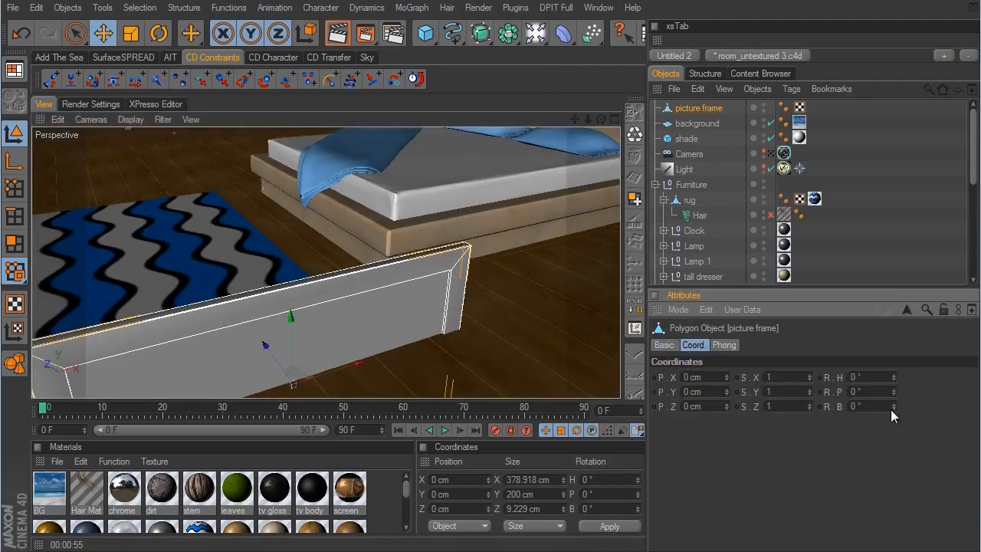
mouse_move(892, 378)
mouse_down()
mouse_move(889, 386)
mouse_move(889, 377)
mouse_up()
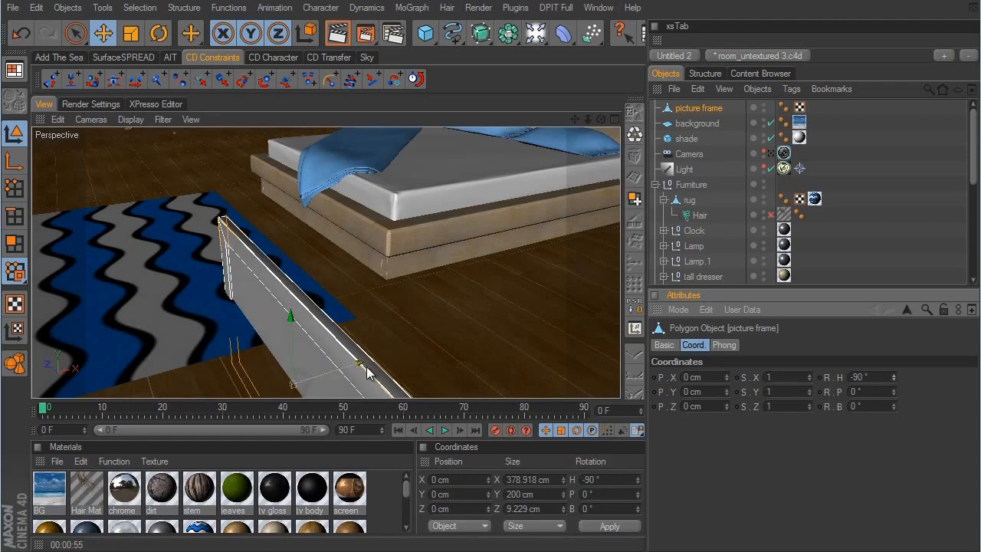
- Move the picture frame along X to about 779 cm, against the blue wall
drag(366, 366, 728, 274)
alt+drag(497, 273, 488, 299)
drag(393, 361, 576, 302)
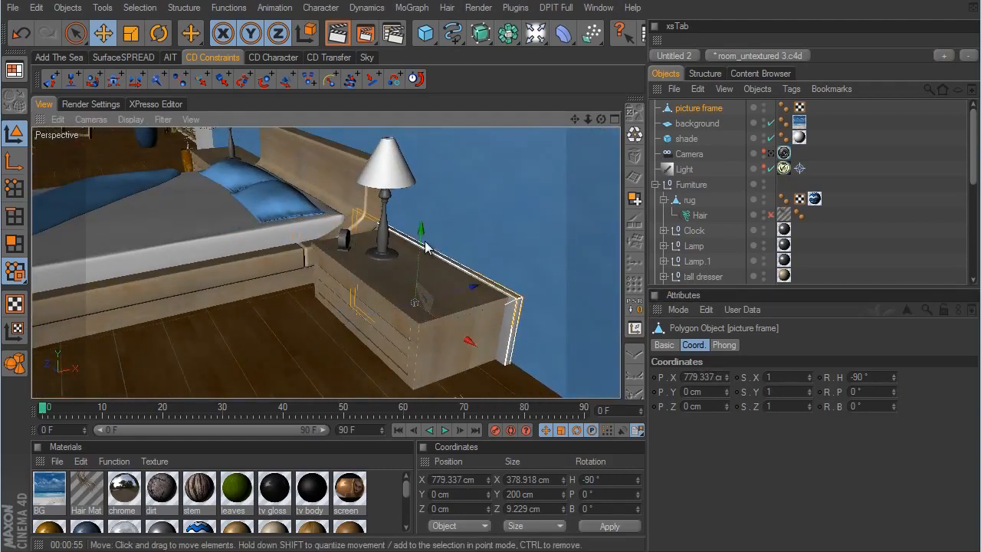
- Raise the picture frame on the wall to about Y 327 cm and shift it along Z to about 109 cm
drag(423, 235, 466, 190)
alt+middle_drag(549, 322, 563, 459)
alt+drag(491, 199, 458, 261)
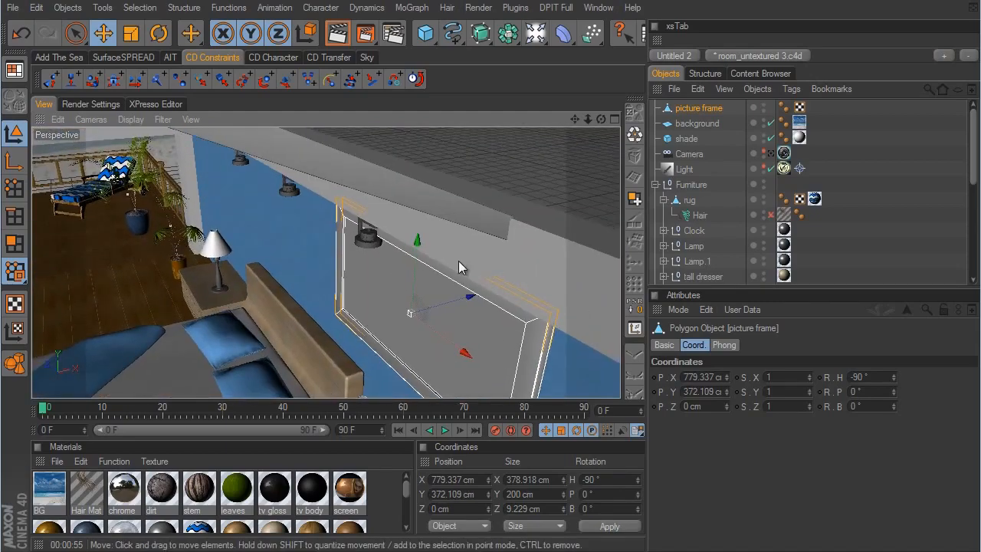
mouse_move(458, 301)
alt+mouse_down()
mouse_move(613, 271)
mouse_move(475, 291)
alt+mouse_up()
drag(409, 258, 576, 305)
alt+drag(575, 305, 575, 299)
alt+middle_drag(575, 299, 427, 341)
alt+drag(426, 341, 582, 308)
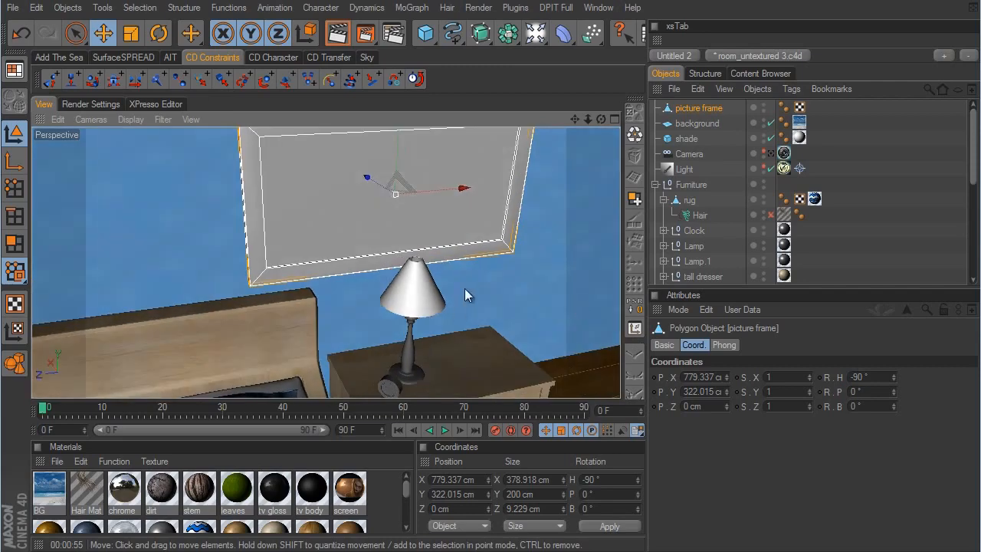
drag(397, 143, 575, 300)
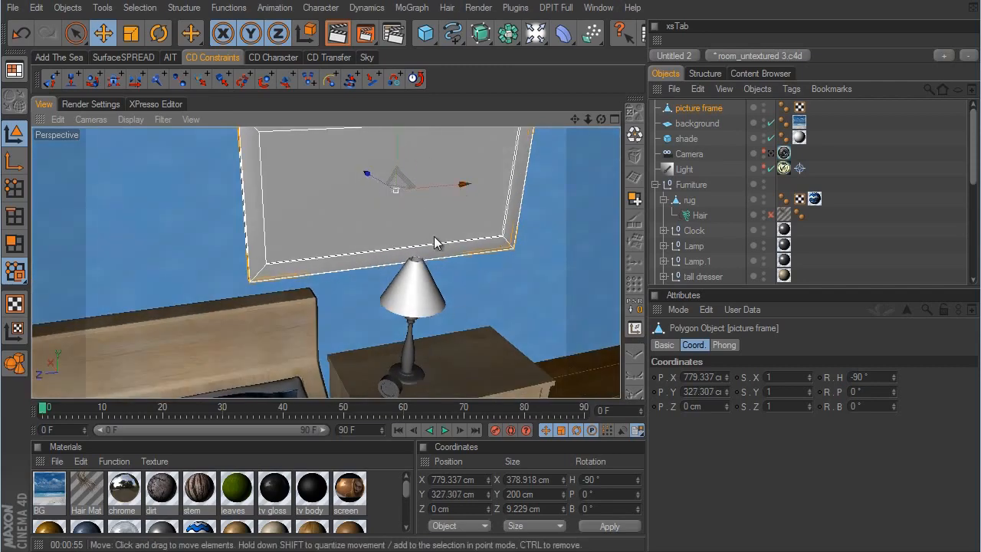
alt+drag(434, 236, 576, 301)
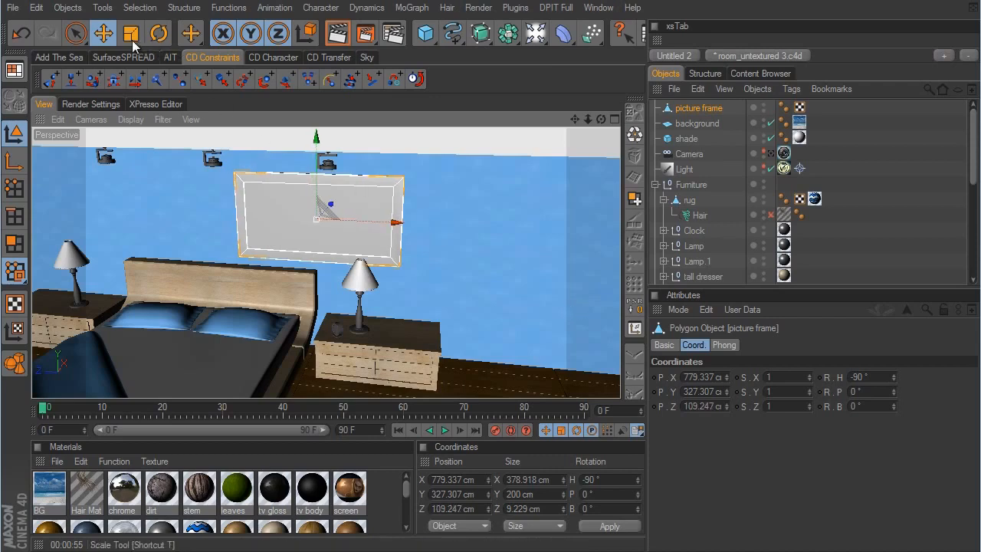
- Scale the picture frame down uniformly to about 315 cm wide and 166 cm high
key(t)
drag(512, 181, 569, 304)
click(103, 33)
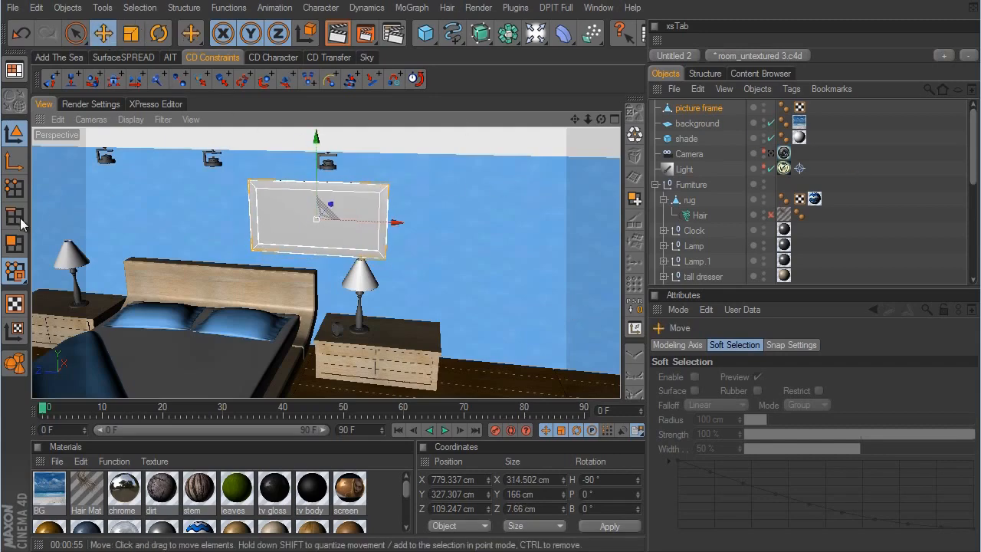
- Select the frame's recessed inner polygon and store it as a polygon selection named "picture"
click(14, 243)
click(75, 33)
click(316, 217)
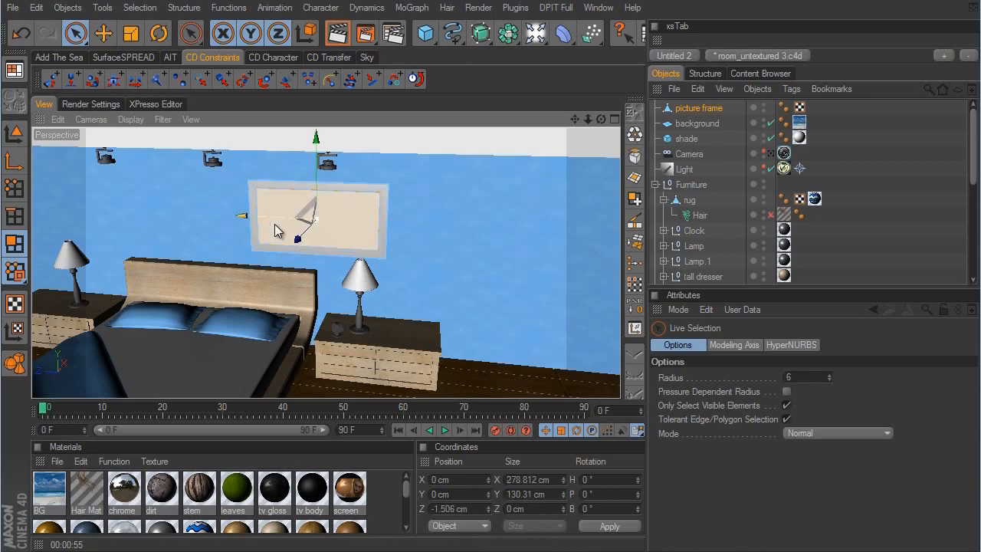
click(321, 222)
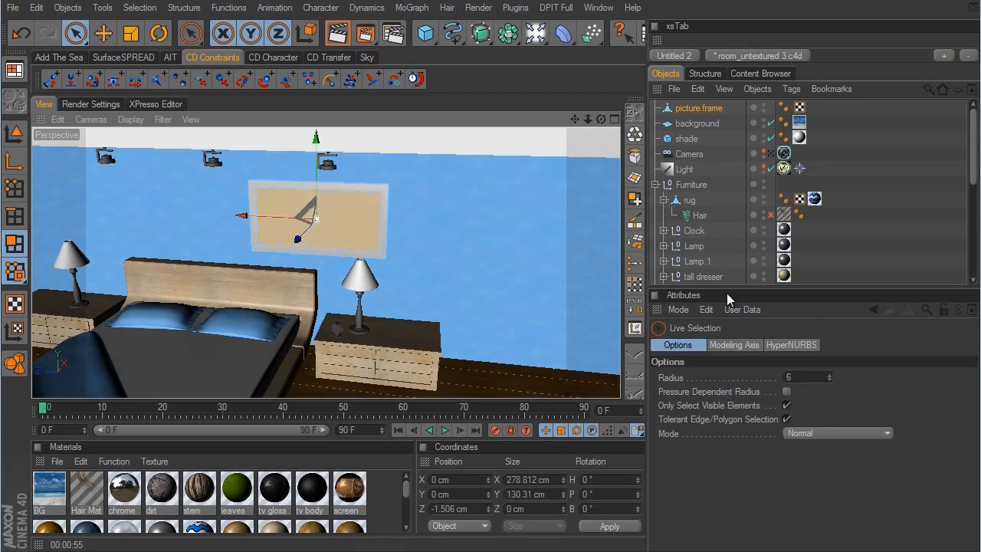
click(634, 283)
click(762, 364)
double_click(713, 366)
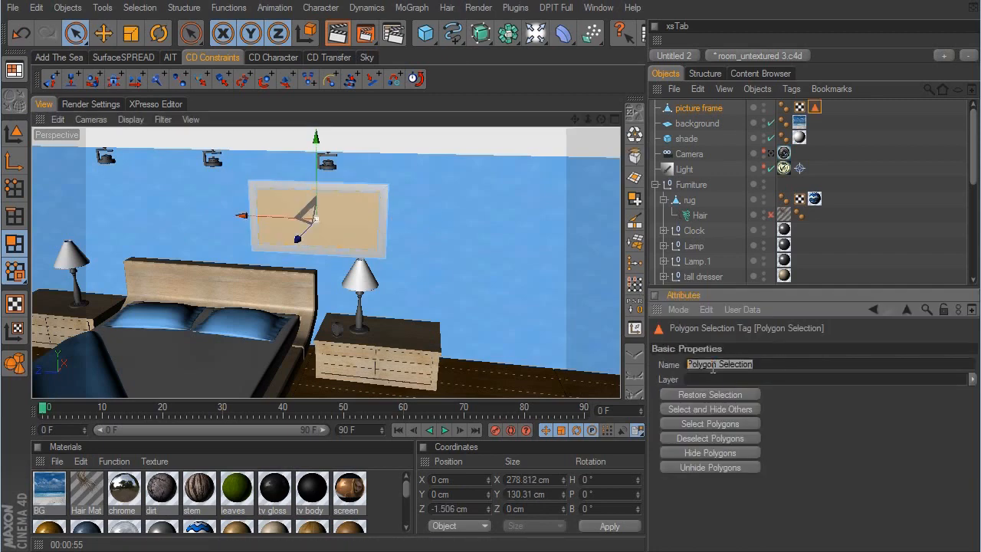
text(picture)
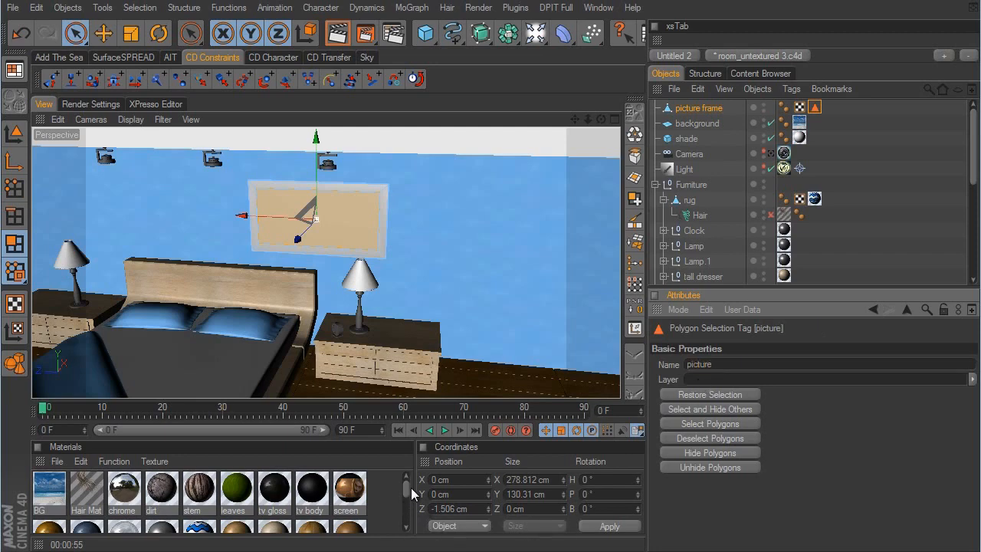
- Apply the existing metal material to the picture frame
drag(410, 494, 409, 503)
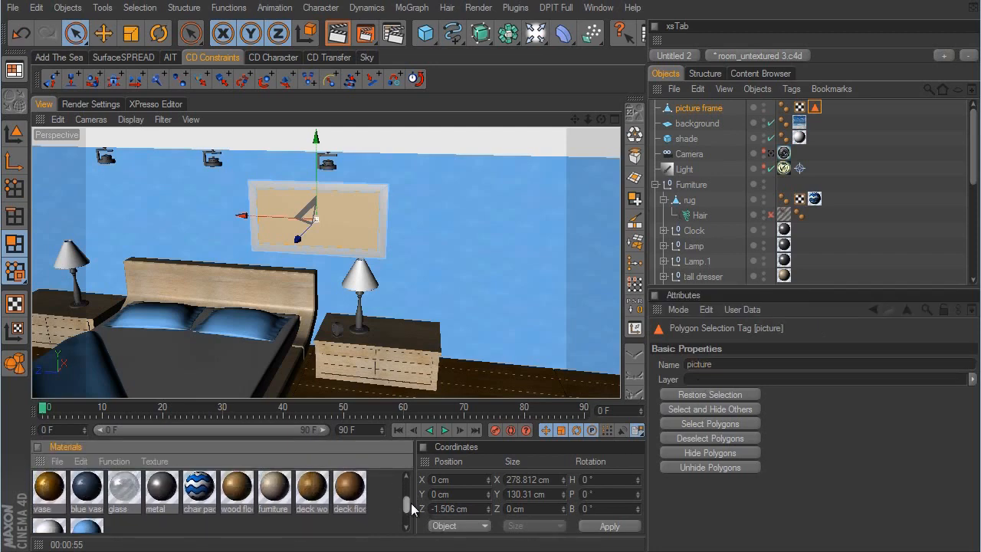
drag(162, 487, 807, 109)
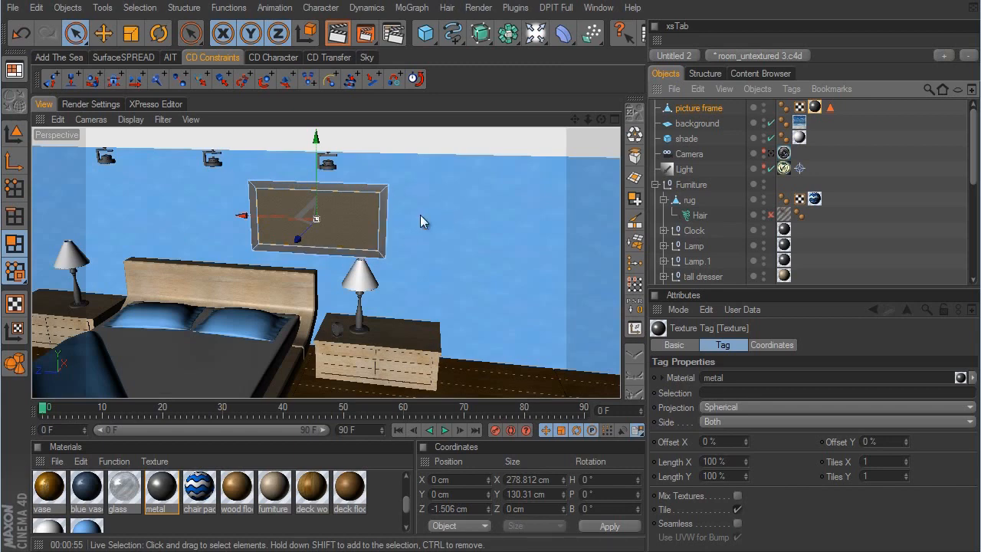
- Create a new VrayAdvancedMaterial and open it for editing
drag(406, 507, 407, 500)
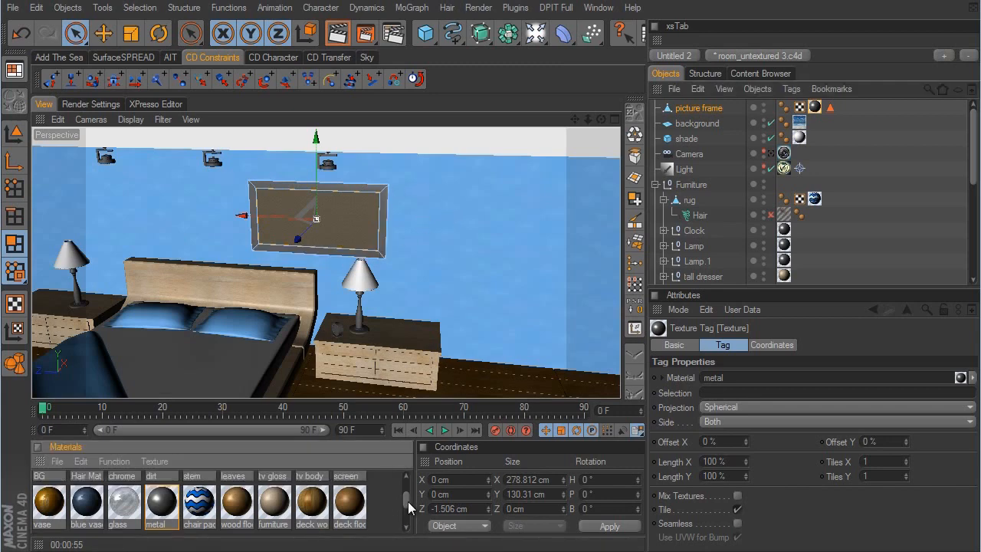
click(56, 460)
mouse_move(113, 528)
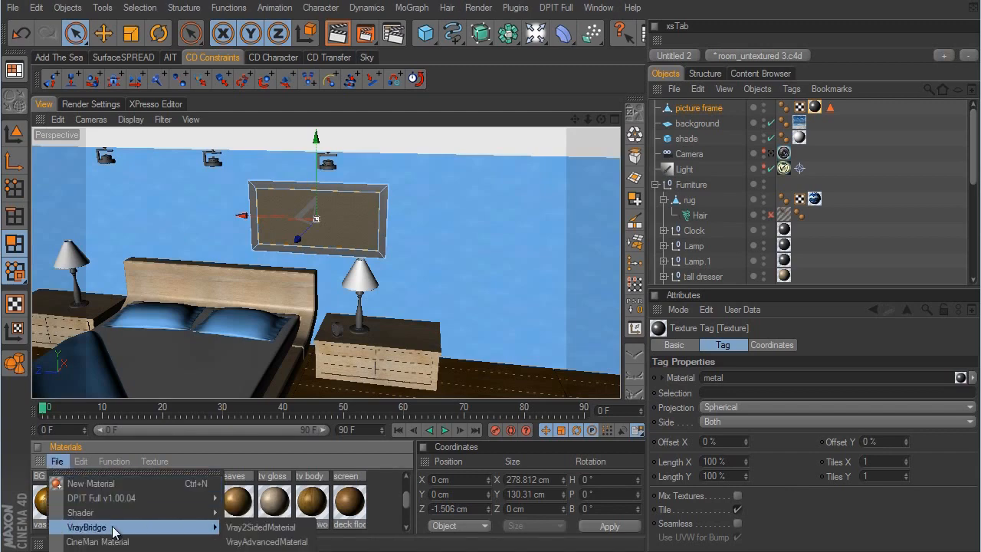
click(263, 542)
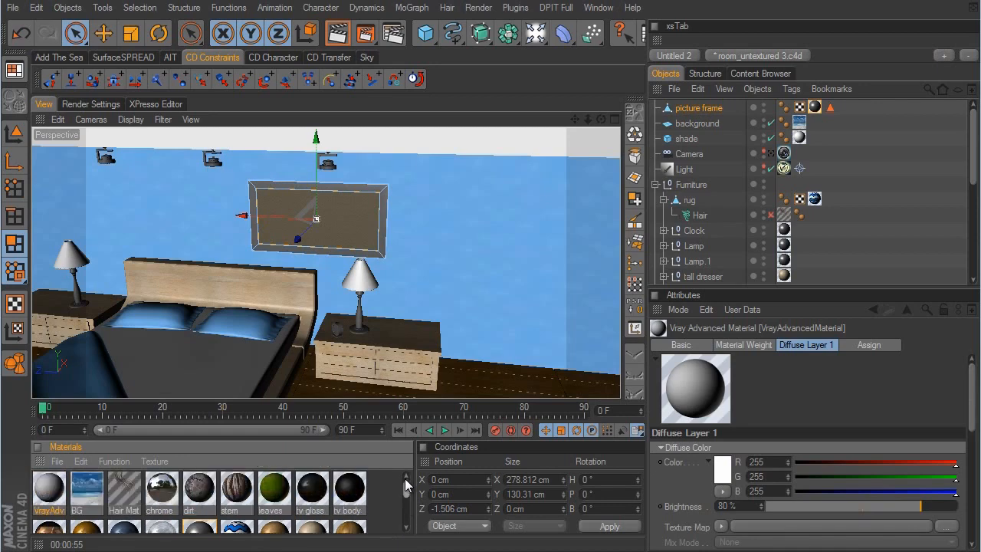
double_click(60, 489)
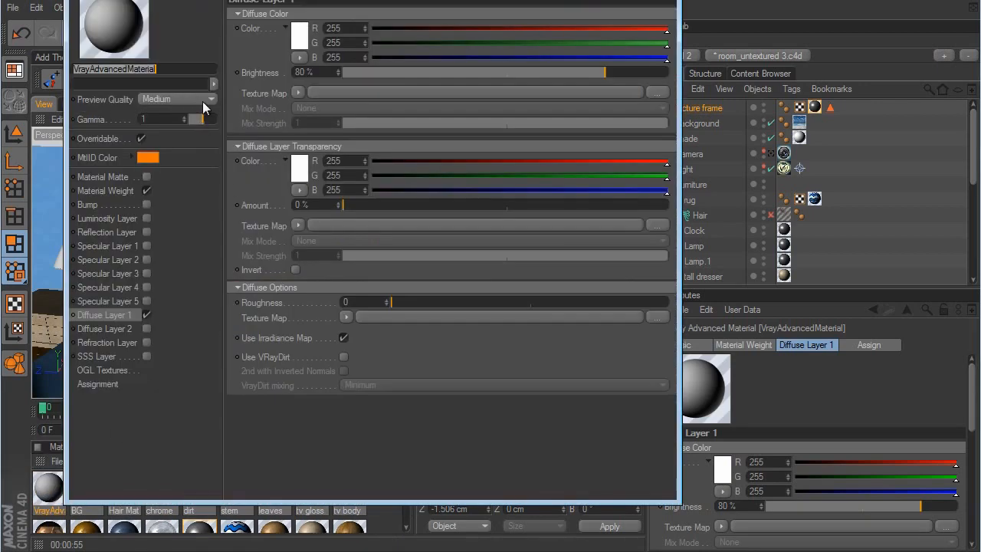
- Name the new material "picture for frame"
text(picture )
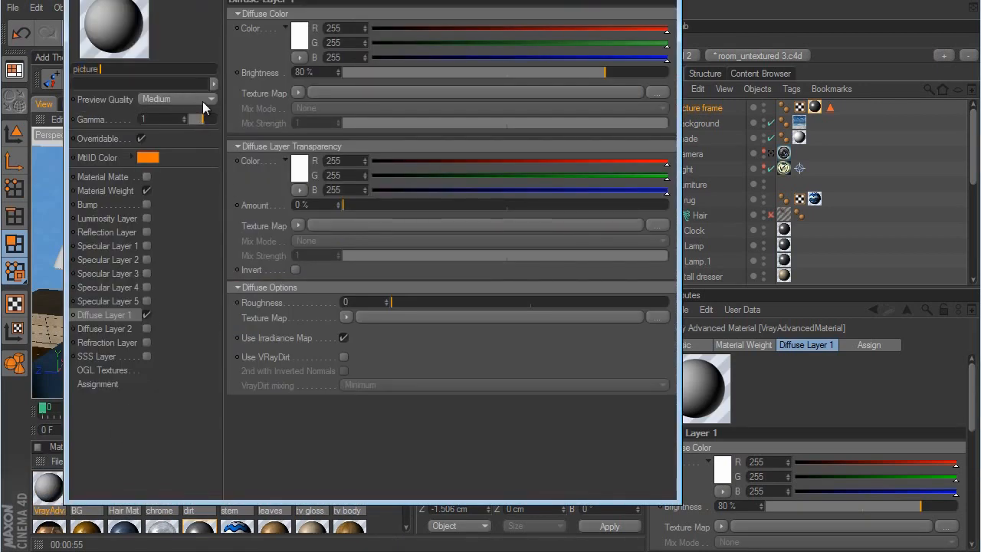
text(for frmae)
key(BackSpace)
key(BackSpace)
key(BackSpace)
key(BackSpace)
text(rm)
key(BackSpace)
text(ame)
key(Return)
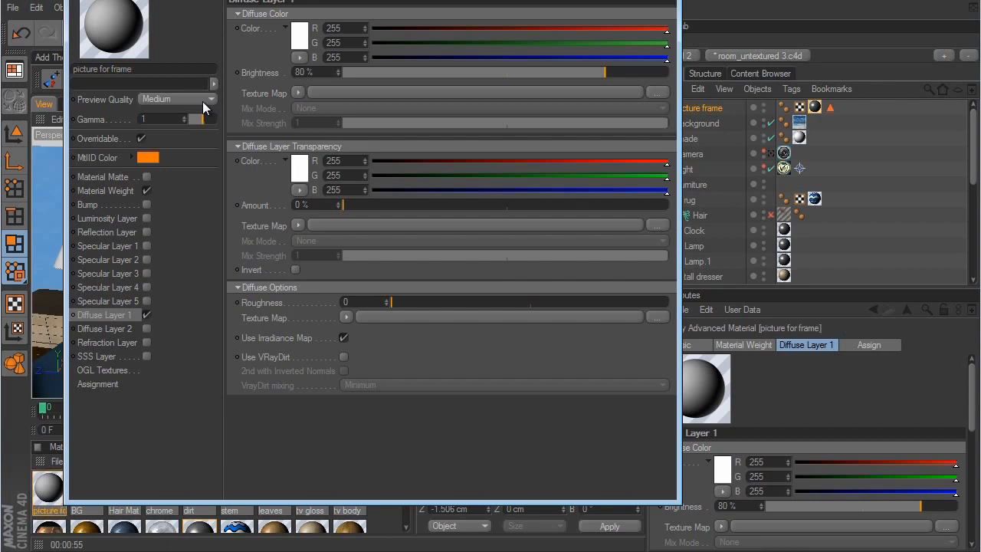
- Enable Specular Layer 1 on the picture material and load vrayintro1.tif as the Diffuse Layer 1 texture map
click(146, 245)
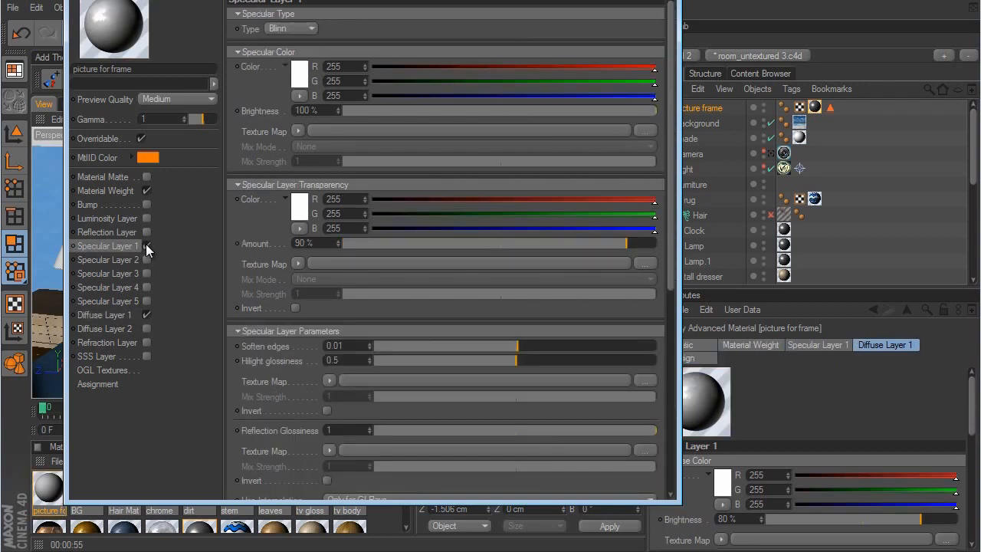
click(112, 321)
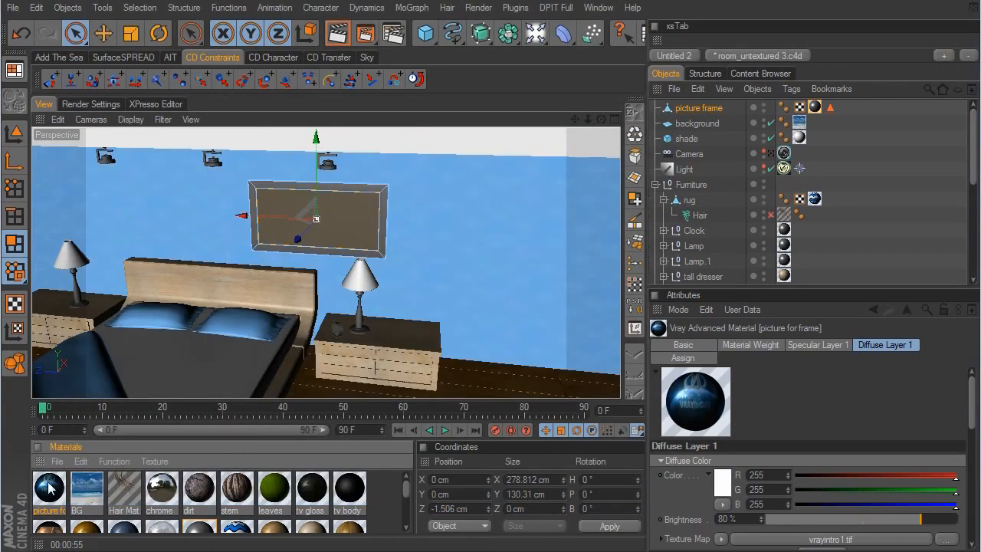
- Apply the picture material to the picture frame, restricted to the "picture" selection, with Cubic projection
drag(48, 488, 715, 113)
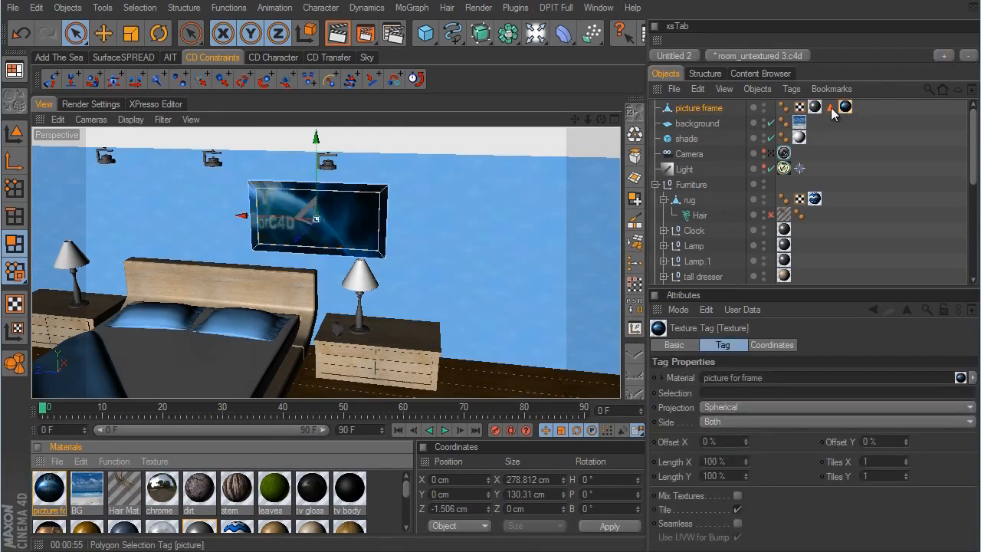
drag(831, 108, 760, 395)
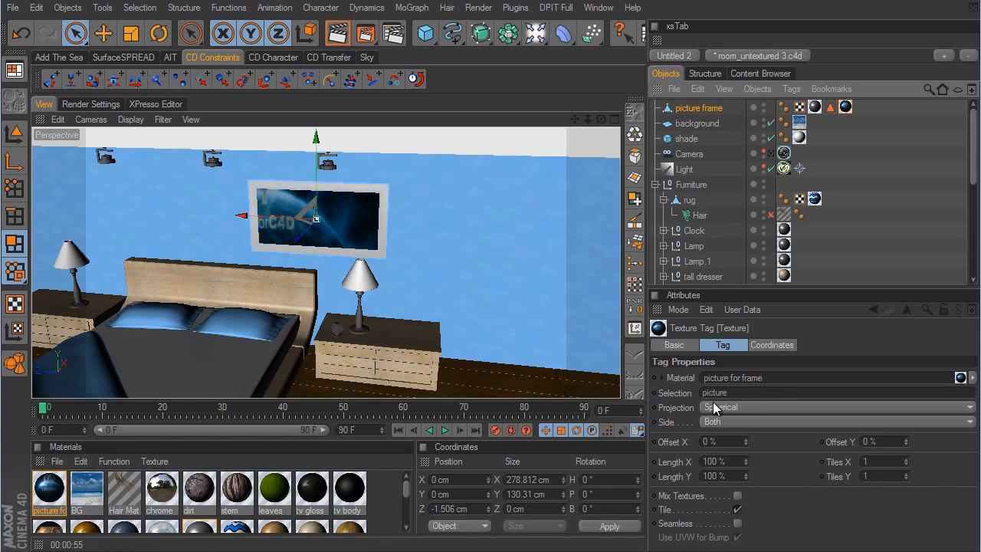
click(732, 406)
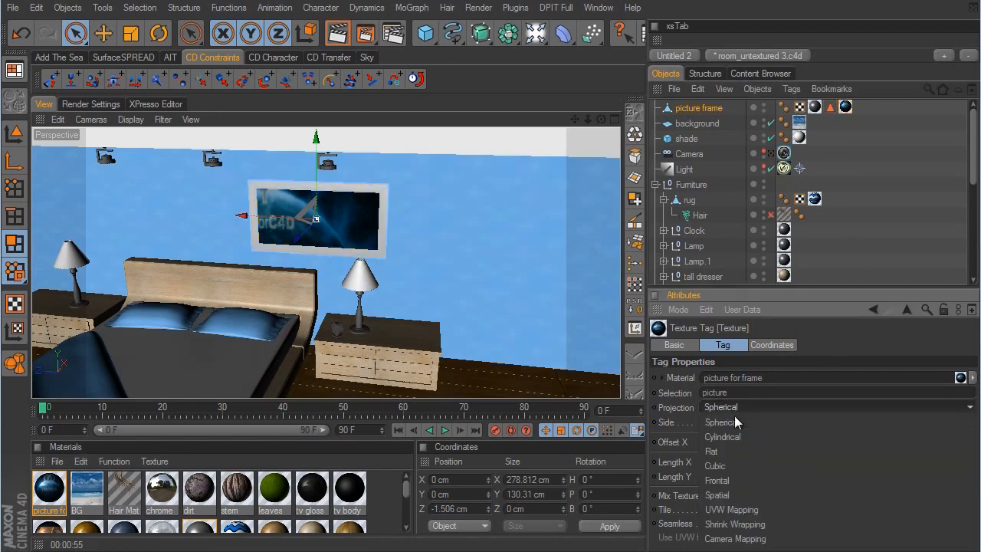
click(730, 466)
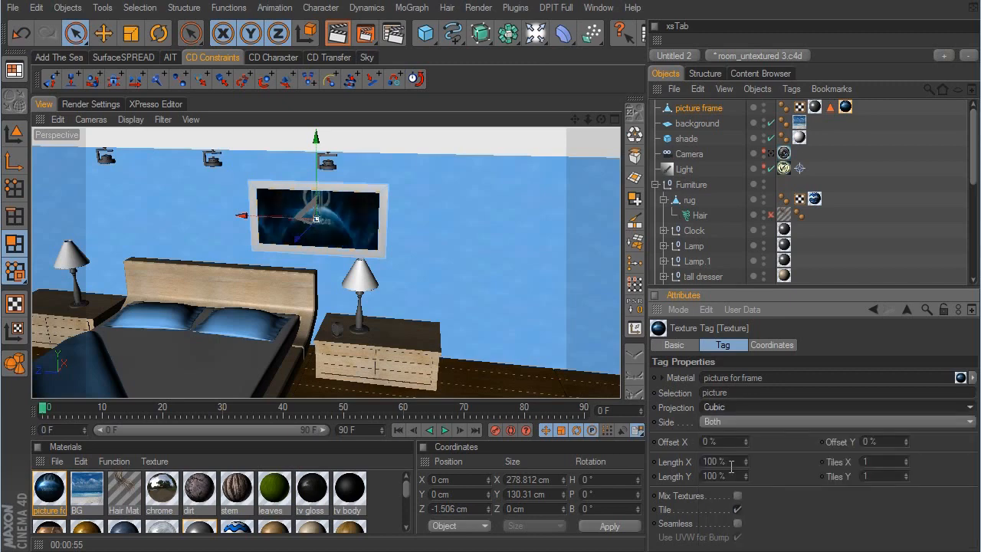
- Scale the picture texture's axis to about 119.7 cm in X and Z and 75.8 cm in Y
alt+drag(512, 218, 577, 316)
alt+right_drag(577, 315, 713, 307)
click(16, 330)
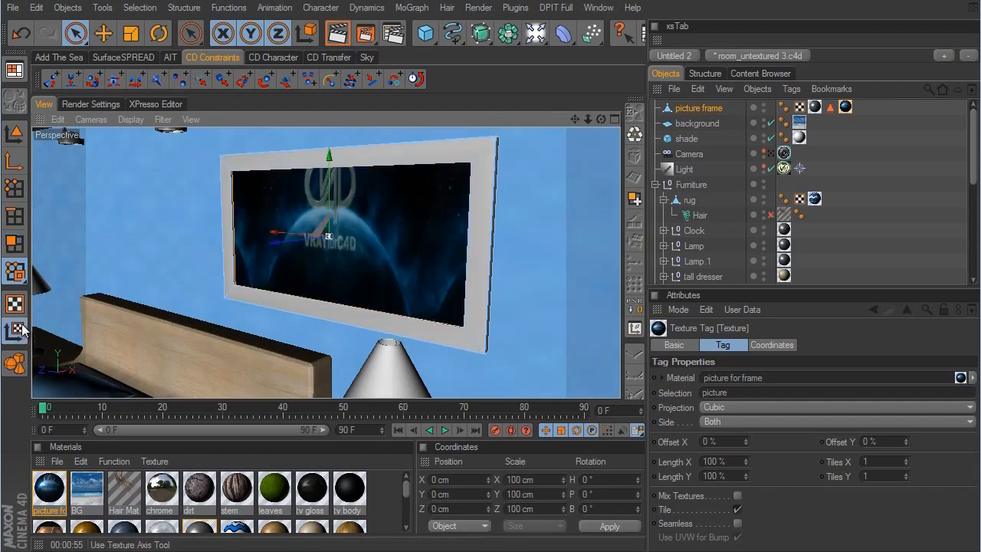
click(129, 36)
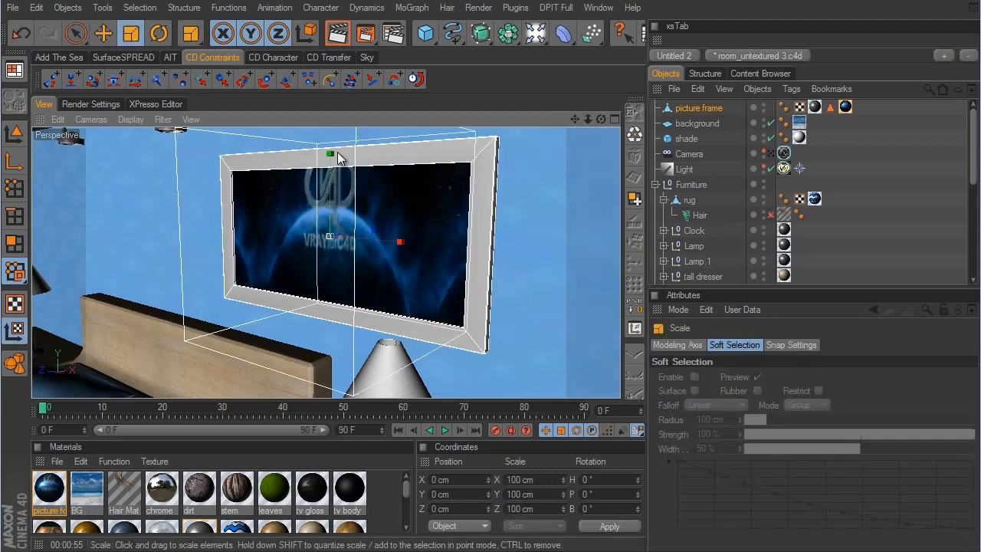
drag(330, 155, 573, 302)
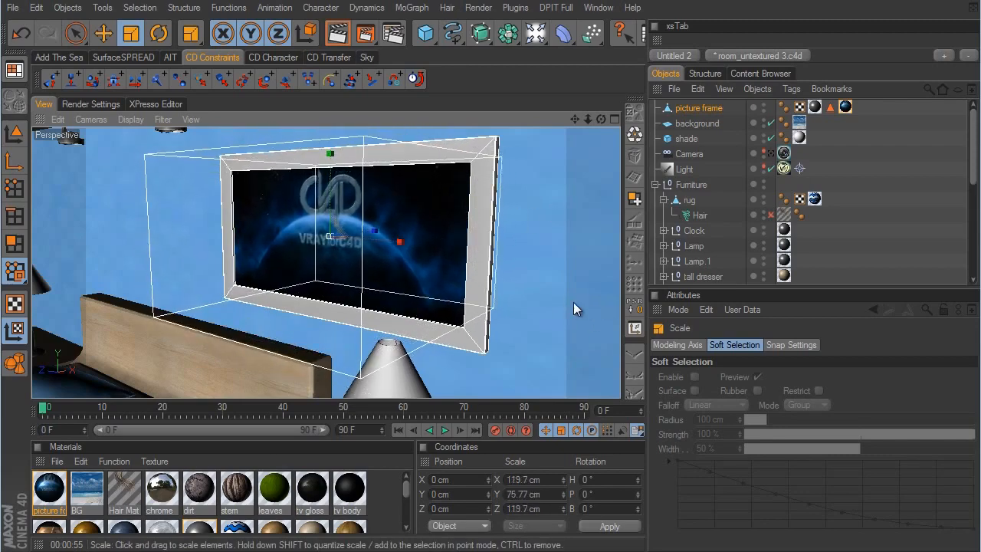
- Move the picture texture down to about -5.8 cm in Y so the logo sits well inside the frame
click(103, 33)
mouse_move(576, 303)
mouse_down()
mouse_move(576, 317)
mouse_move(574, 300)
mouse_up()
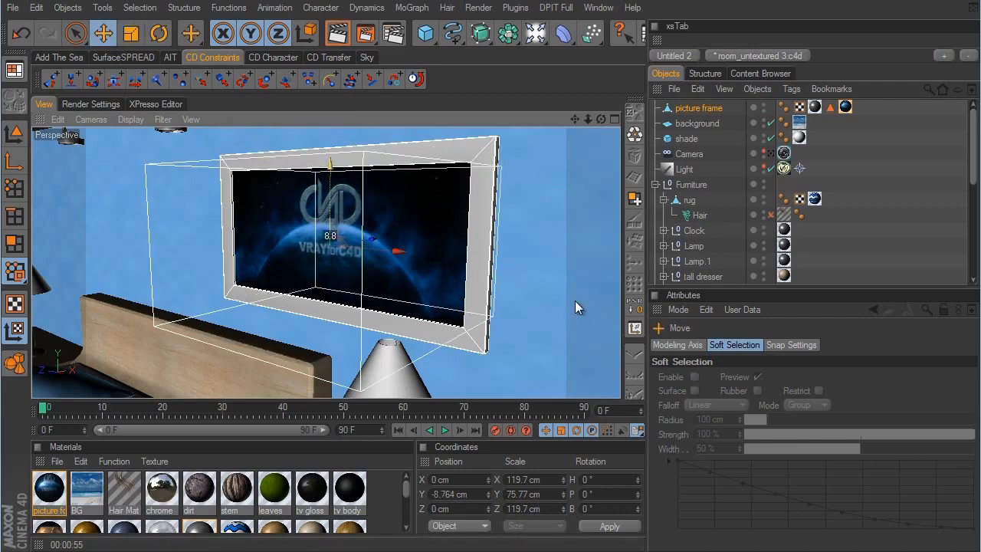
alt+drag(494, 292, 577, 302)
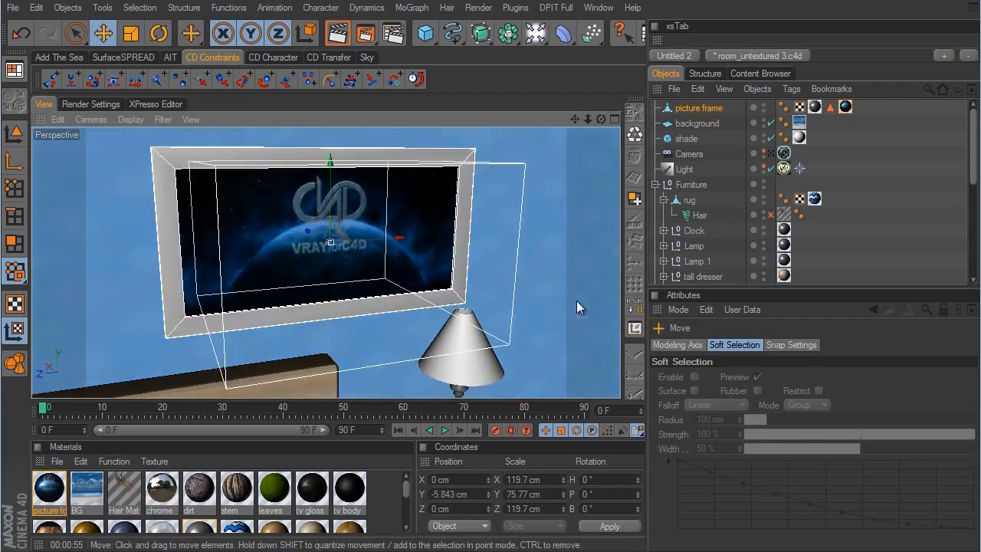
click(869, 195)
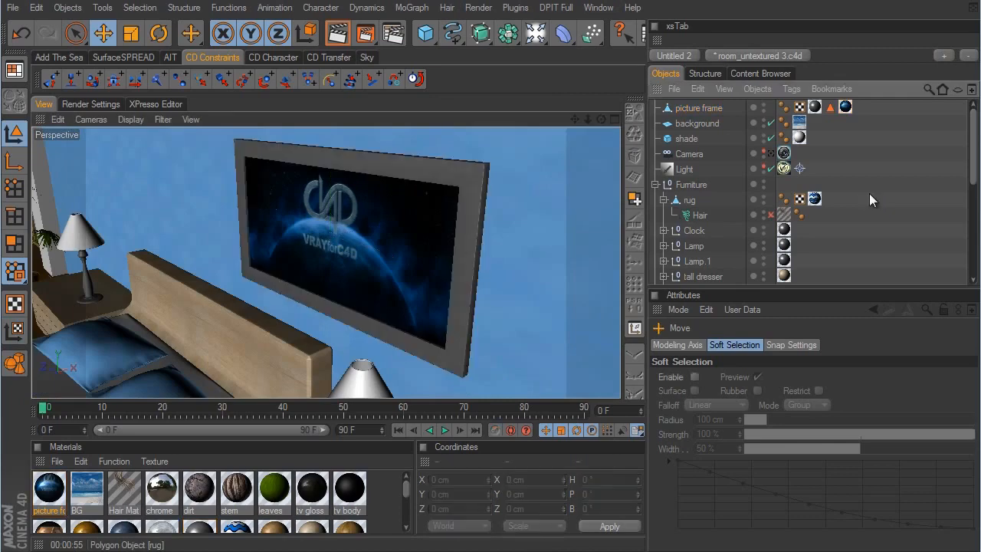
- Duplicate the picture frame and move the copy about 496 cm along the wall, above the other nightstand
click(710, 108)
ctrl+drag(711, 110, 709, 115)
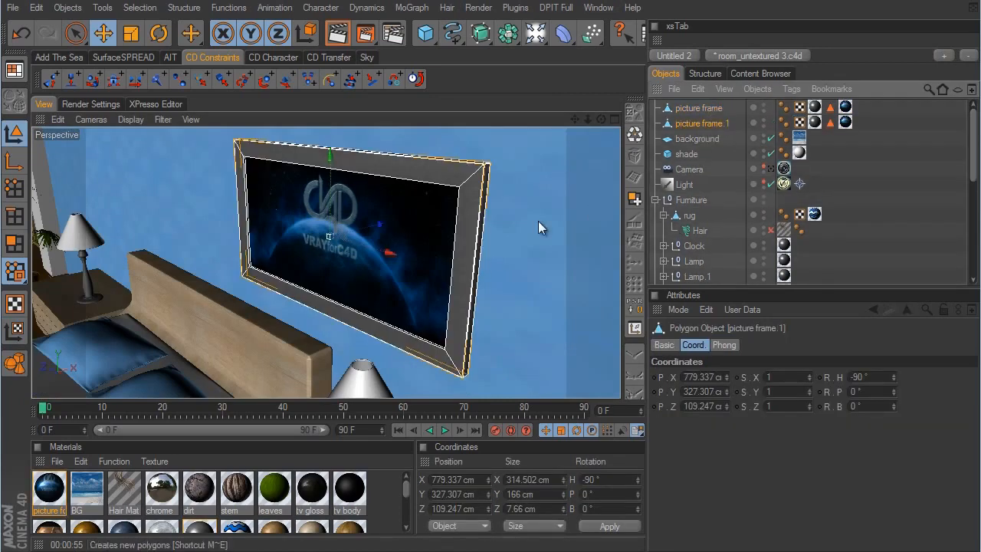
scroll(539, 302, down, 3)
alt+drag(540, 302, 573, 302)
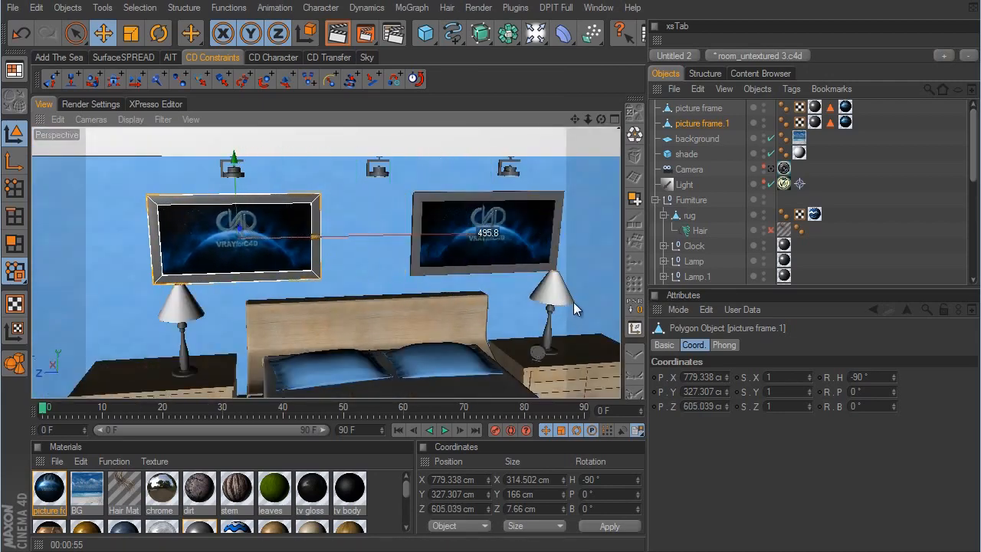
- Look through the scene camera and enable the rug's Hair object
click(770, 168)
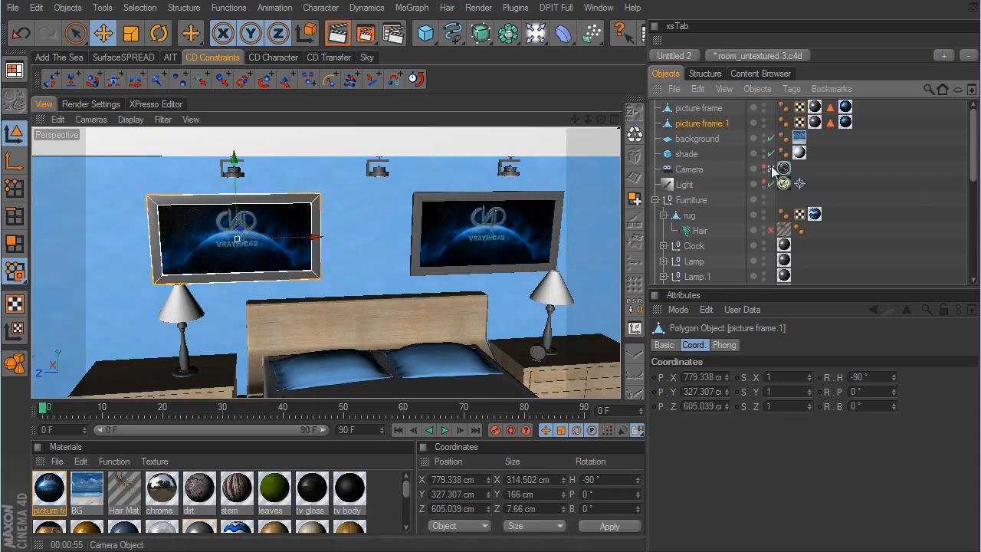
click(874, 214)
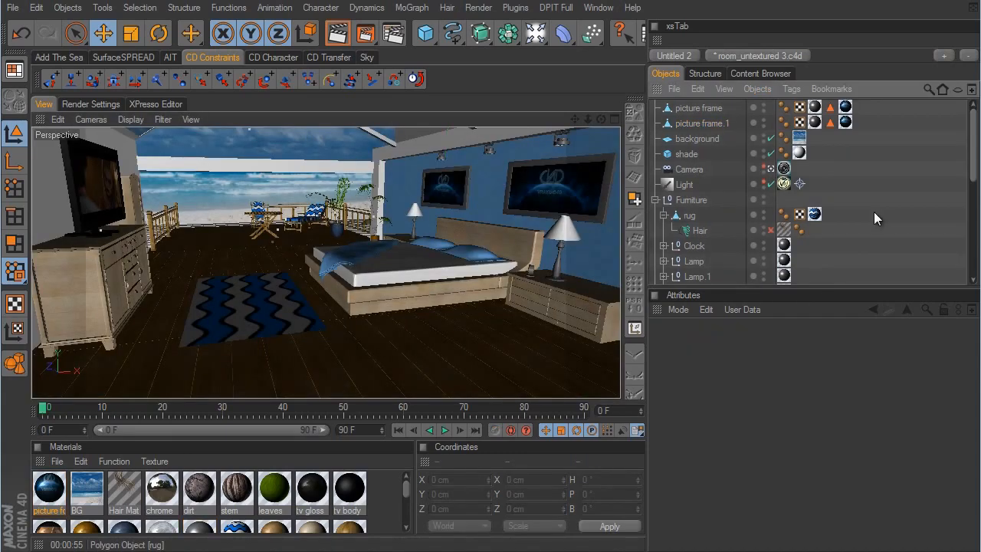
click(771, 230)
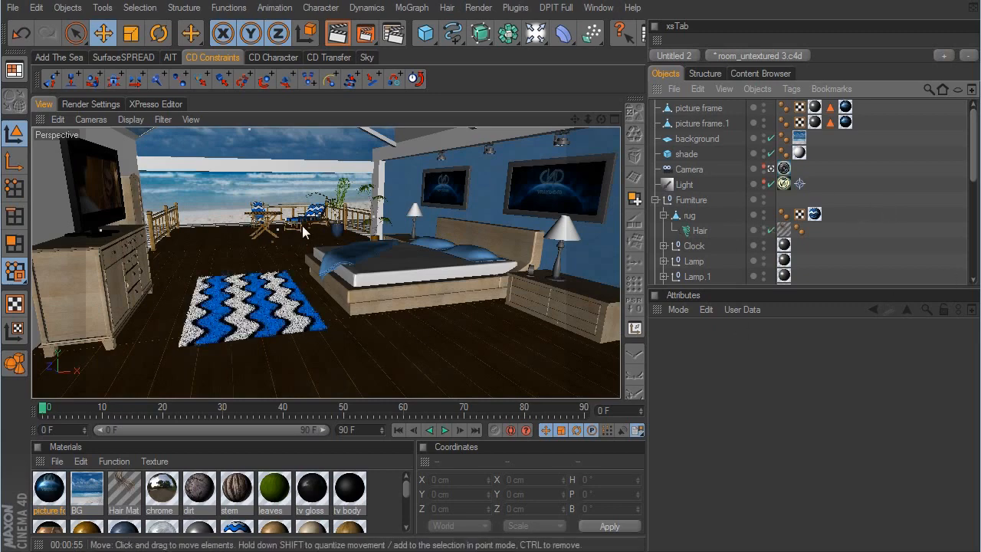
drag(973, 138, 973, 235)
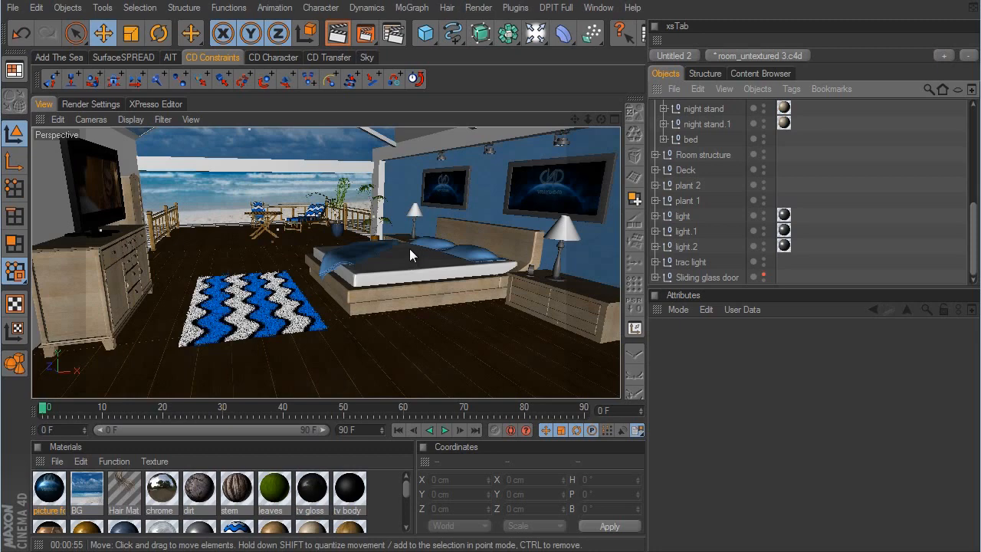
- Review the VrayBridge antialiasing settings and set the DMC Sampler noise threshold to 0.005
click(98, 104)
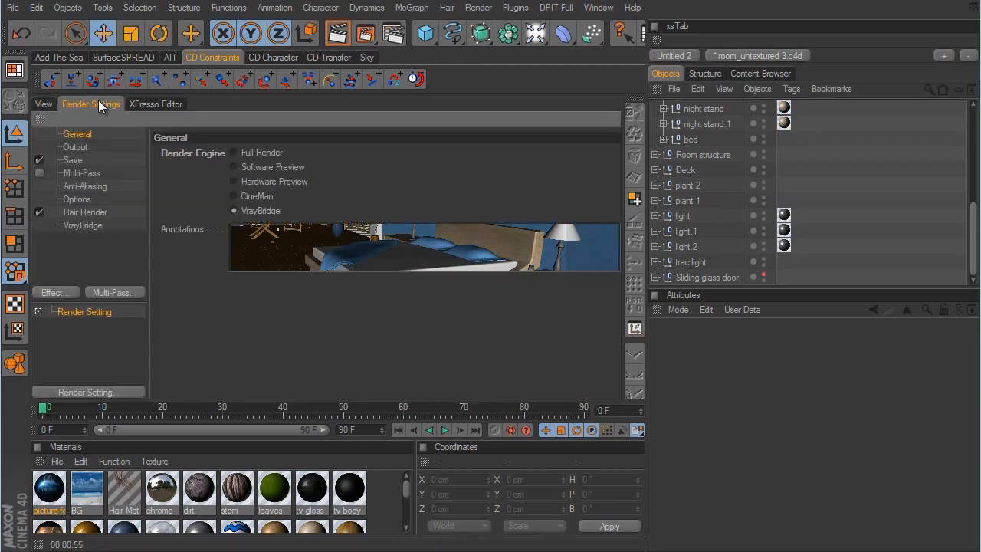
click(86, 227)
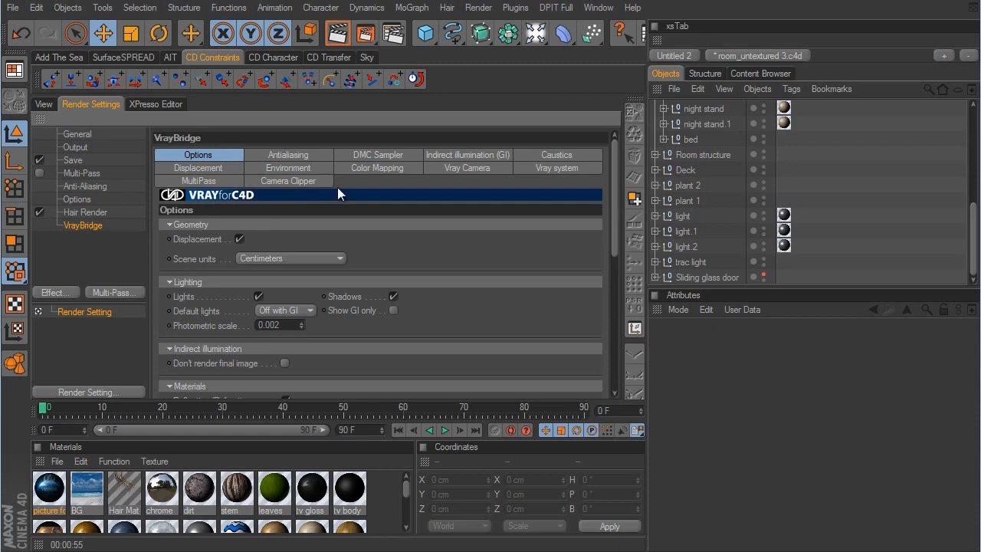
click(305, 156)
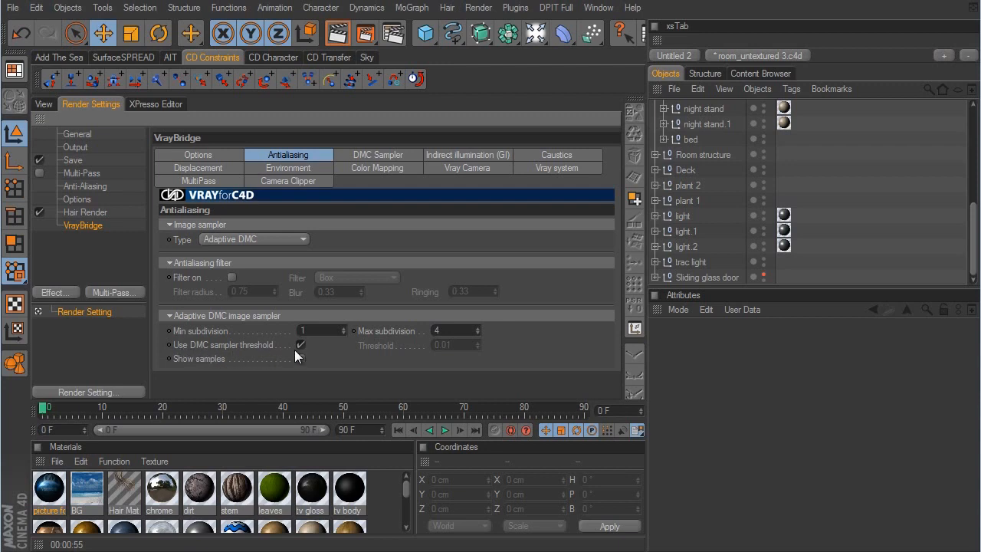
click(372, 155)
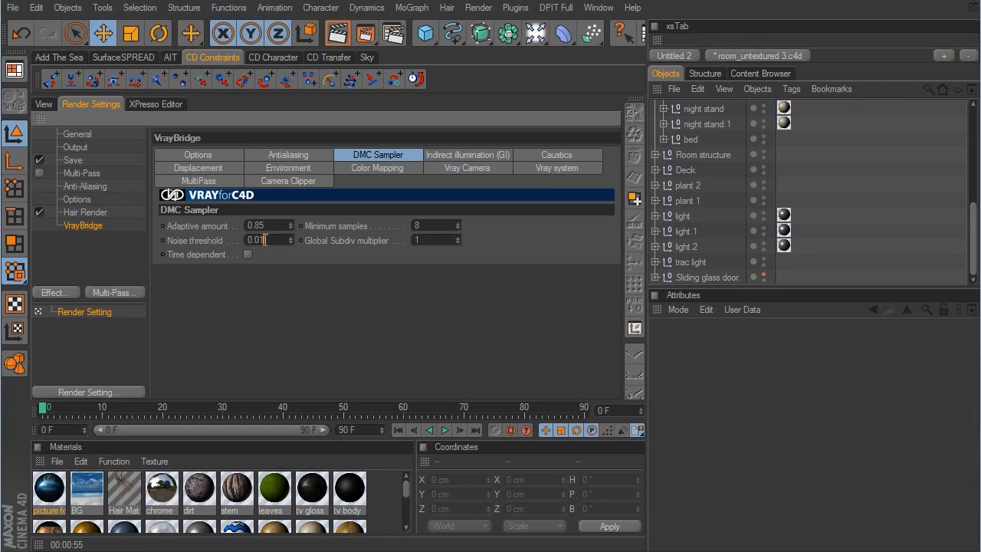
key(BackSpace)
text(5)
key(Return)
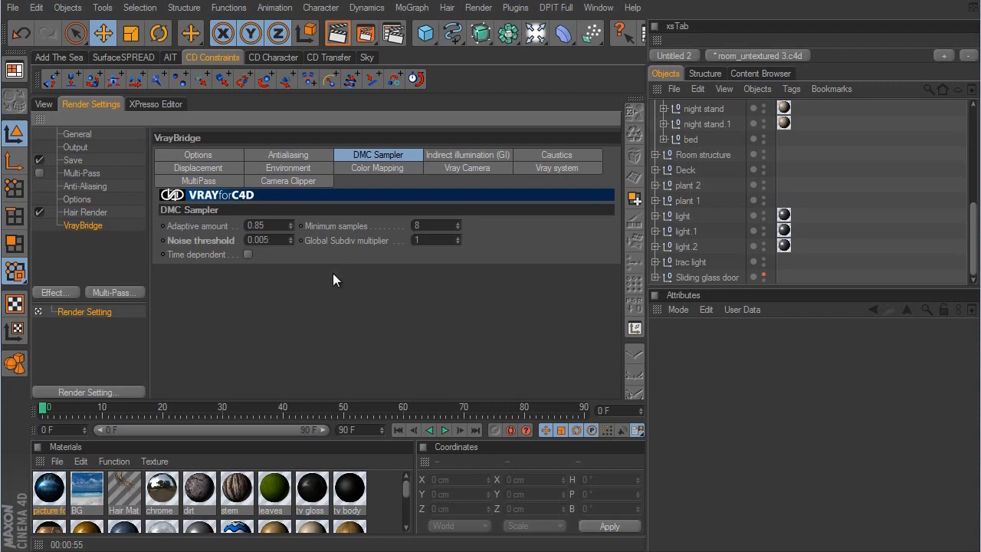
- Set the indirect illumination GI preset to 04_IR-LC_high
click(490, 150)
click(345, 227)
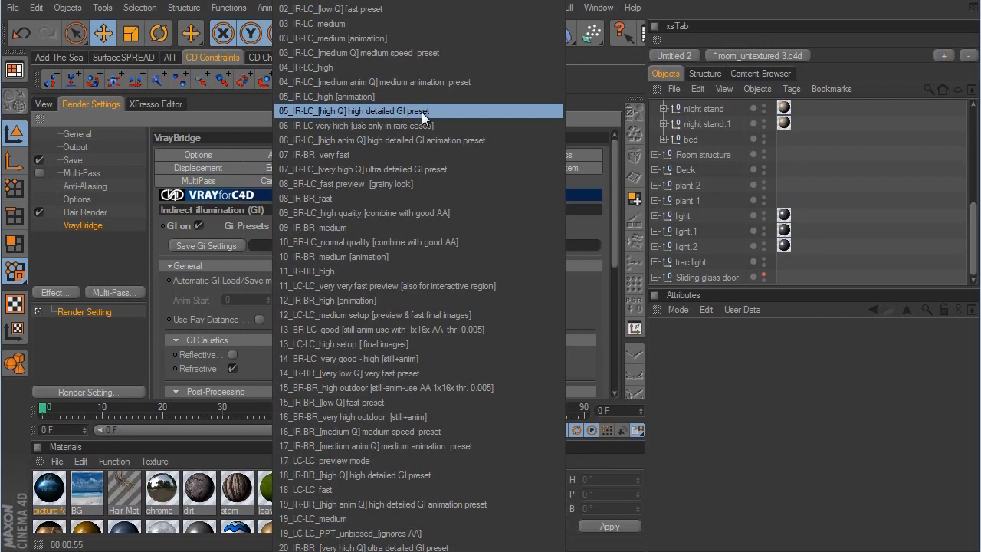
click(337, 68)
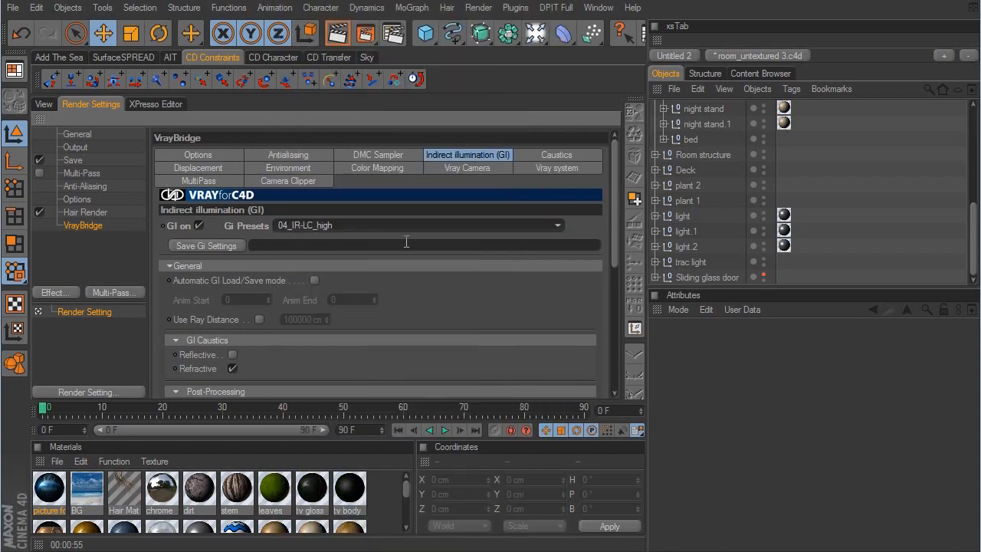
- Check the render output size and render the camera view in the Picture Viewer
click(80, 146)
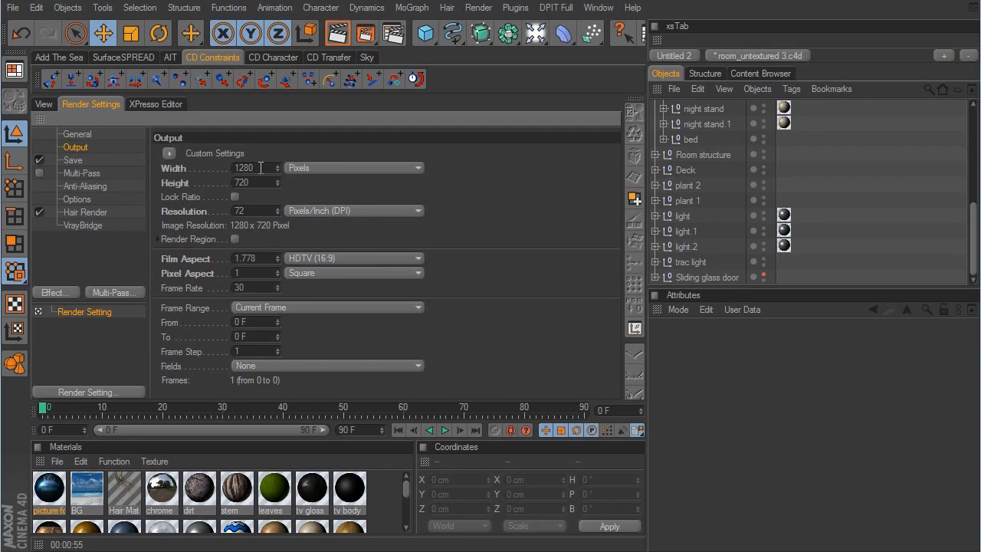
click(52, 102)
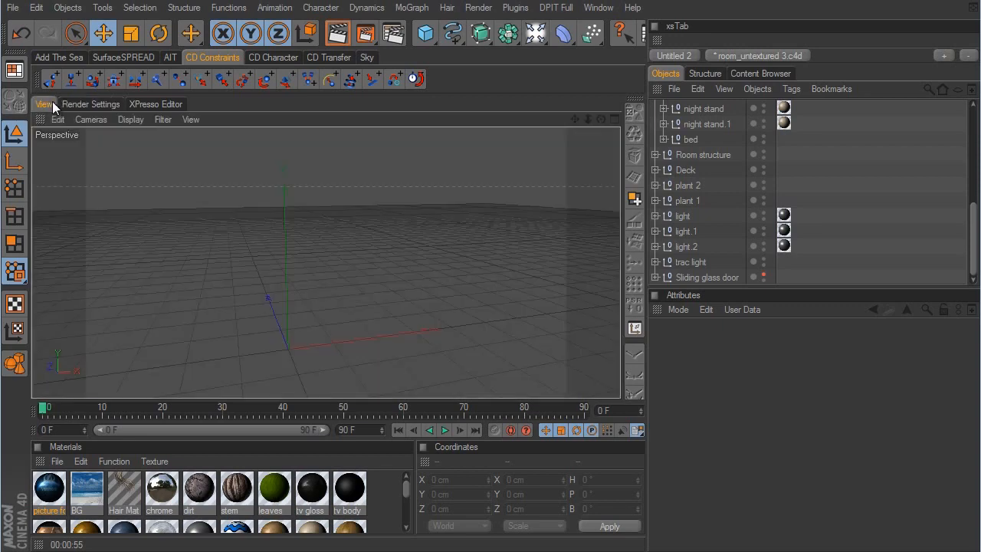
click(366, 35)
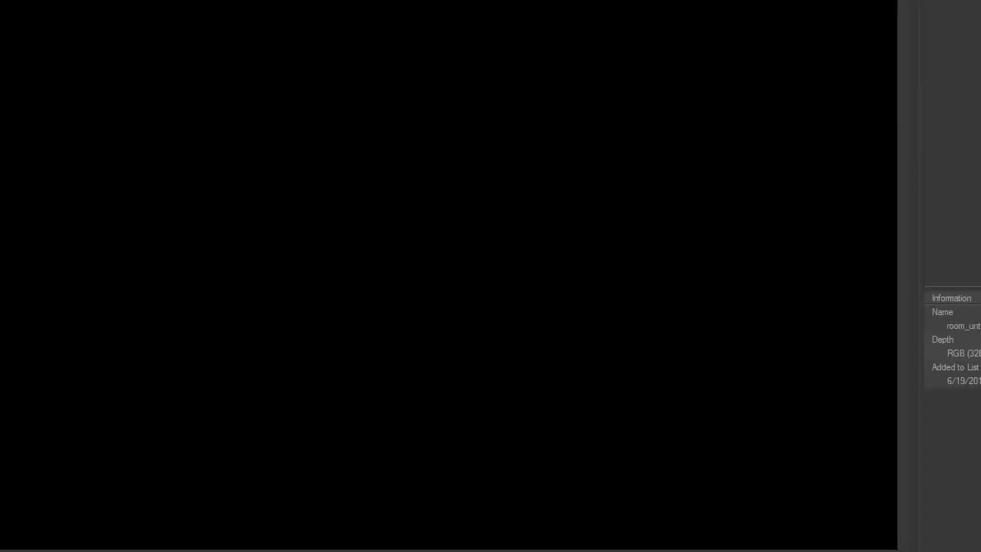
- Resize the Picture Viewer window to fit the screen and examine the finished bedroom render up close
drag(980, 551, 965, 548)
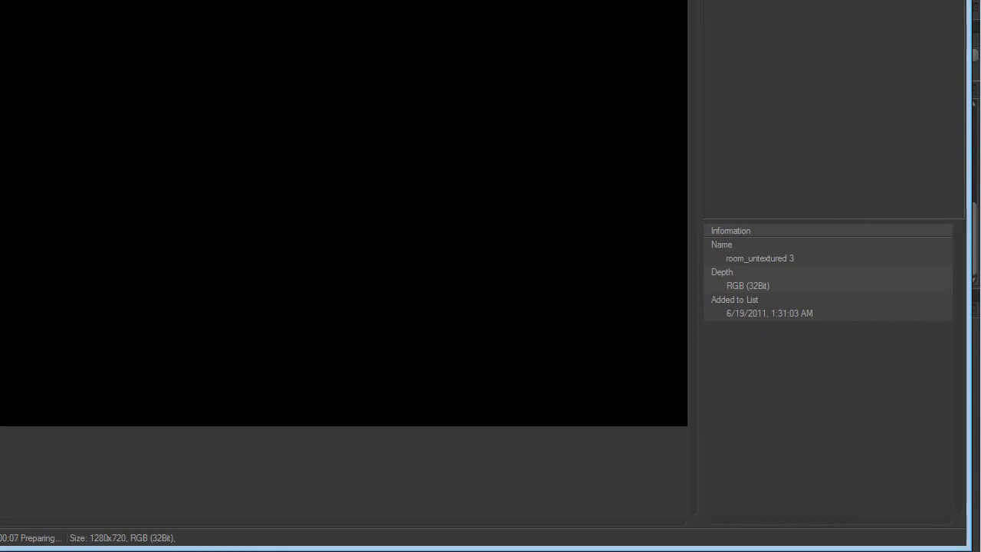
mouse_move(0, 548)
mouse_down()
mouse_move(3, 535)
mouse_move(9, 541)
mouse_up()
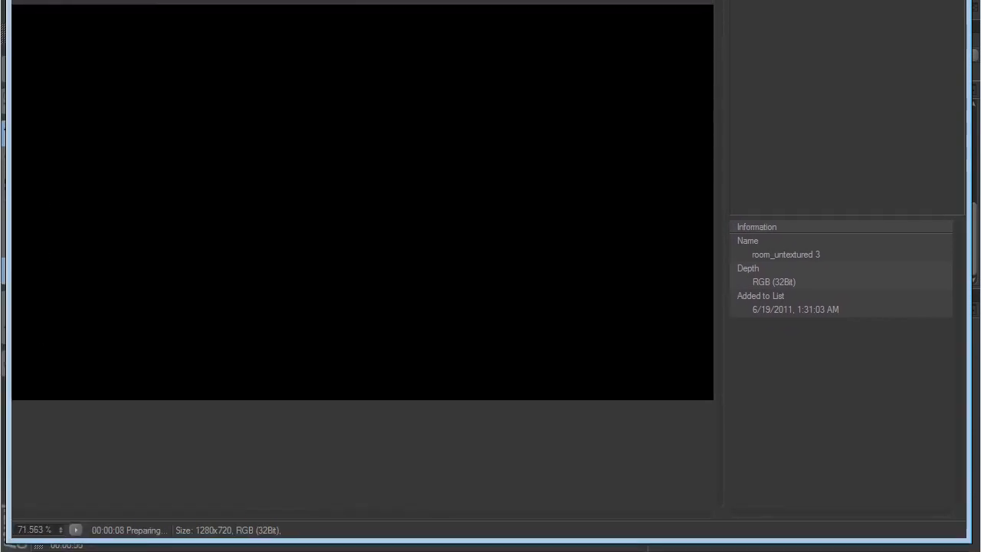
drag(901, 0, 902, 0)
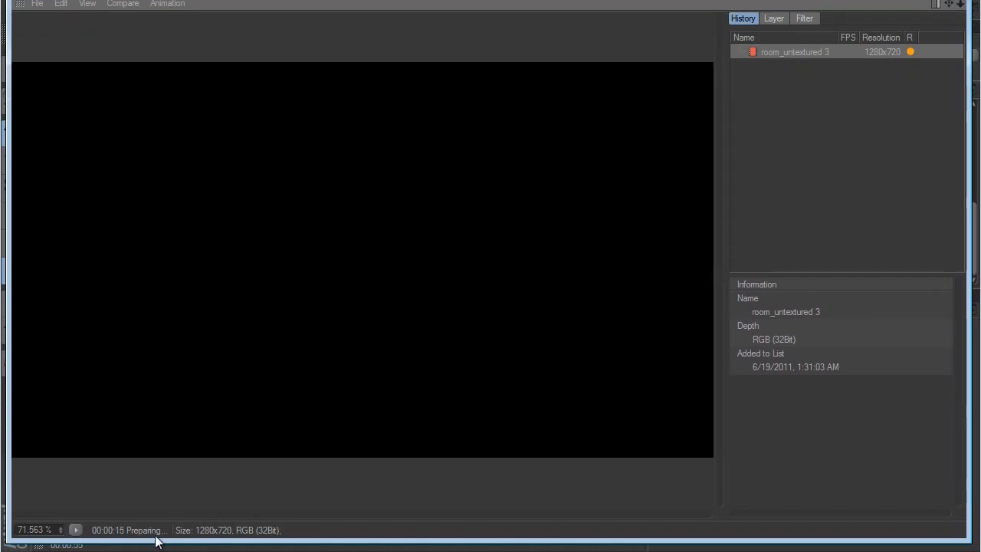
scroll(469, 247, down, 1)
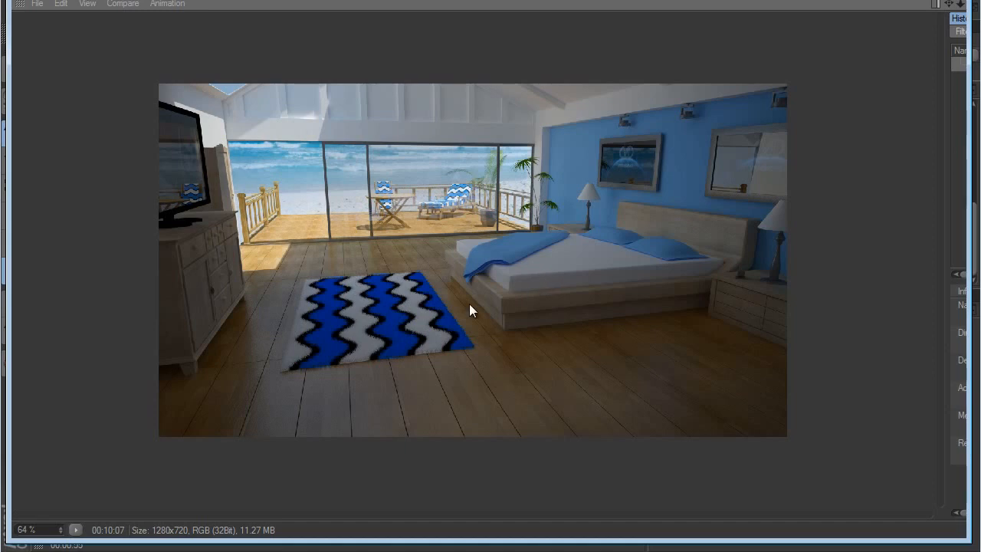
scroll(438, 332, up, 4)
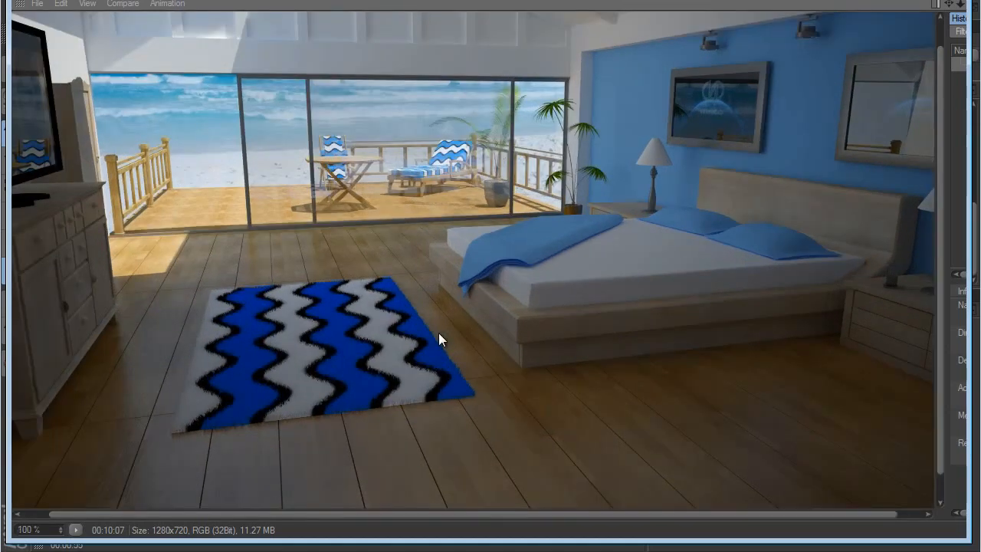
- Examine the rest of the finished bedroom render up close and close the Picture Viewer
drag(795, 131, 768, 242)
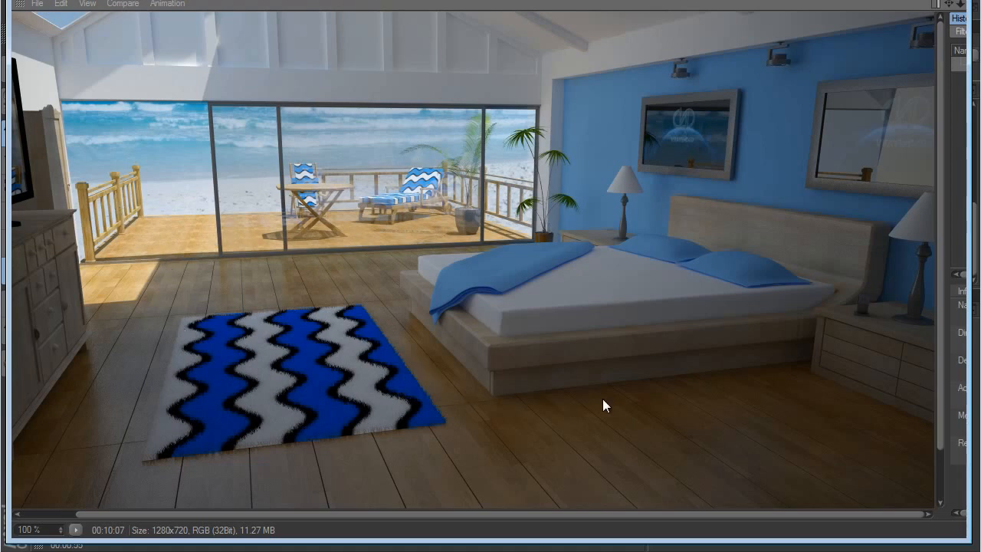
drag(679, 408, 686, 353)
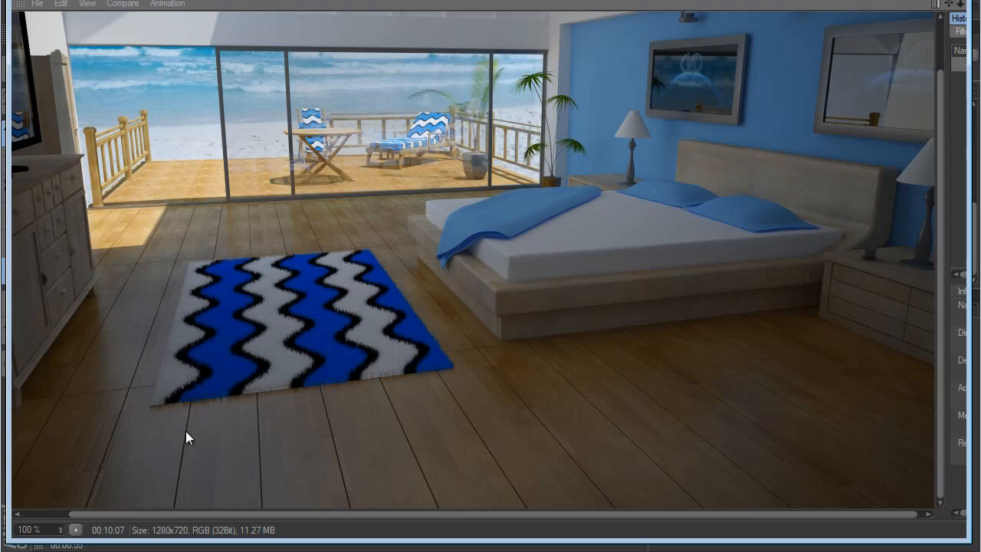
scroll(735, 291, up, 3)
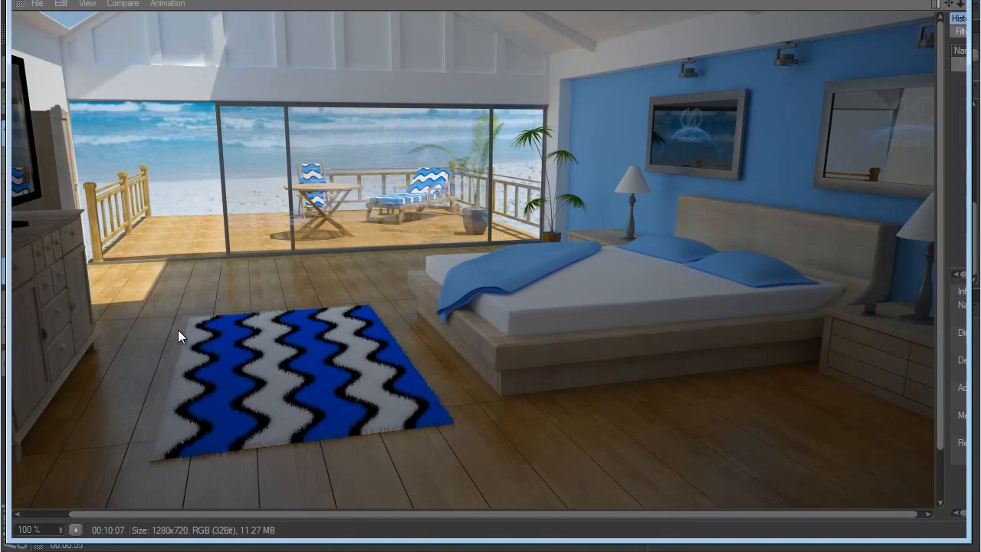
drag(179, 332, 567, 338)
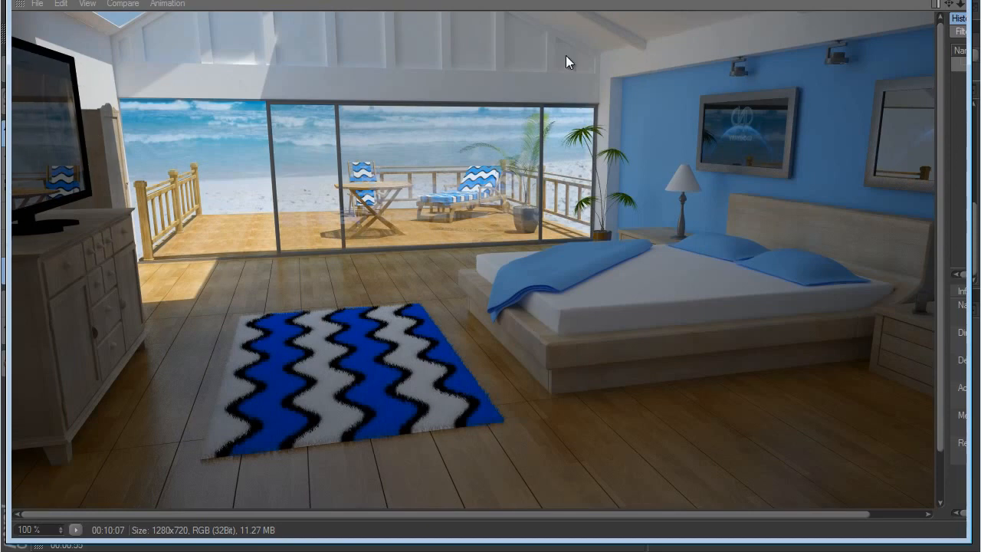
click(964, 3)
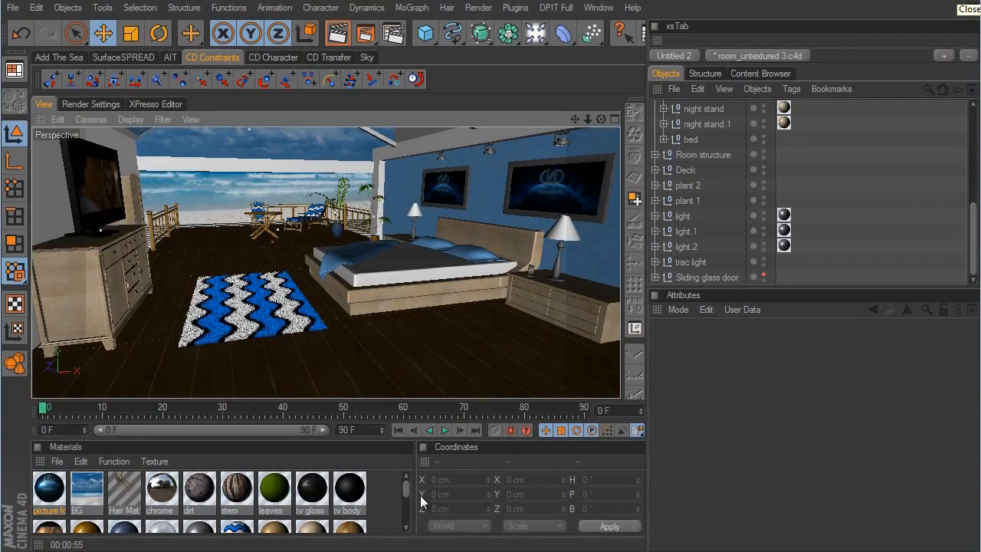
- Set the TV screen material's luminosity texture amount to 4 and put the Material Editor away
drag(406, 491, 409, 500)
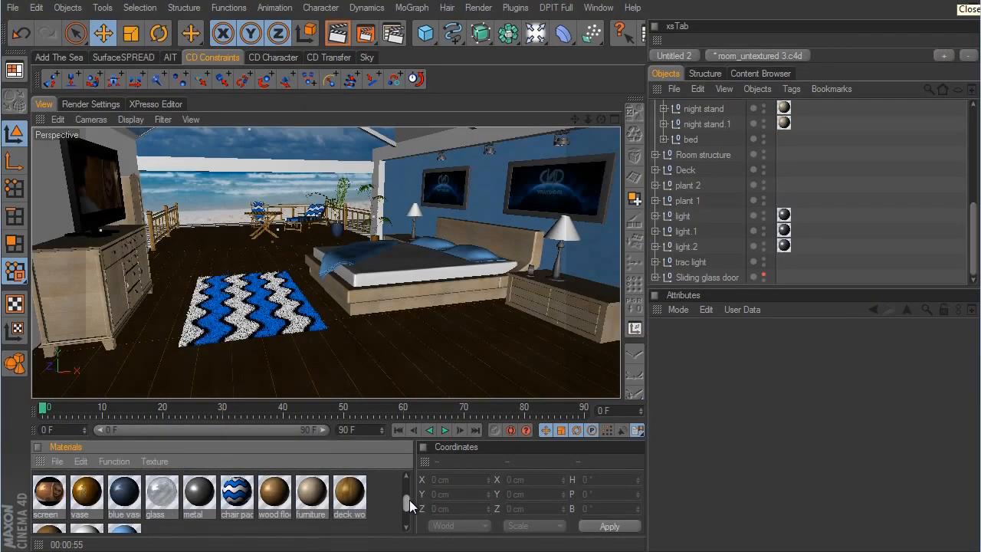
double_click(48, 496)
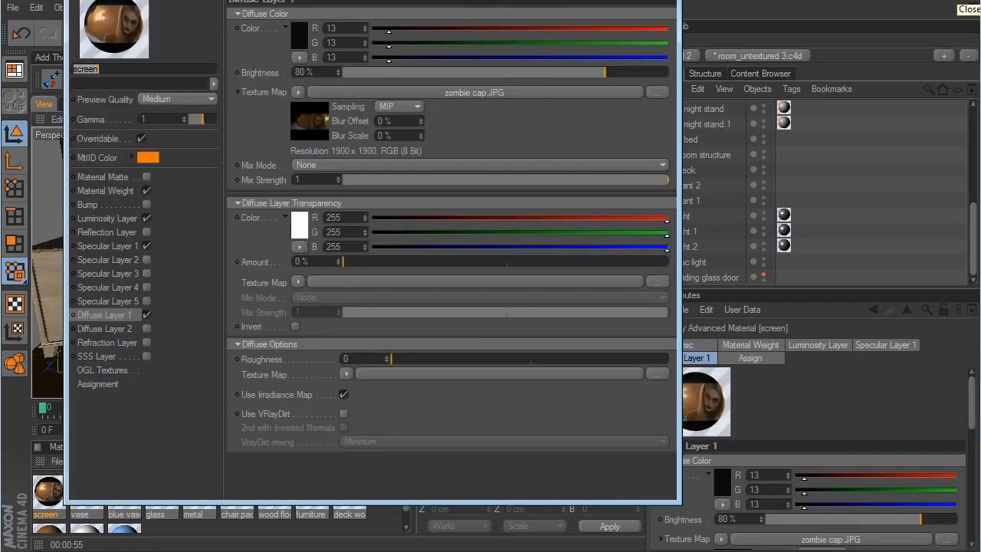
drag(226, 0, 222, 2)
click(98, 249)
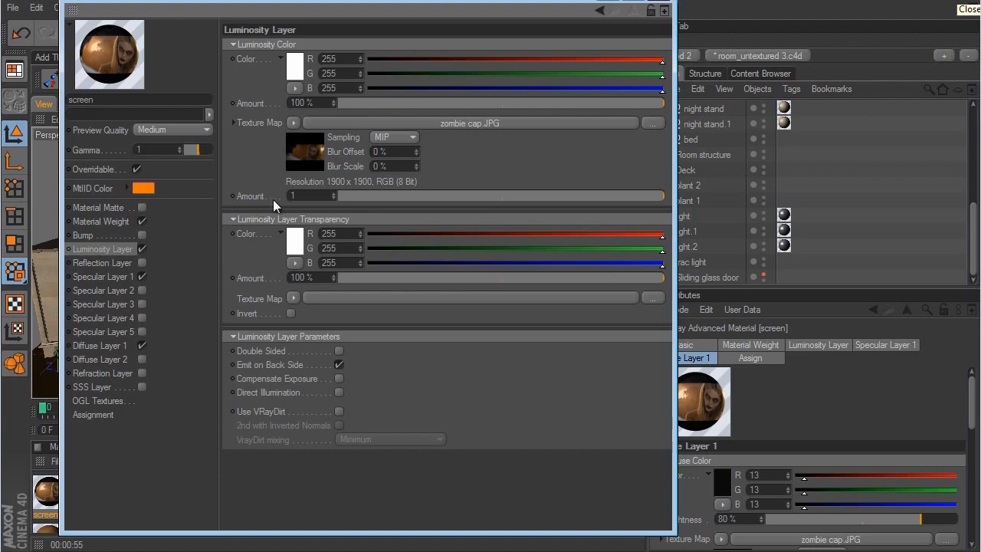
click(321, 197)
text(4)
key(Return)
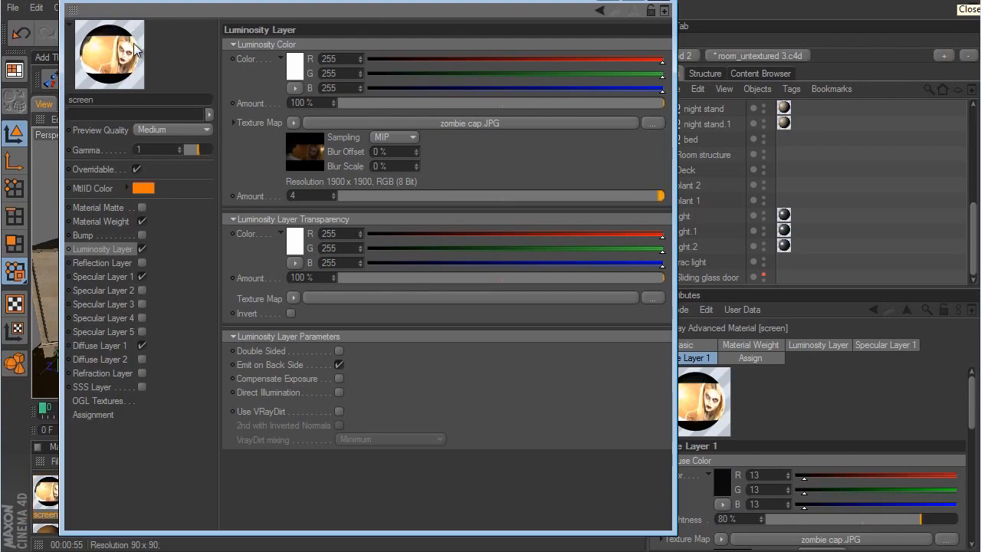
drag(205, 3, 460, 48)
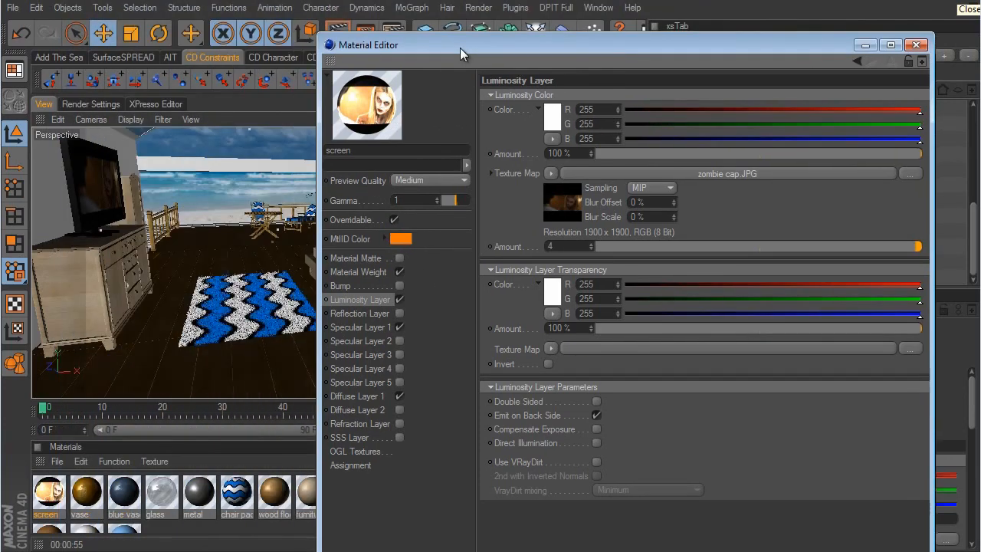
click(866, 46)
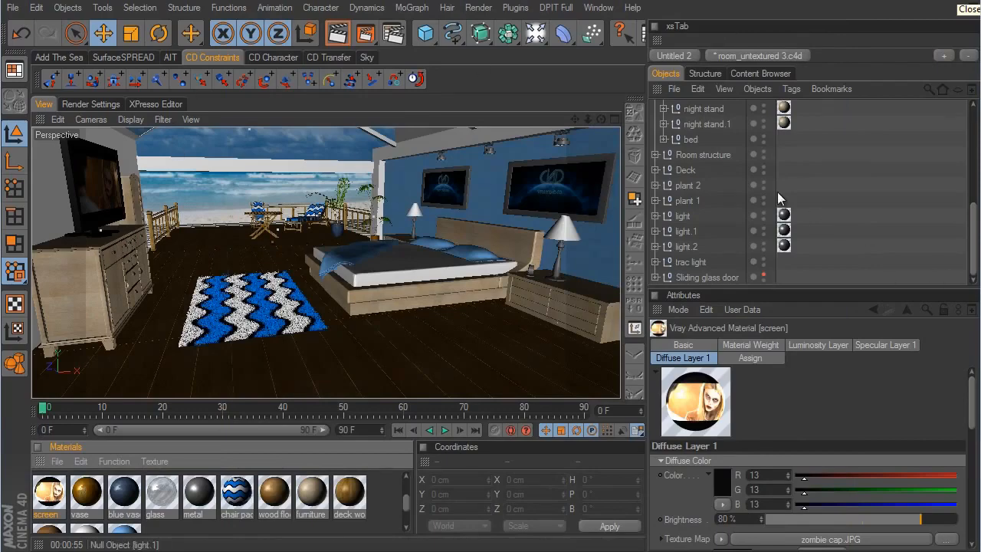
- Select the camera and reposition it to face the TV on the dresser
scroll(782, 201, up, 5)
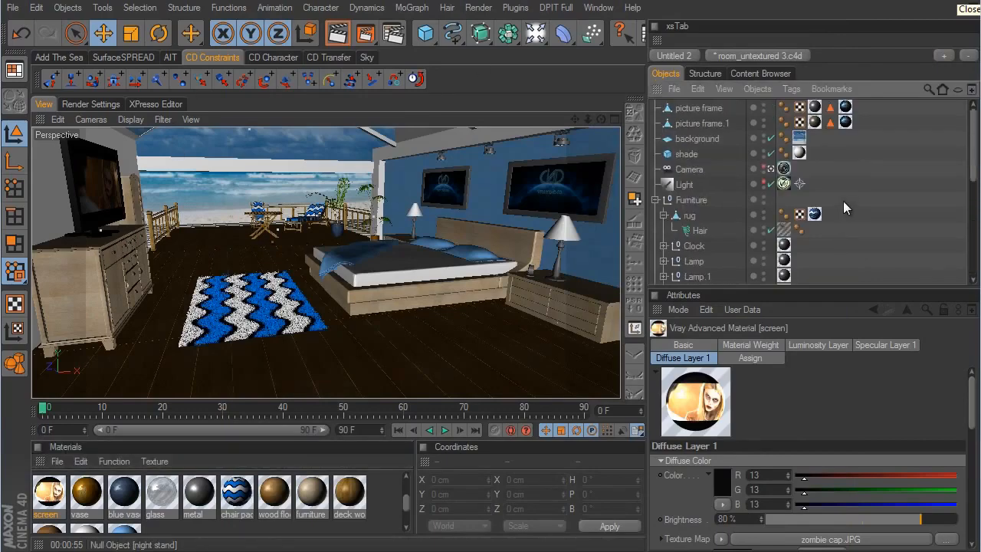
click(689, 169)
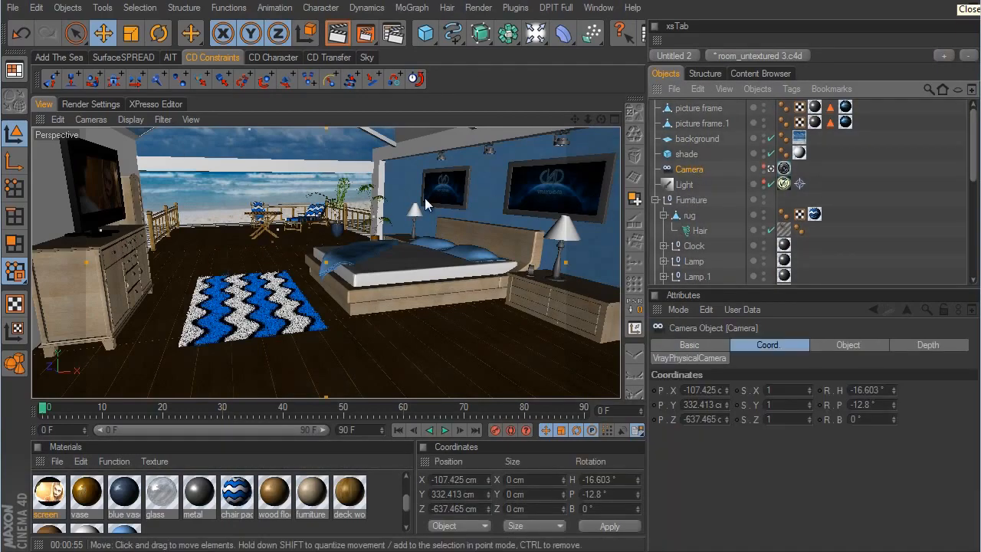
alt+drag(535, 301, 565, 309)
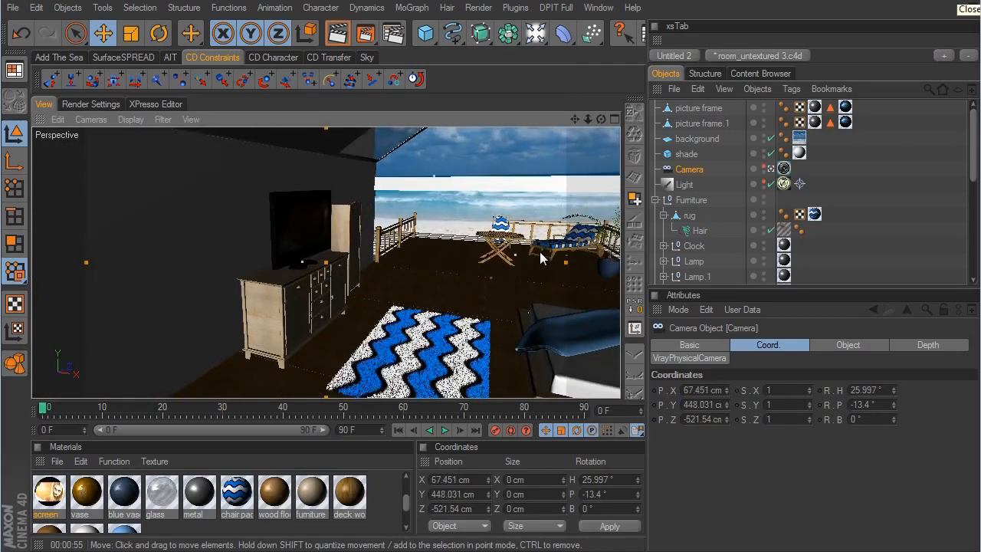
scroll(539, 251, up, 8)
alt+drag(533, 251, 569, 312)
scroll(569, 311, down, 4)
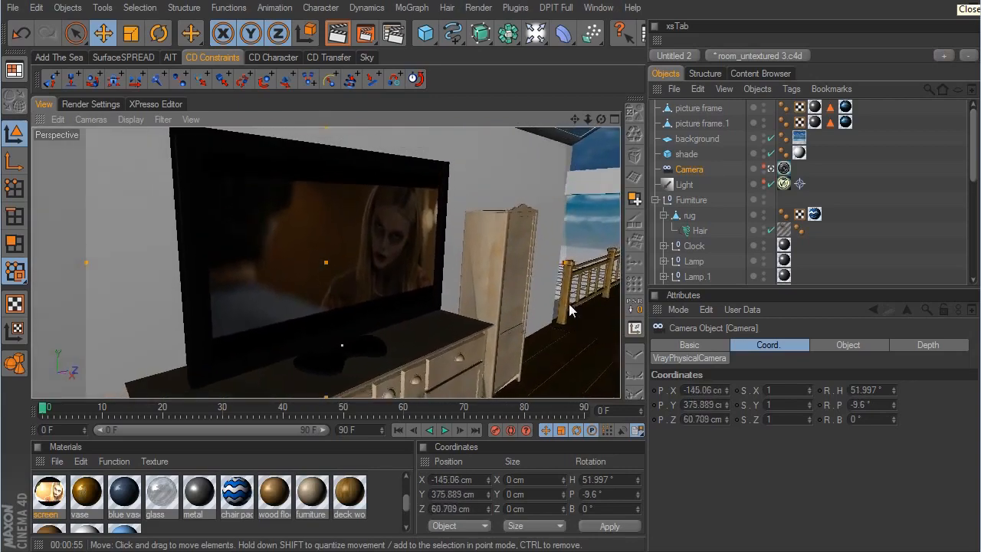
alt+middle_drag(564, 296, 523, 233)
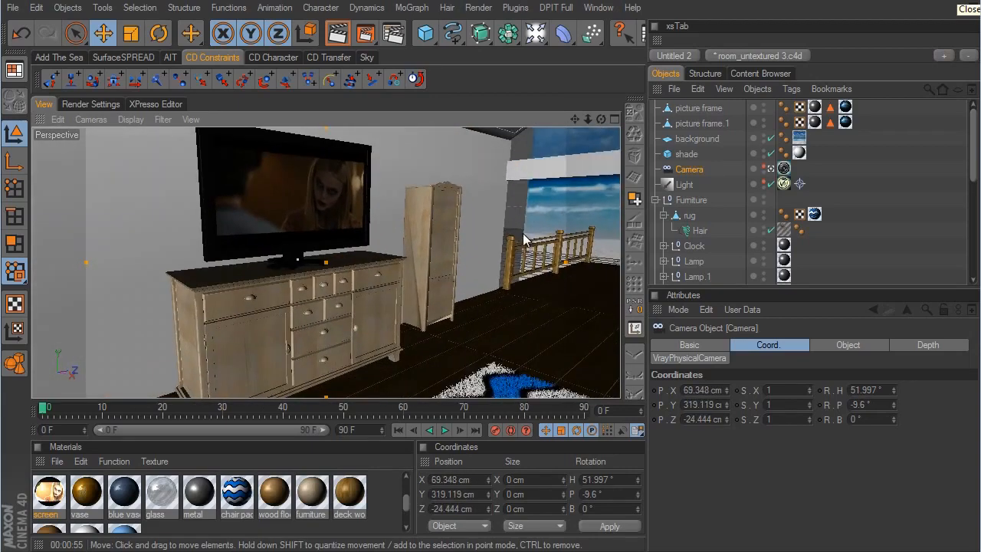
scroll(506, 316, down, 6)
alt+drag(563, 305, 542, 302)
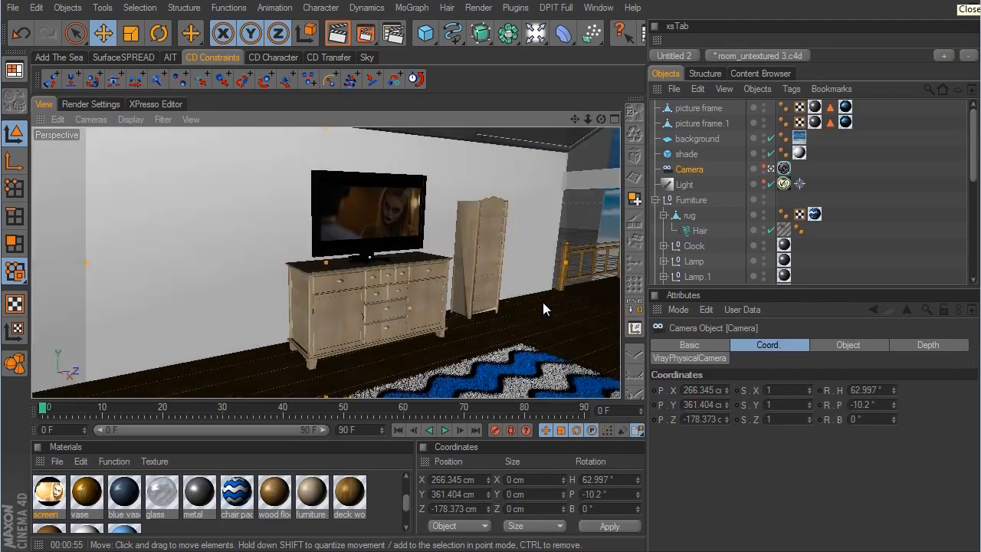
- Disable the rug's Hair object, move the camera closer to the TV and test-render a region around it
click(771, 230)
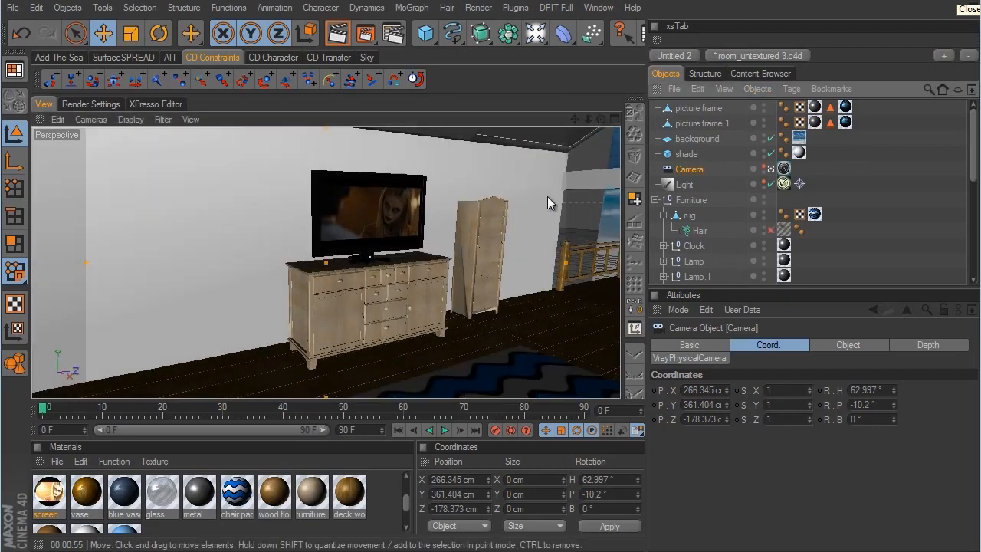
scroll(569, 302, up, 8)
alt+middle_drag(577, 303, 599, 346)
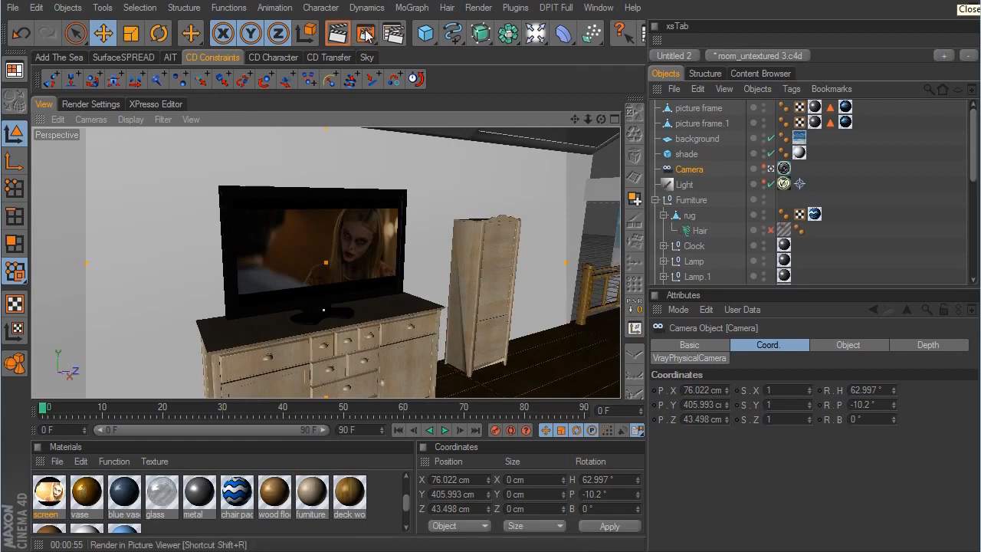
drag(365, 33, 416, 40)
drag(174, 156, 461, 342)
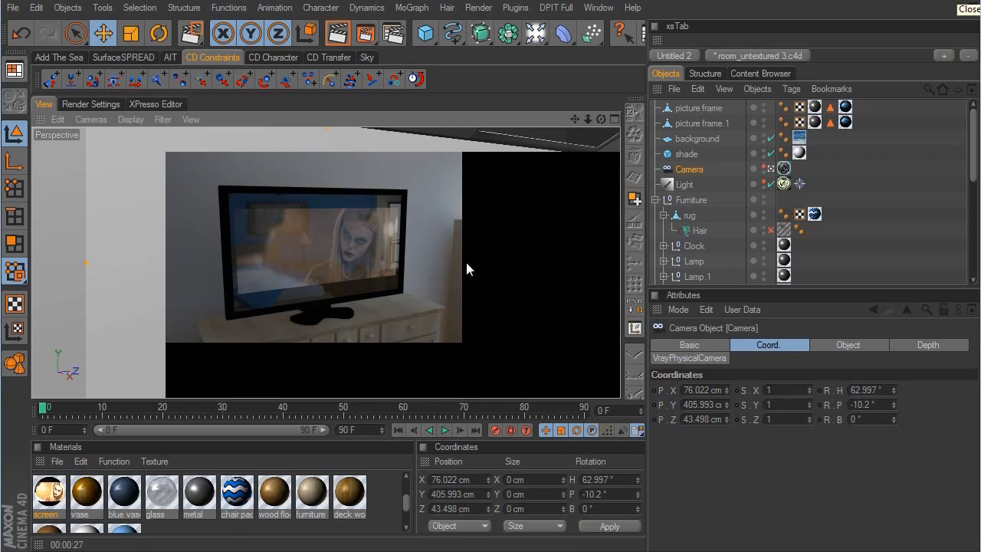
- Set the screen material's Specular Layer 1 transparency amount to 97%
click(52, 492)
double_click(52, 492)
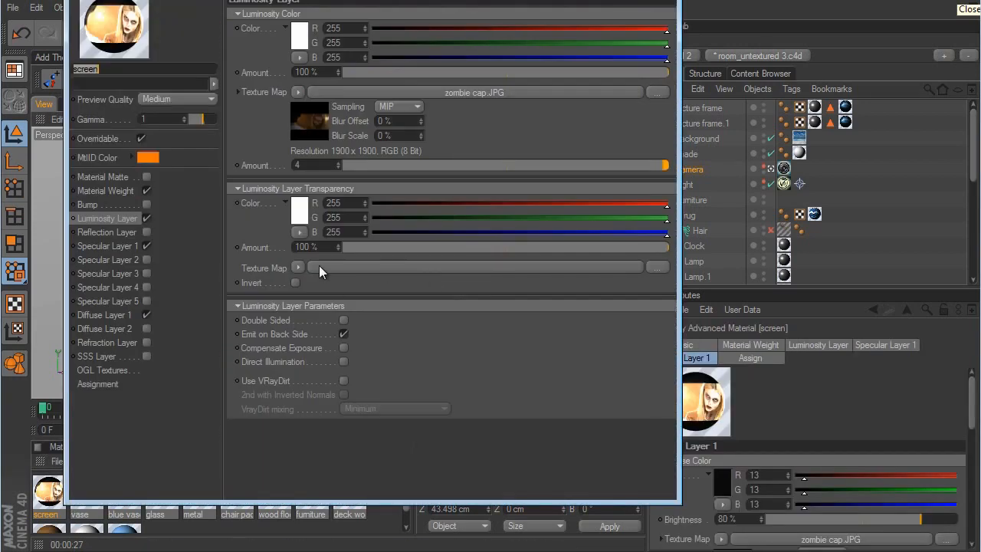
click(121, 247)
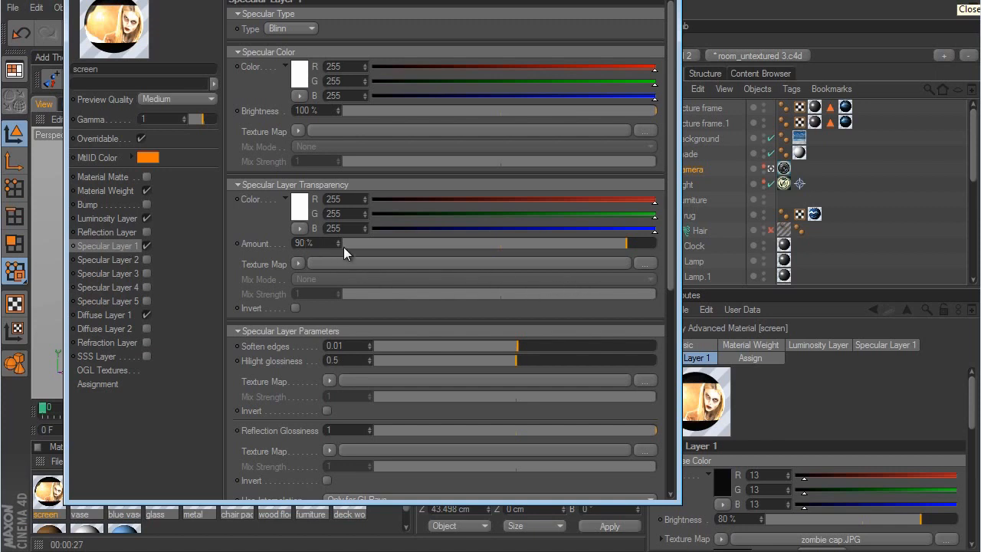
drag(339, 241, 339, 241)
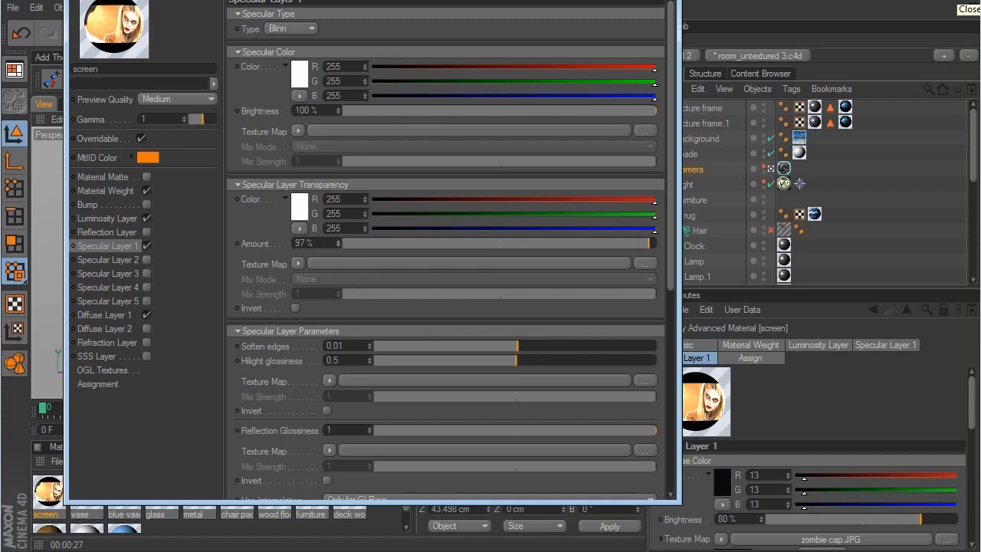
click(663, 1)
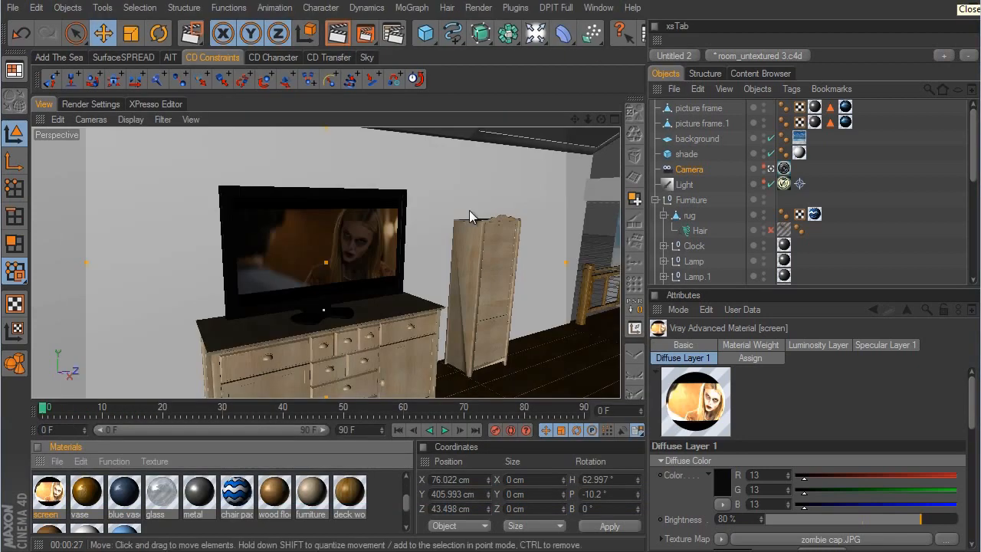
- Set the screen material's luminosity texture amount to 6 and test-render the region around the TV again
double_click(50, 492)
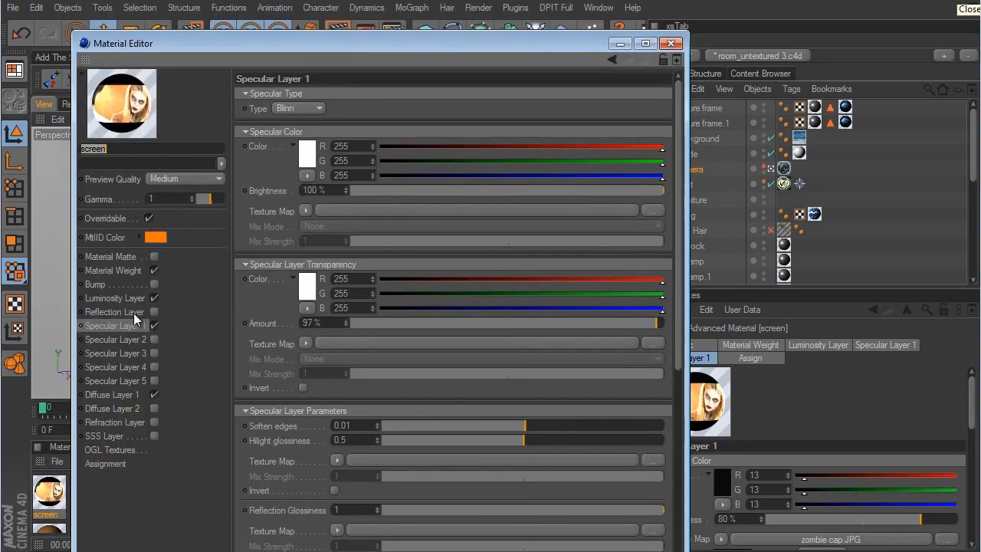
click(127, 299)
click(155, 298)
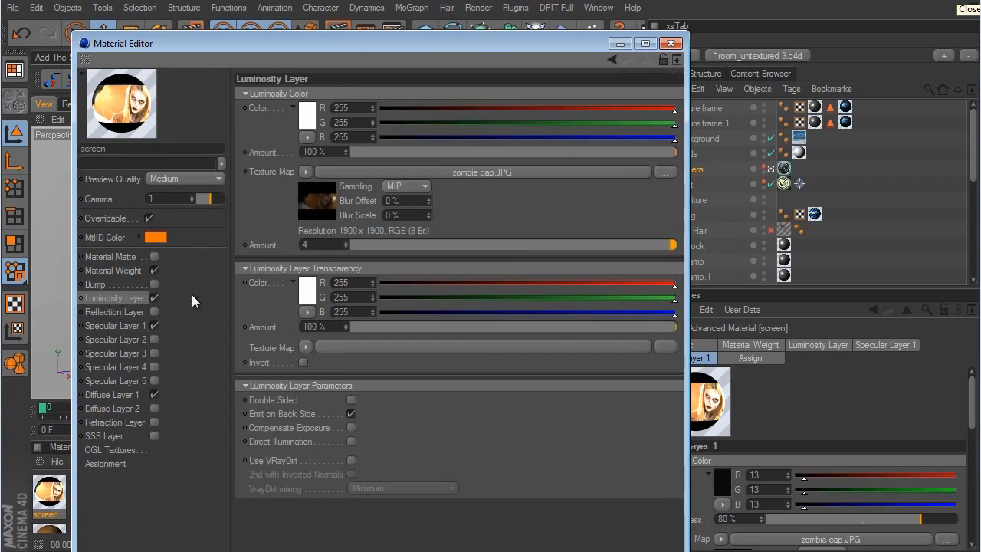
click(320, 245)
text(6)
key(Return)
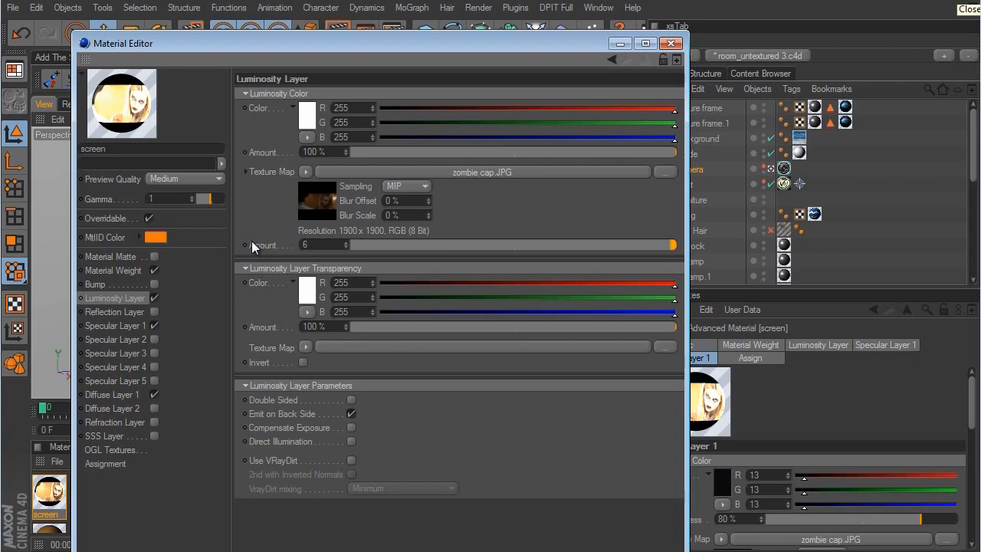
click(670, 43)
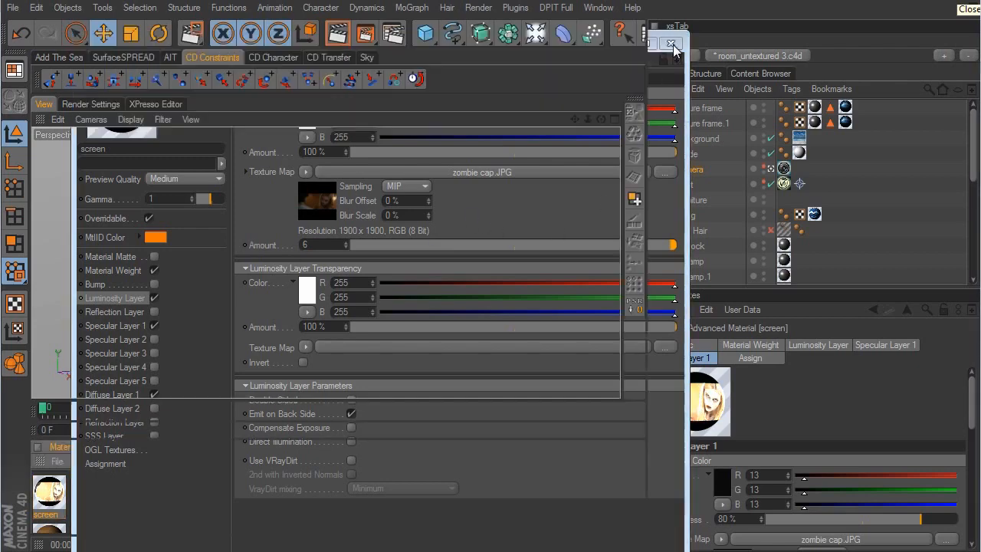
drag(364, 32, 392, 41)
drag(166, 157, 480, 357)
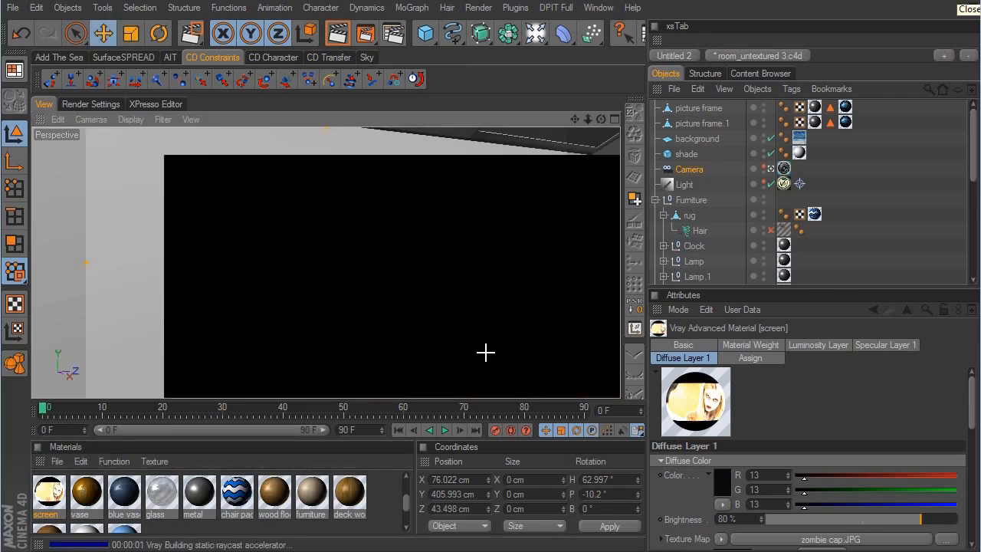